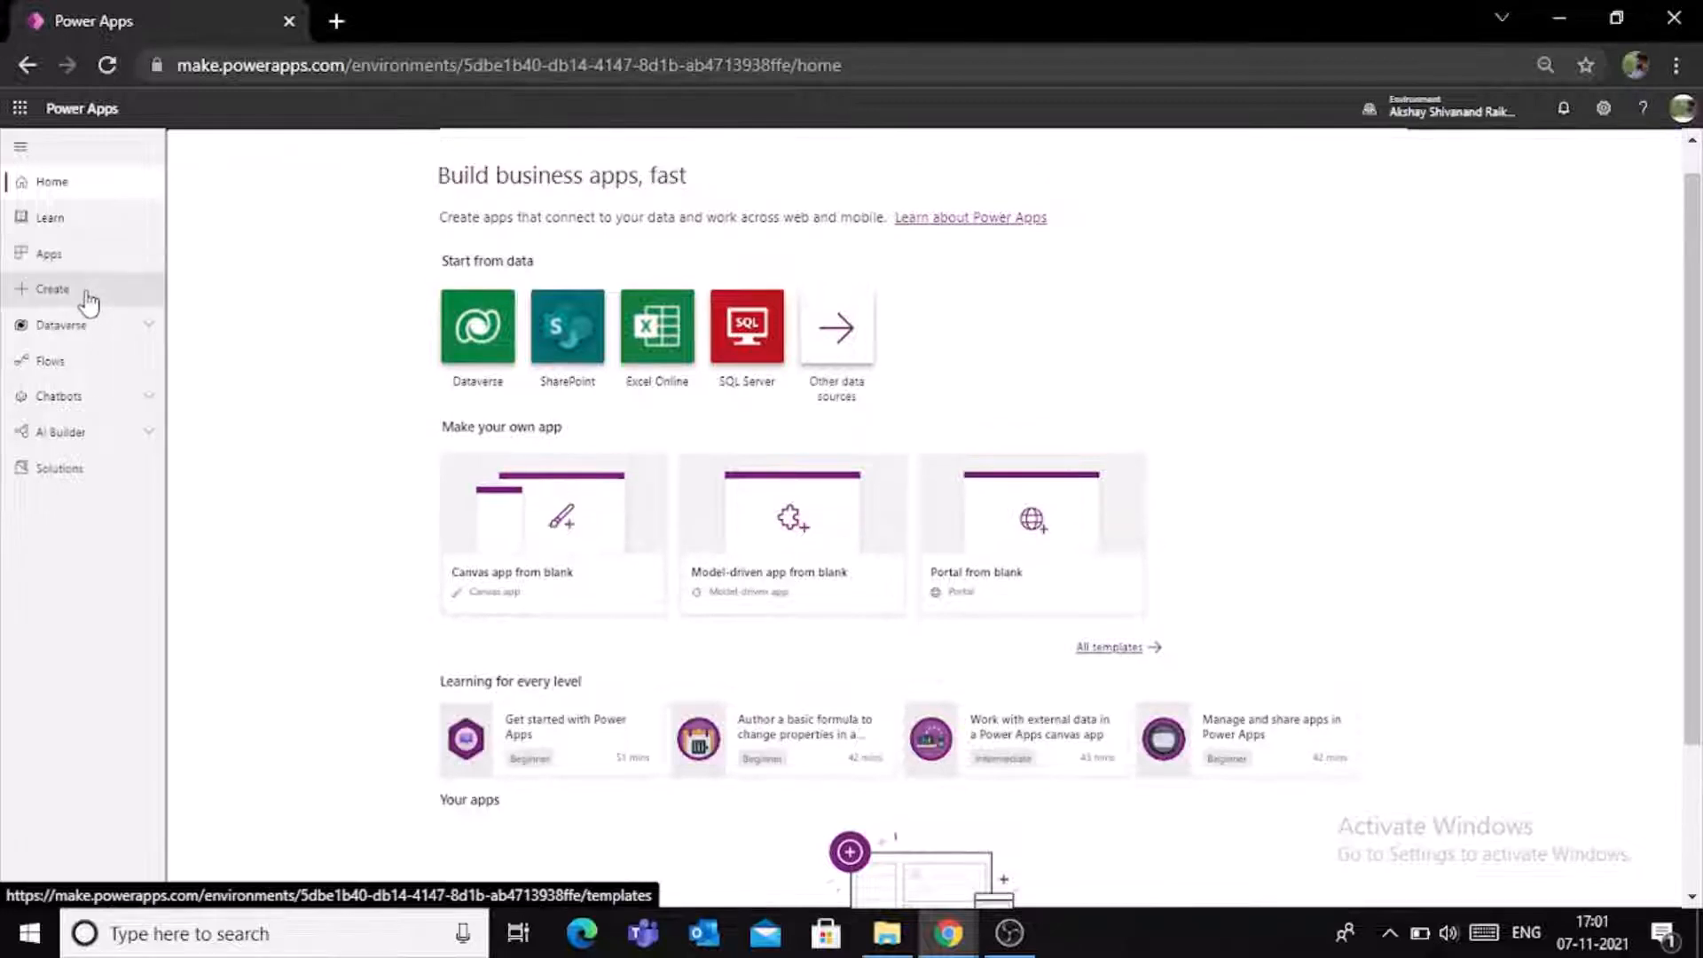
# - Create a blank canvas app named "Canvas App within 10mins" in Phone format
pyautogui.click(89, 298)
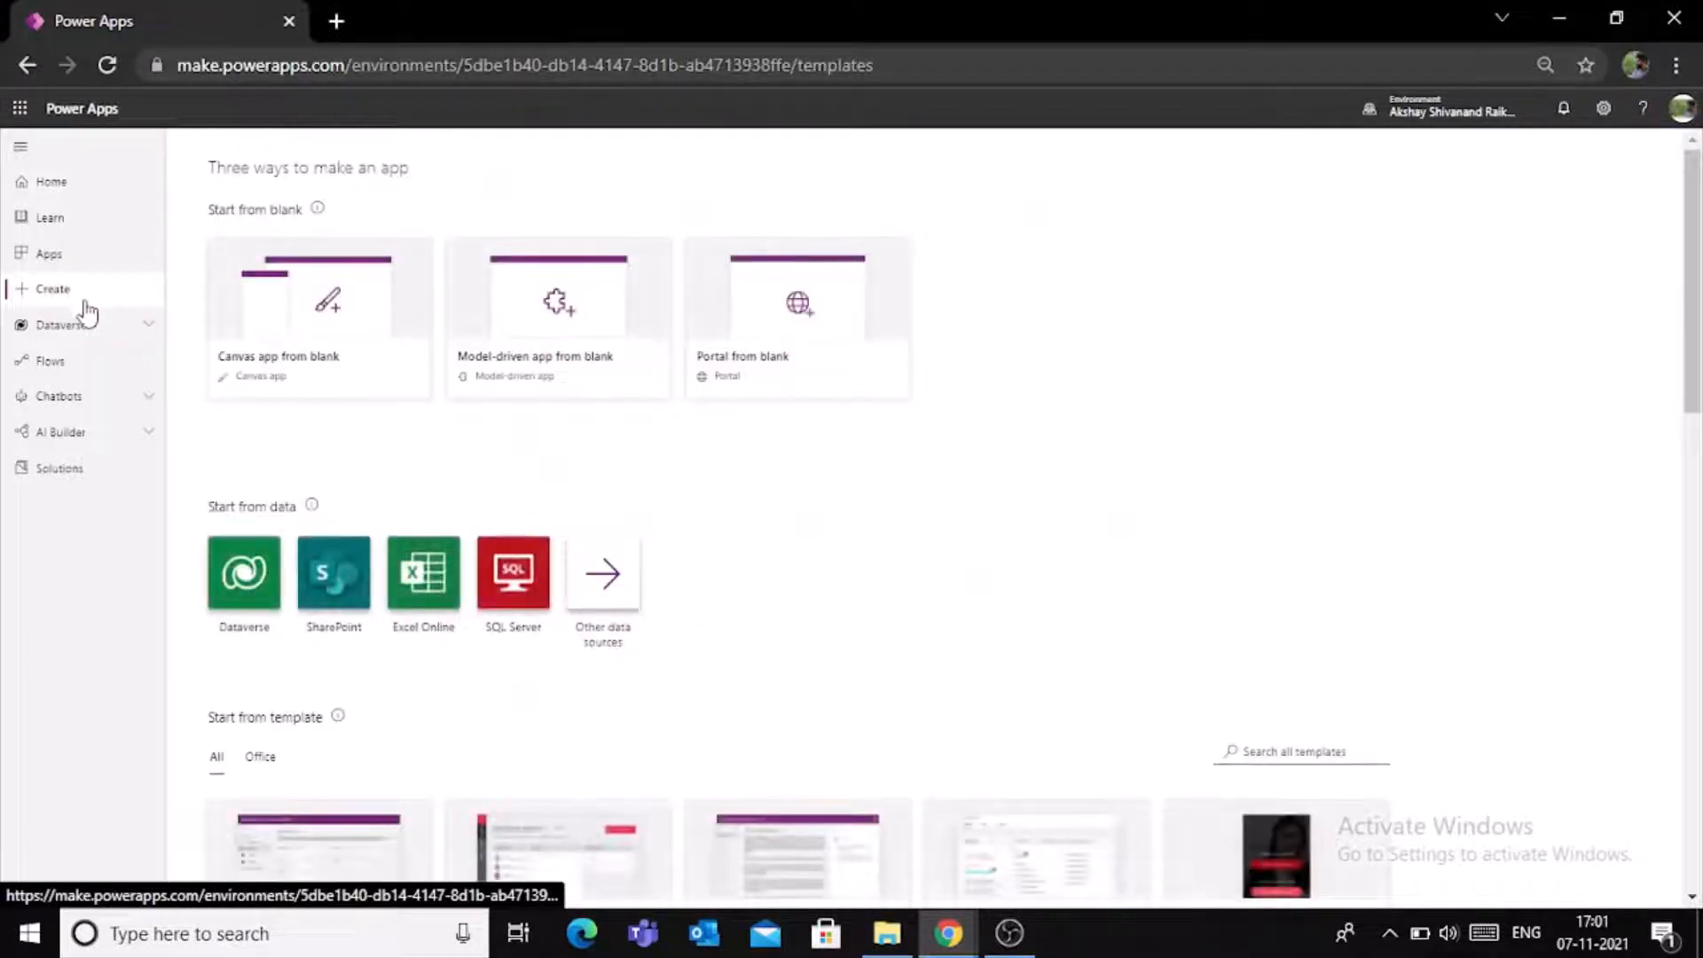
pyautogui.click(275, 324)
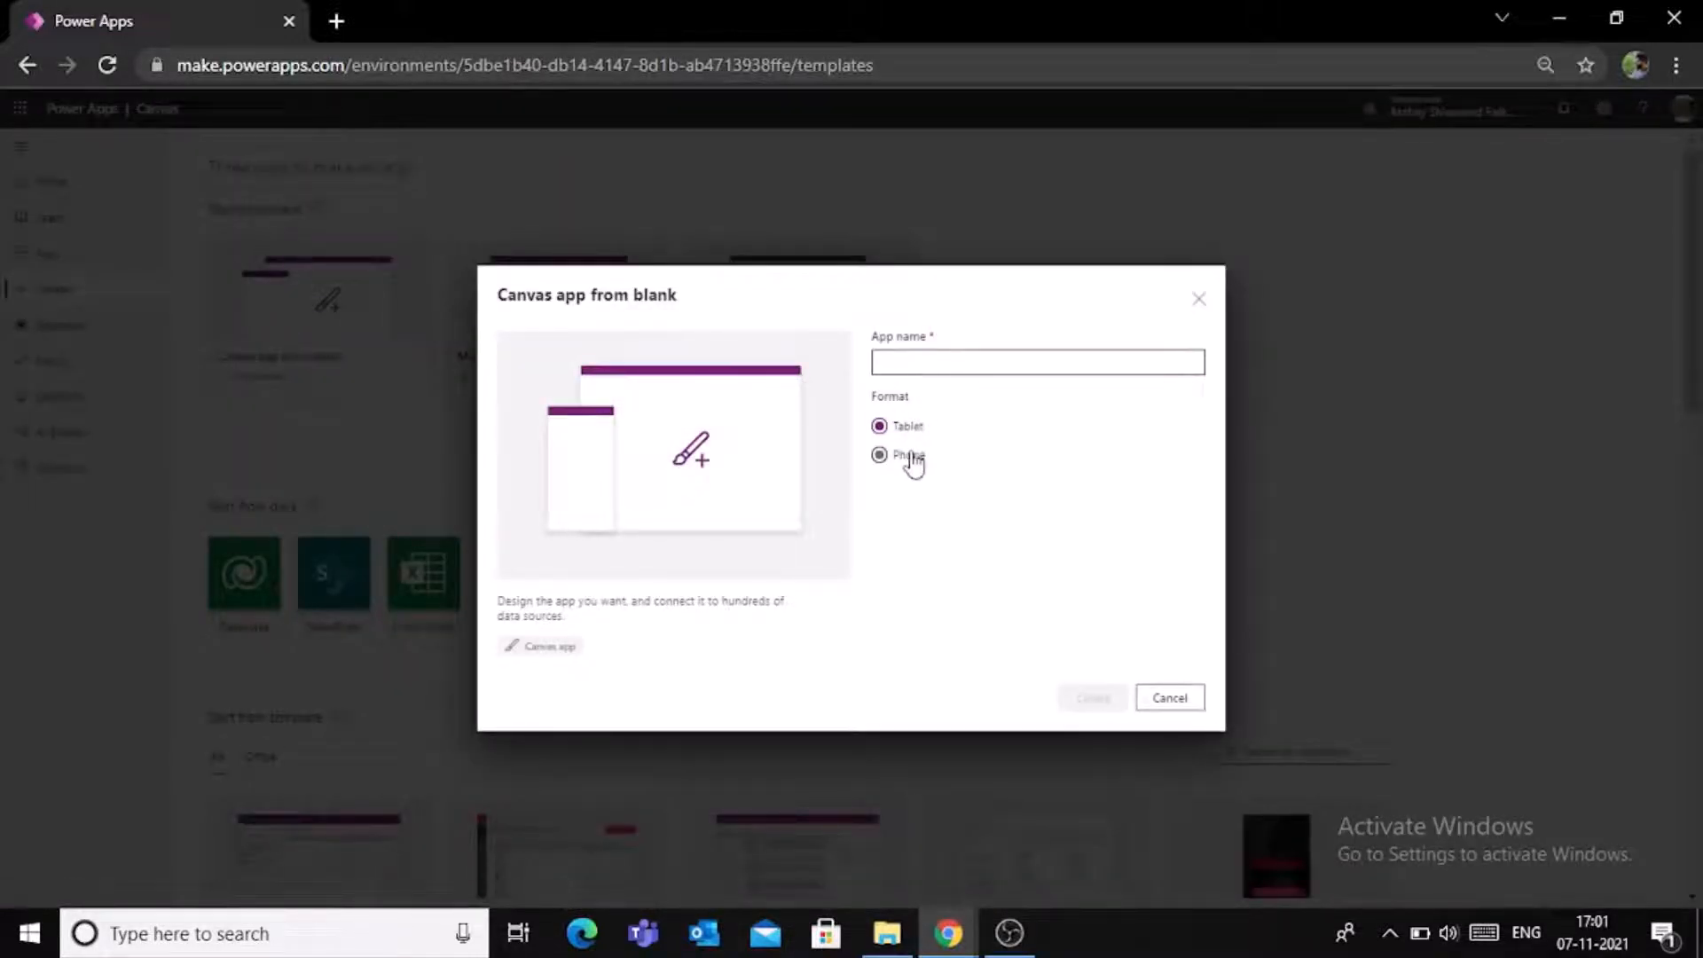
pyautogui.click(926, 364)
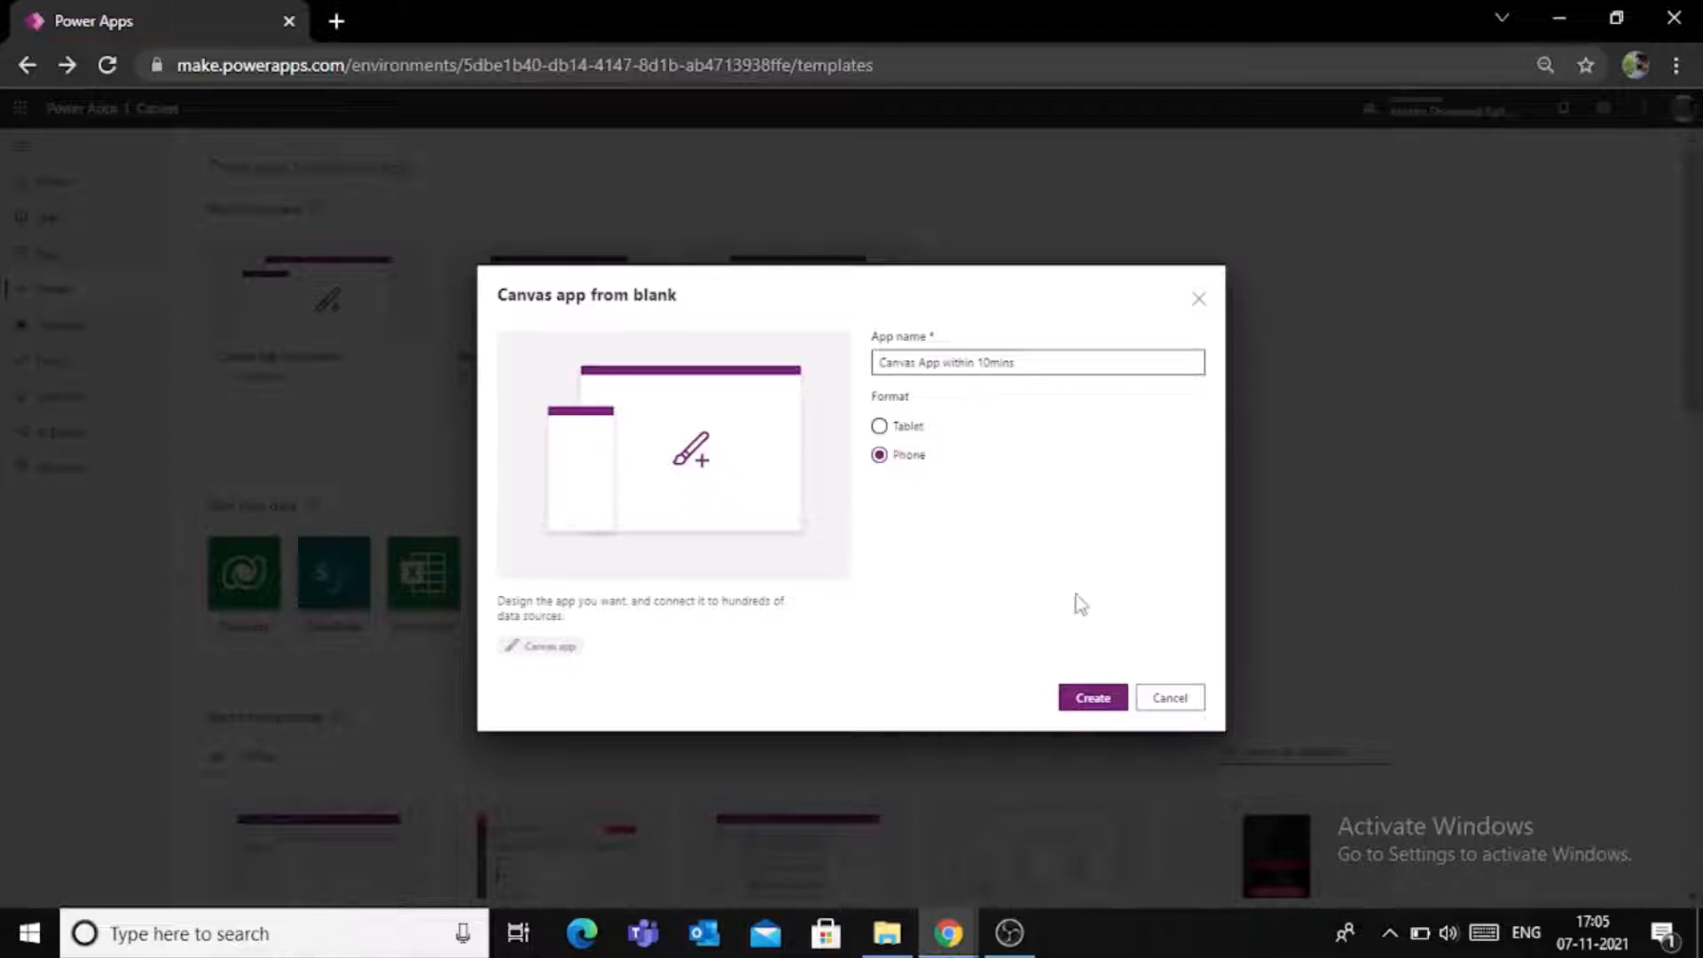
pyautogui.click(1084, 705)
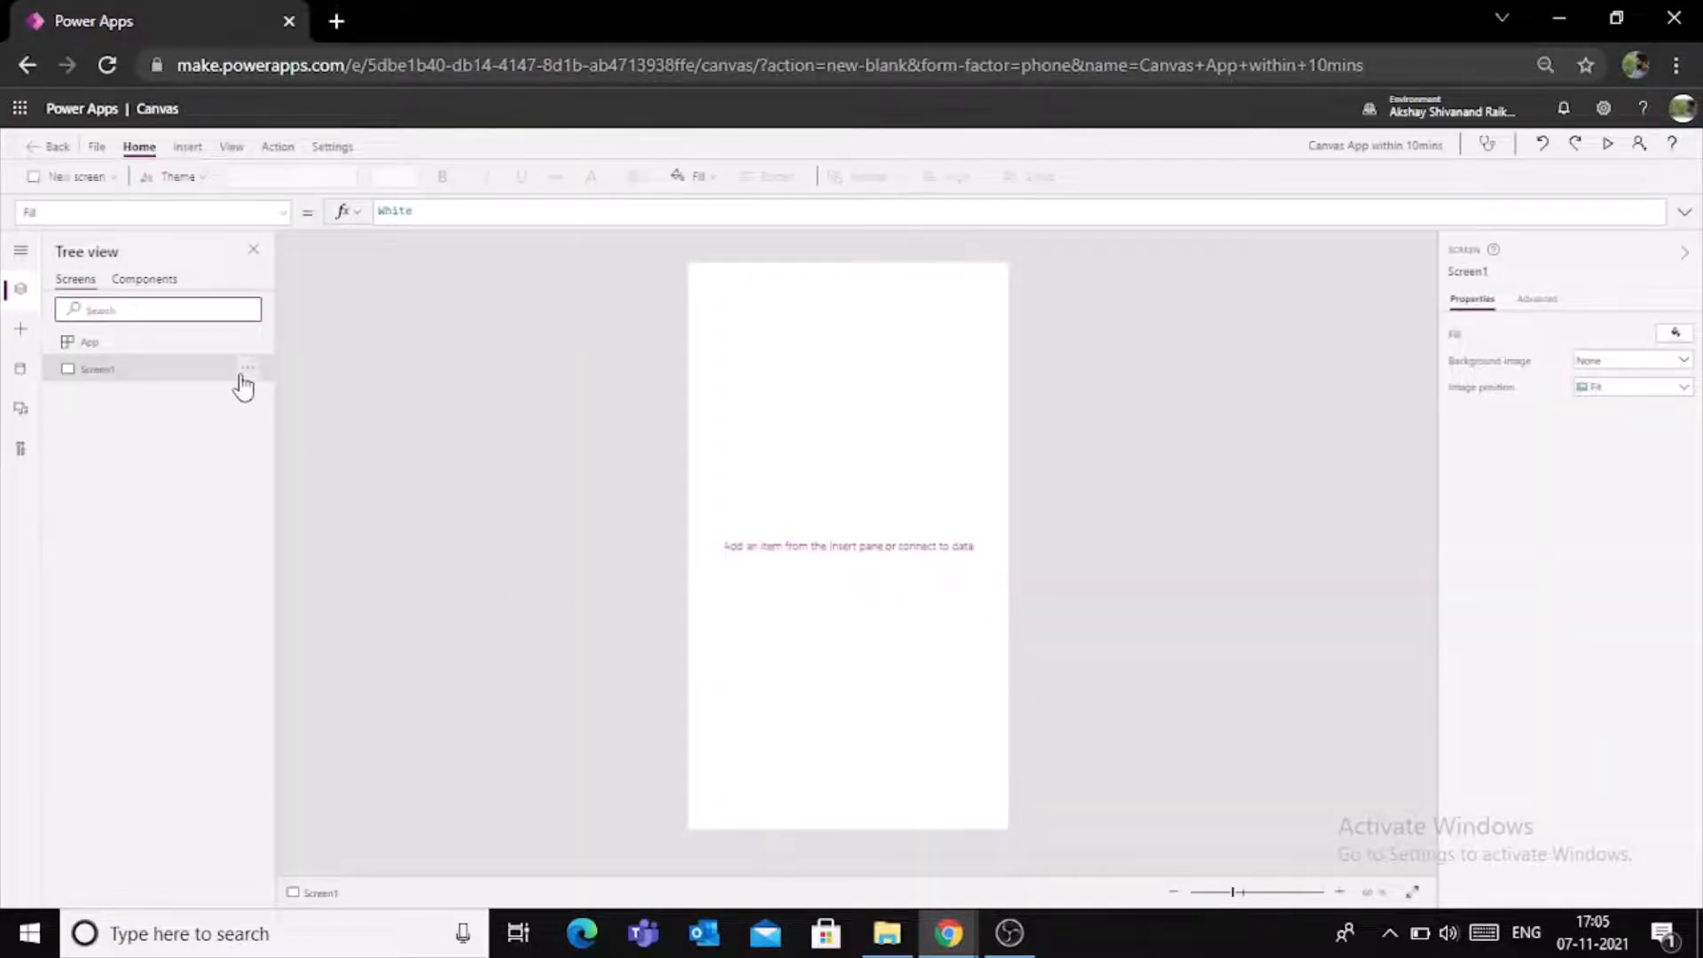
# - Rename the app's first screen, Screen1, as Homescreen
pyautogui.click(247, 369)
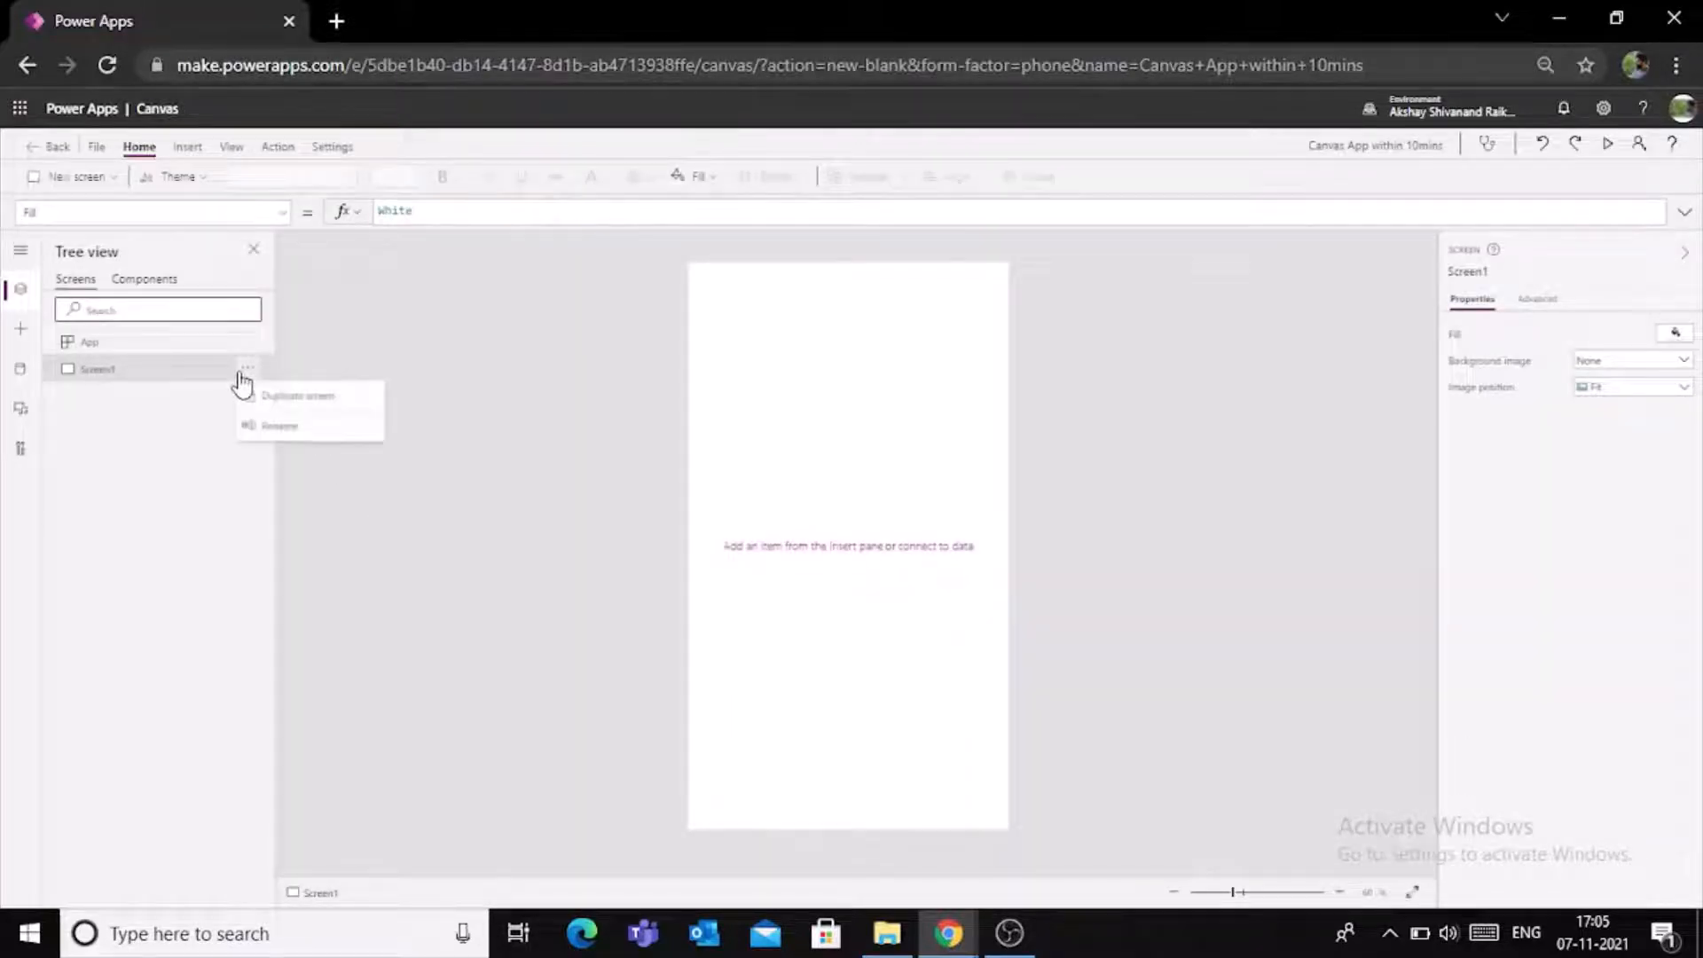
pyautogui.click(275, 429)
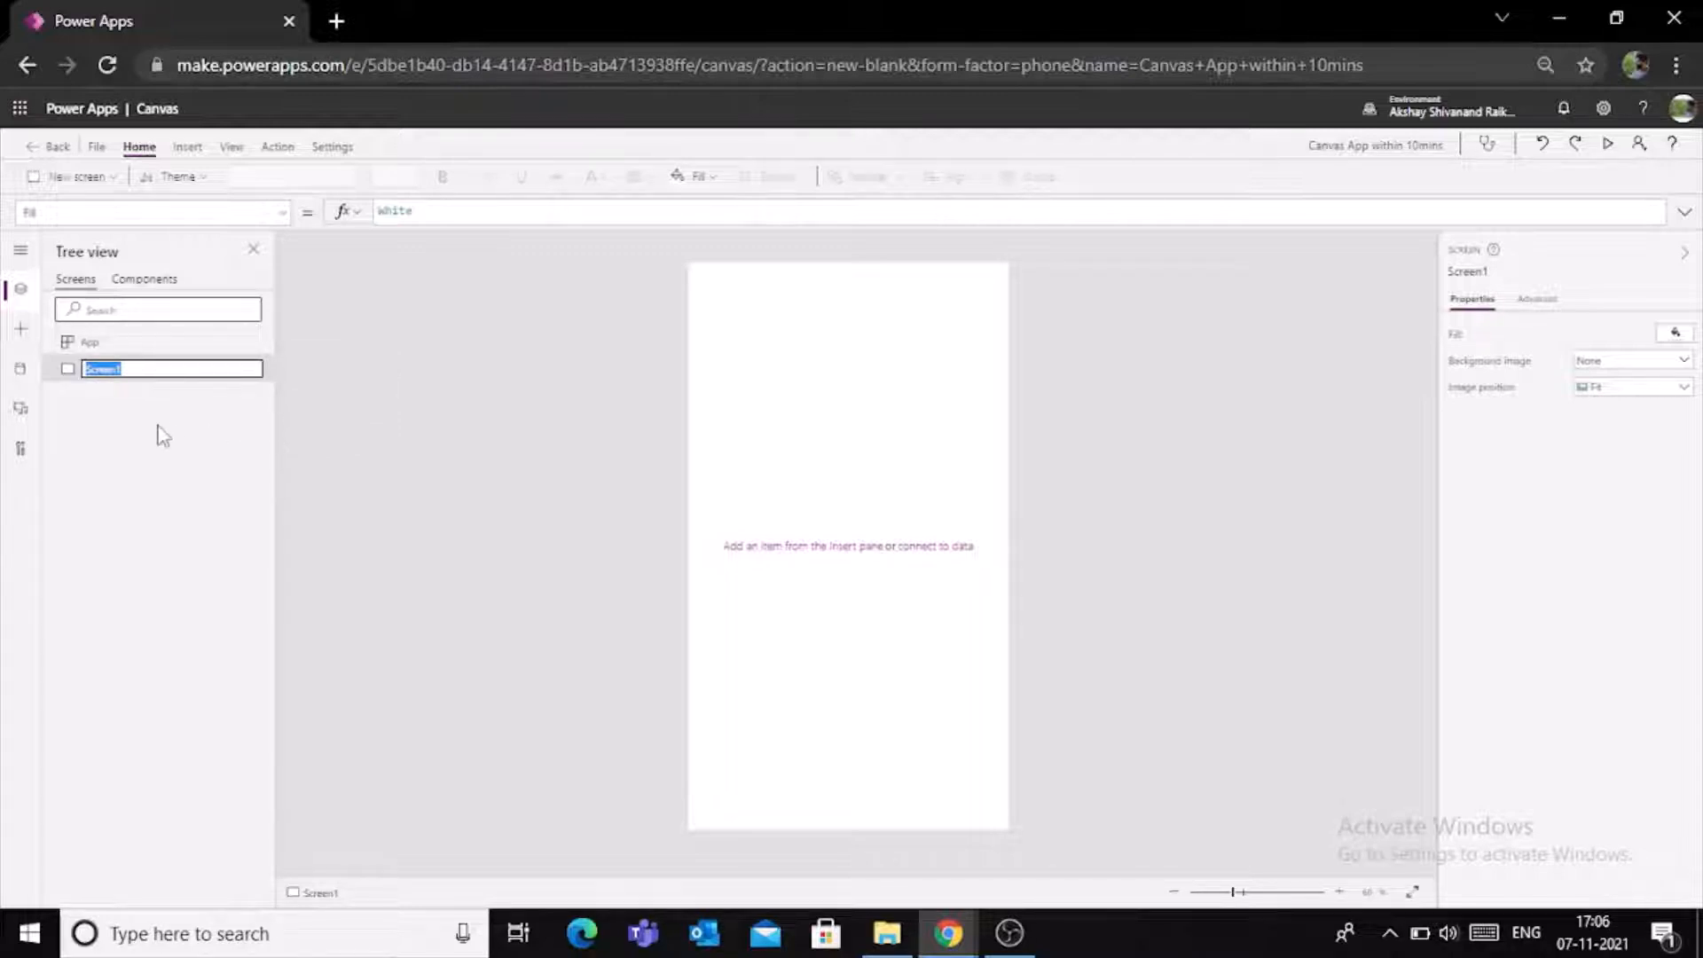
pyautogui.write('Homes')
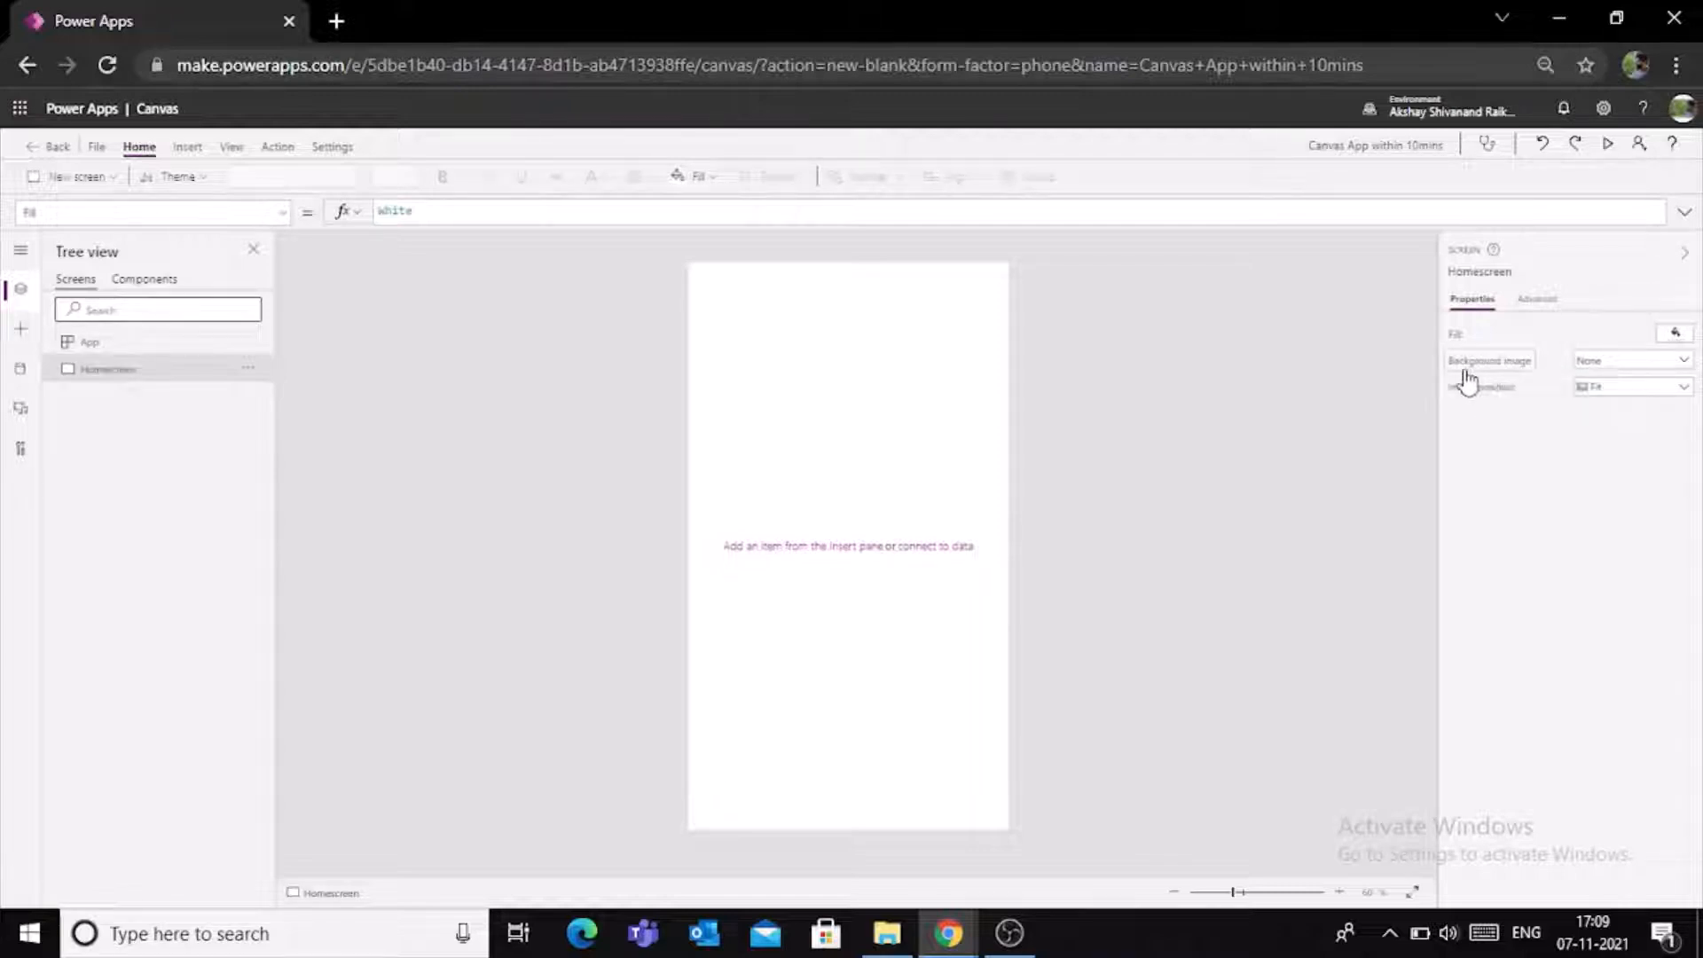
# - Add the file "background image" from the Imgs folder as Homescreen's background, with the image position set to Fill
pyautogui.click(1685, 364)
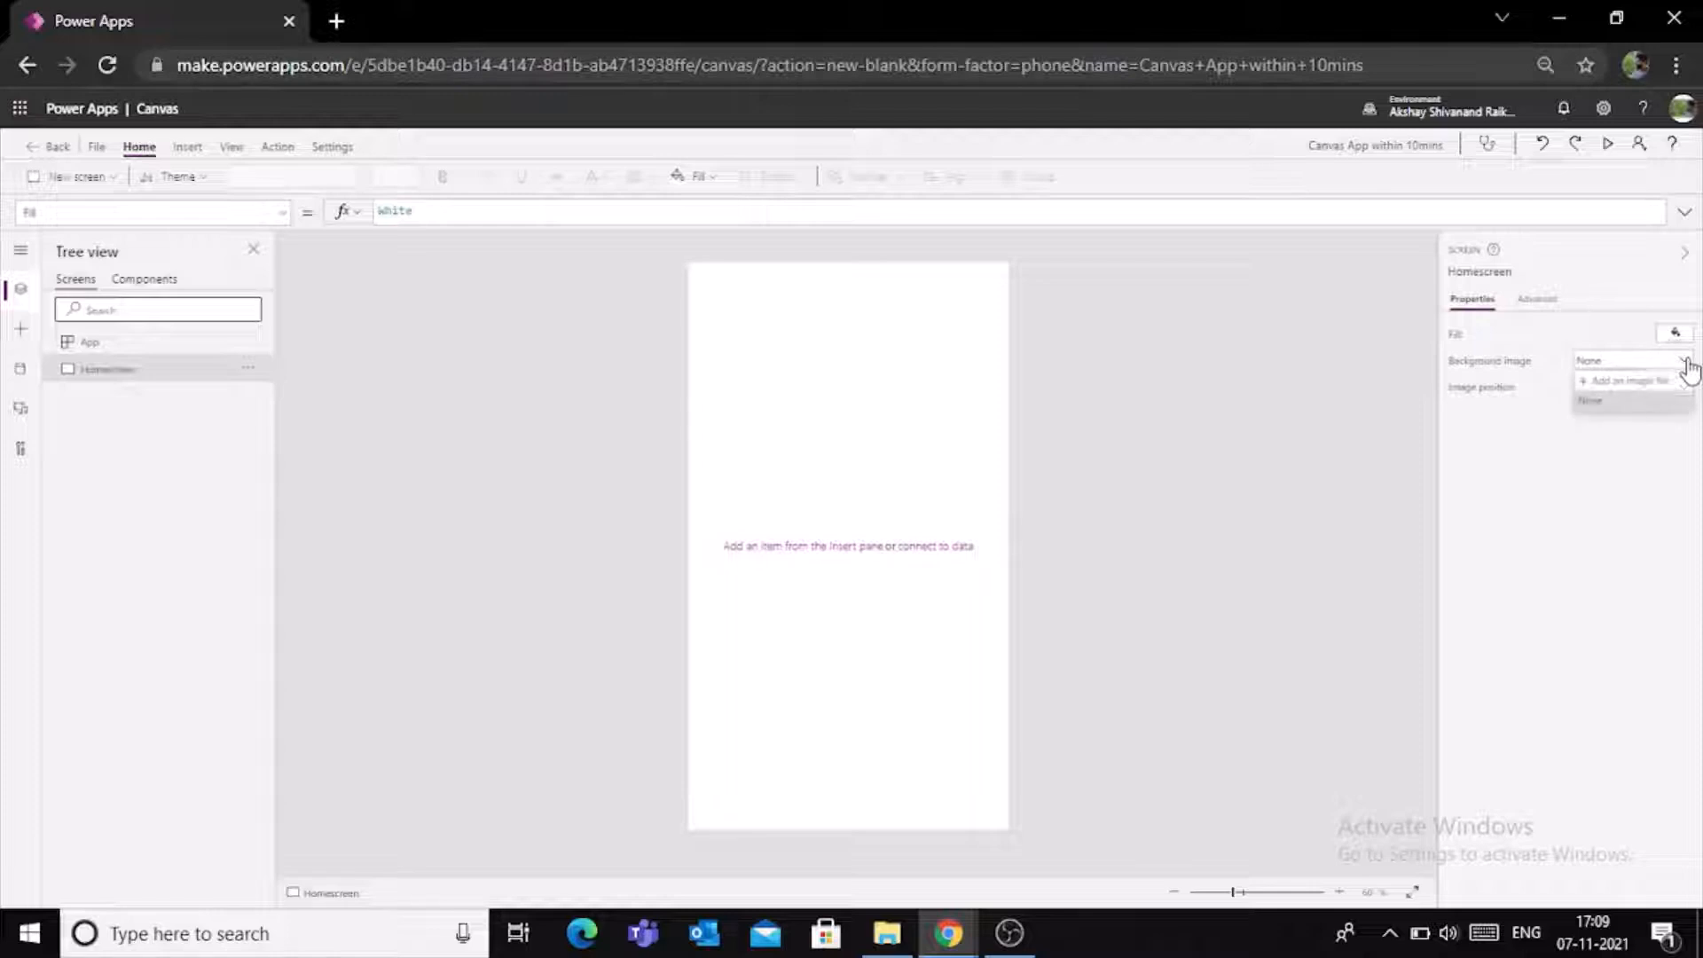
pyautogui.click(1630, 381)
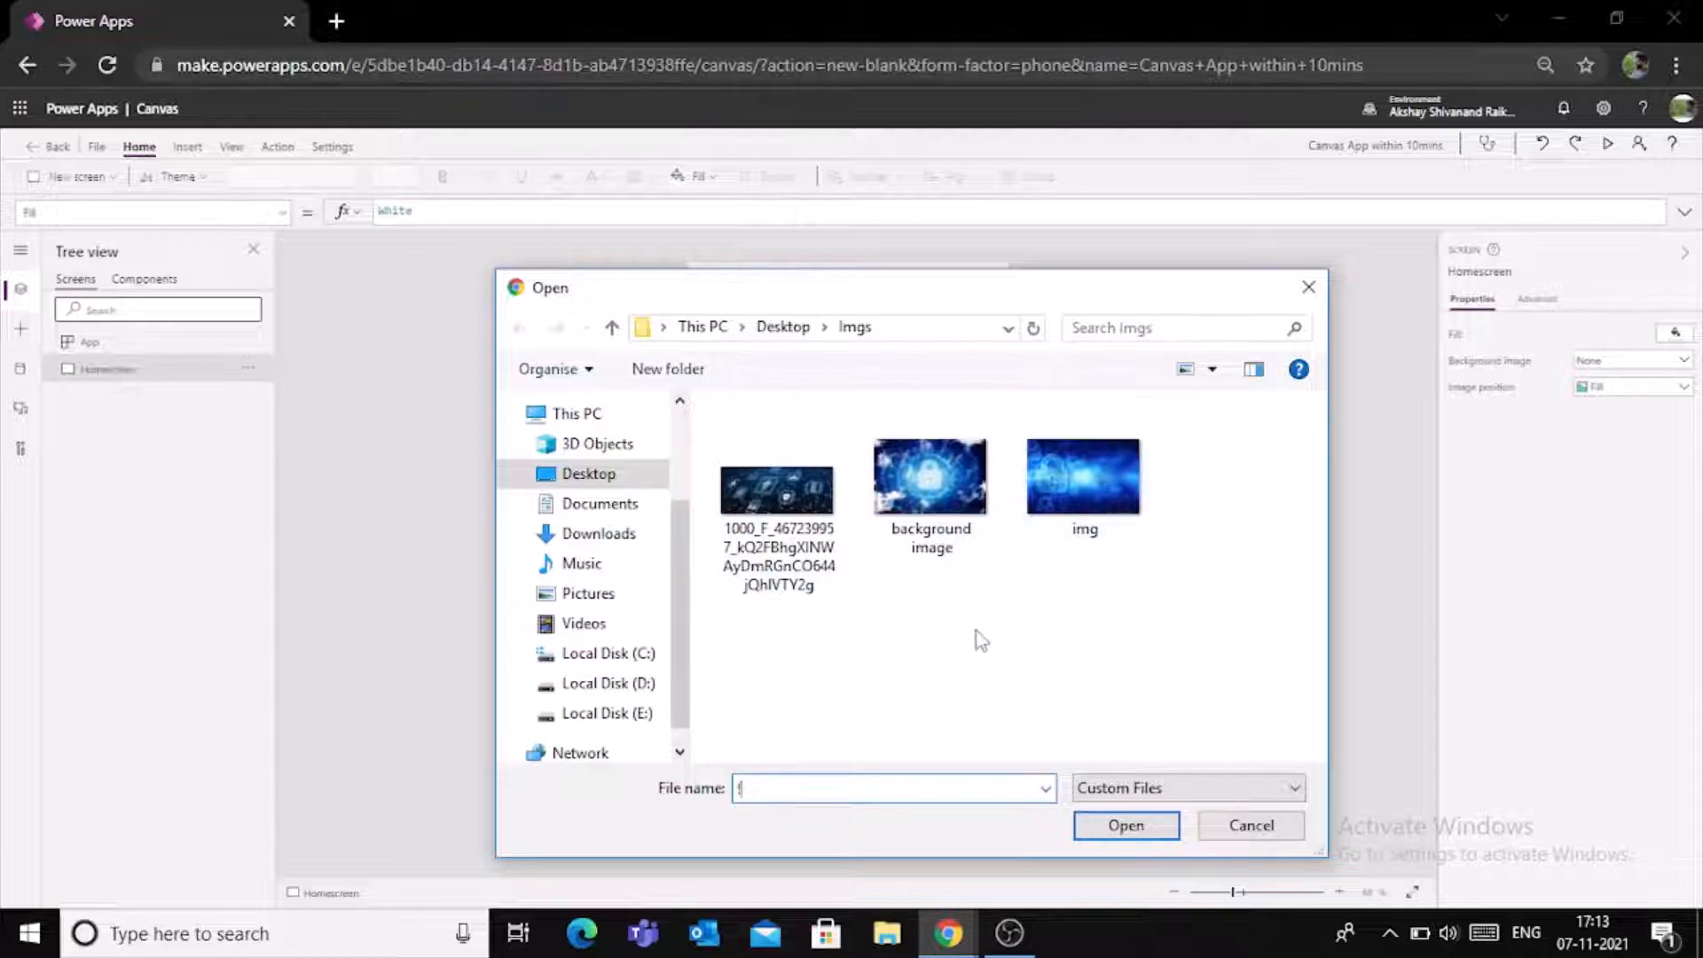
pyautogui.click(922, 501)
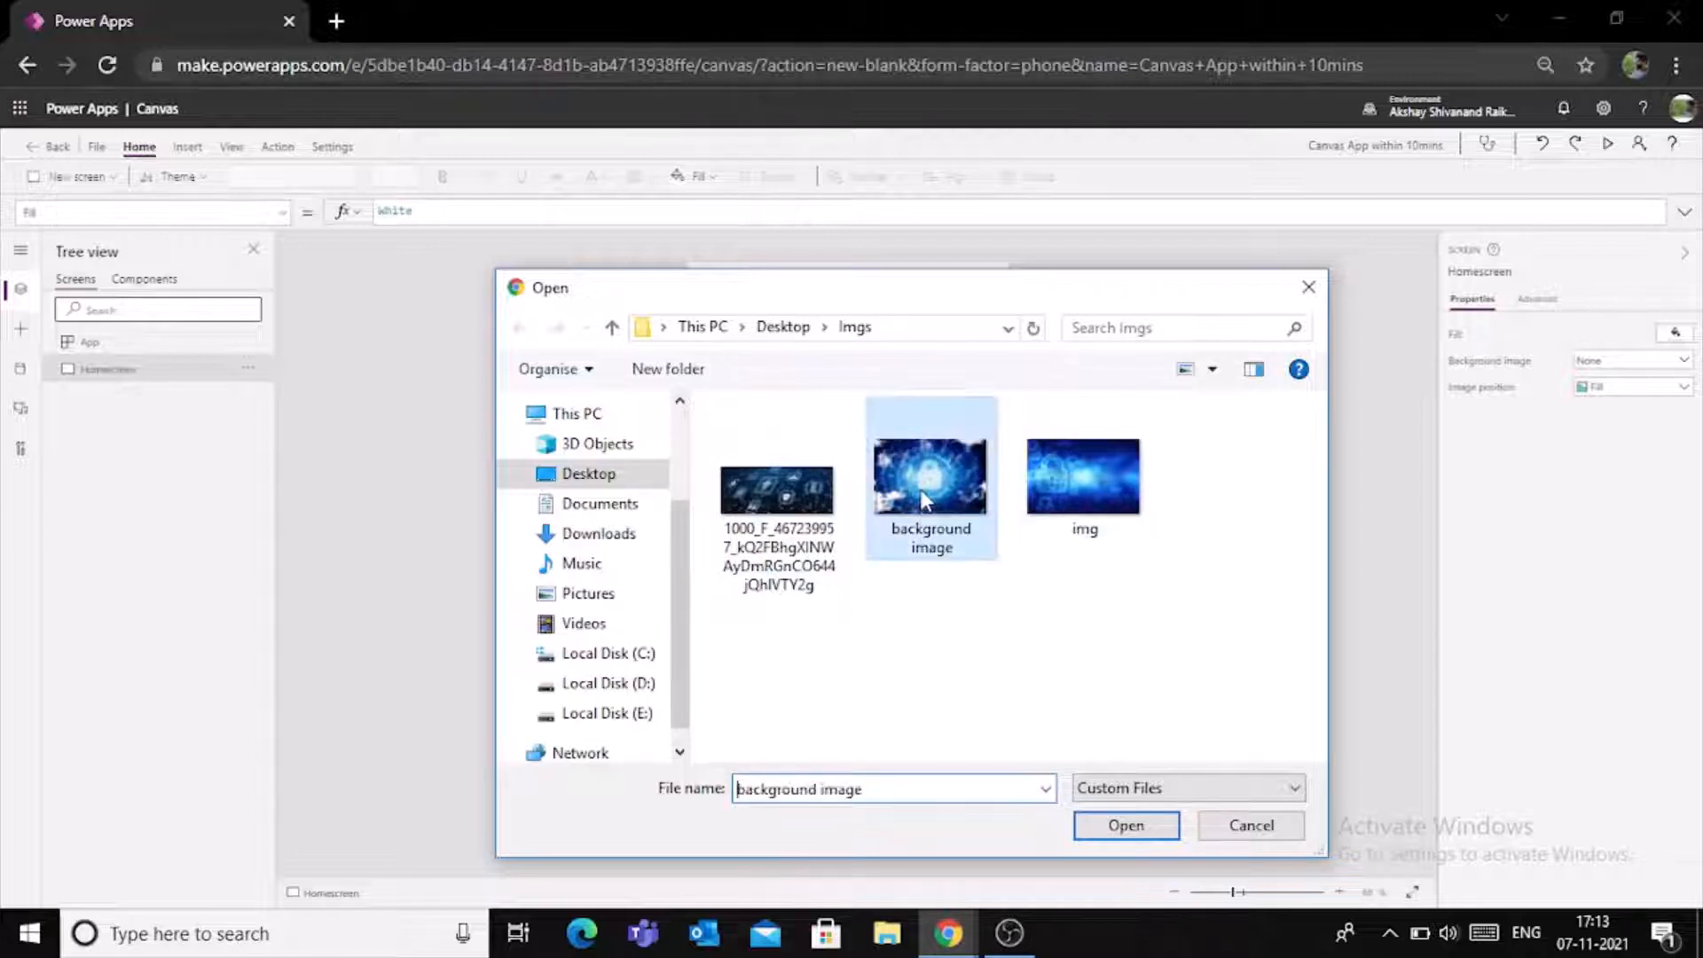
pyautogui.click(1126, 827)
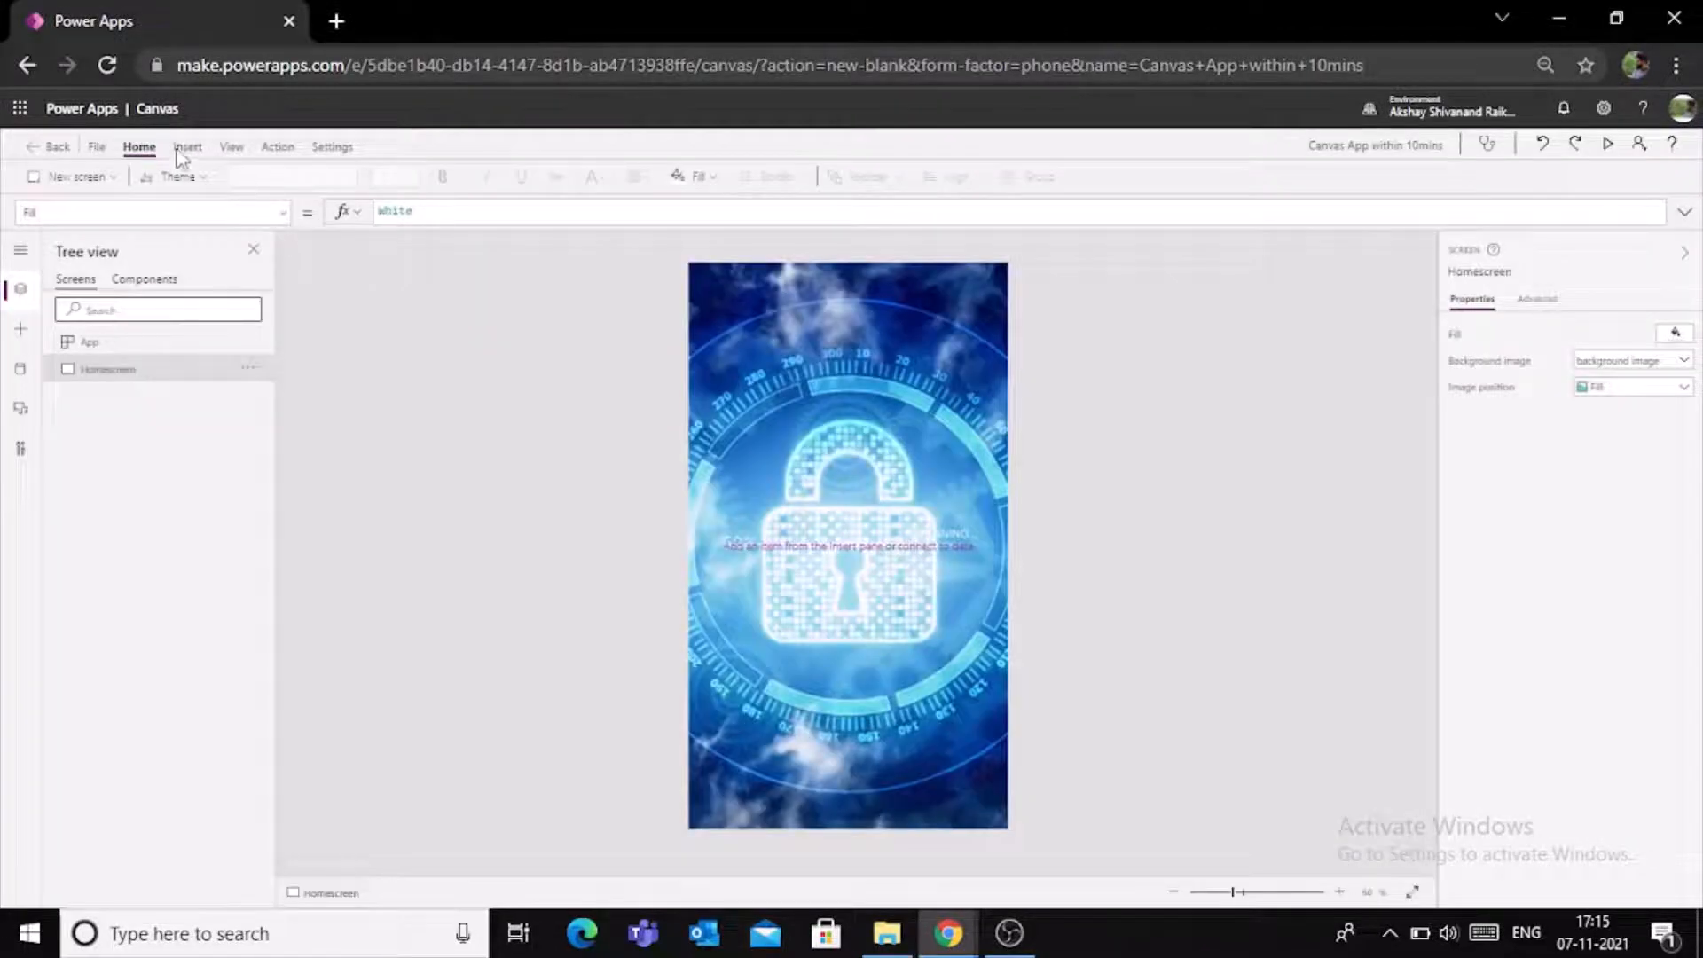
# - Insert a button on Homescreen and move it near the lower-right corner, at about X 309, Y 1005
pyautogui.click(187, 152)
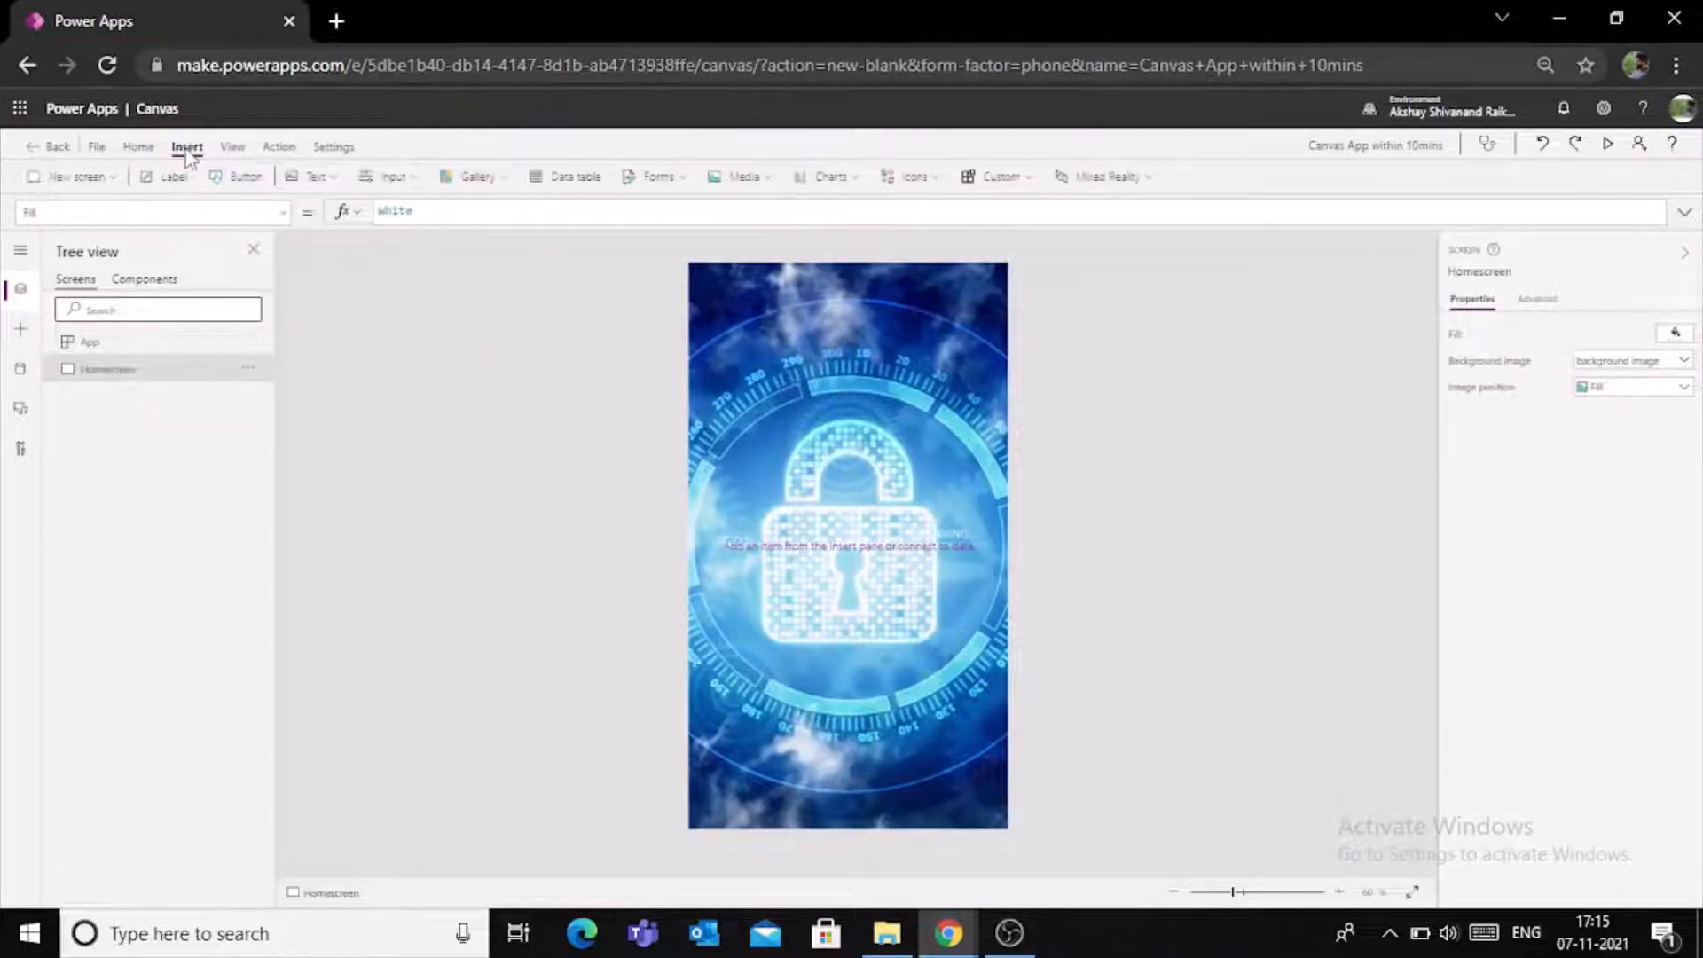
pyautogui.click(224, 182)
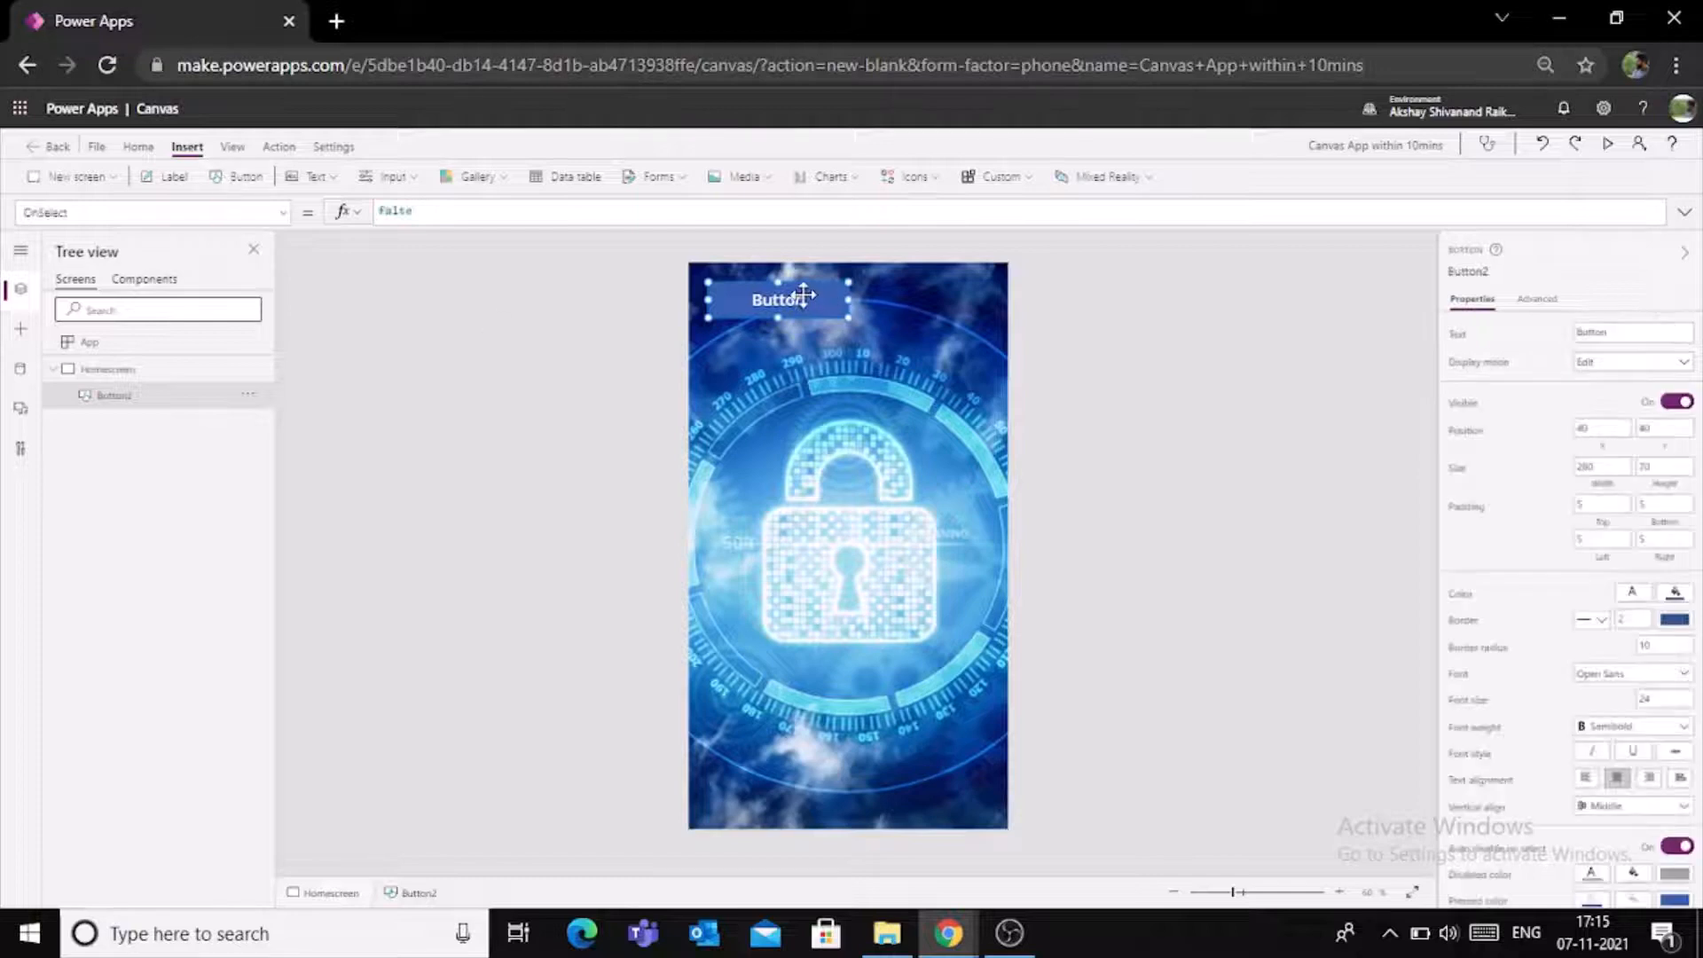
pyautogui.moveTo(803, 297); pyautogui.dragTo(938, 777)
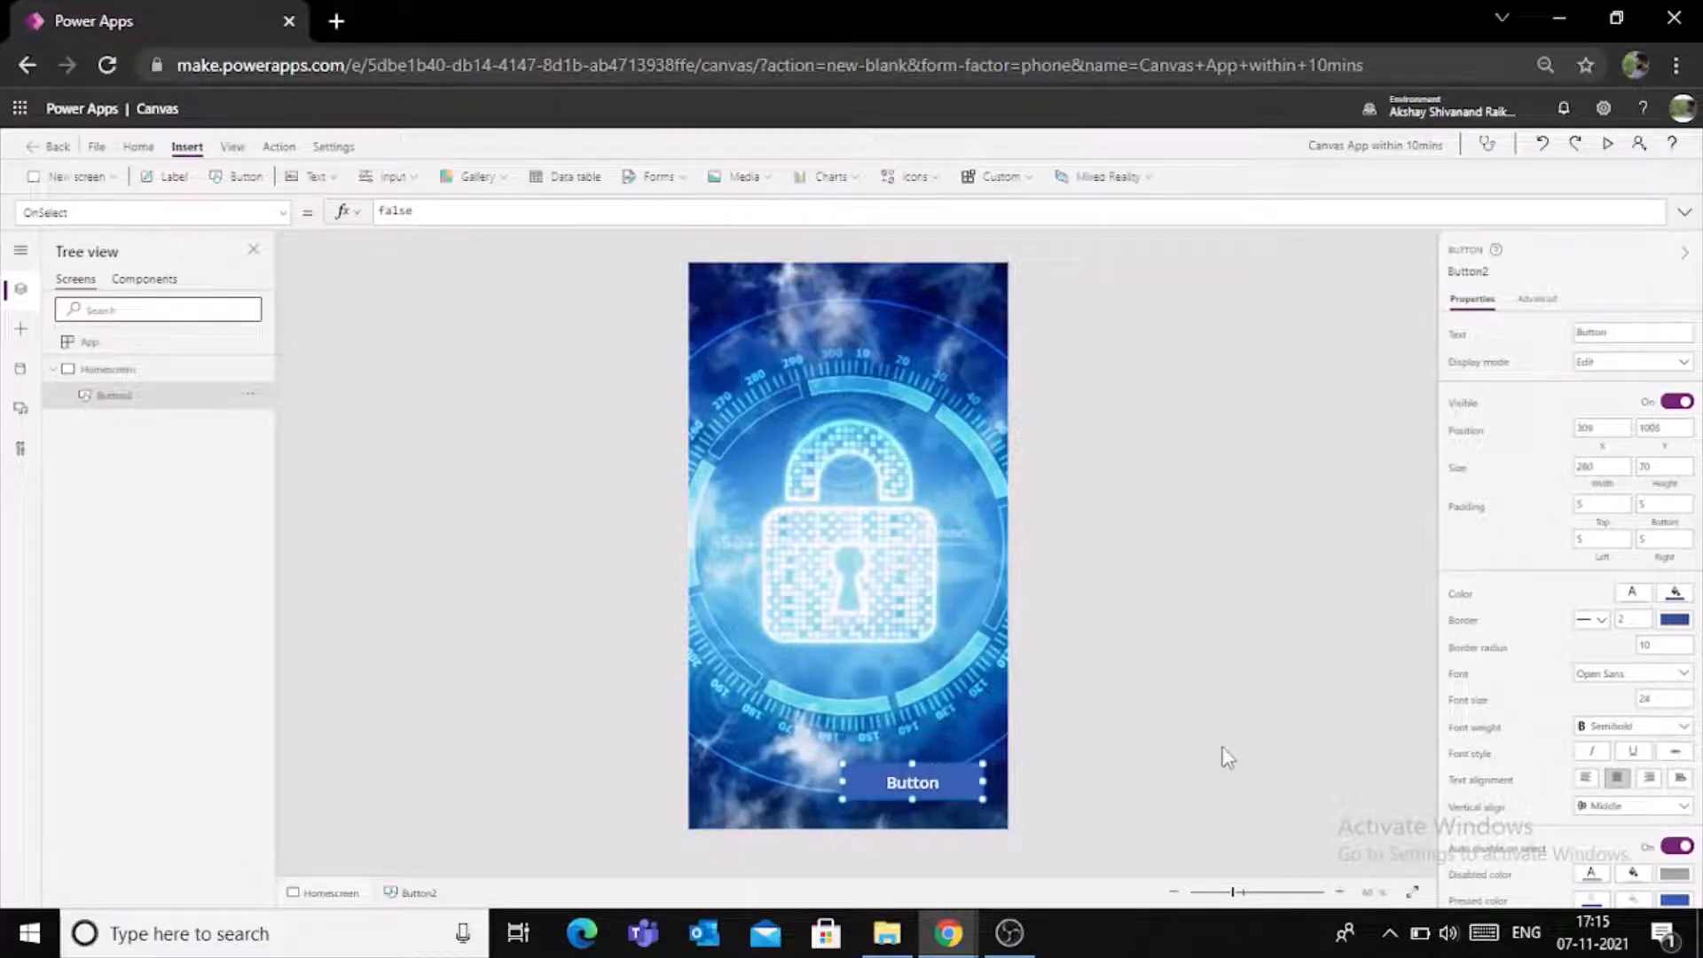
# - Set the button's text to Login
pyautogui.click(1630, 335)
pyautogui.press('BackSpace')
pyautogui.write('Login')
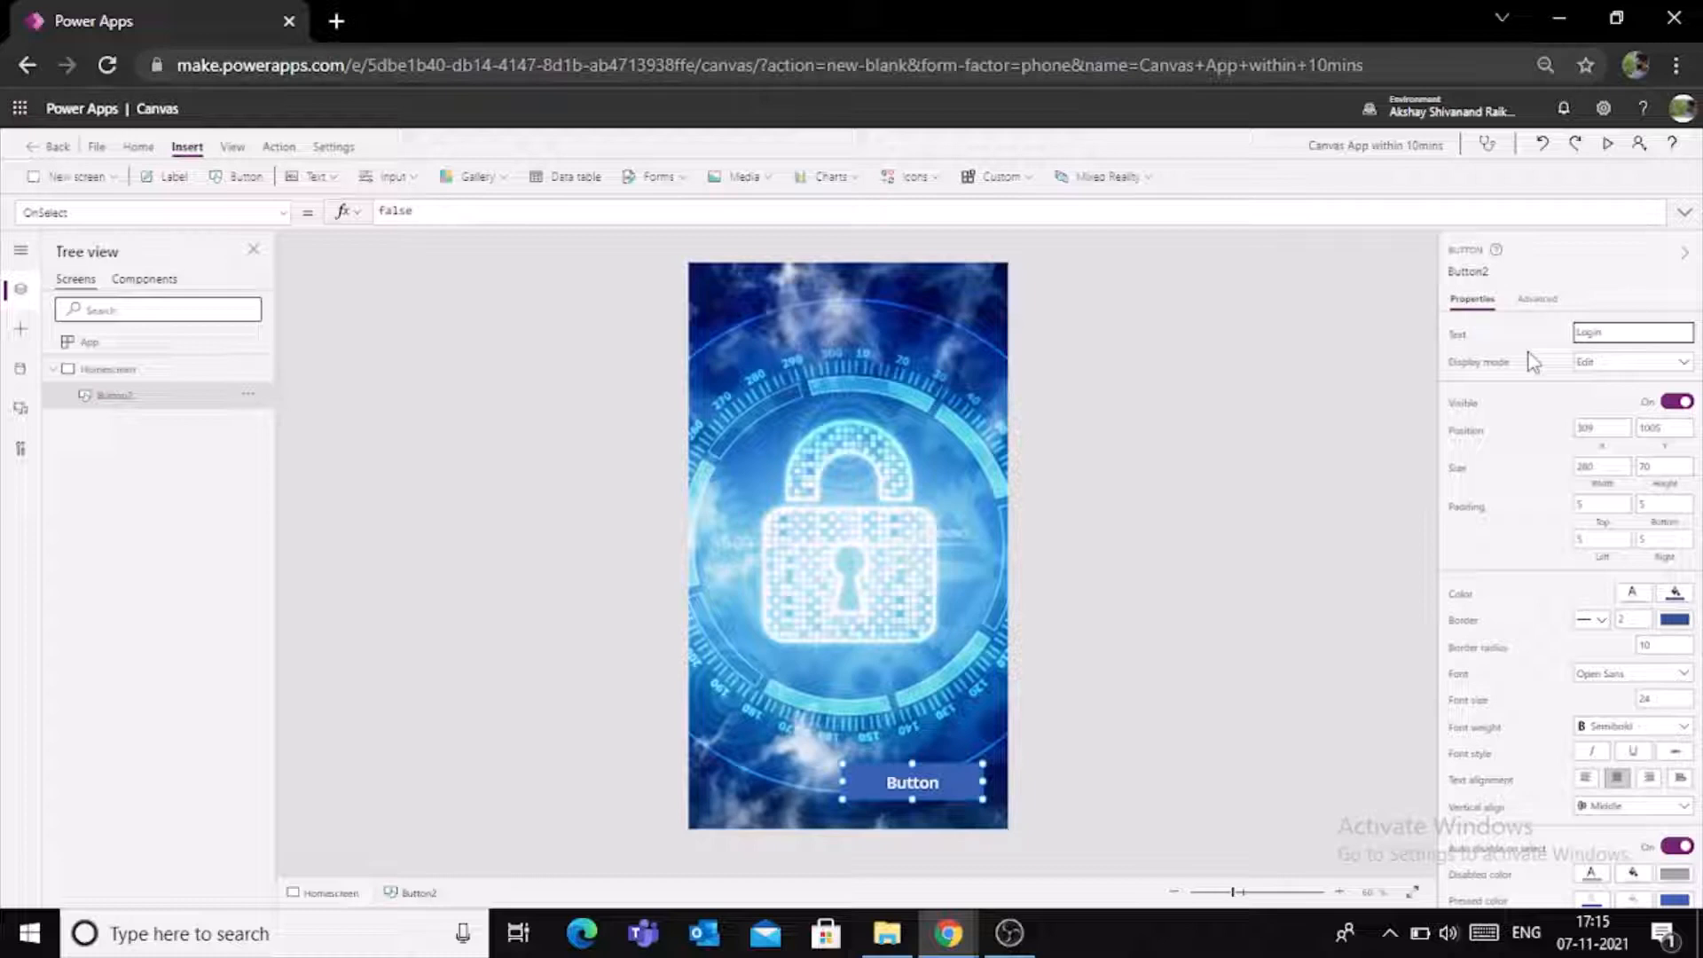
# - Change the Login button's fill colour to white
pyautogui.click(1683, 599)
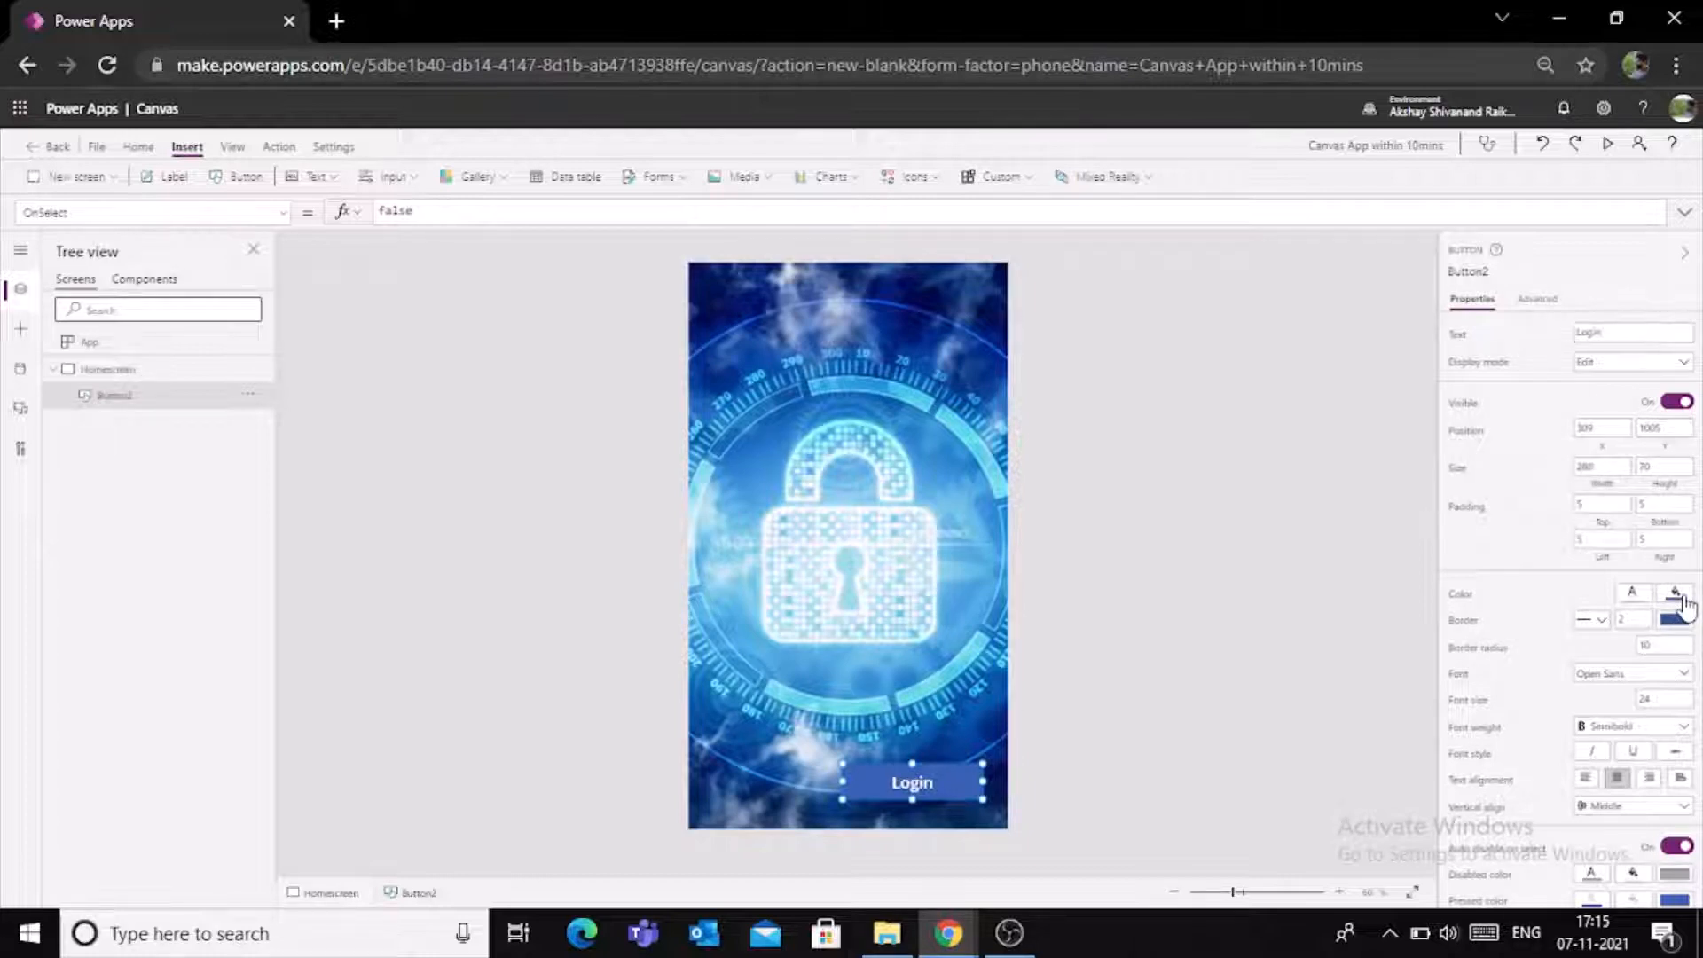
pyautogui.click(1683, 599)
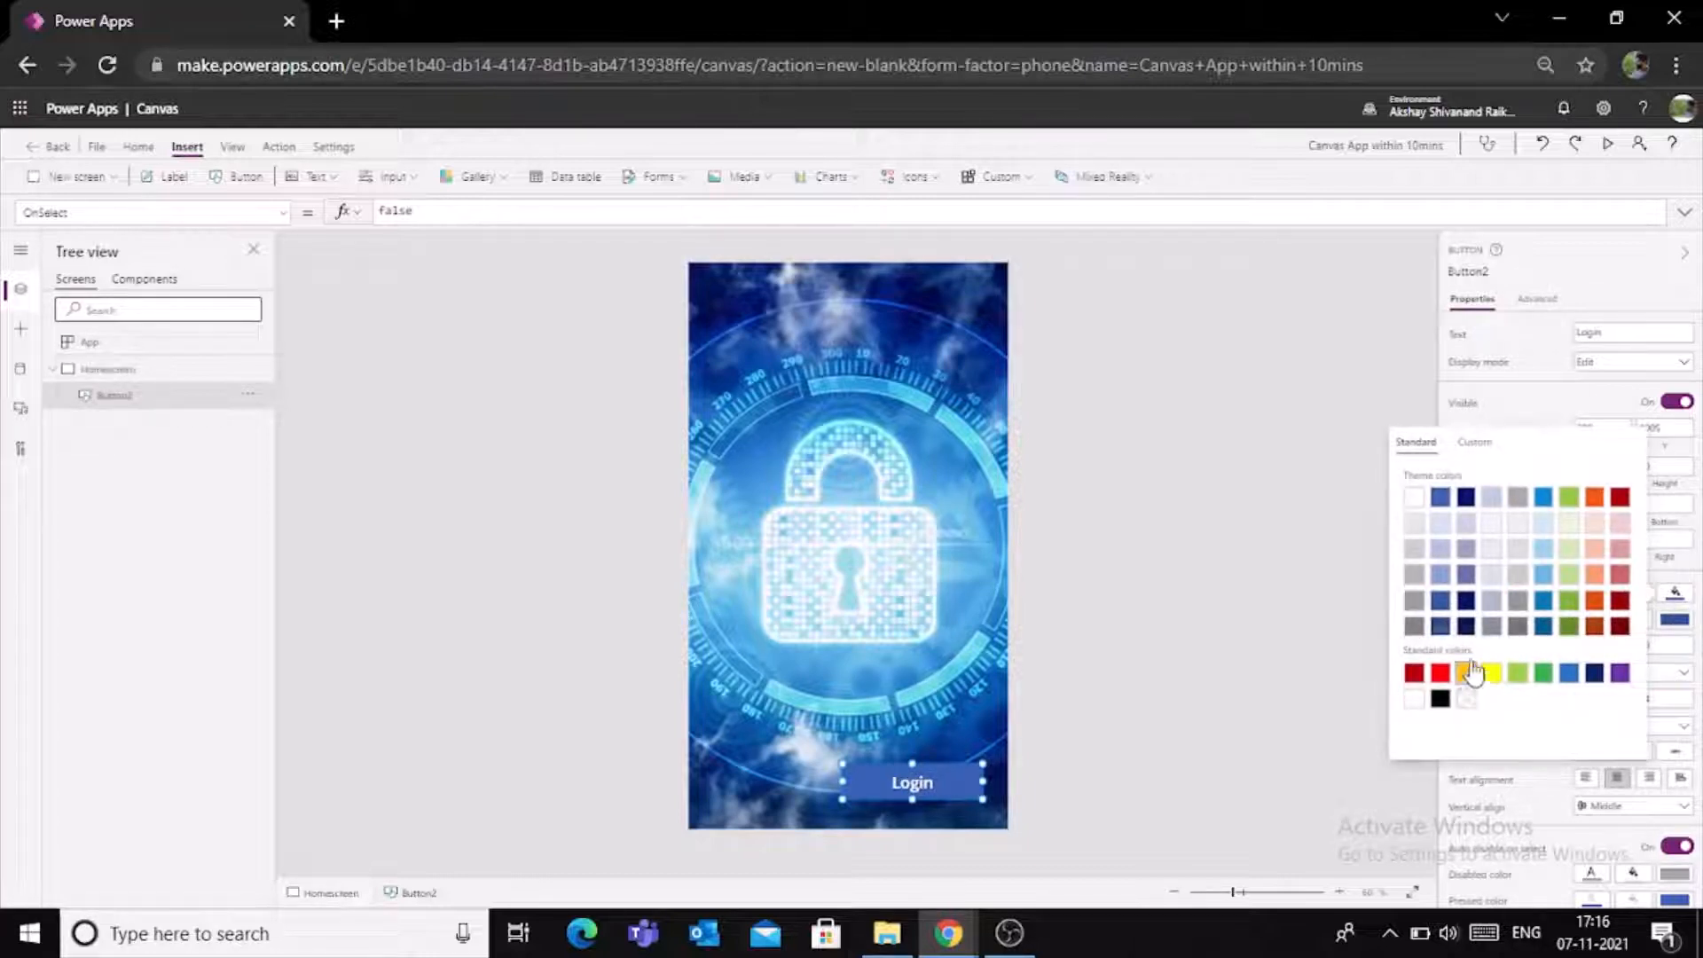
pyautogui.click(1415, 523)
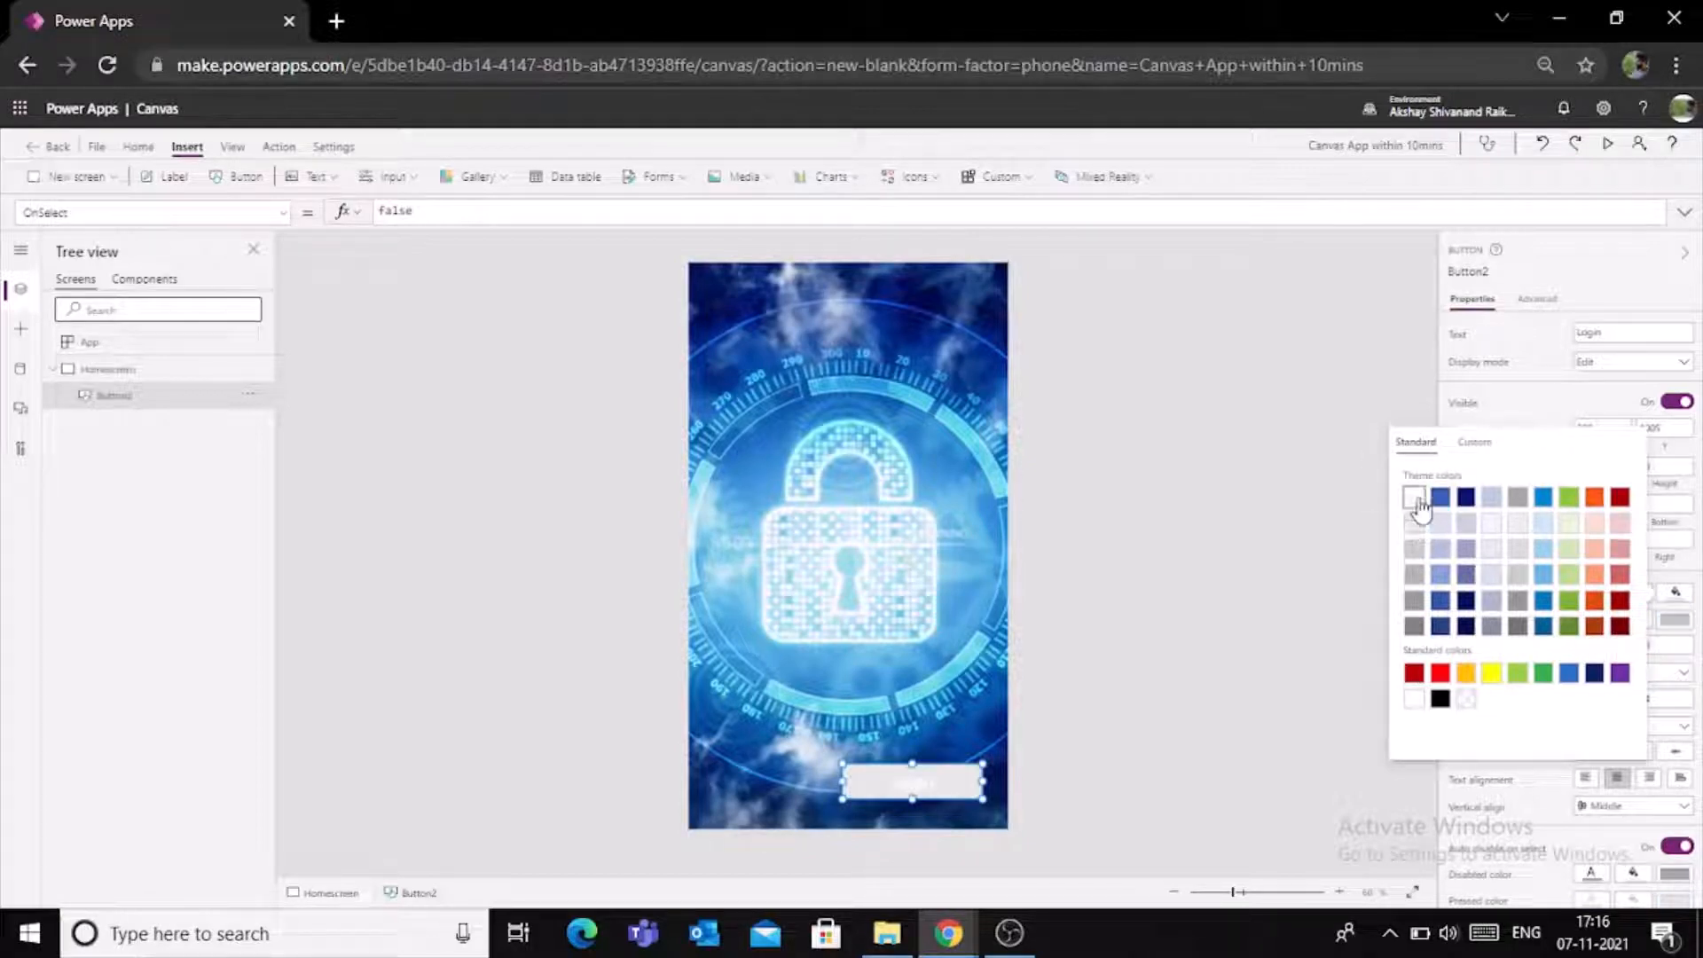
pyautogui.click(1414, 497)
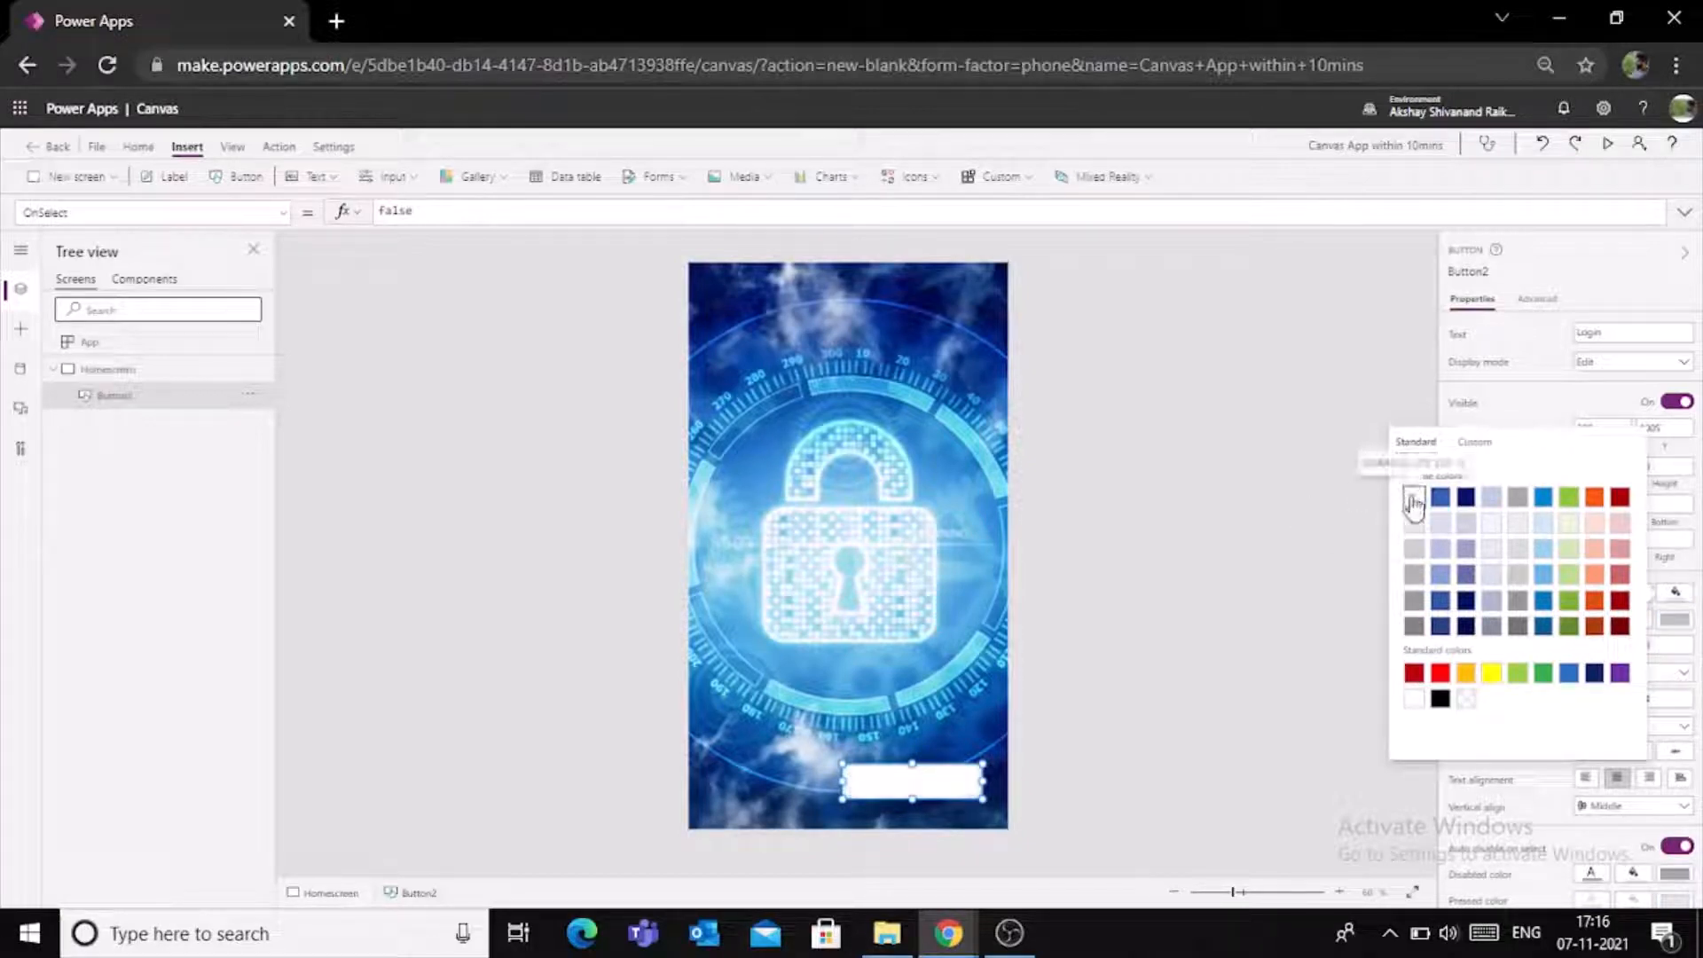
pyautogui.click(1536, 410)
# - Set the Login button's text colour to black and shift the button to about X 324, Y 1023
pyautogui.scroll(-2, 1561, 643)
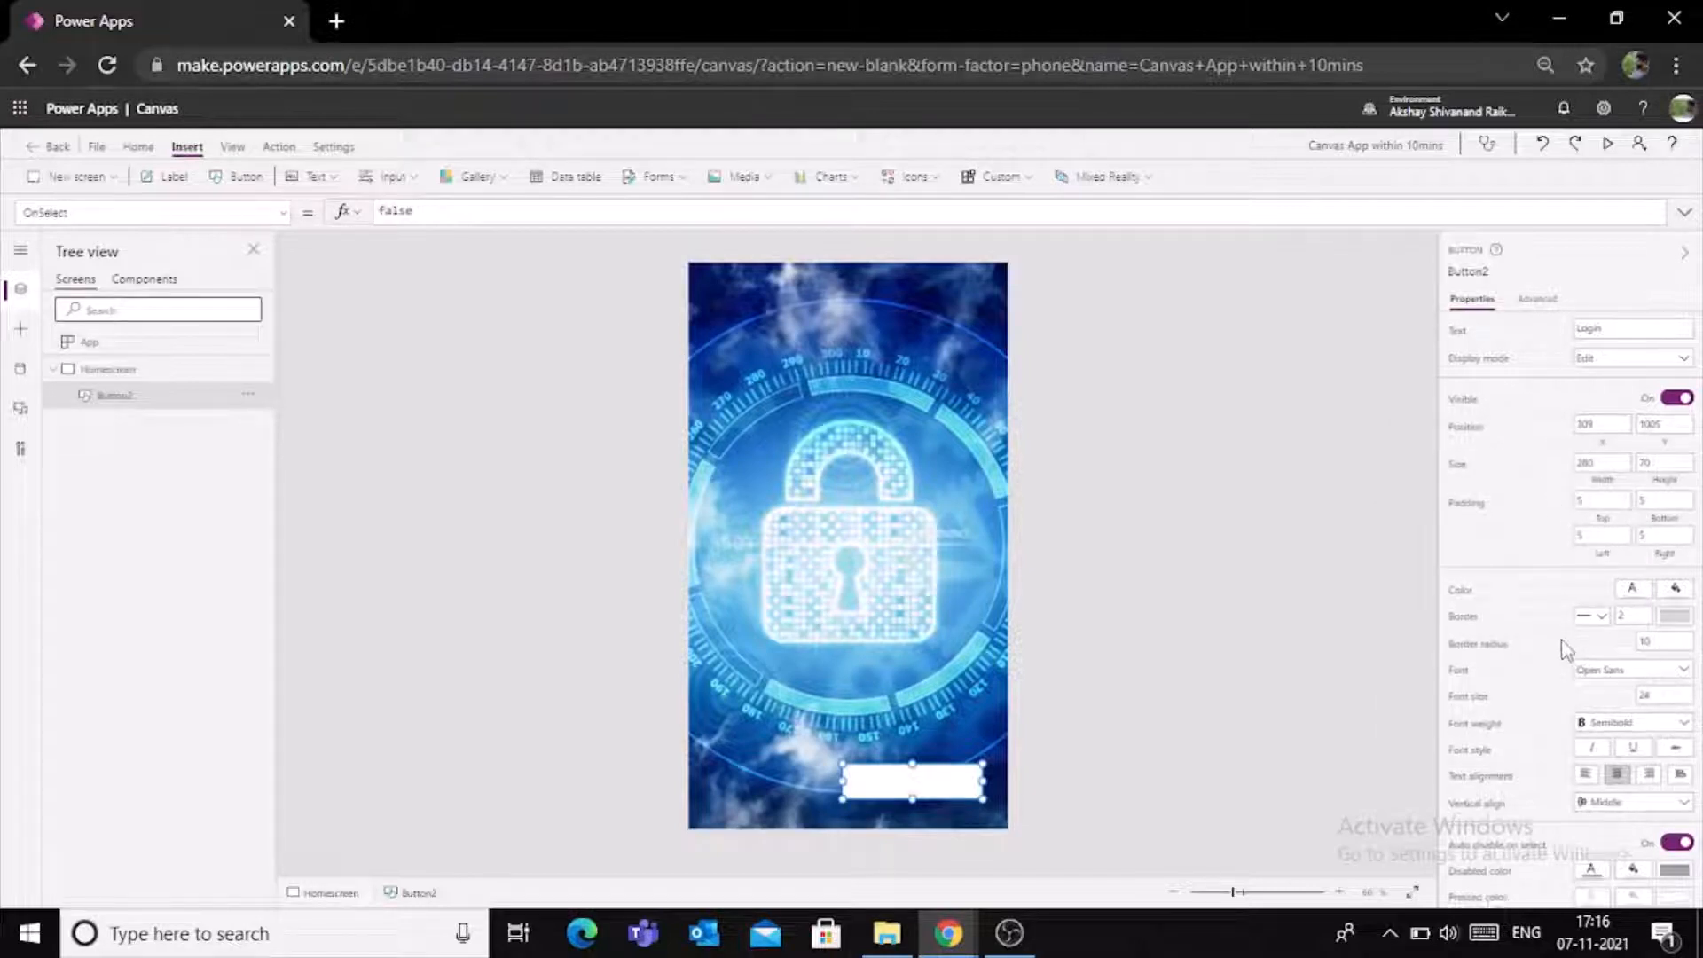
pyautogui.click(1632, 503)
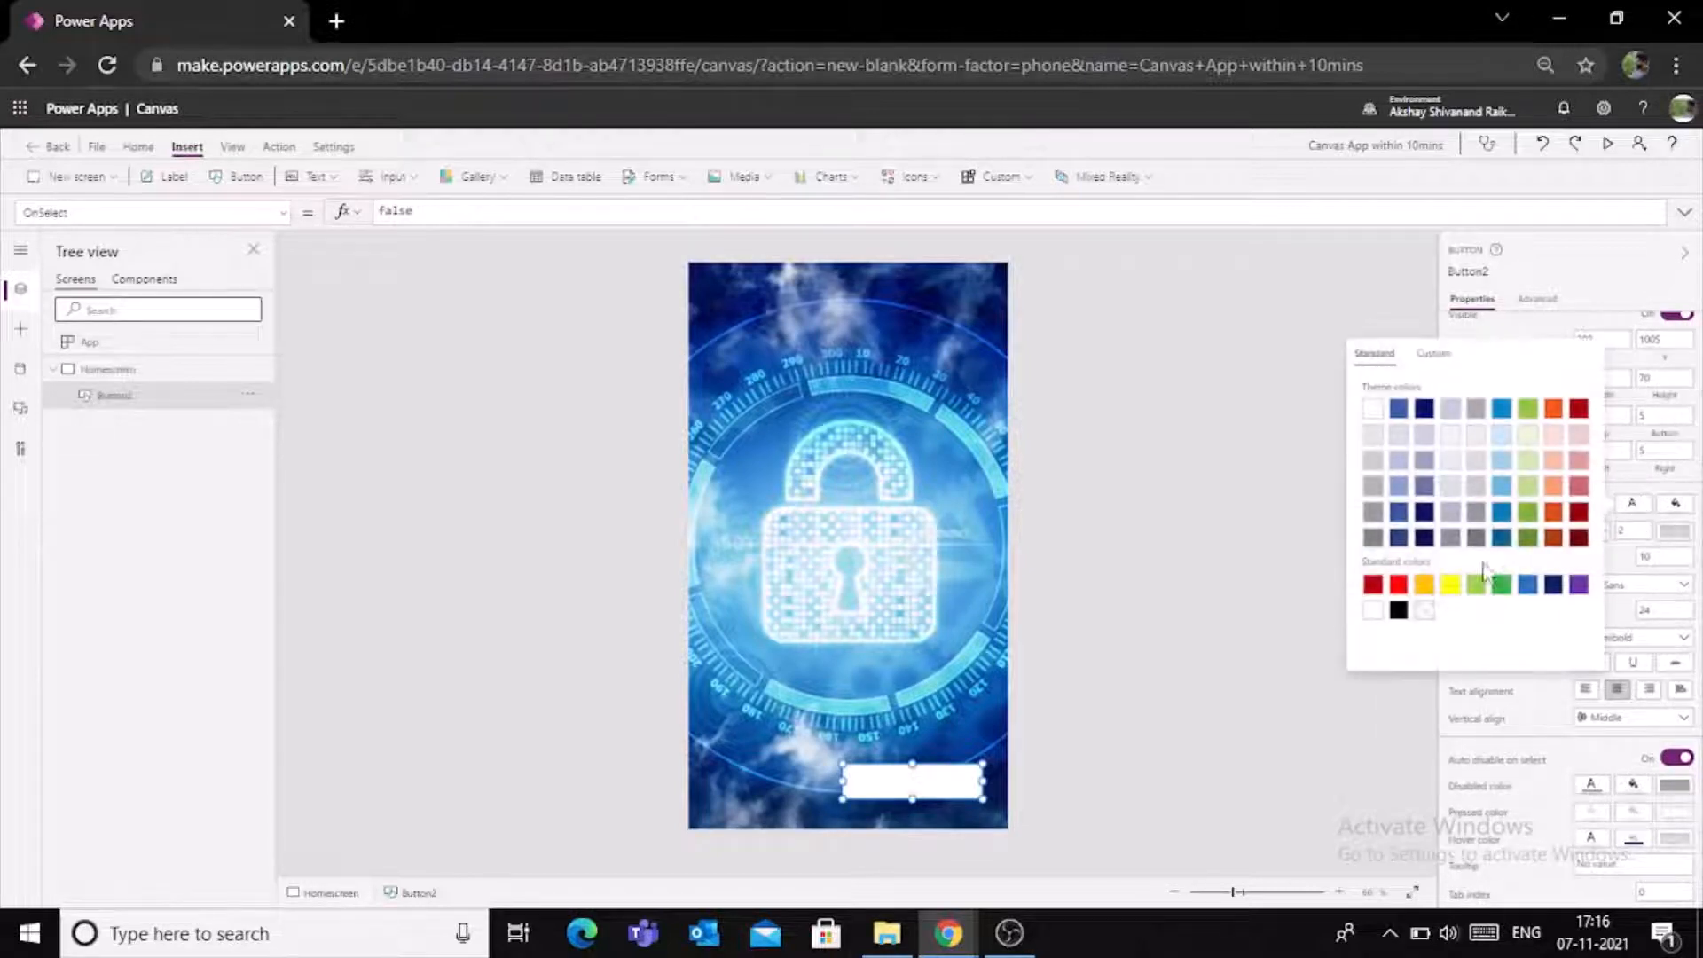
pyautogui.click(1407, 612)
pyautogui.click(1156, 686)
pyautogui.click(936, 790)
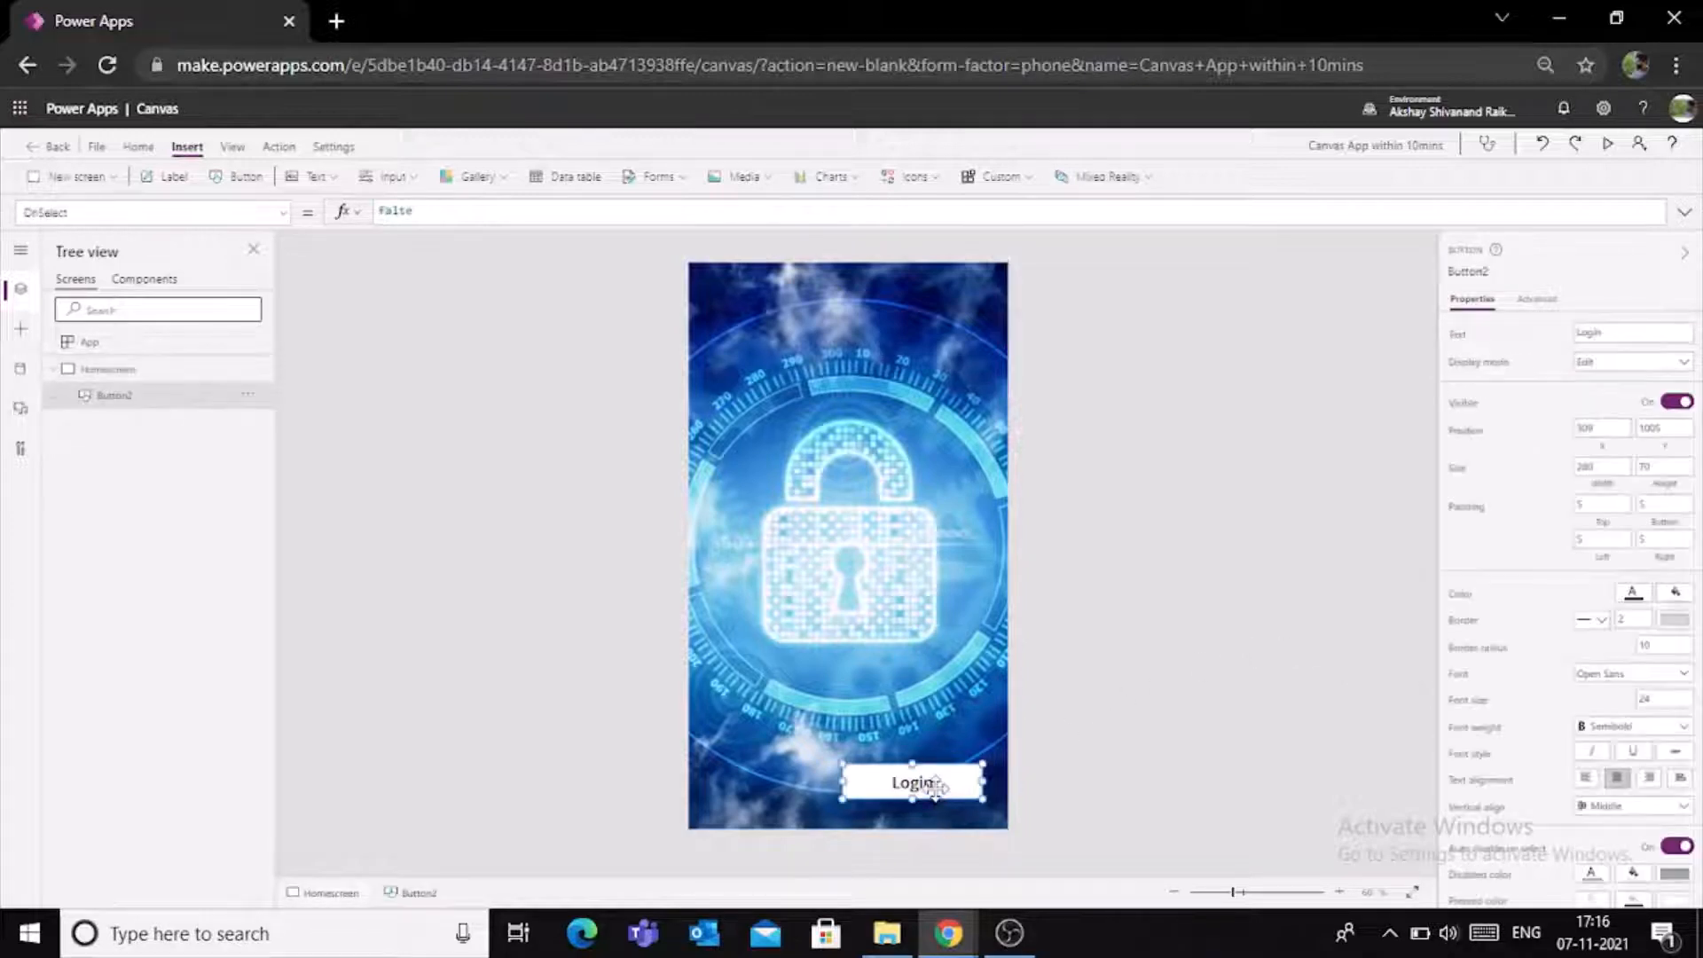
pyautogui.moveTo(936, 790); pyautogui.dragTo(942, 795)
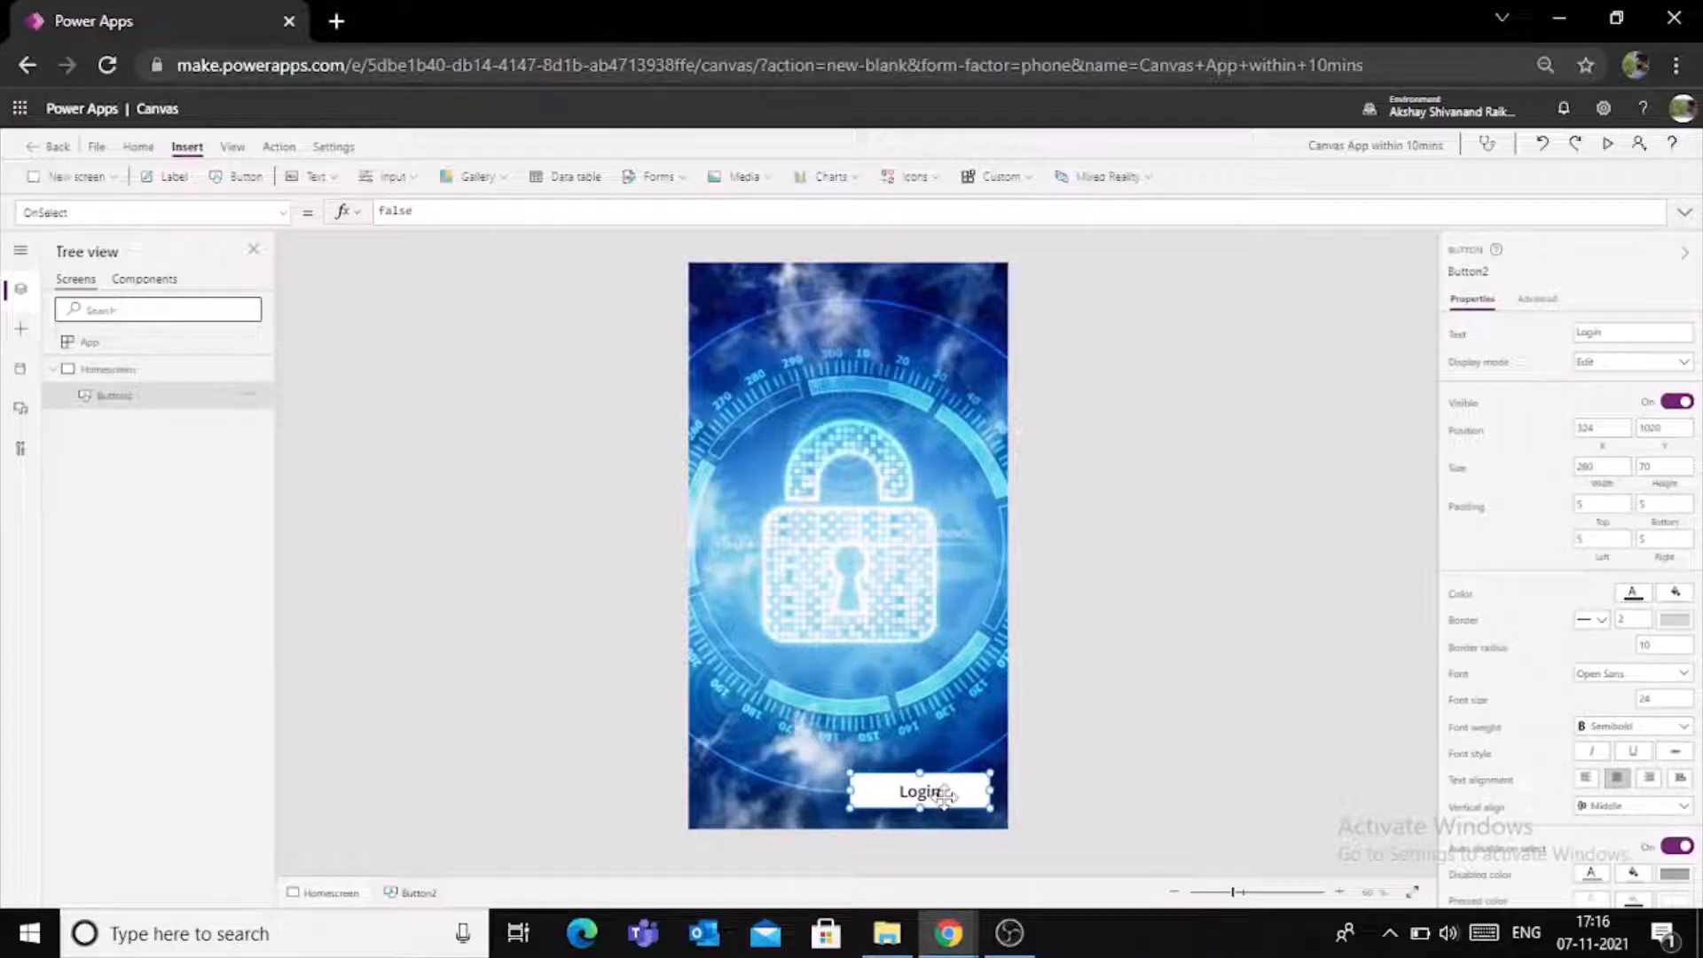
pyautogui.click(1121, 734)
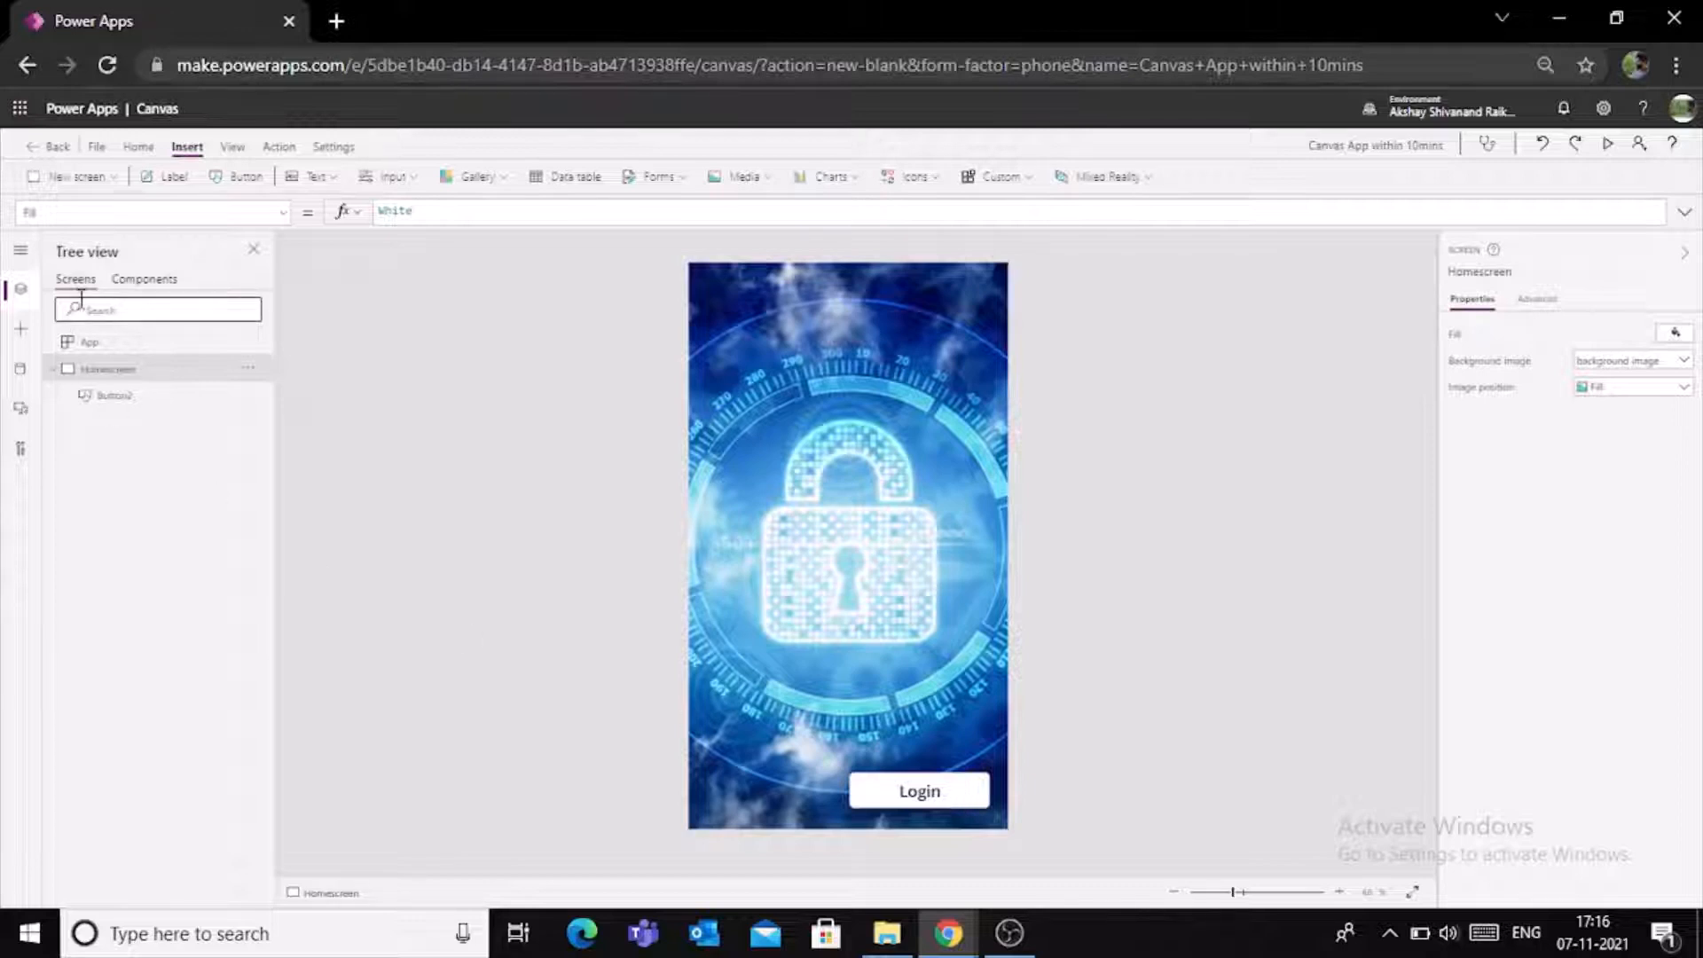
# - Collapse Homescreen in the screen list and add a new blank screen to the app
pyautogui.click(54, 369)
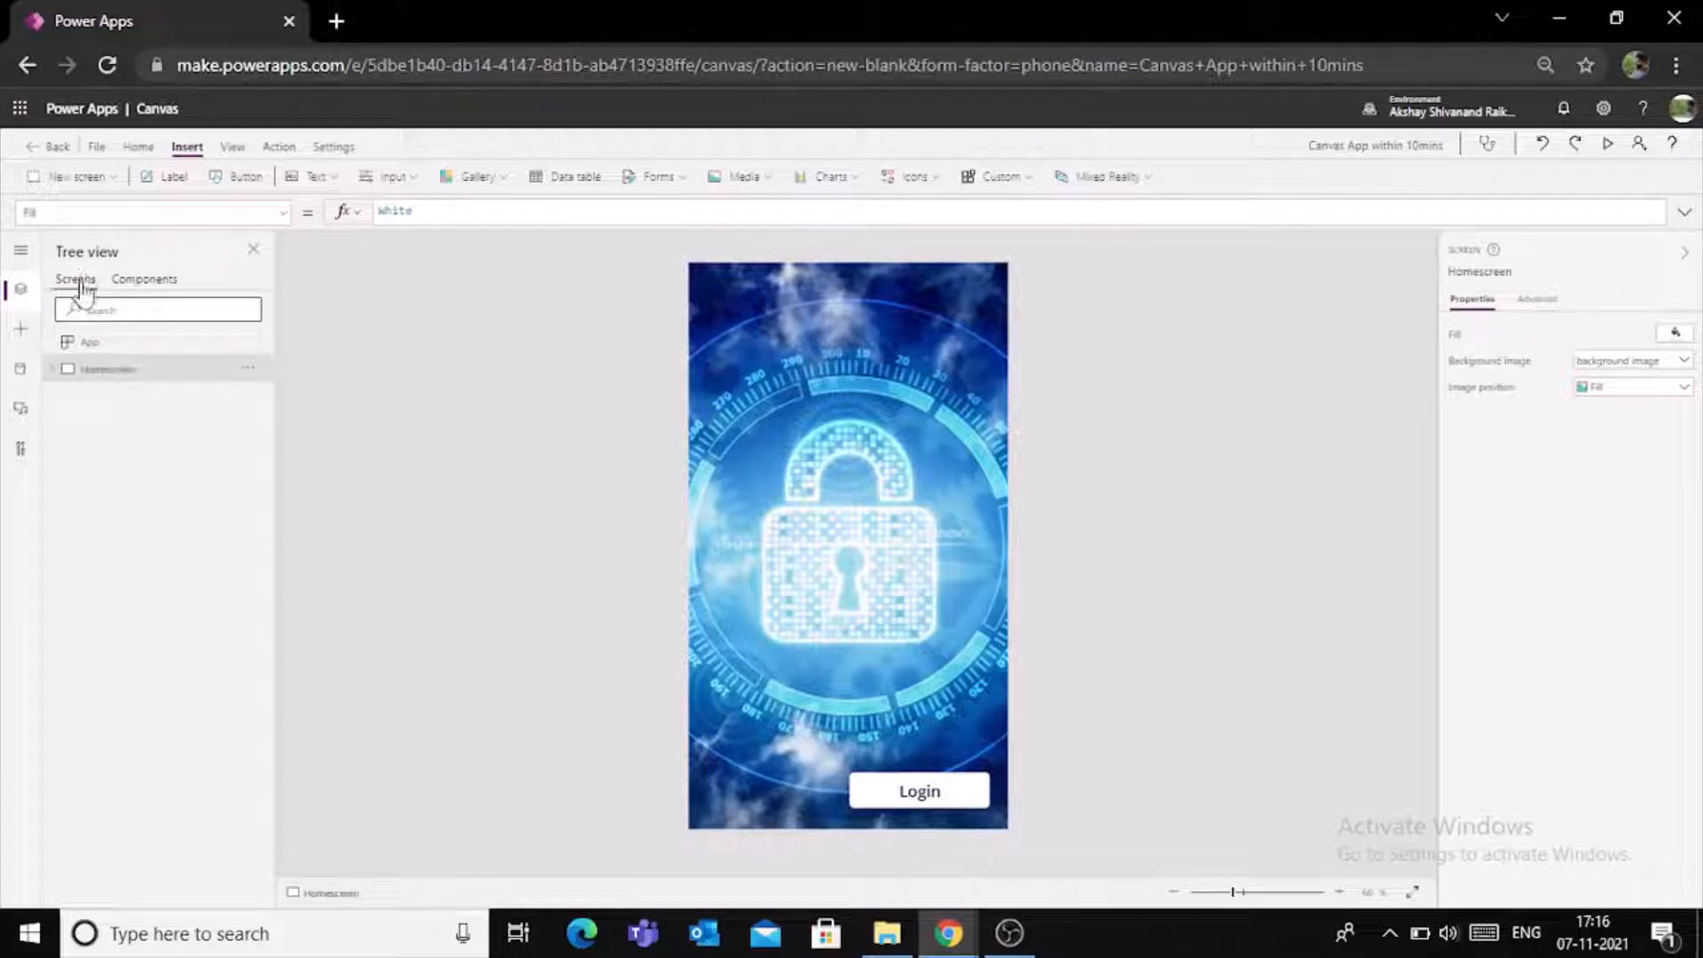
pyautogui.click(99, 182)
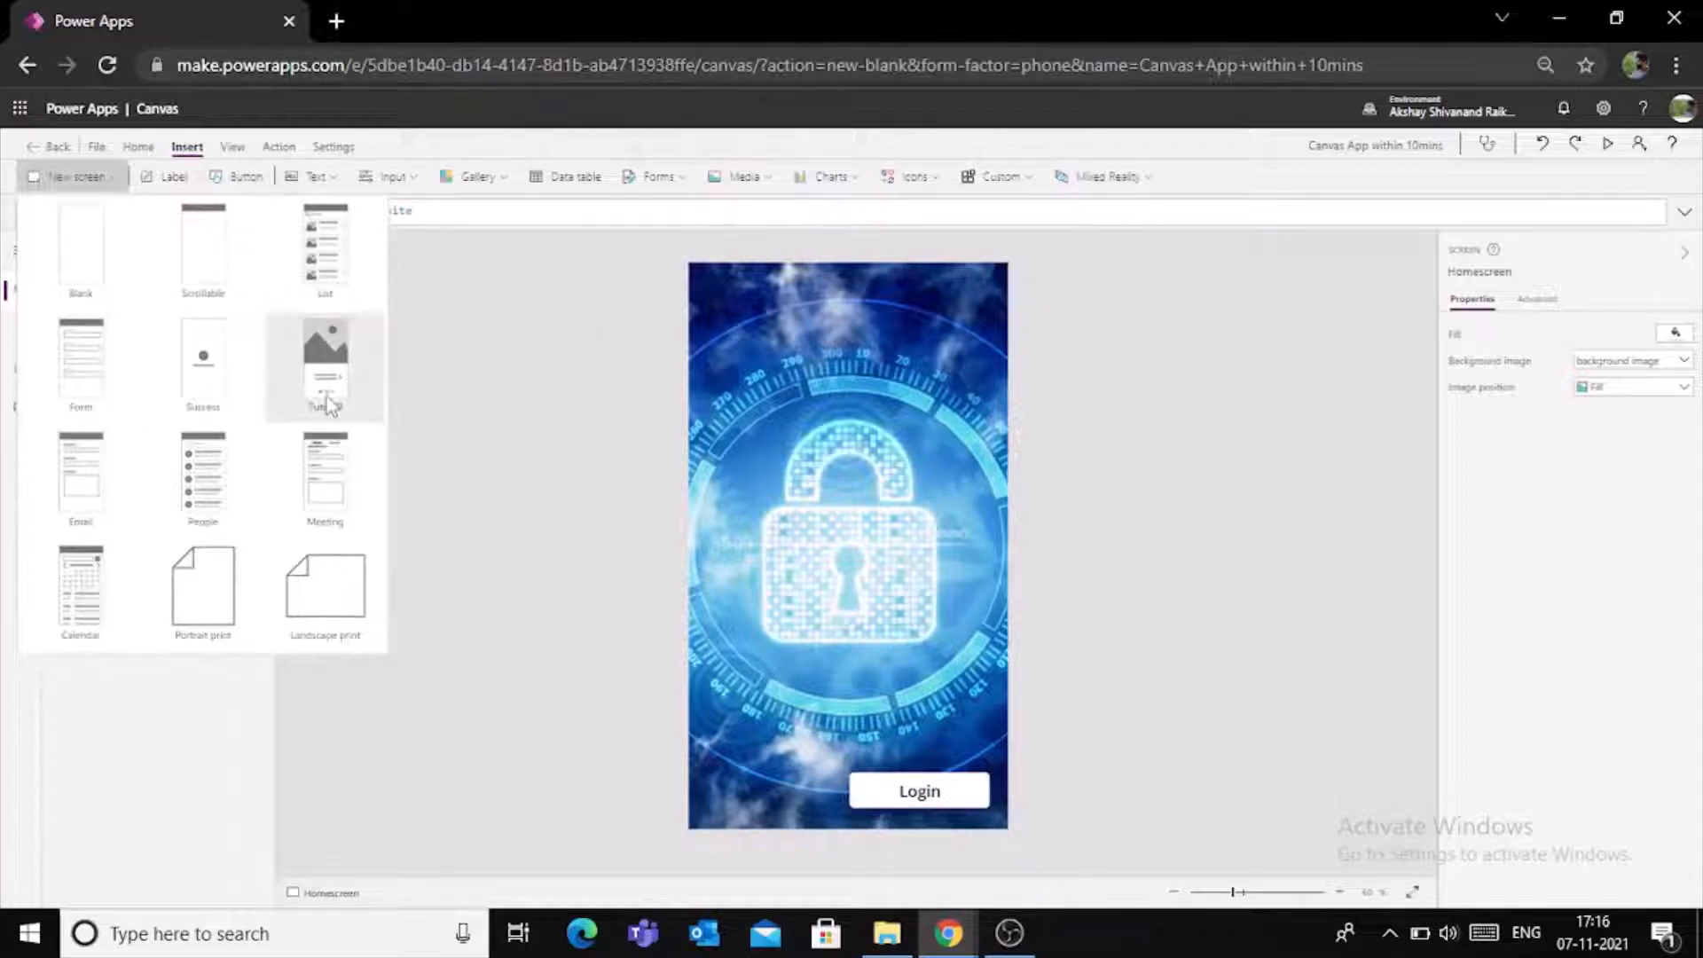
pyautogui.click(78, 267)
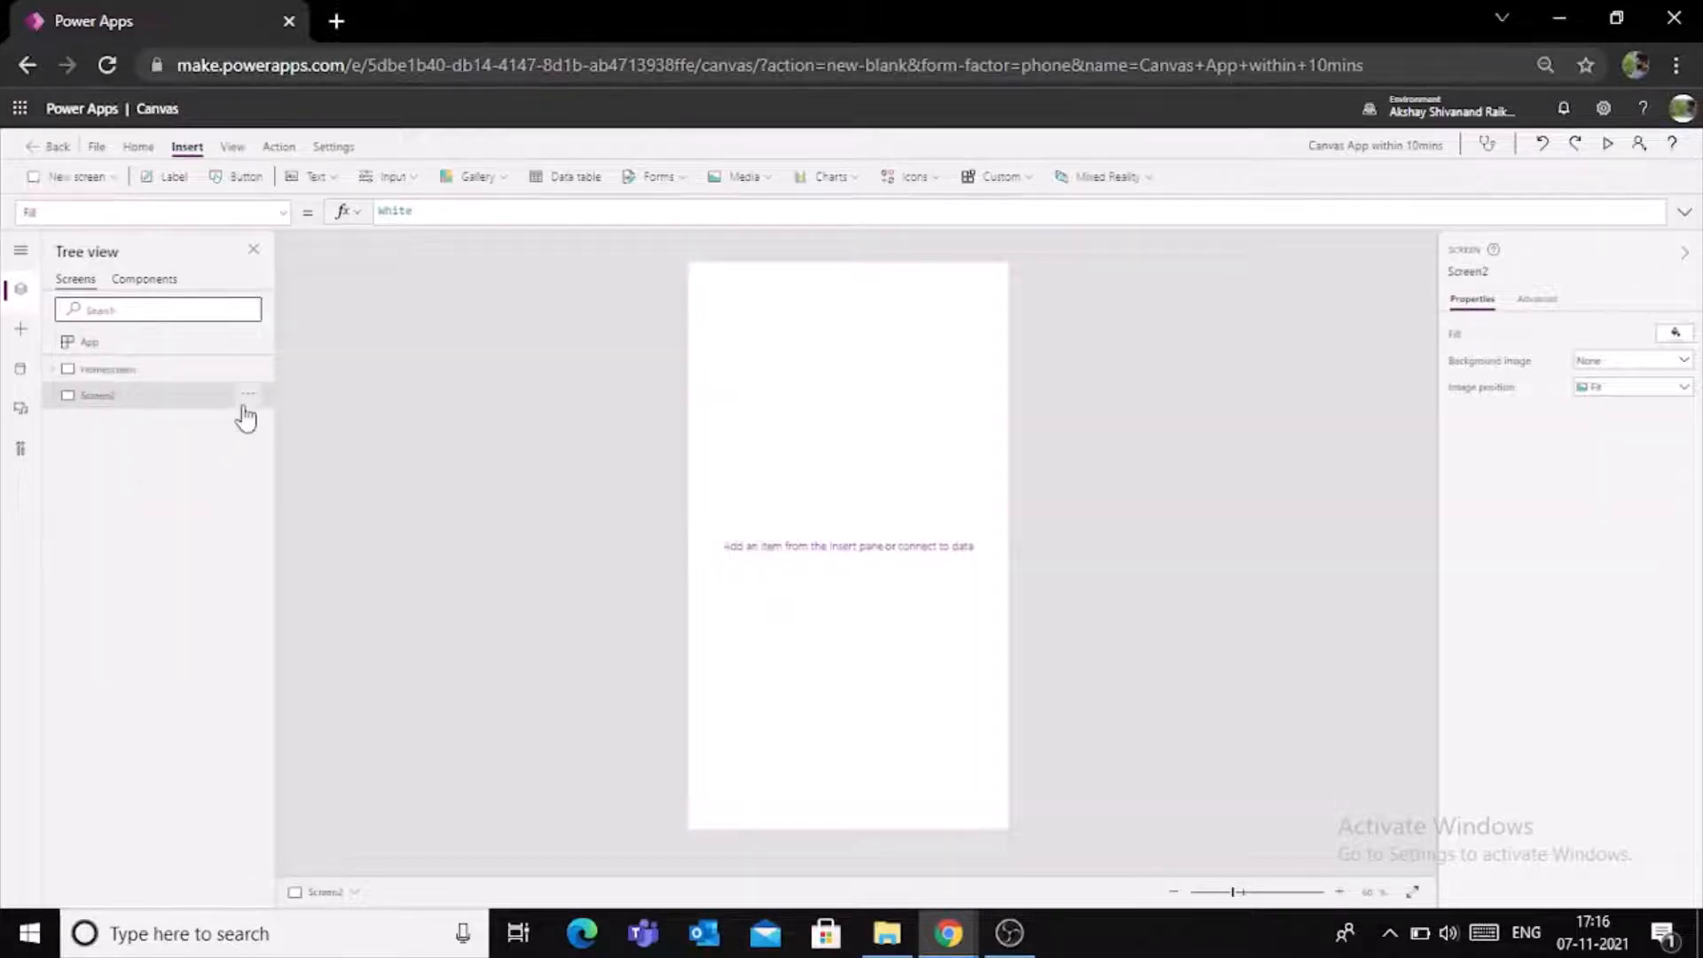
# - Rename the new blank screen as EmployeeDetailsScreen
pyautogui.click(248, 397)
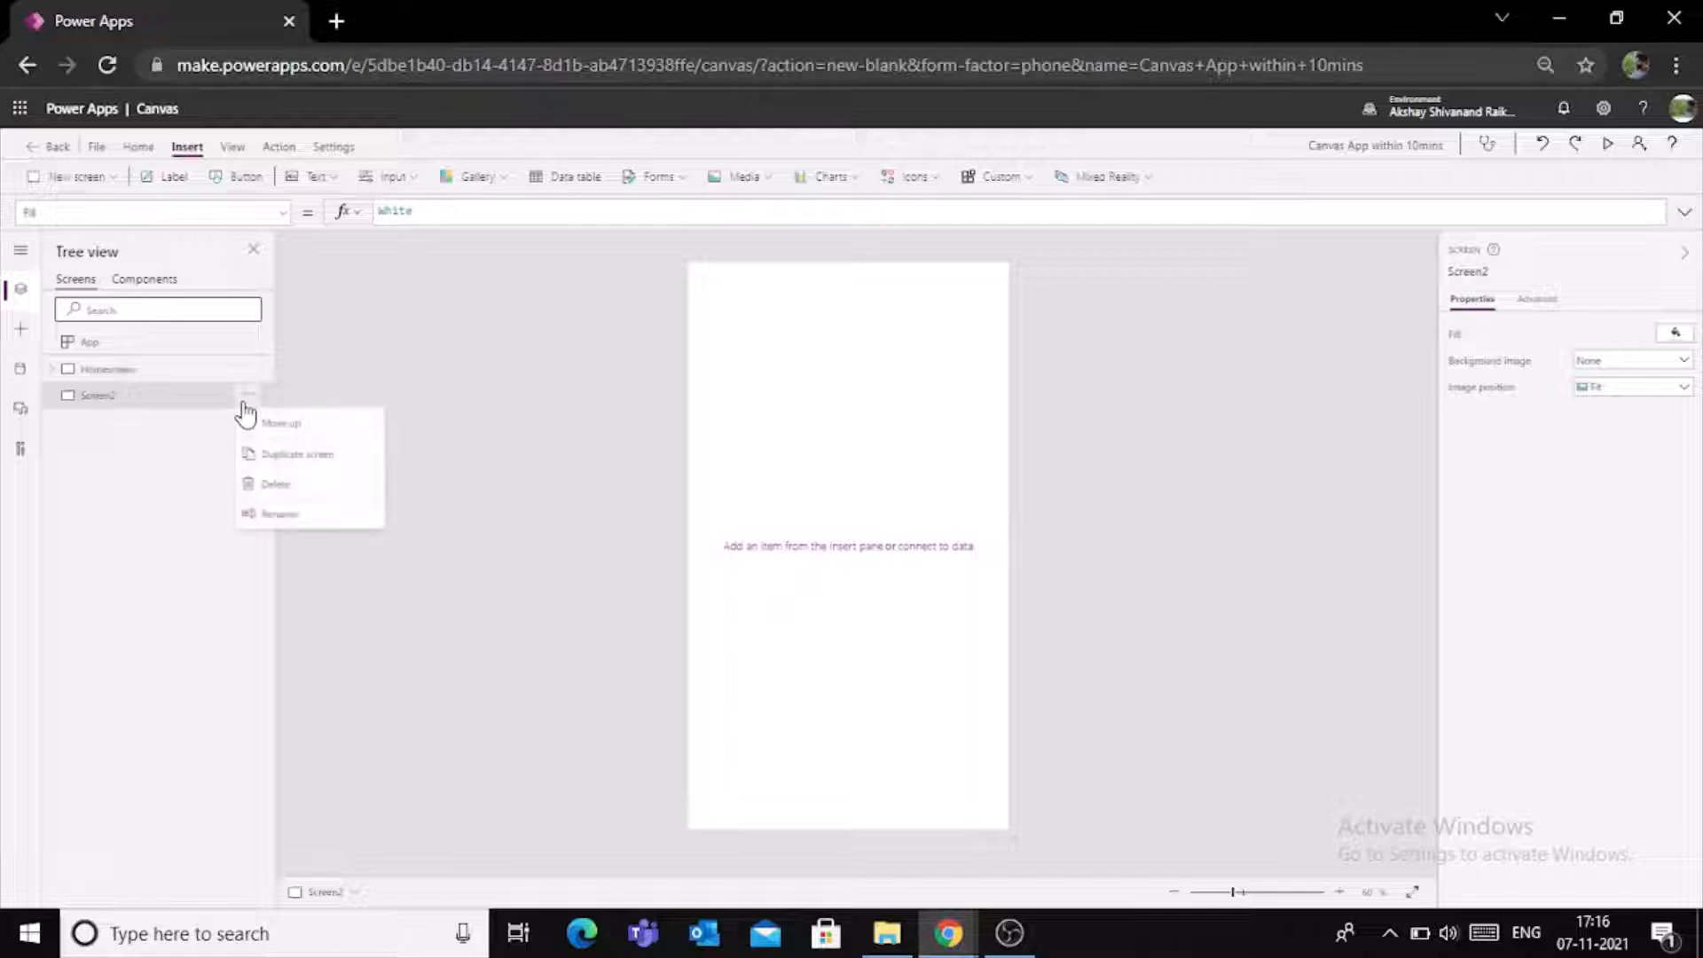
pyautogui.click(278, 515)
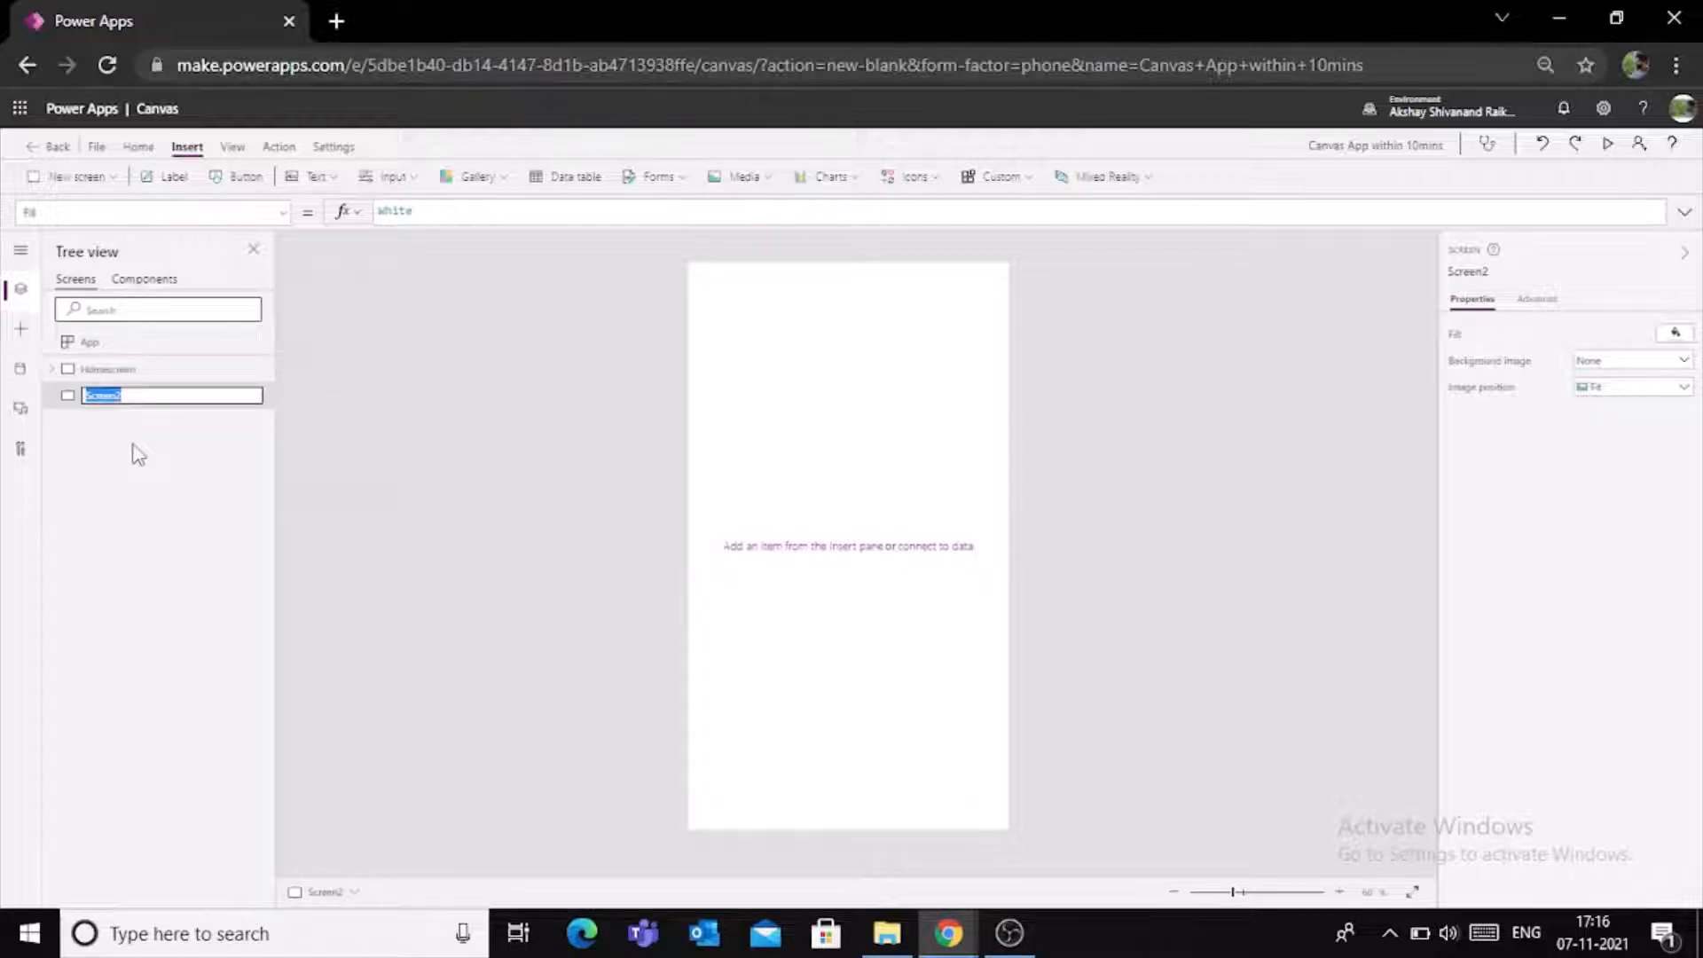
pyautogui.write('EmployeeDetails')
pyautogui.click(558, 422)
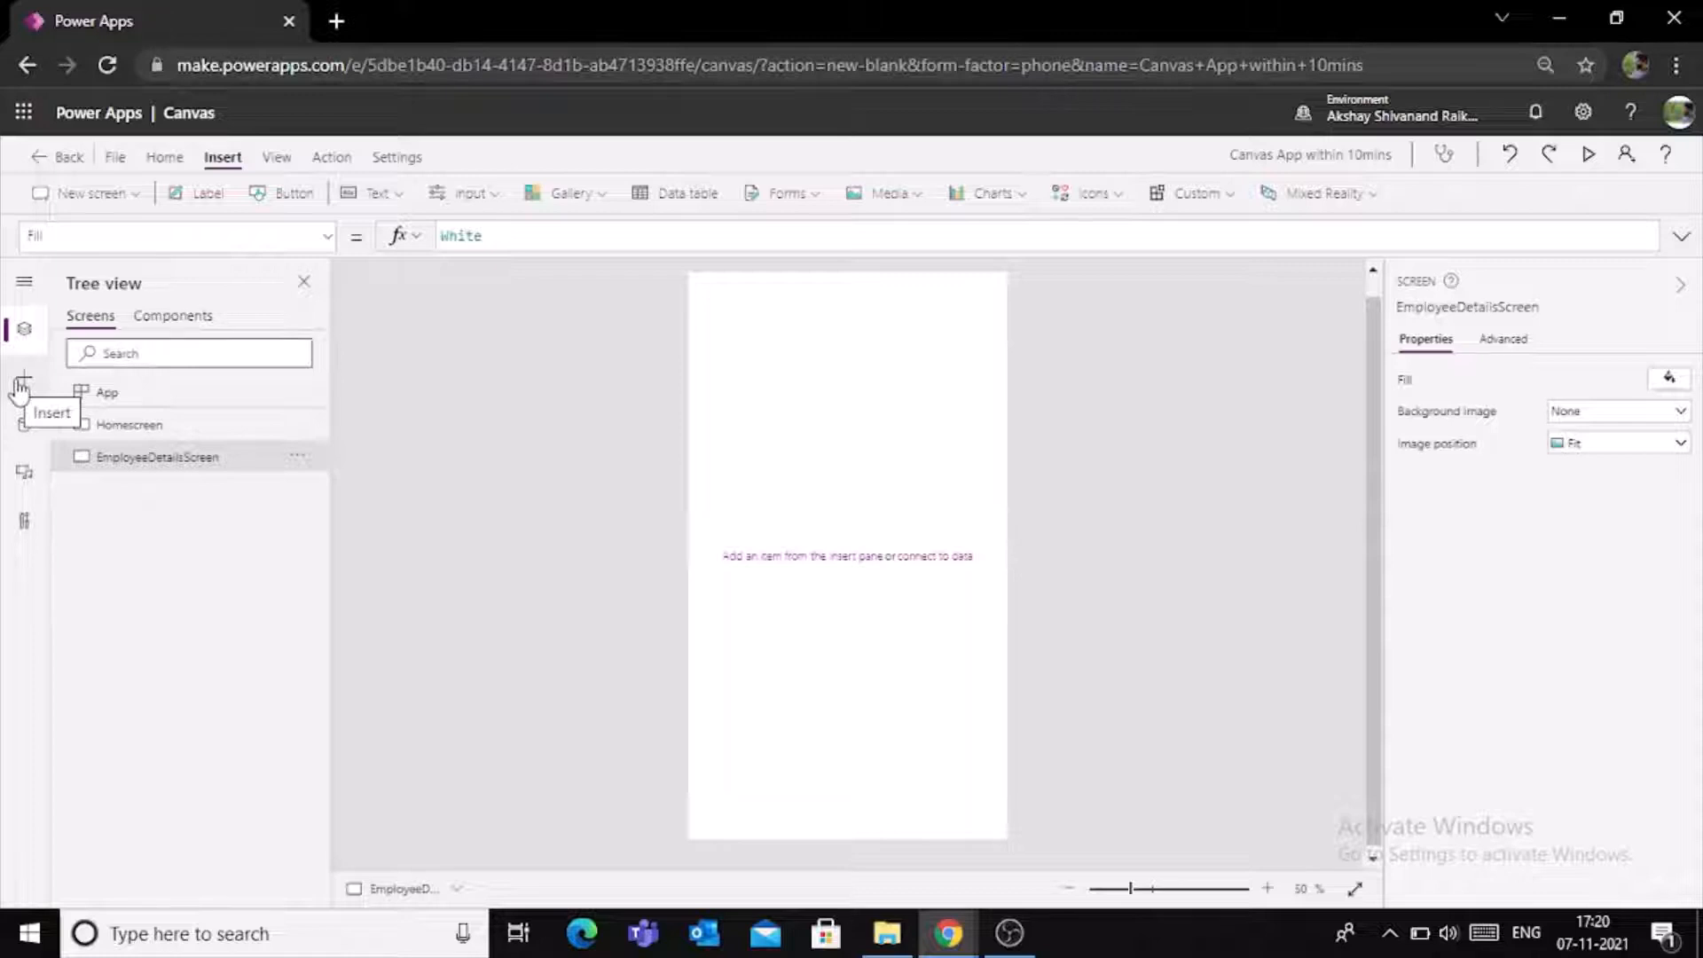
# - Insert a rectangle on EmployeeDetailsScreen and fit it across the top edge as a header, 640 wide and about 86 high
pyautogui.click(23, 388)
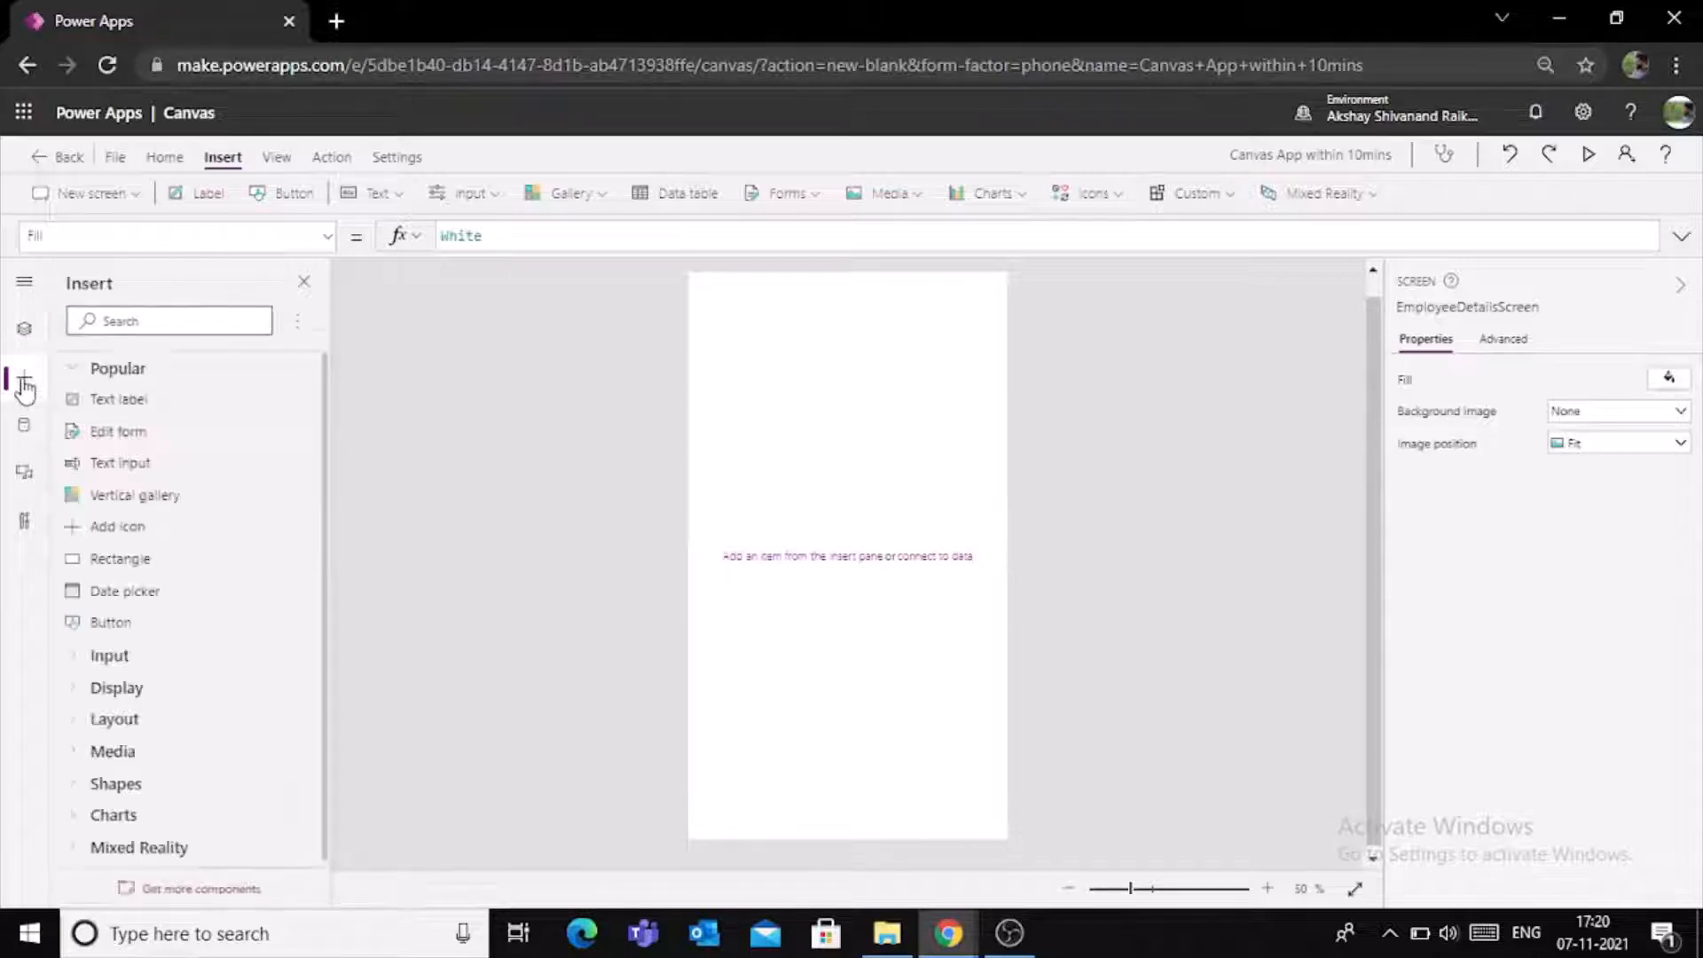
pyautogui.click(181, 561)
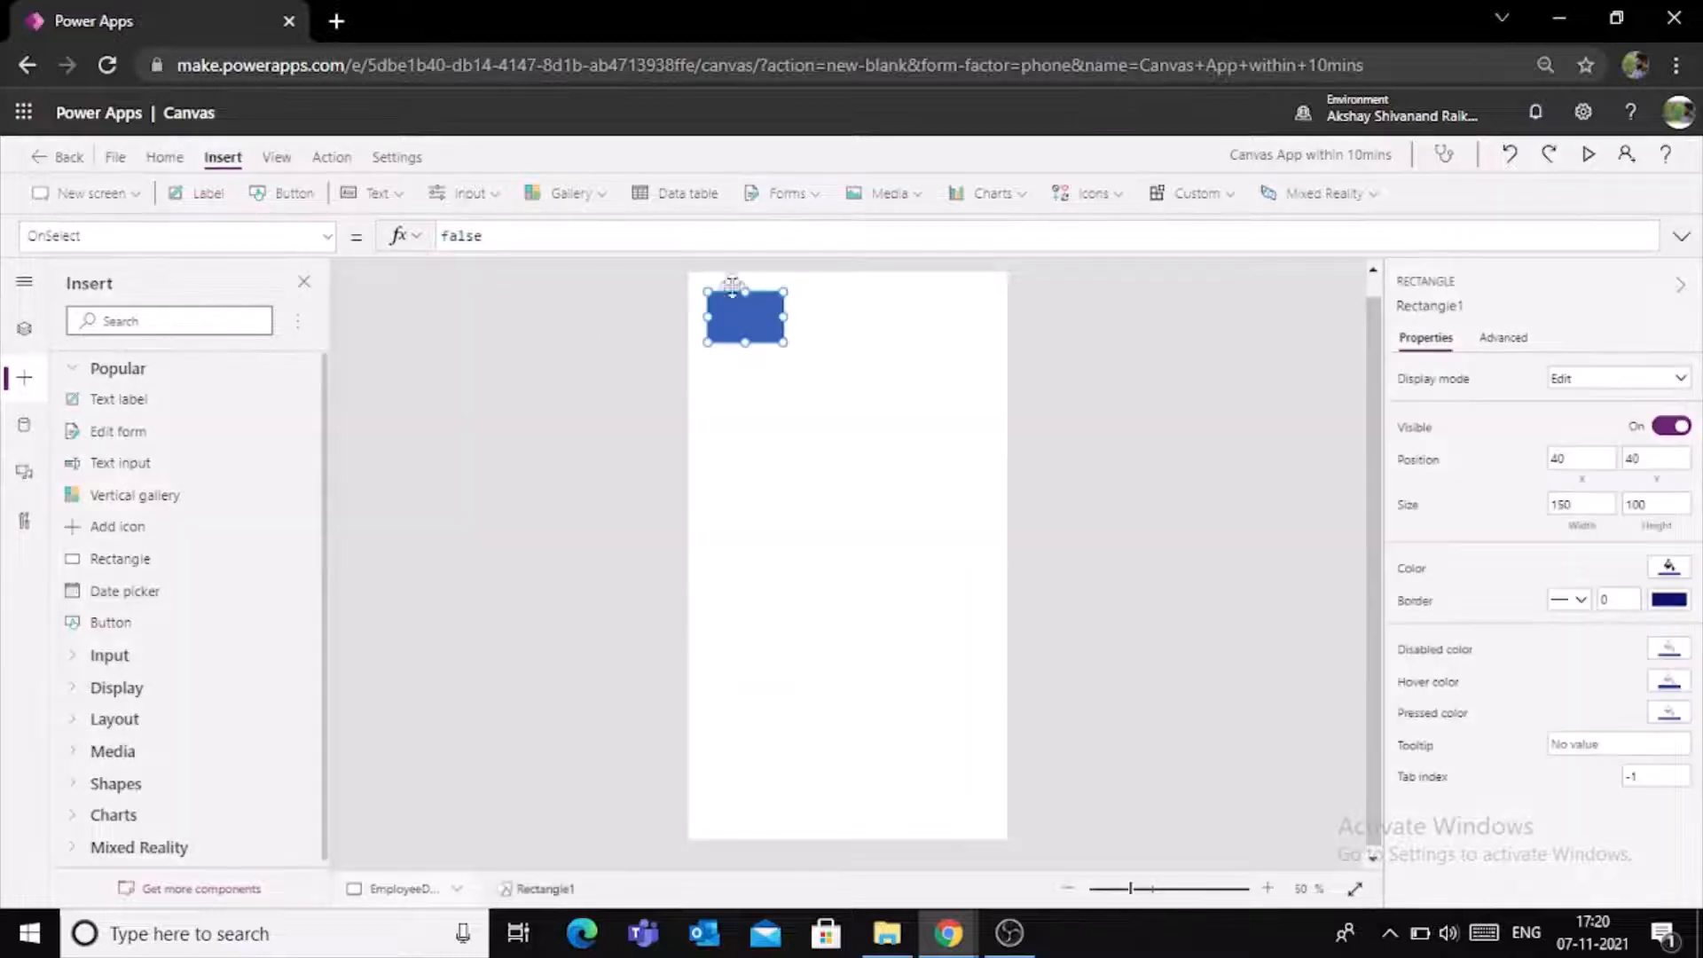
pyautogui.moveTo(781, 316); pyautogui.dragTo(1012, 317)
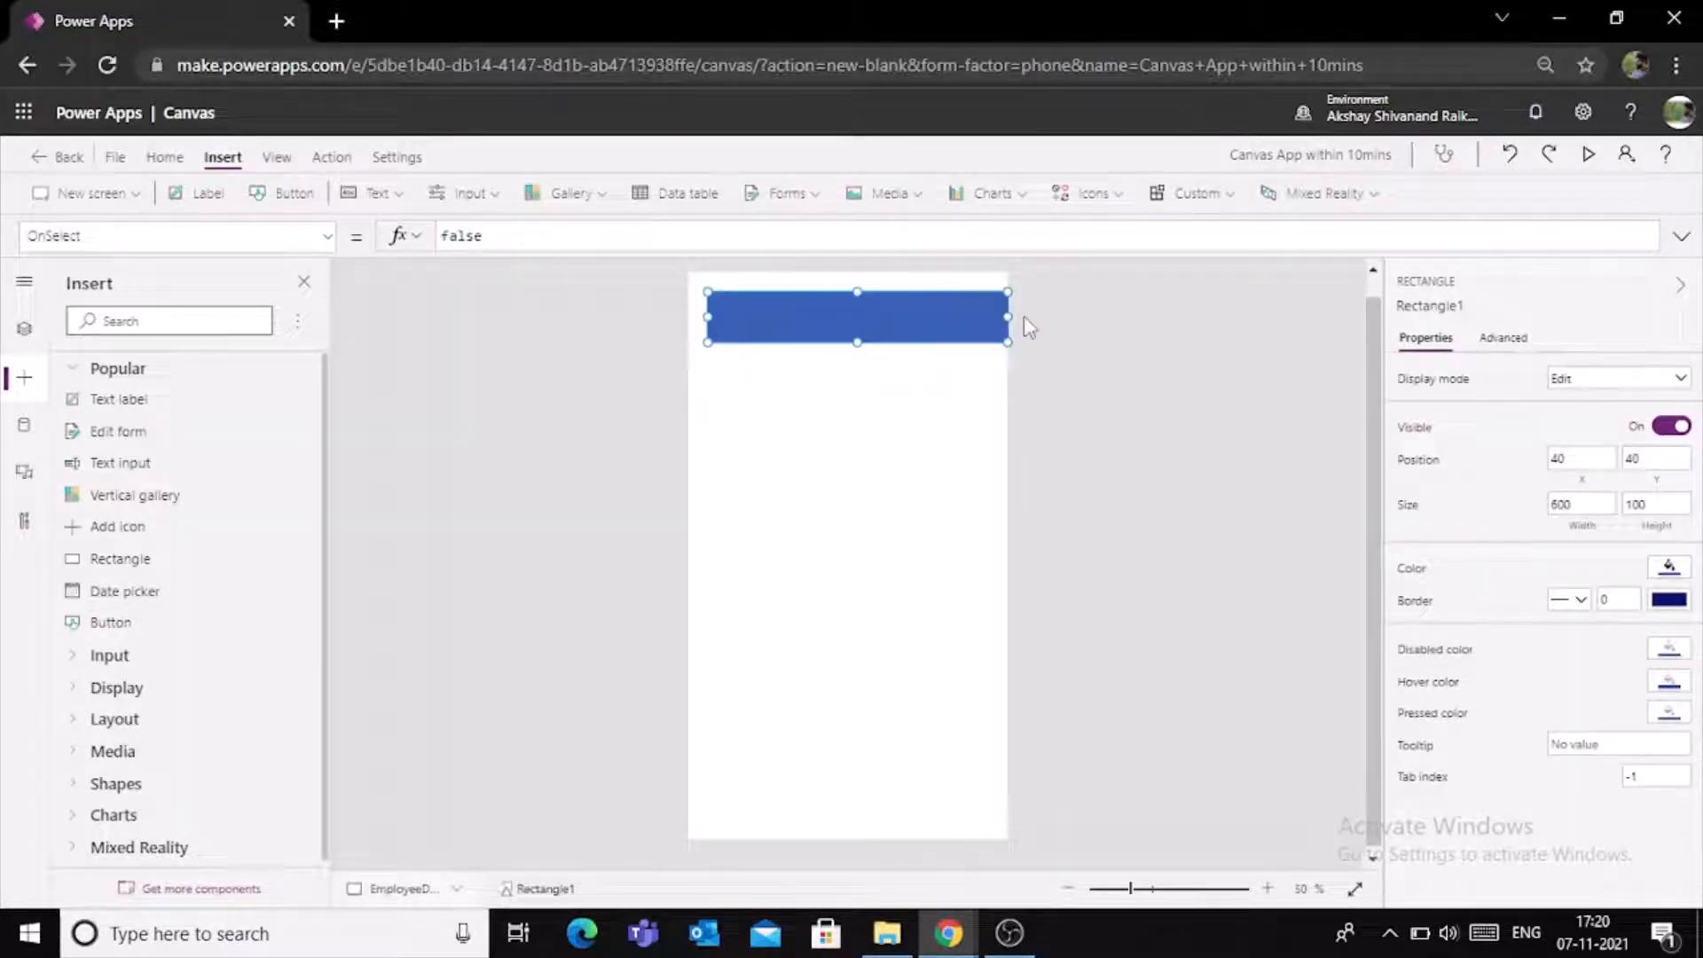
pyautogui.moveTo(707, 322); pyautogui.dragTo(687, 321)
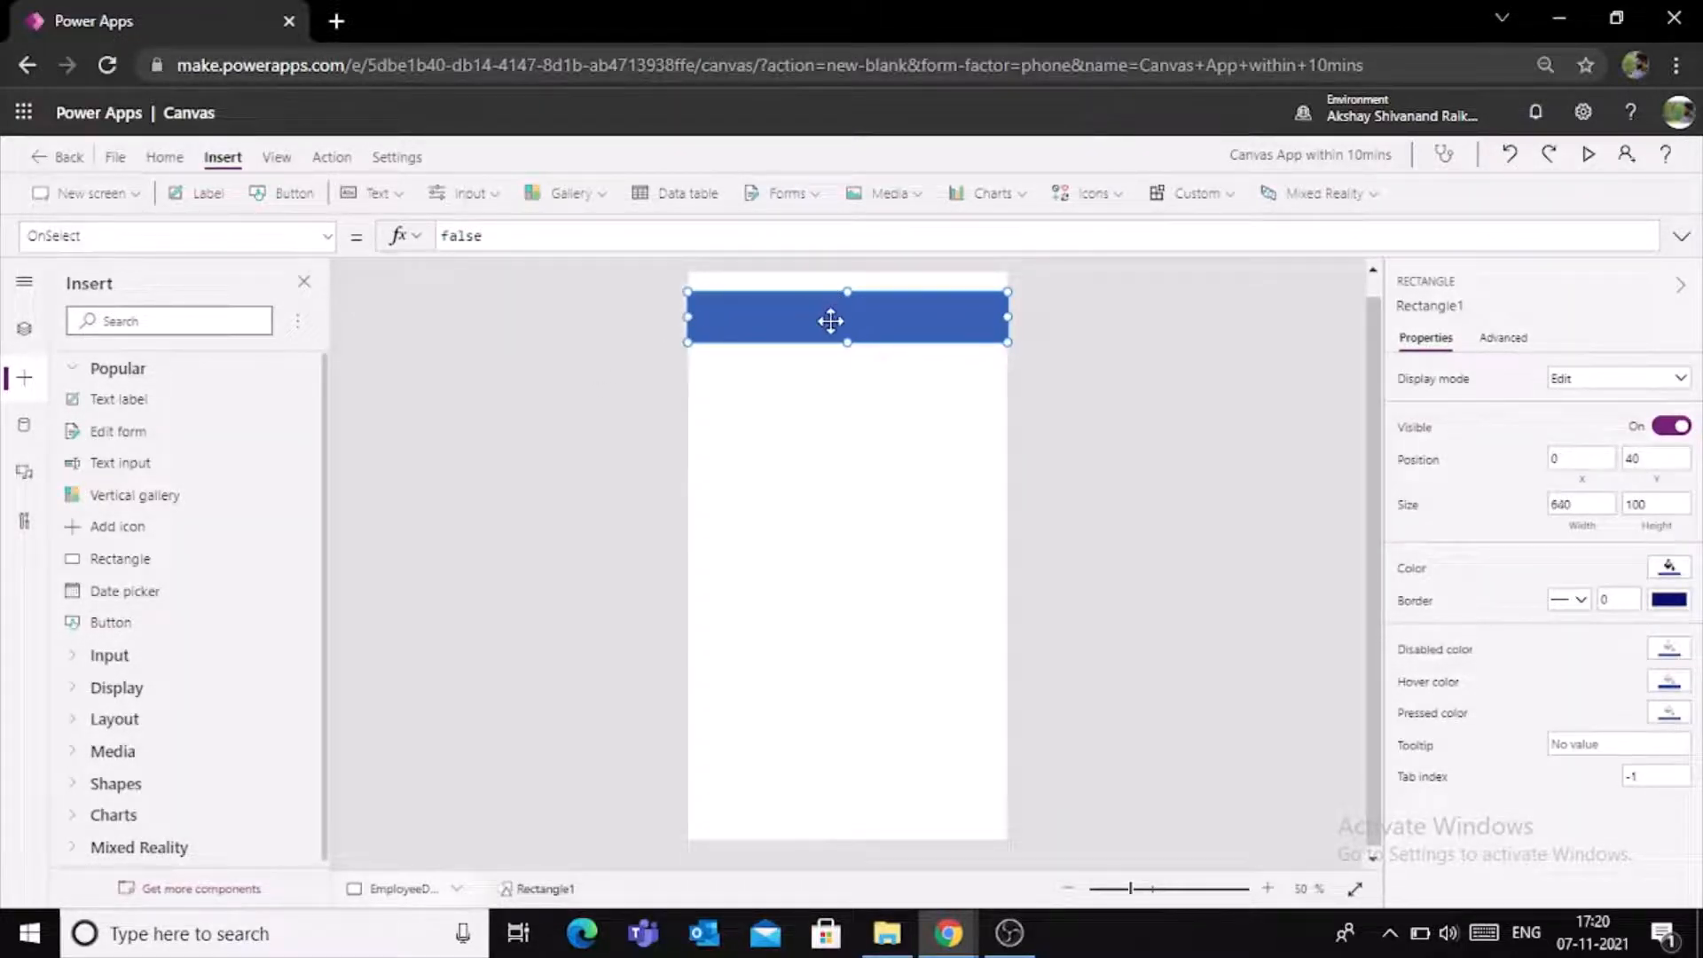
pyautogui.moveTo(833, 320)
pyautogui.mouseDown()
pyautogui.moveTo(836, 300)
pyautogui.moveTo(849, 314)
pyautogui.mouseUp()
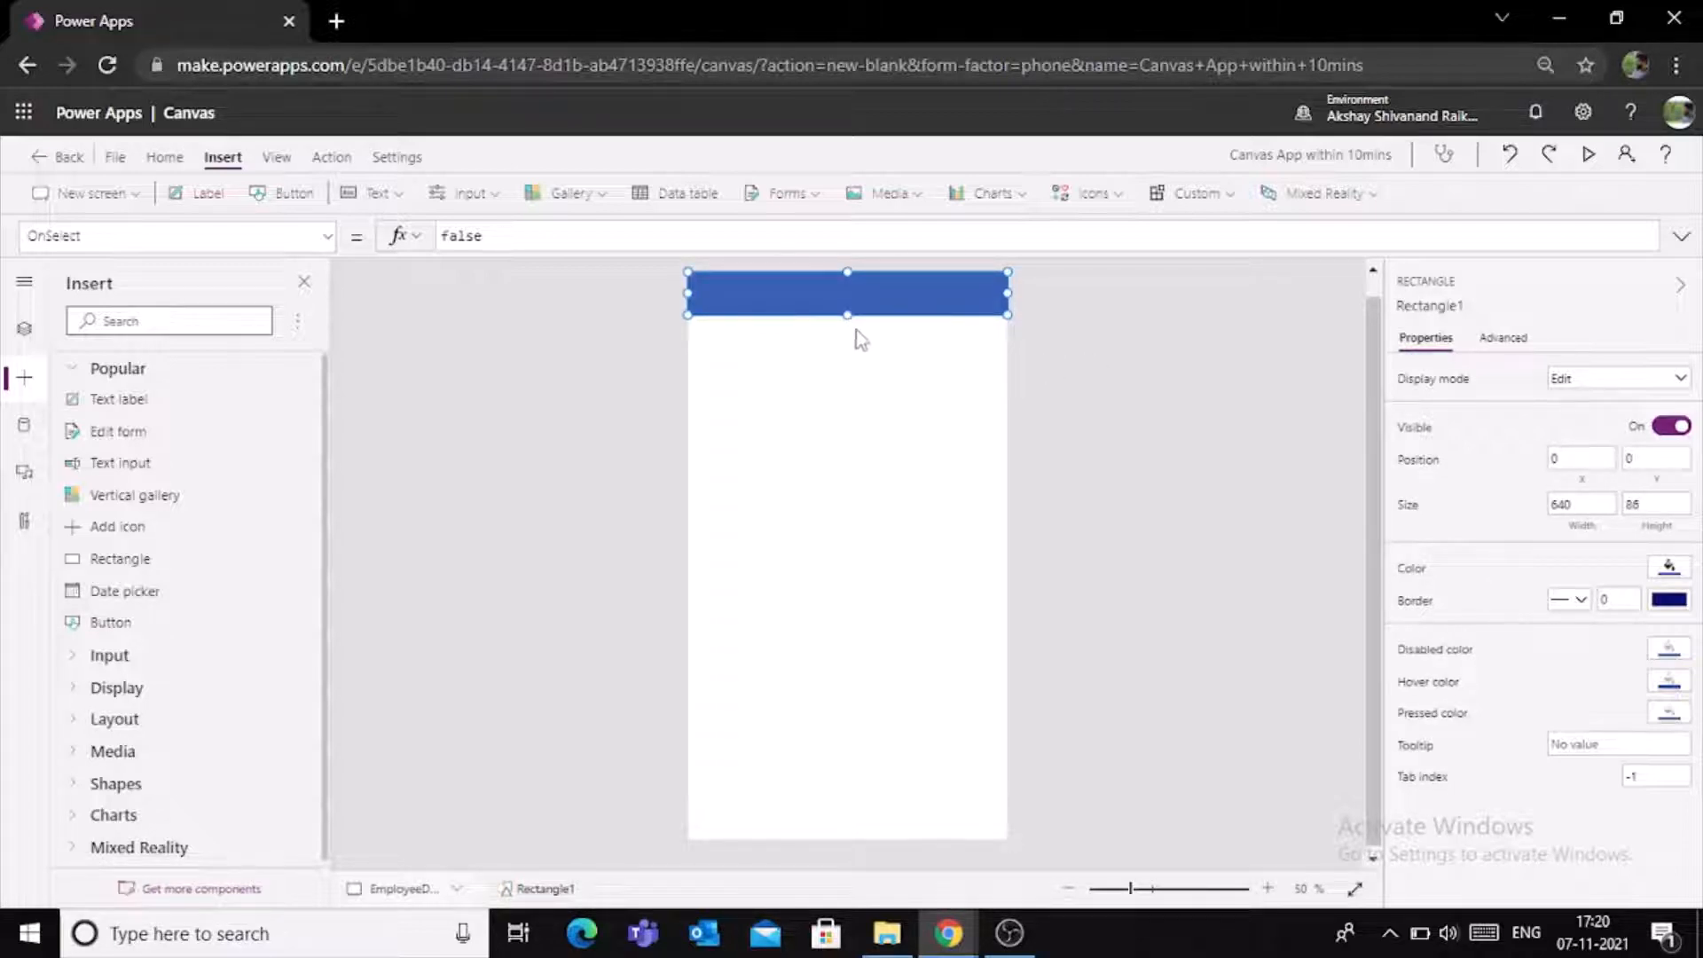
# - Fill the header rectangle on EmployeeDetailsScreen with a medium grey theme colour
pyautogui.click(1669, 565)
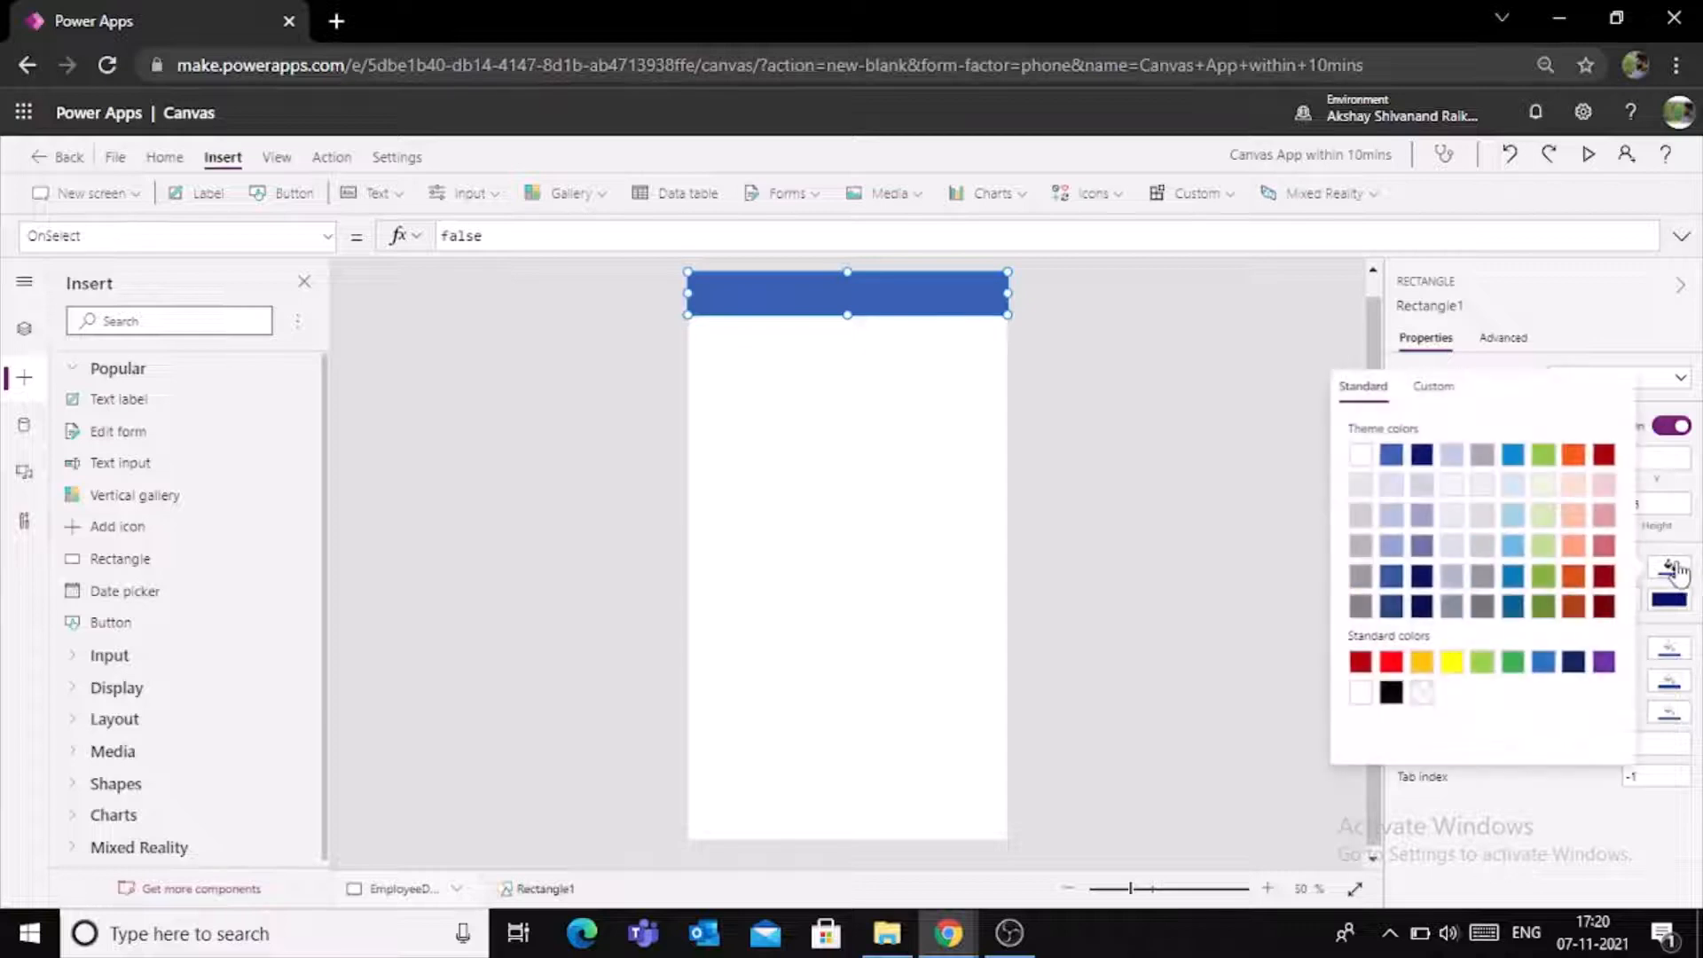
pyautogui.click(1363, 545)
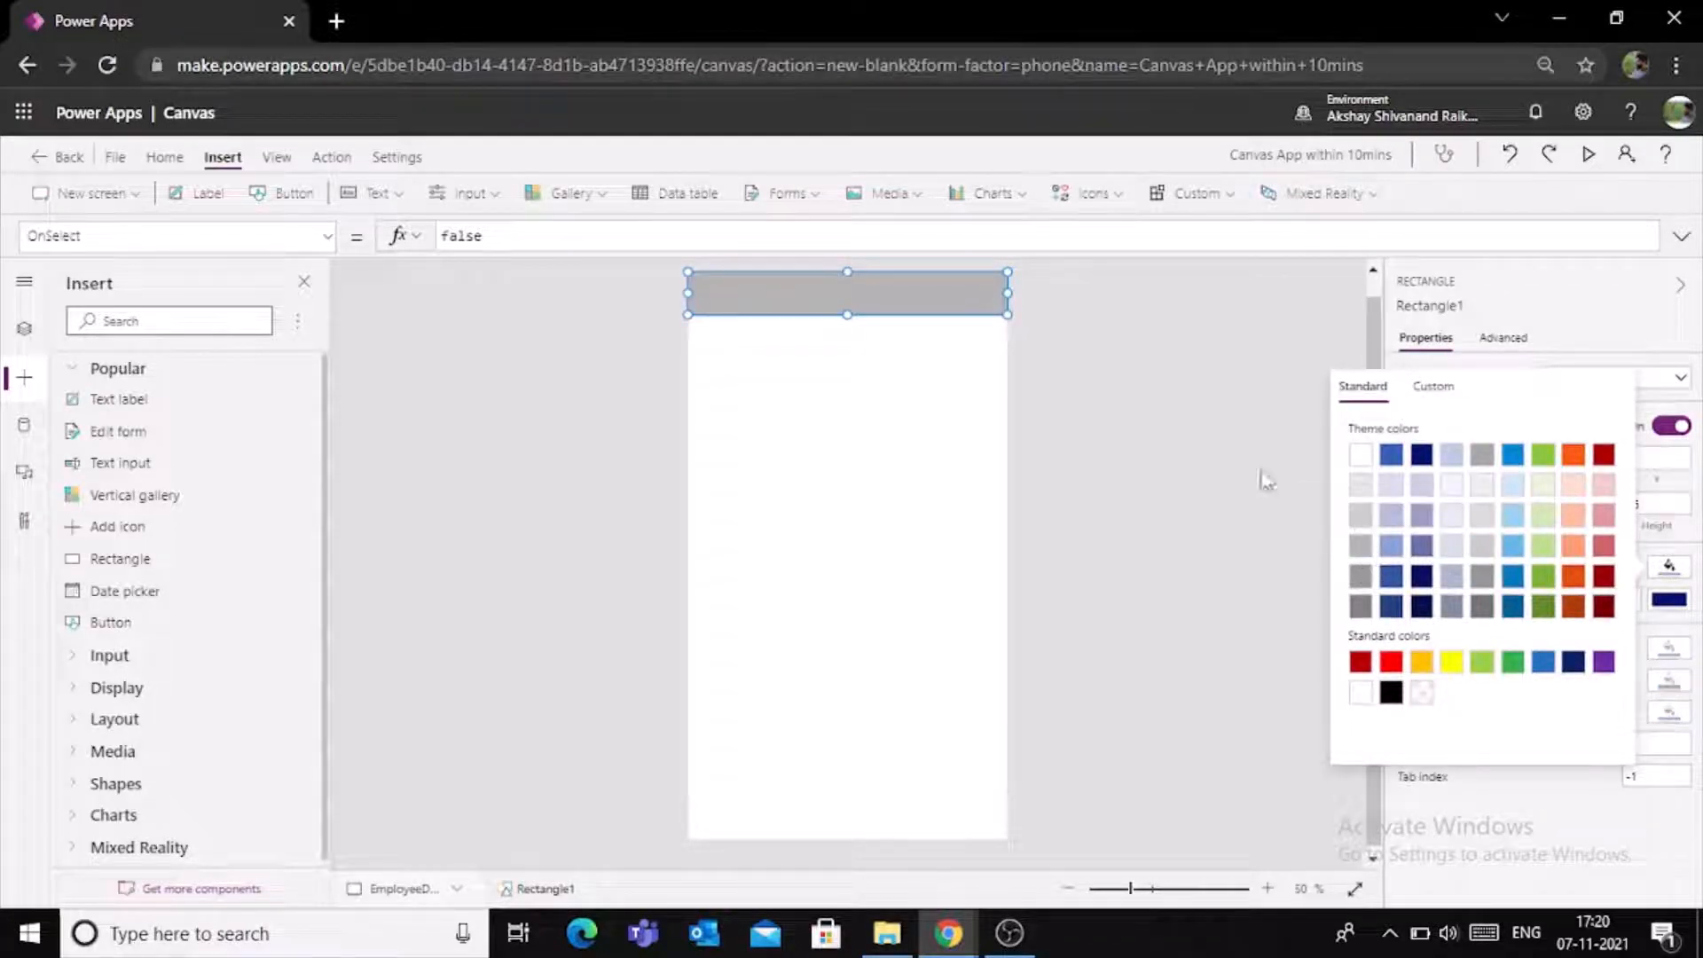
pyautogui.click(1129, 361)
pyautogui.click(817, 297)
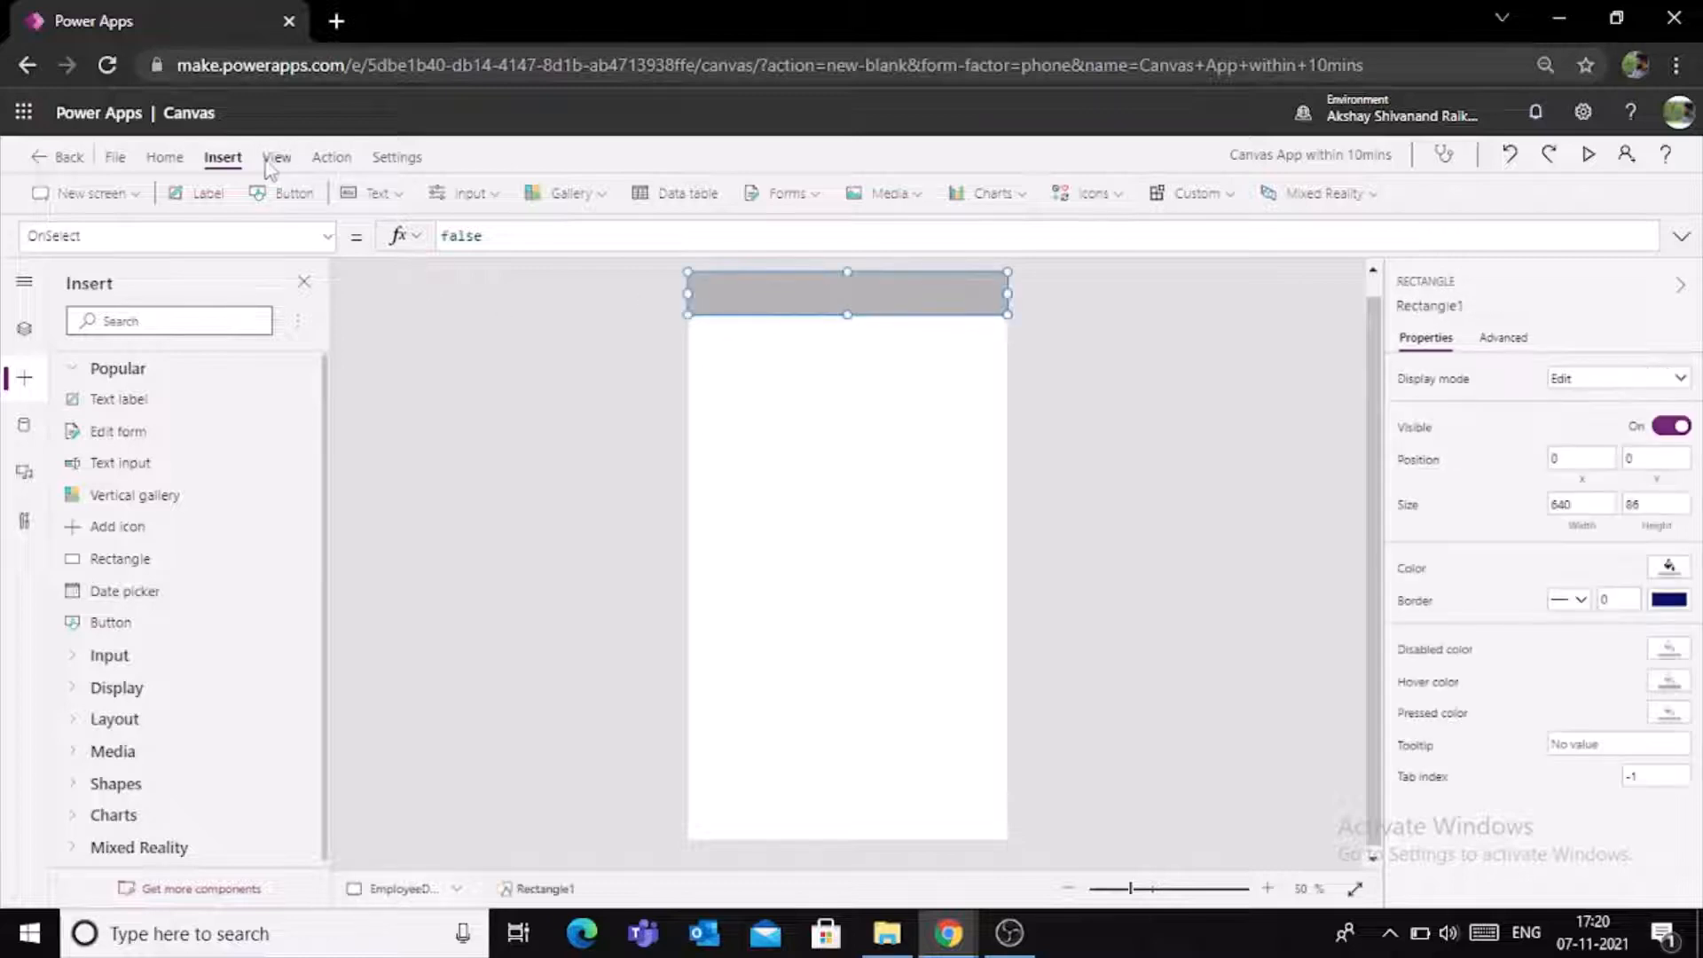
# - Insert a text label over the header at about X 40, Y 16 and set its text to "My Employee Details"
pyautogui.click(207, 193)
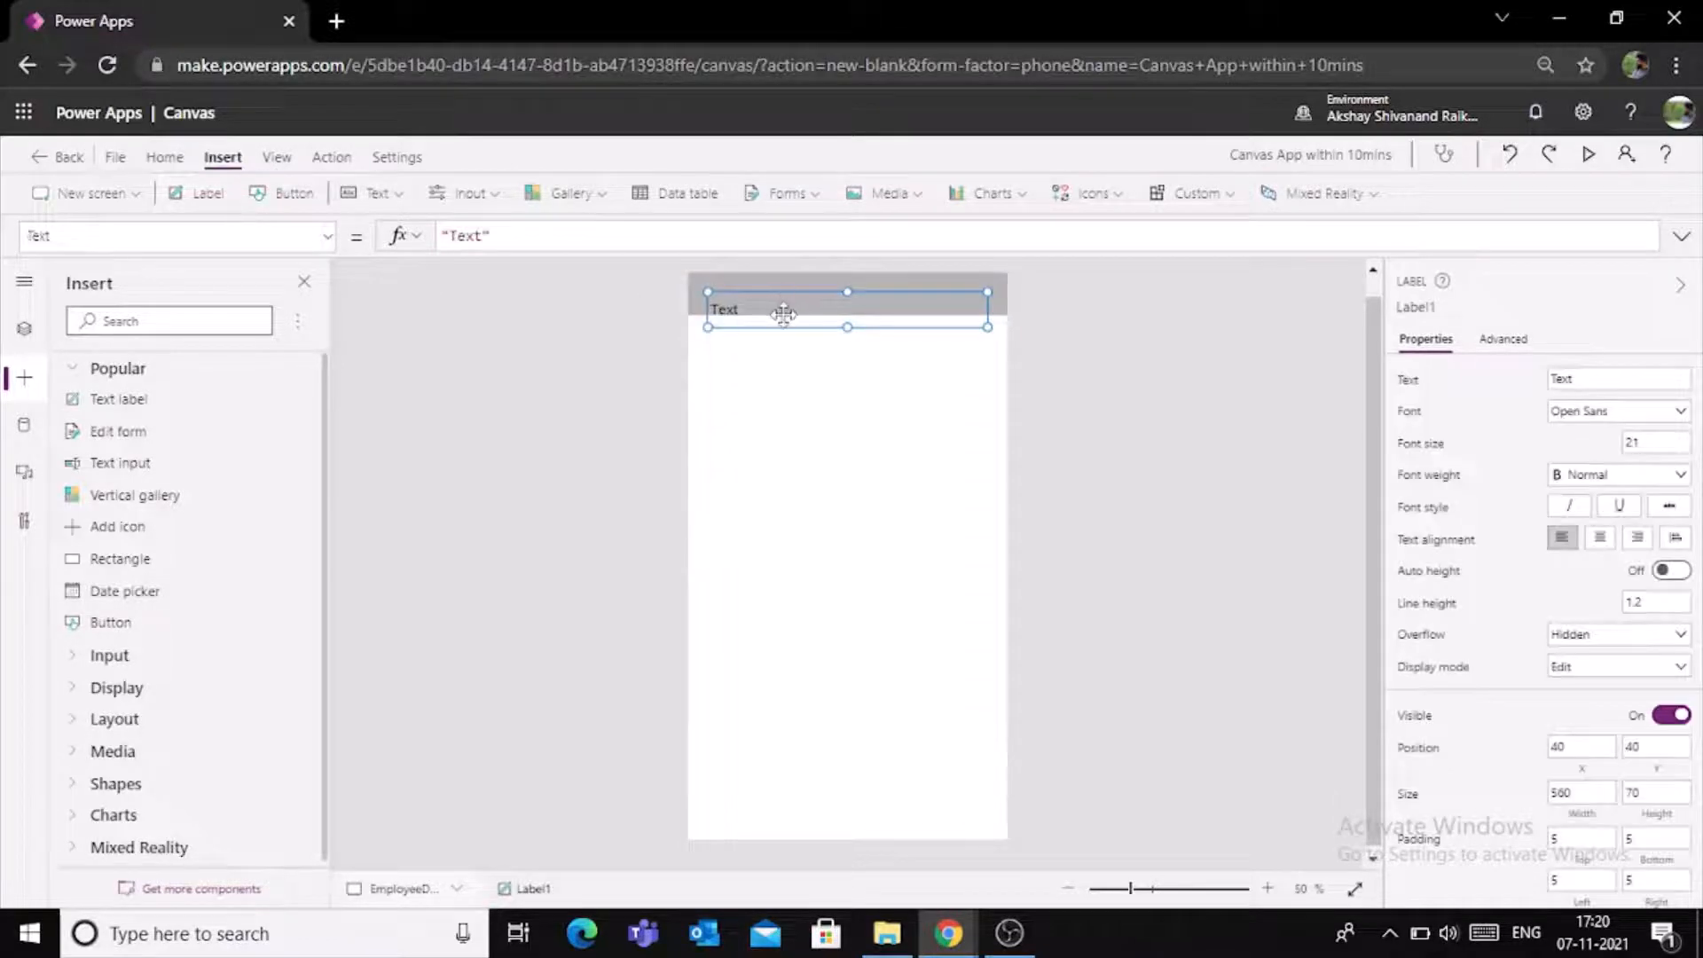
pyautogui.moveTo(786, 308); pyautogui.dragTo(787, 296)
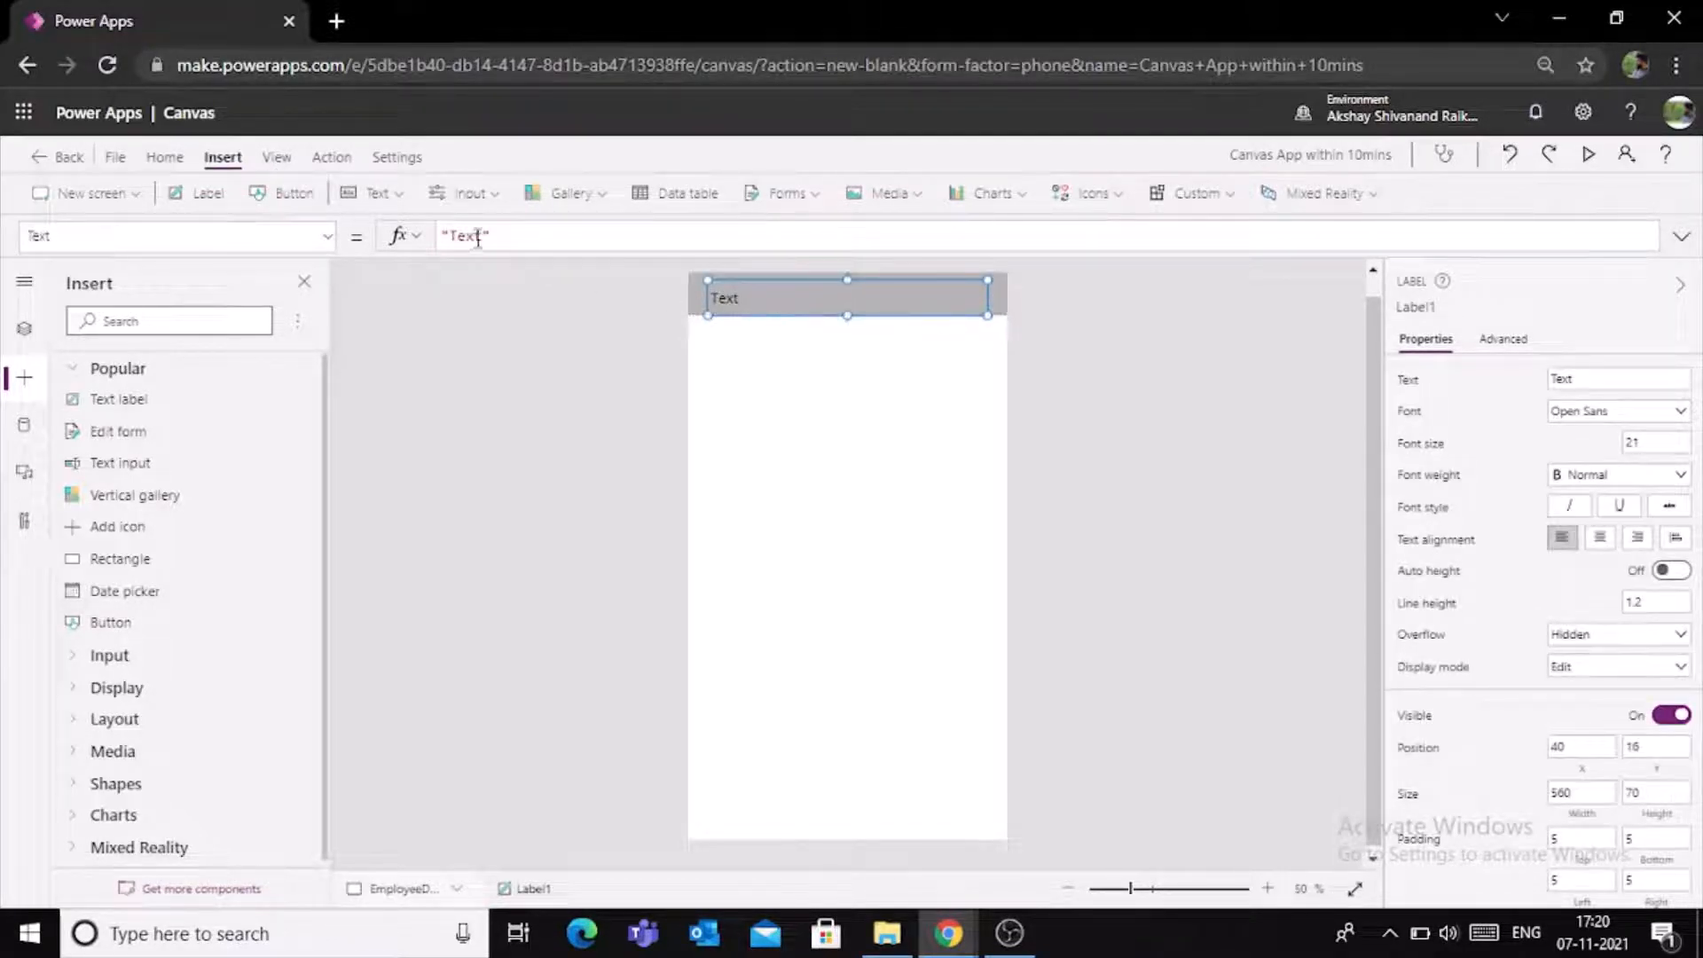
pyautogui.moveTo(485, 235); pyautogui.dragTo(461, 237)
pyautogui.press('BackSpace')
pyautogui.write('My')
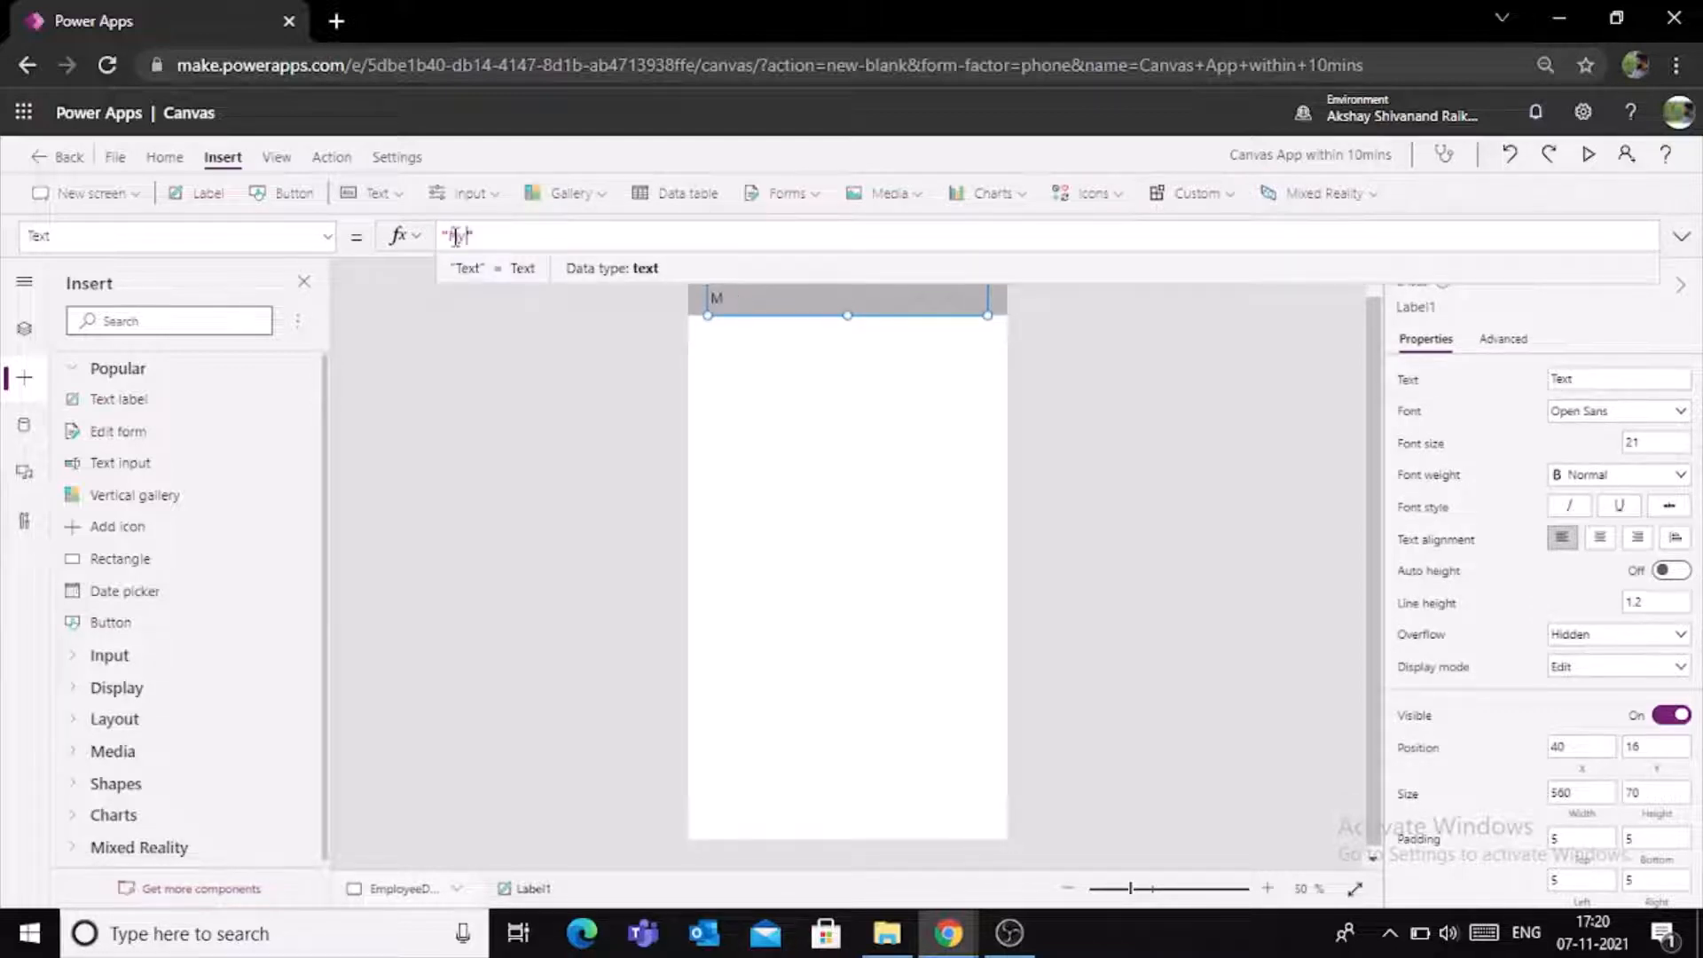
pyautogui.write(' employe')
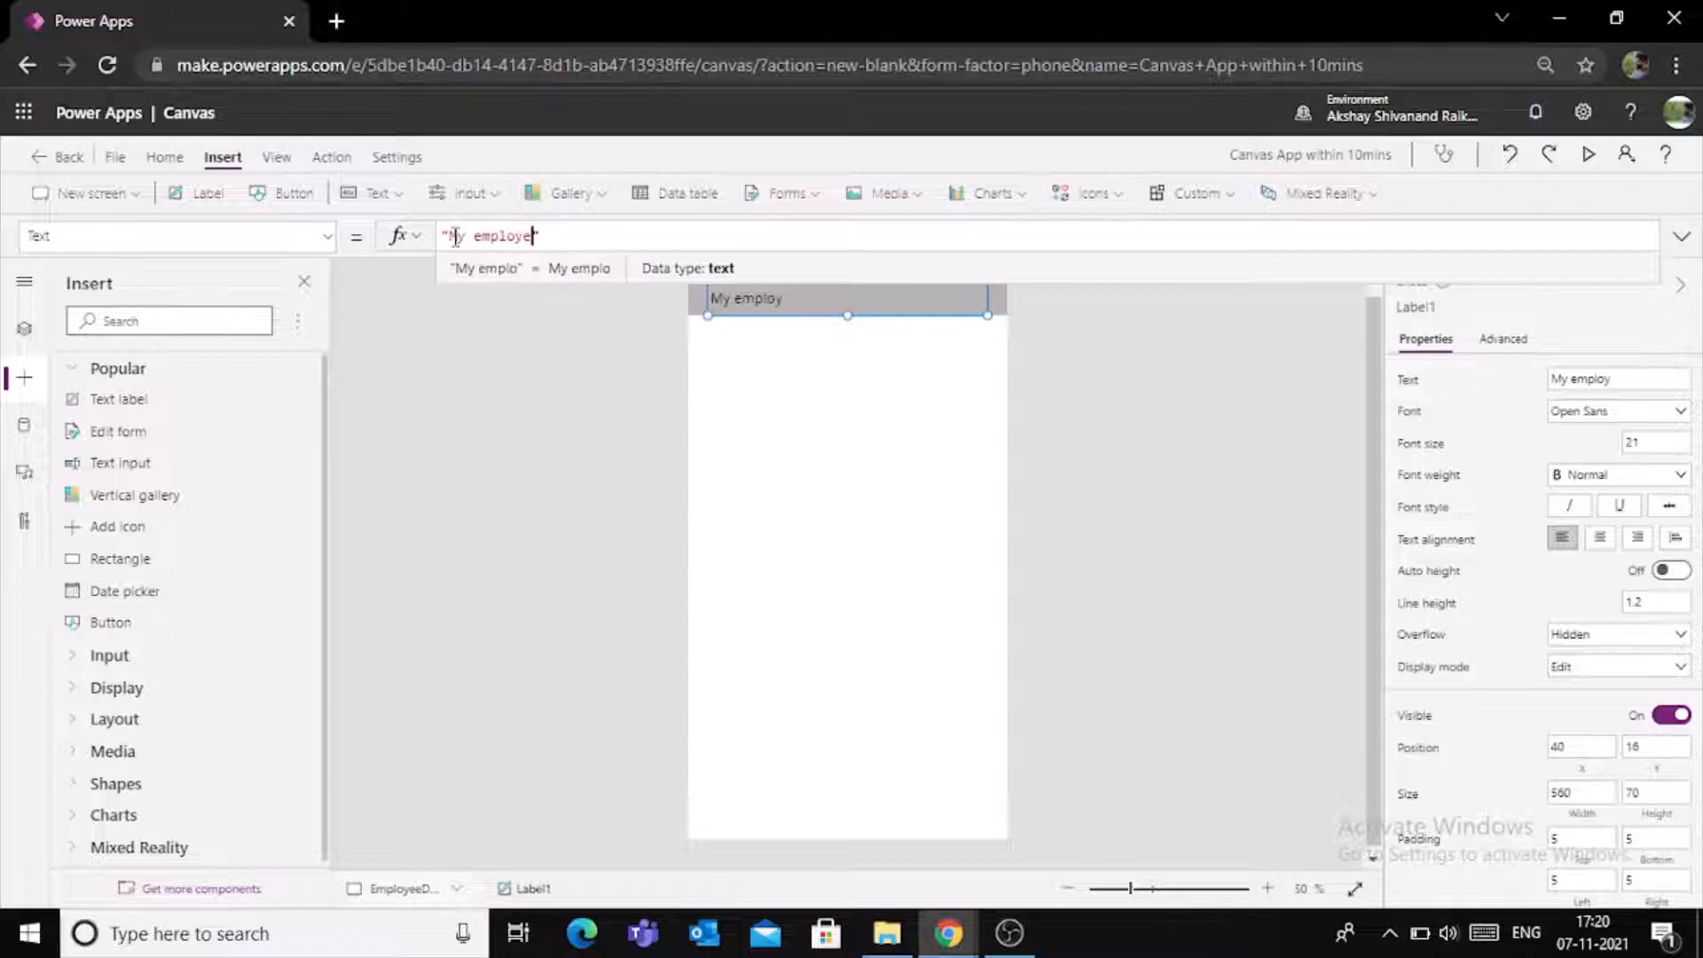
pyautogui.write('e deta')
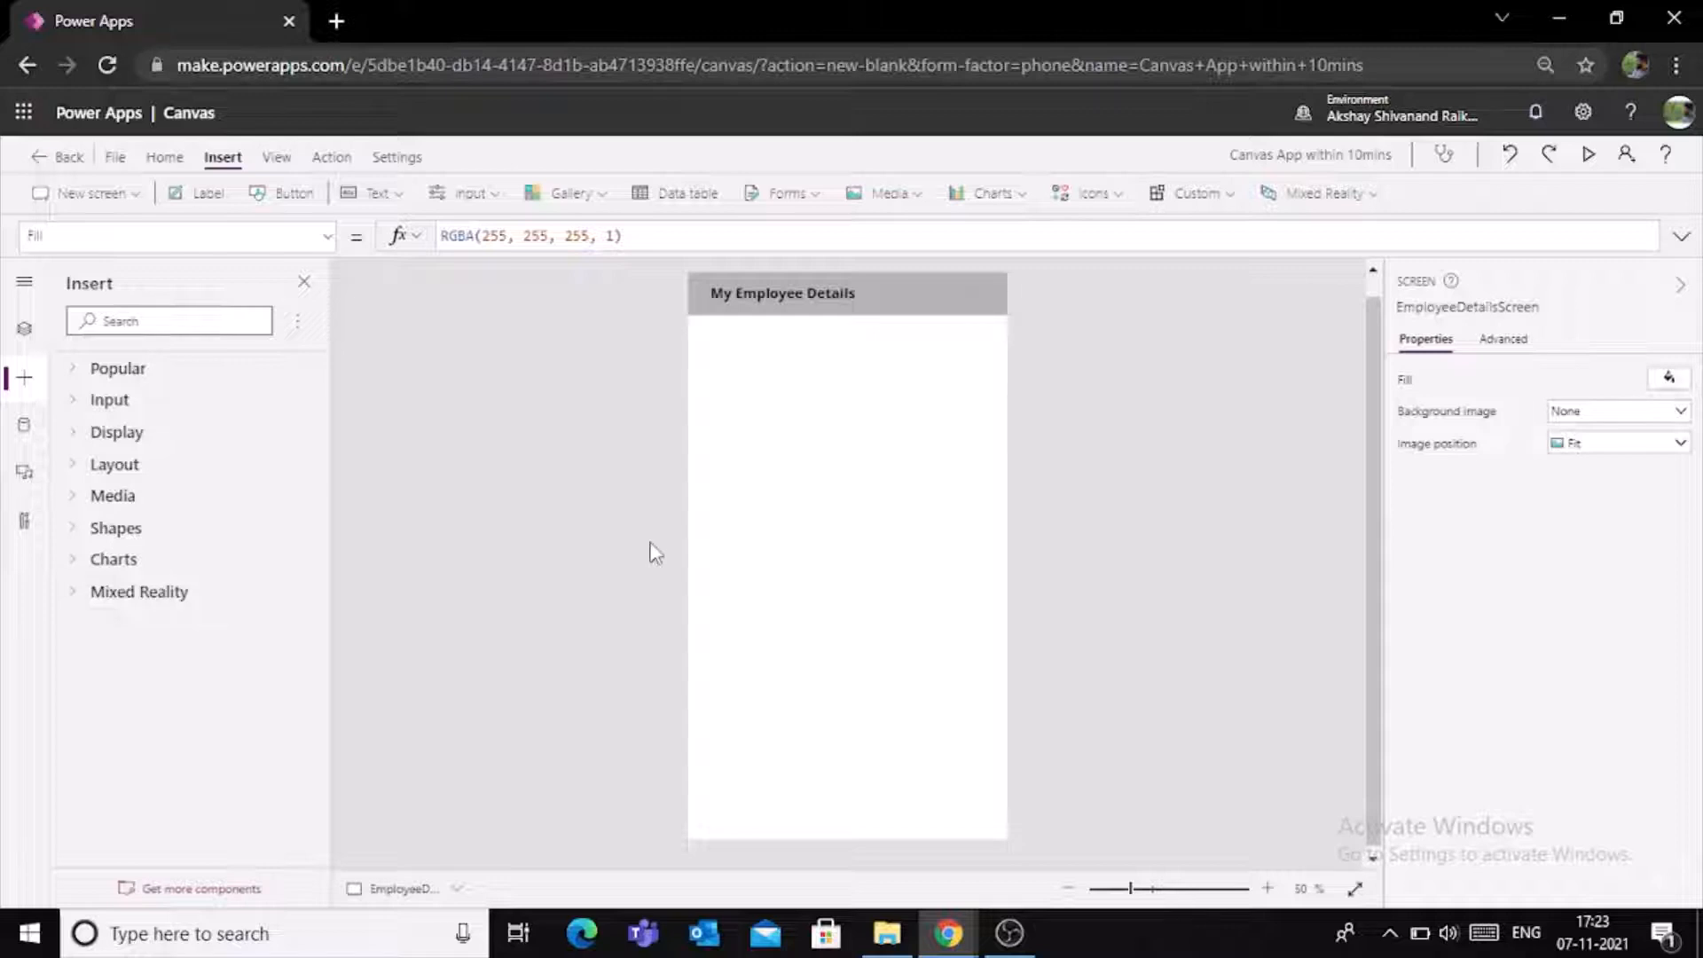
# - Set the fill of EmployeeDetailsScreen to light grey RGBA(230, 230, 230) with about 44% opacity
pyautogui.click(1670, 380)
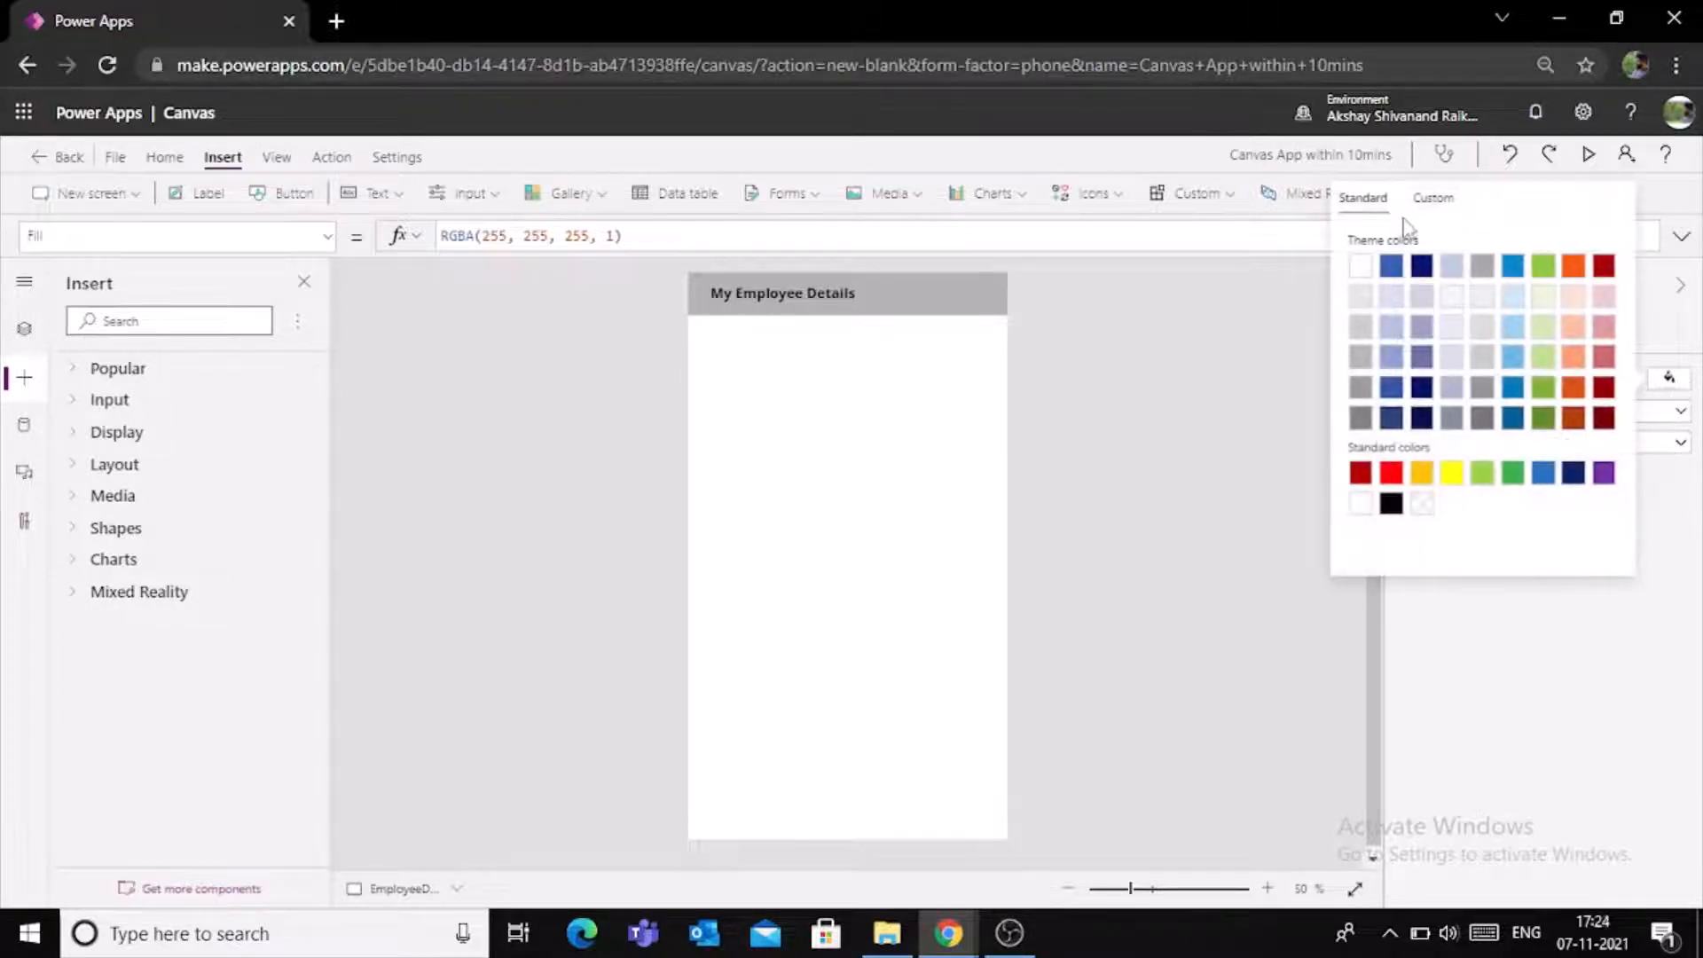
pyautogui.click(1361, 298)
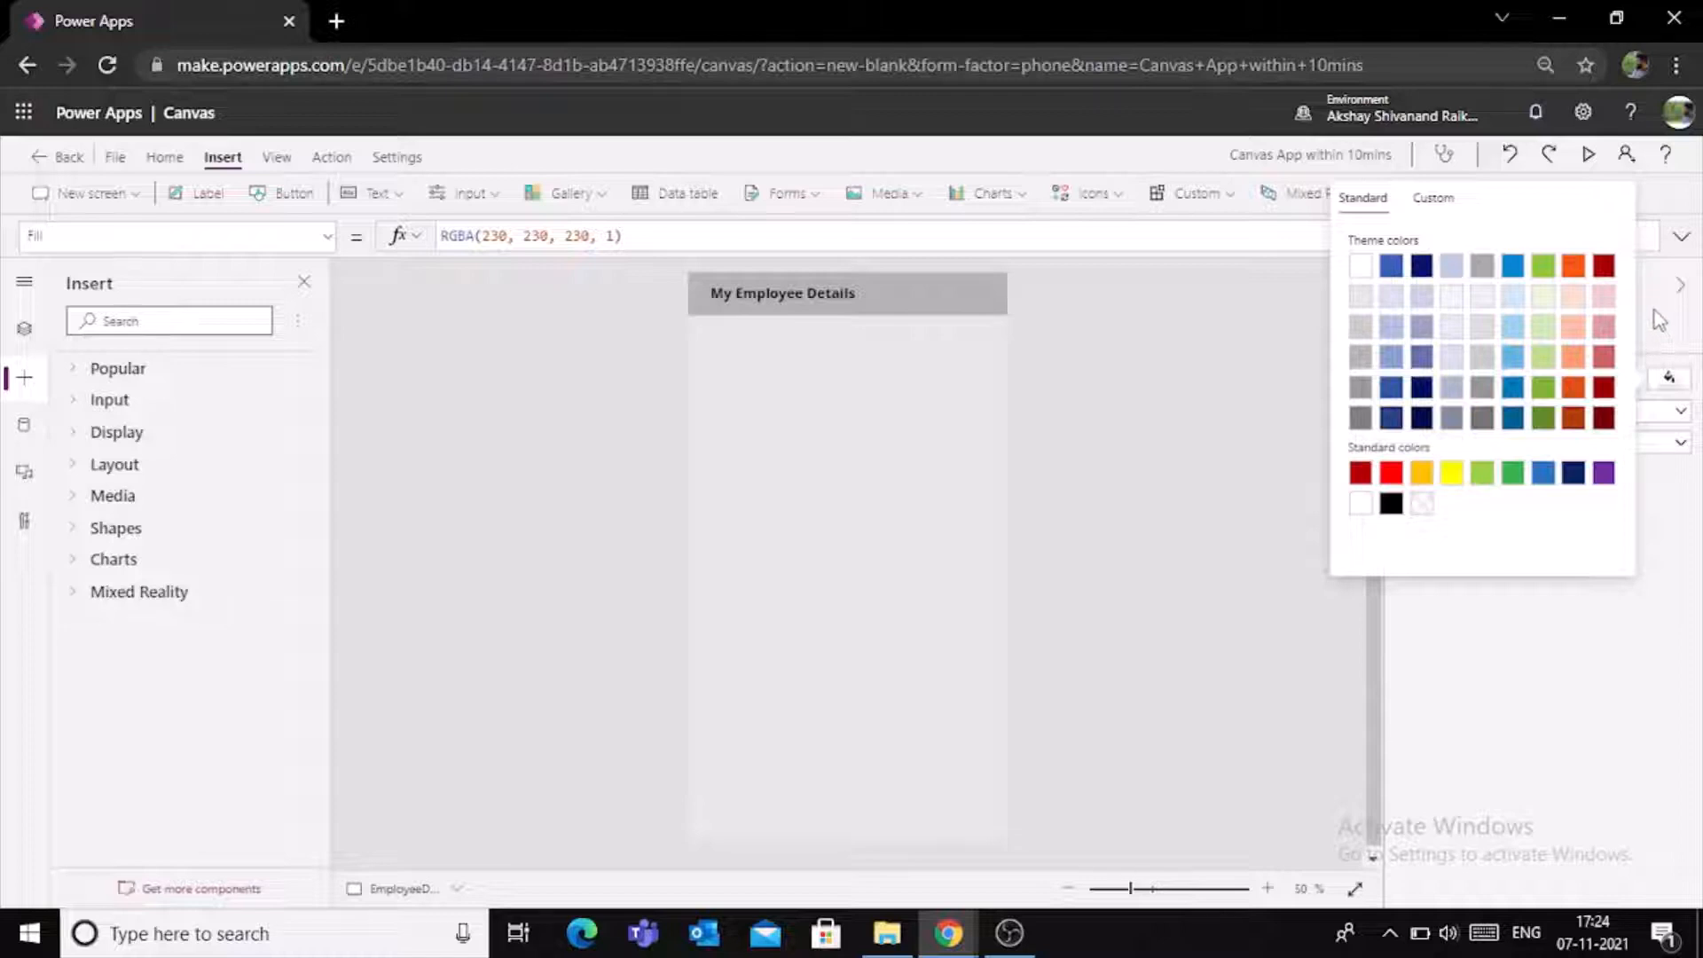
pyautogui.click(1434, 197)
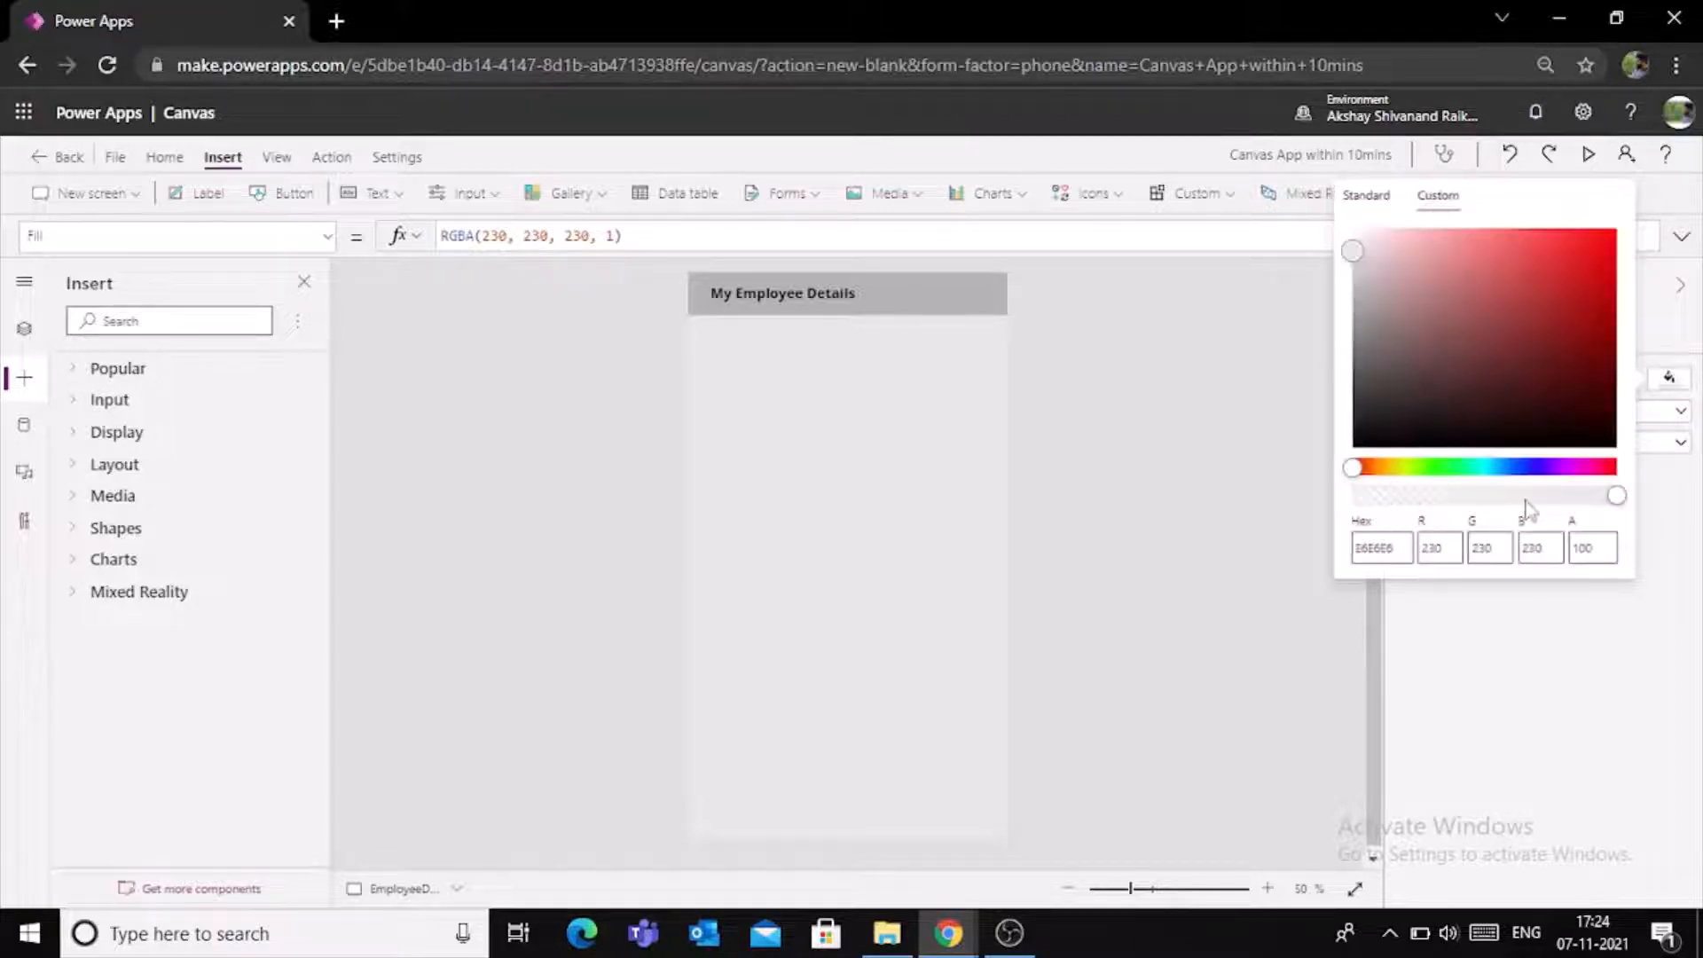
pyautogui.moveTo(1604, 500); pyautogui.dragTo(1472, 508)
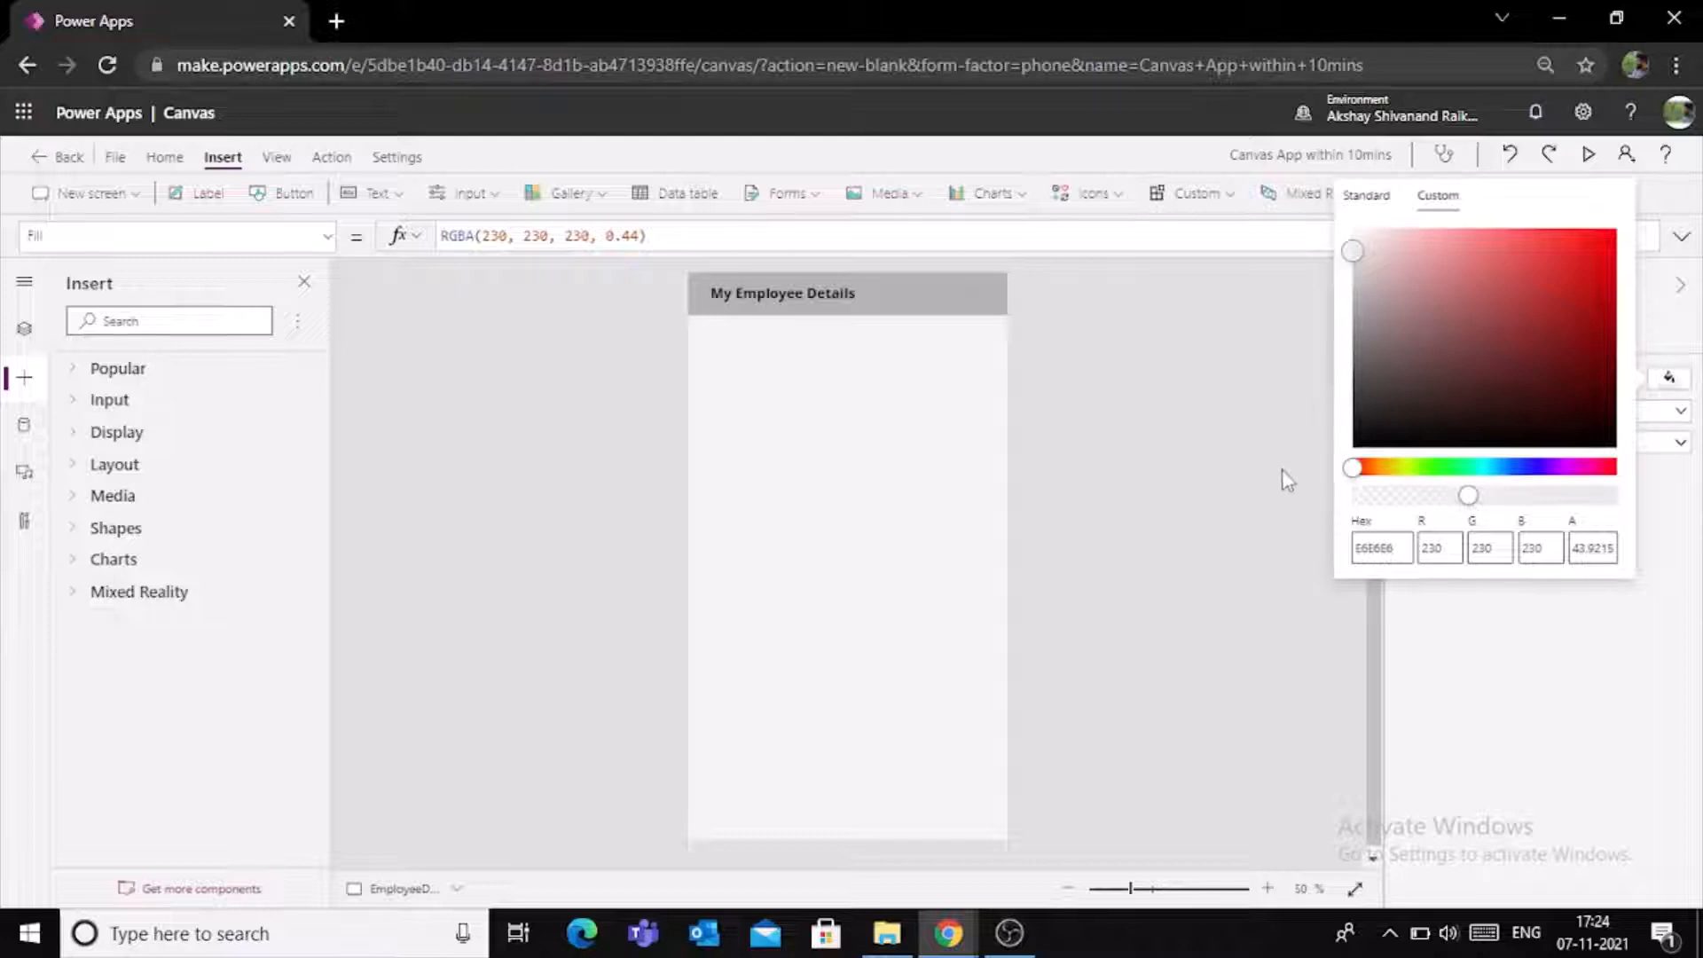
pyautogui.click(1241, 472)
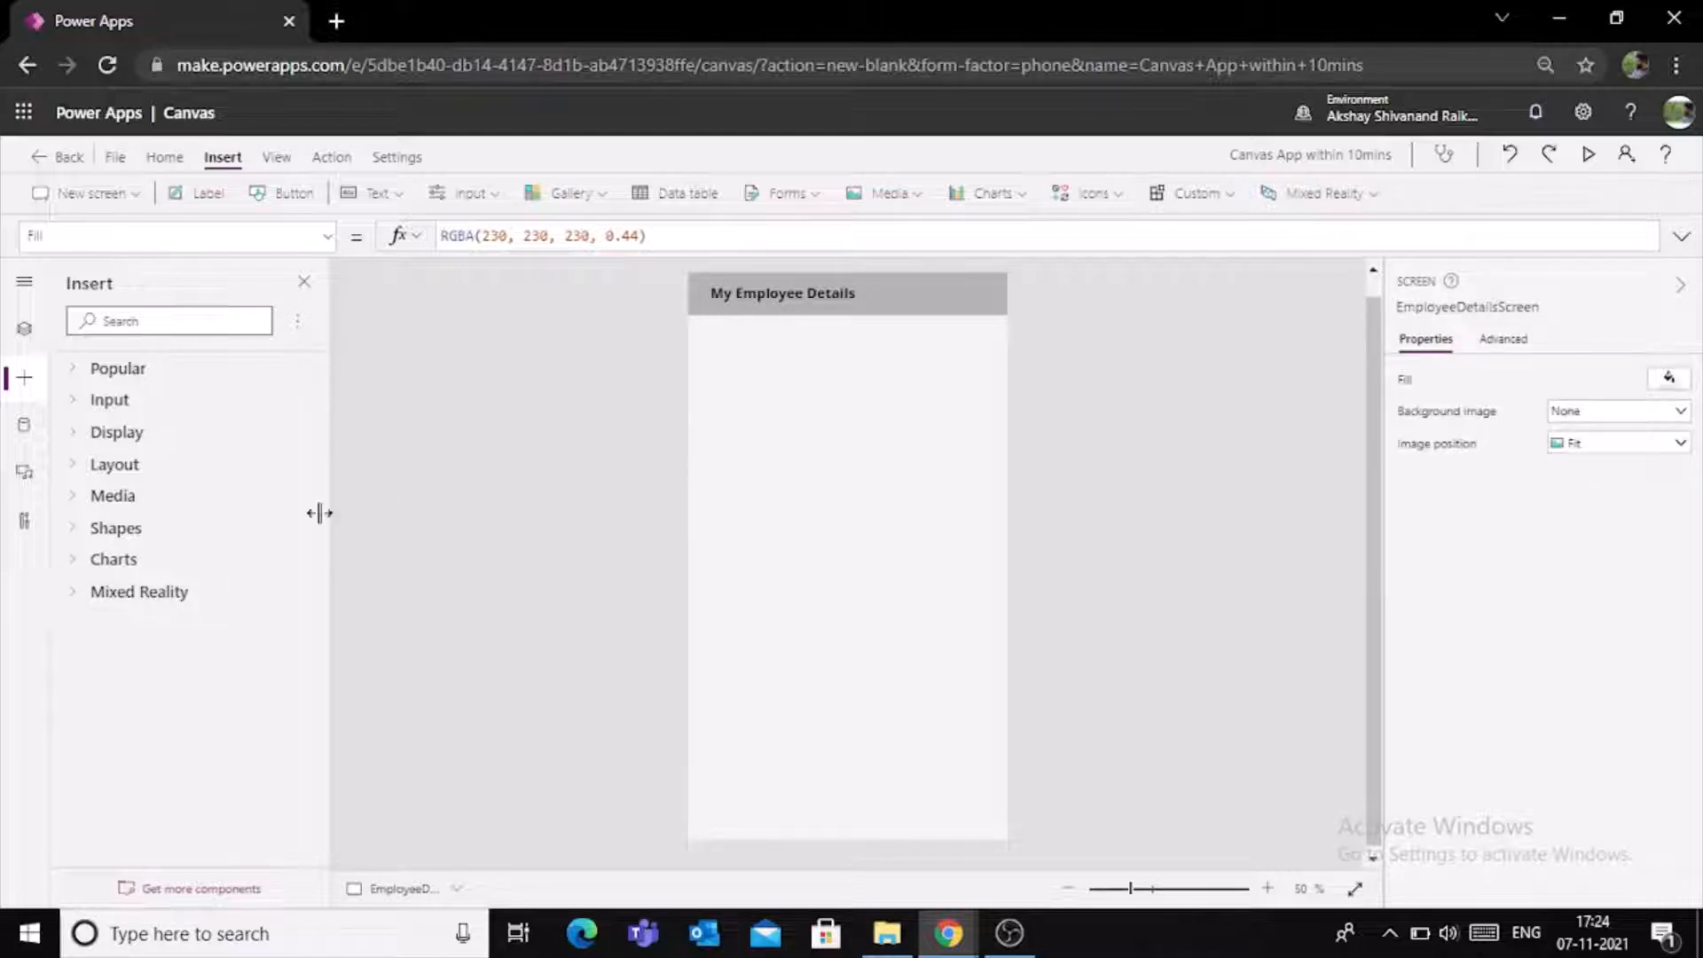
# - Set the OnSelect formula of the Login button on Homescreen to Navigate(EmployeeDetailsScreen,ScreenTransition.Fade)
pyautogui.click(24, 328)
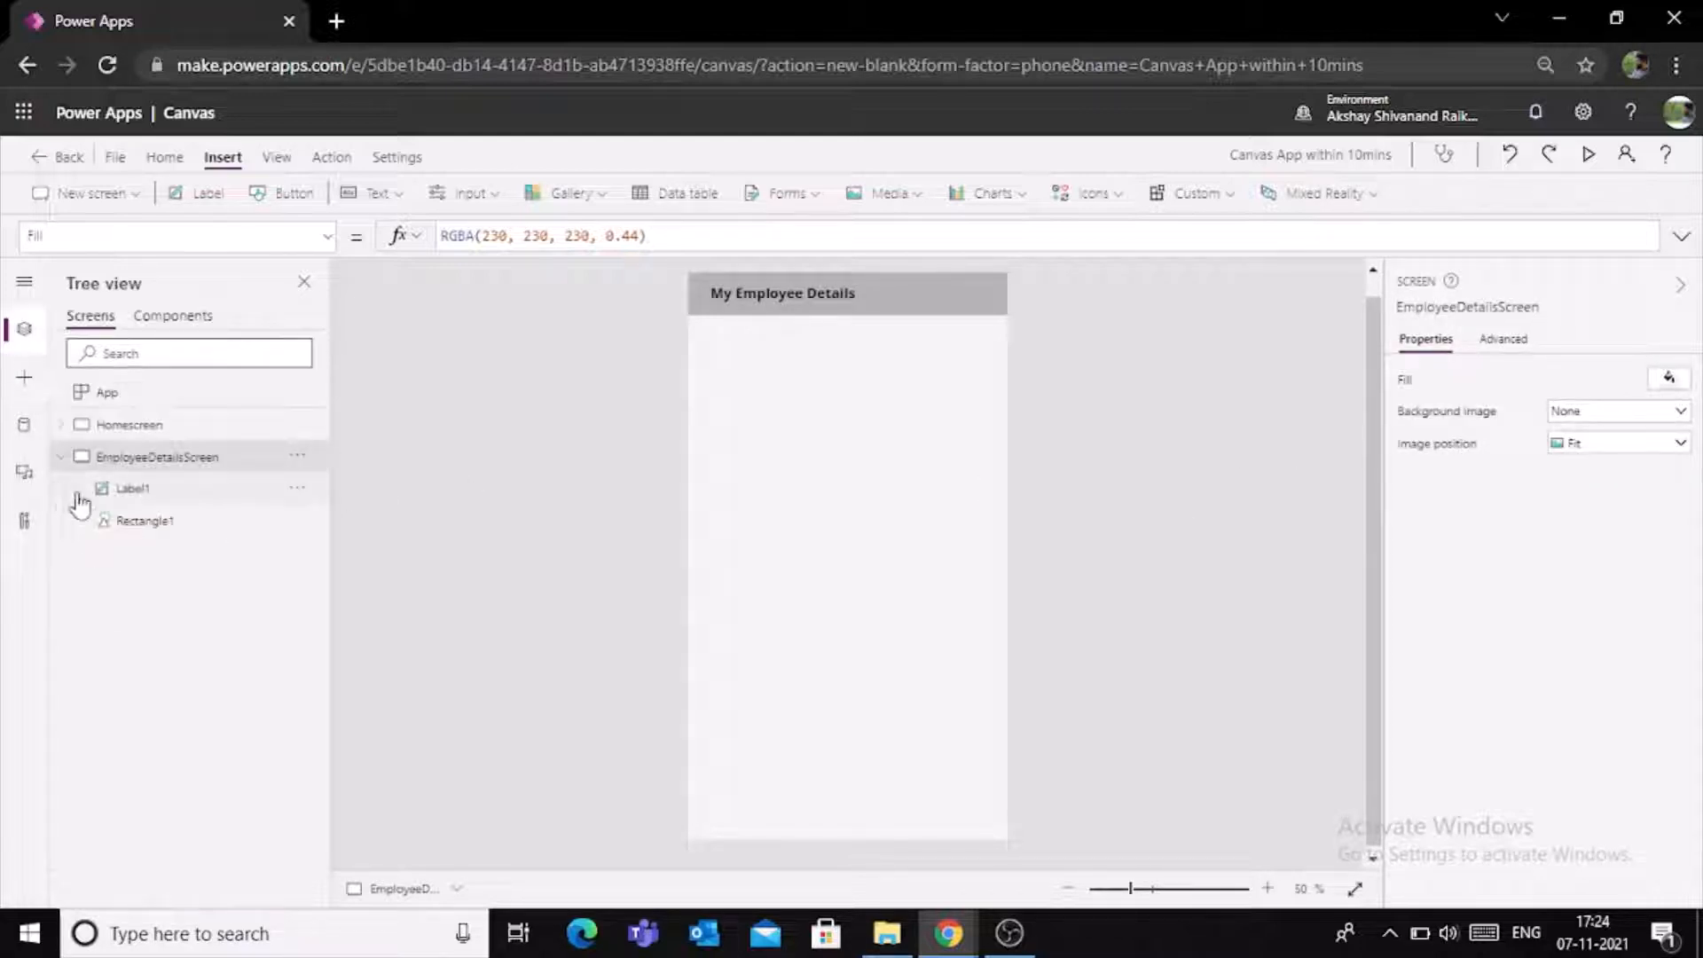
pyautogui.click(133, 428)
pyautogui.click(61, 457)
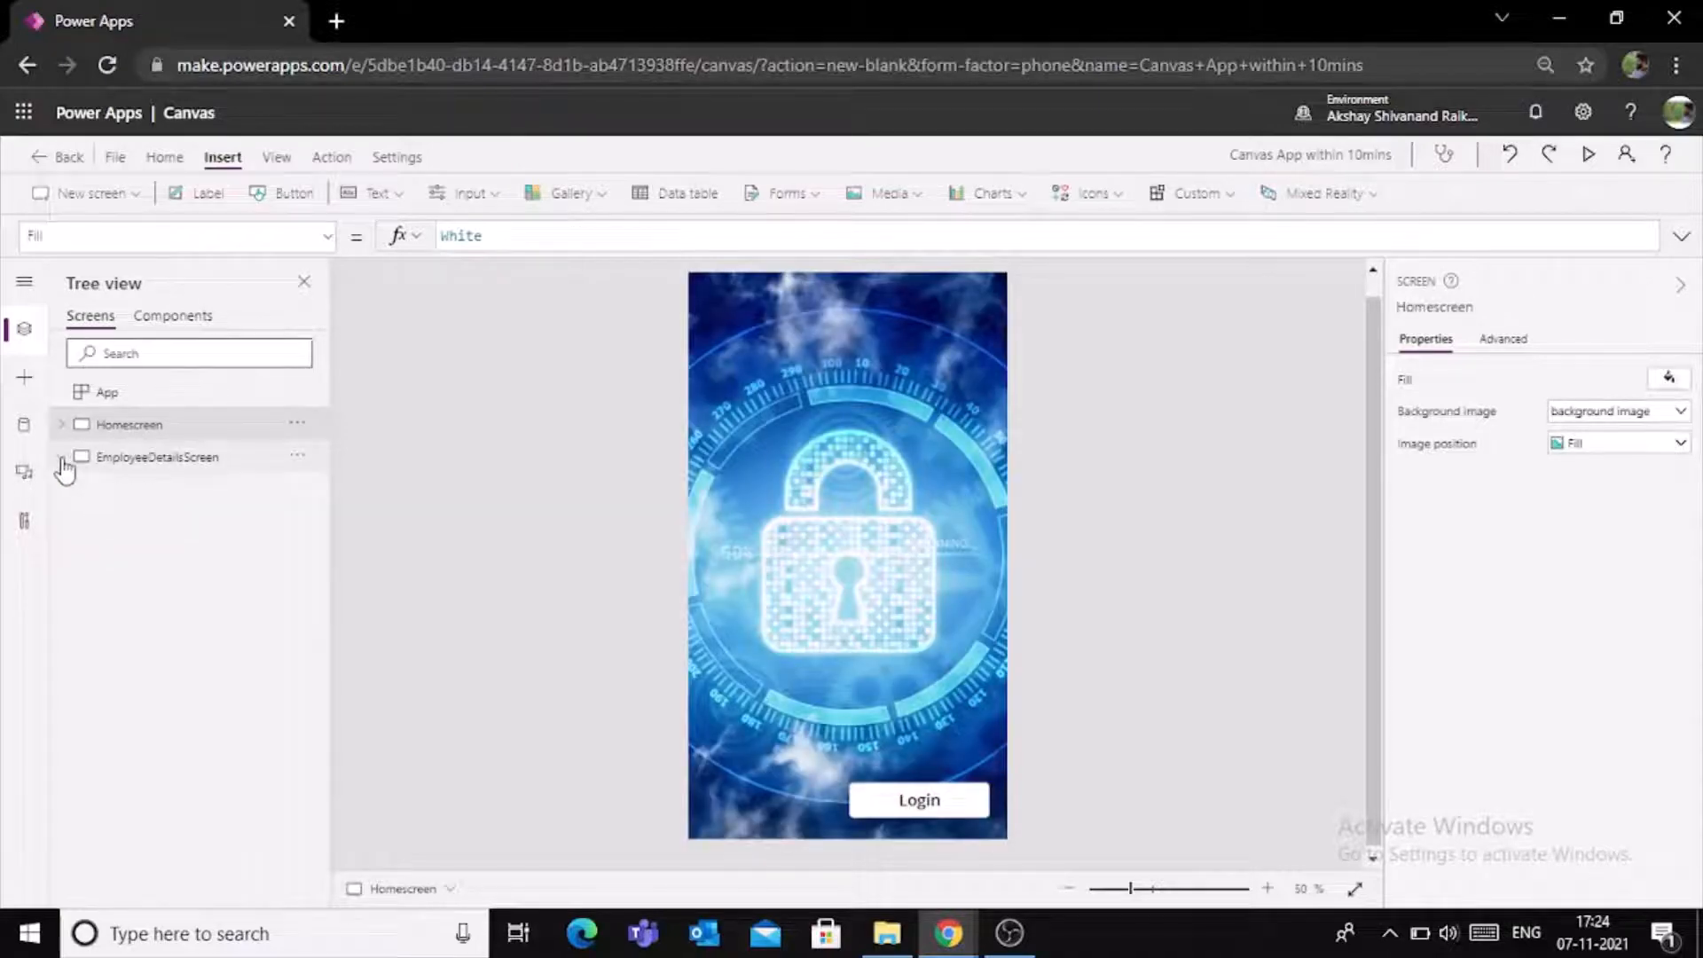
pyautogui.click(935, 803)
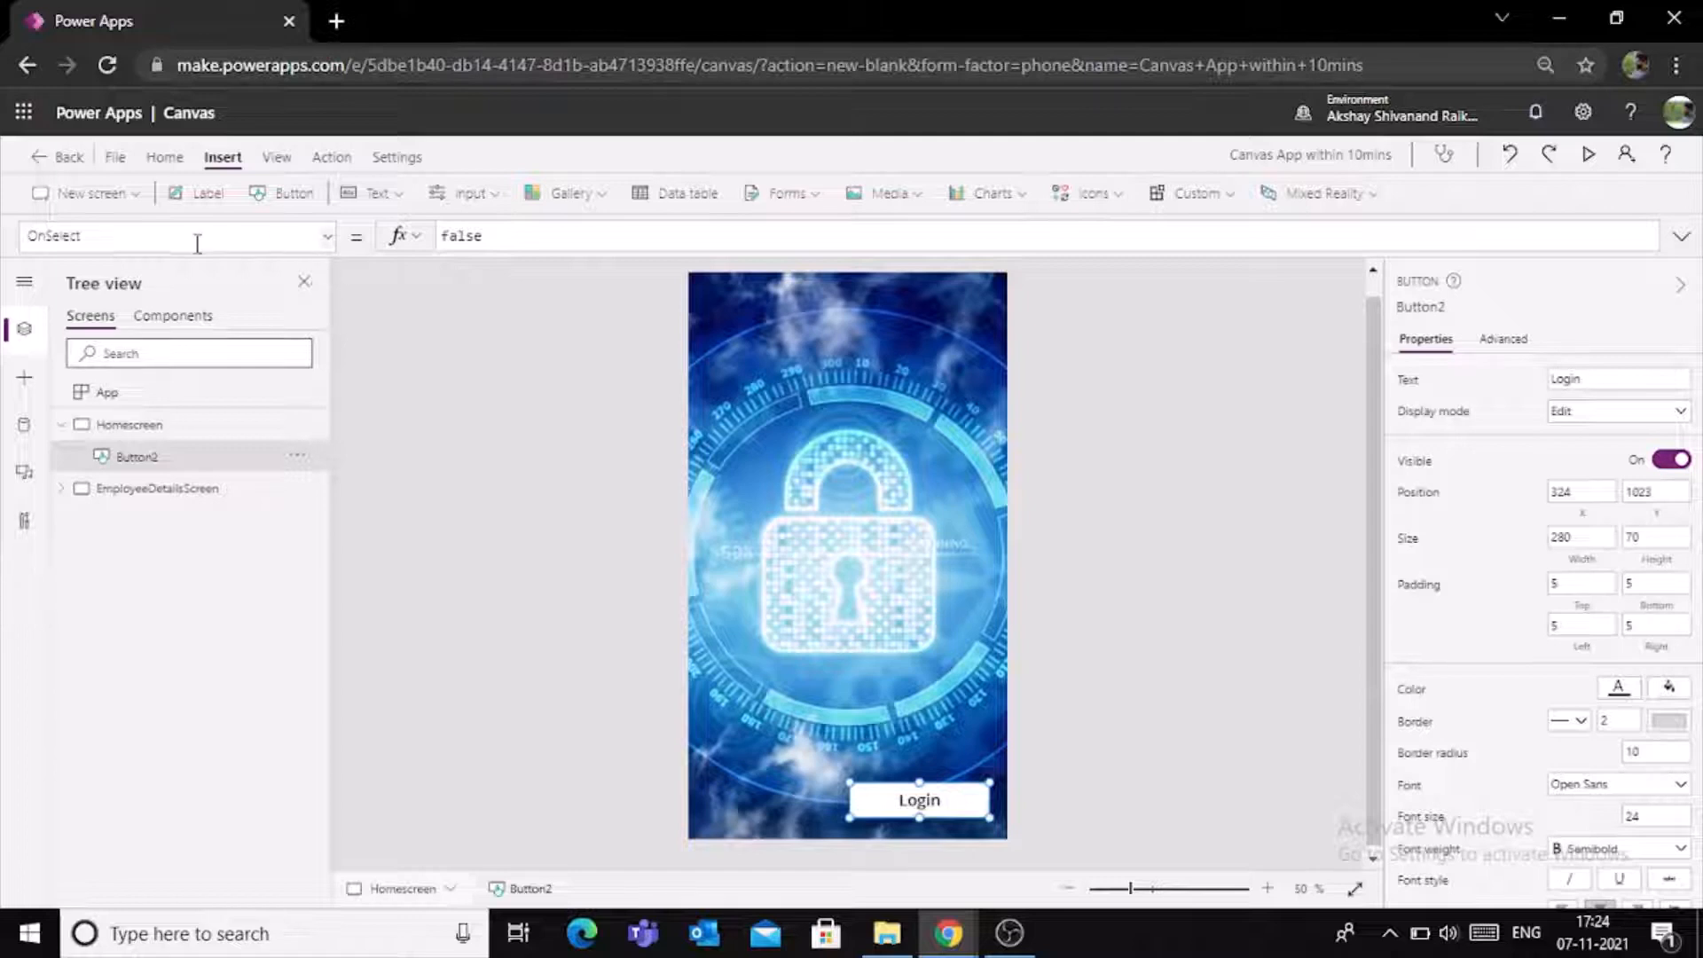
pyautogui.moveTo(504, 235); pyautogui.dragTo(441, 235)
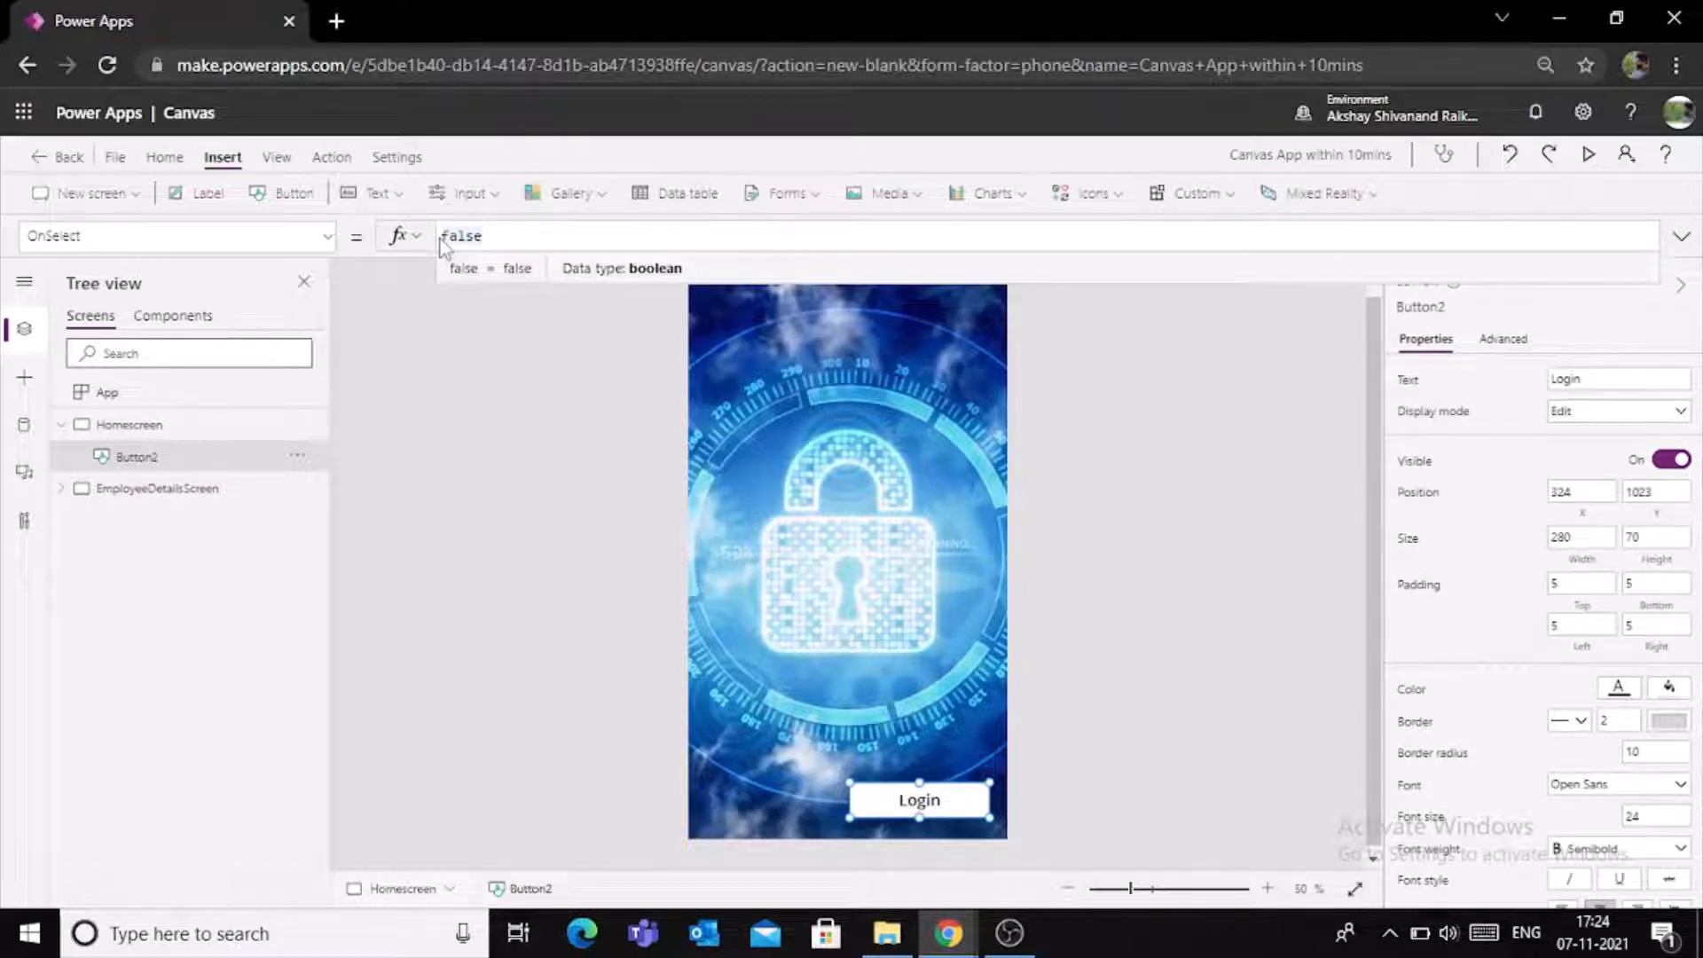
pyautogui.write('An')
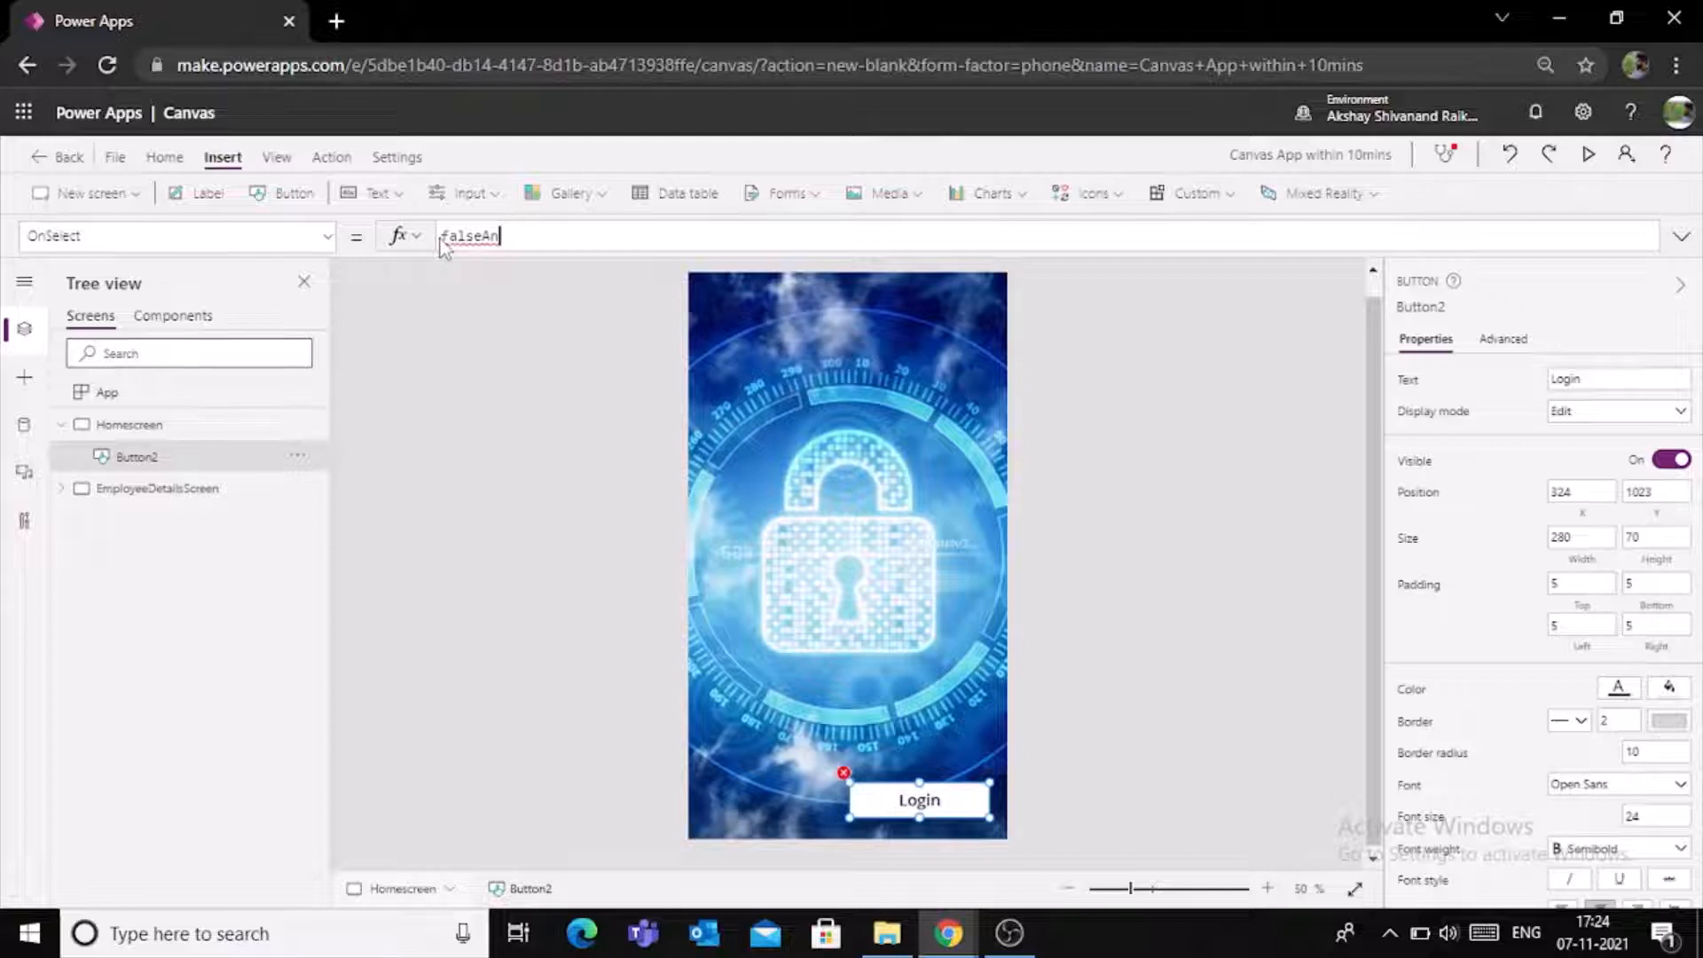
pyautogui.hotkey('ctrl', 'a')
pyautogui.write('nav')
pyautogui.press('Tab')
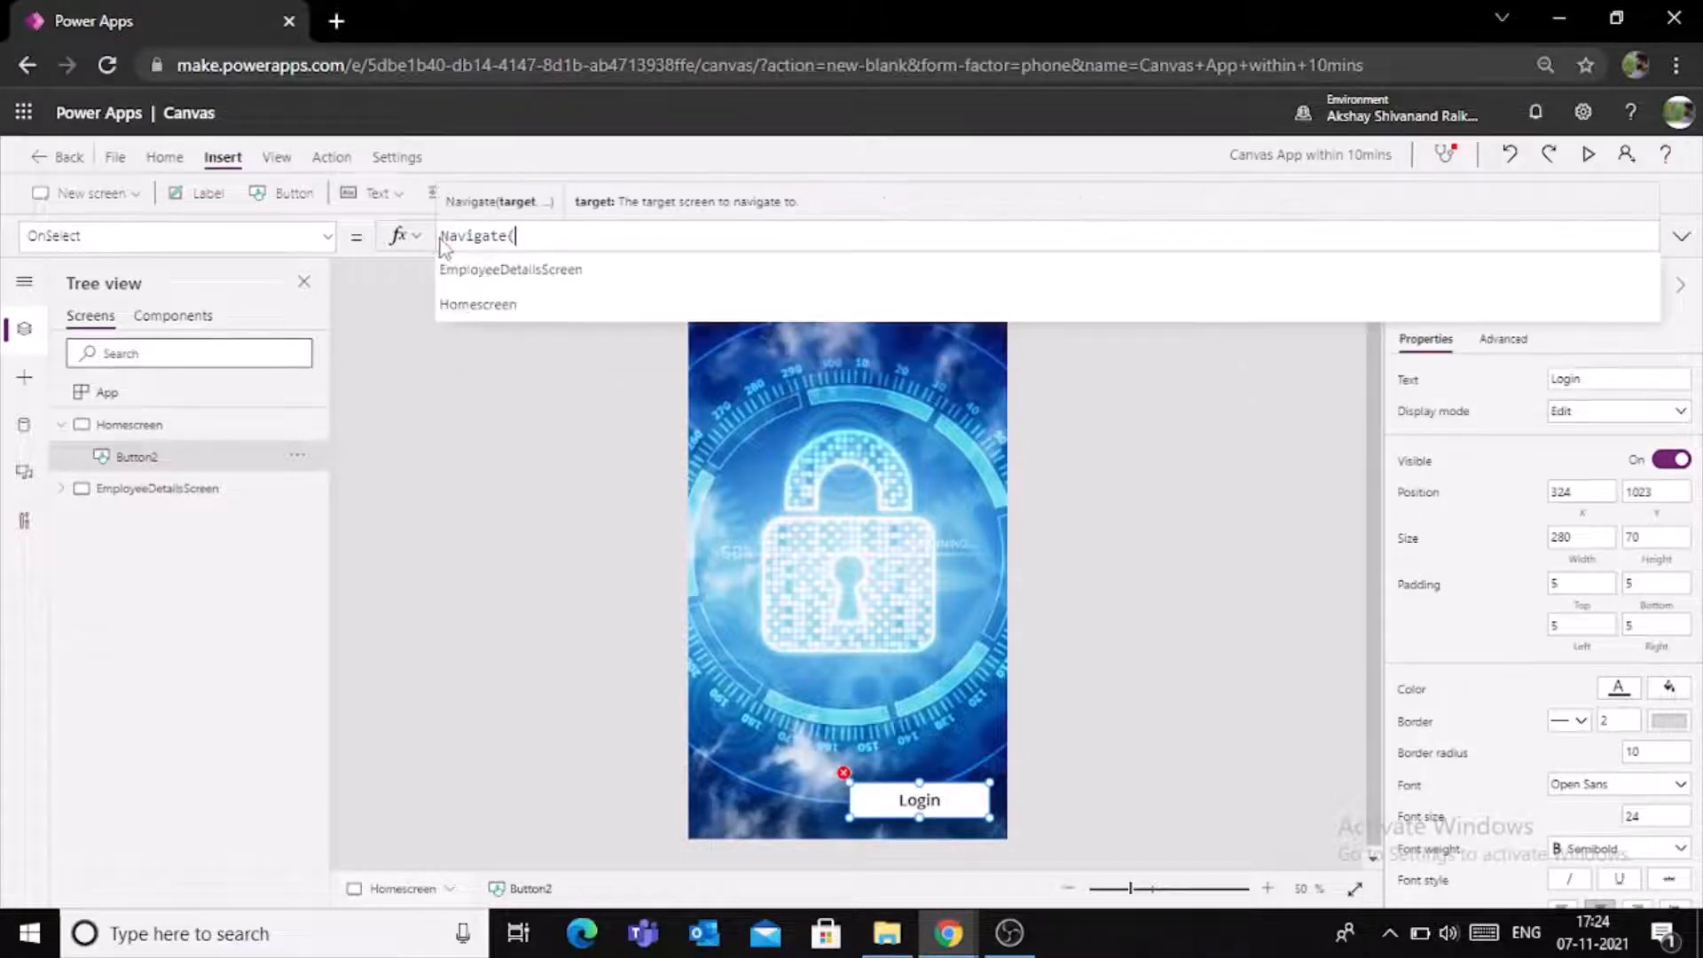
pyautogui.click(487, 279)
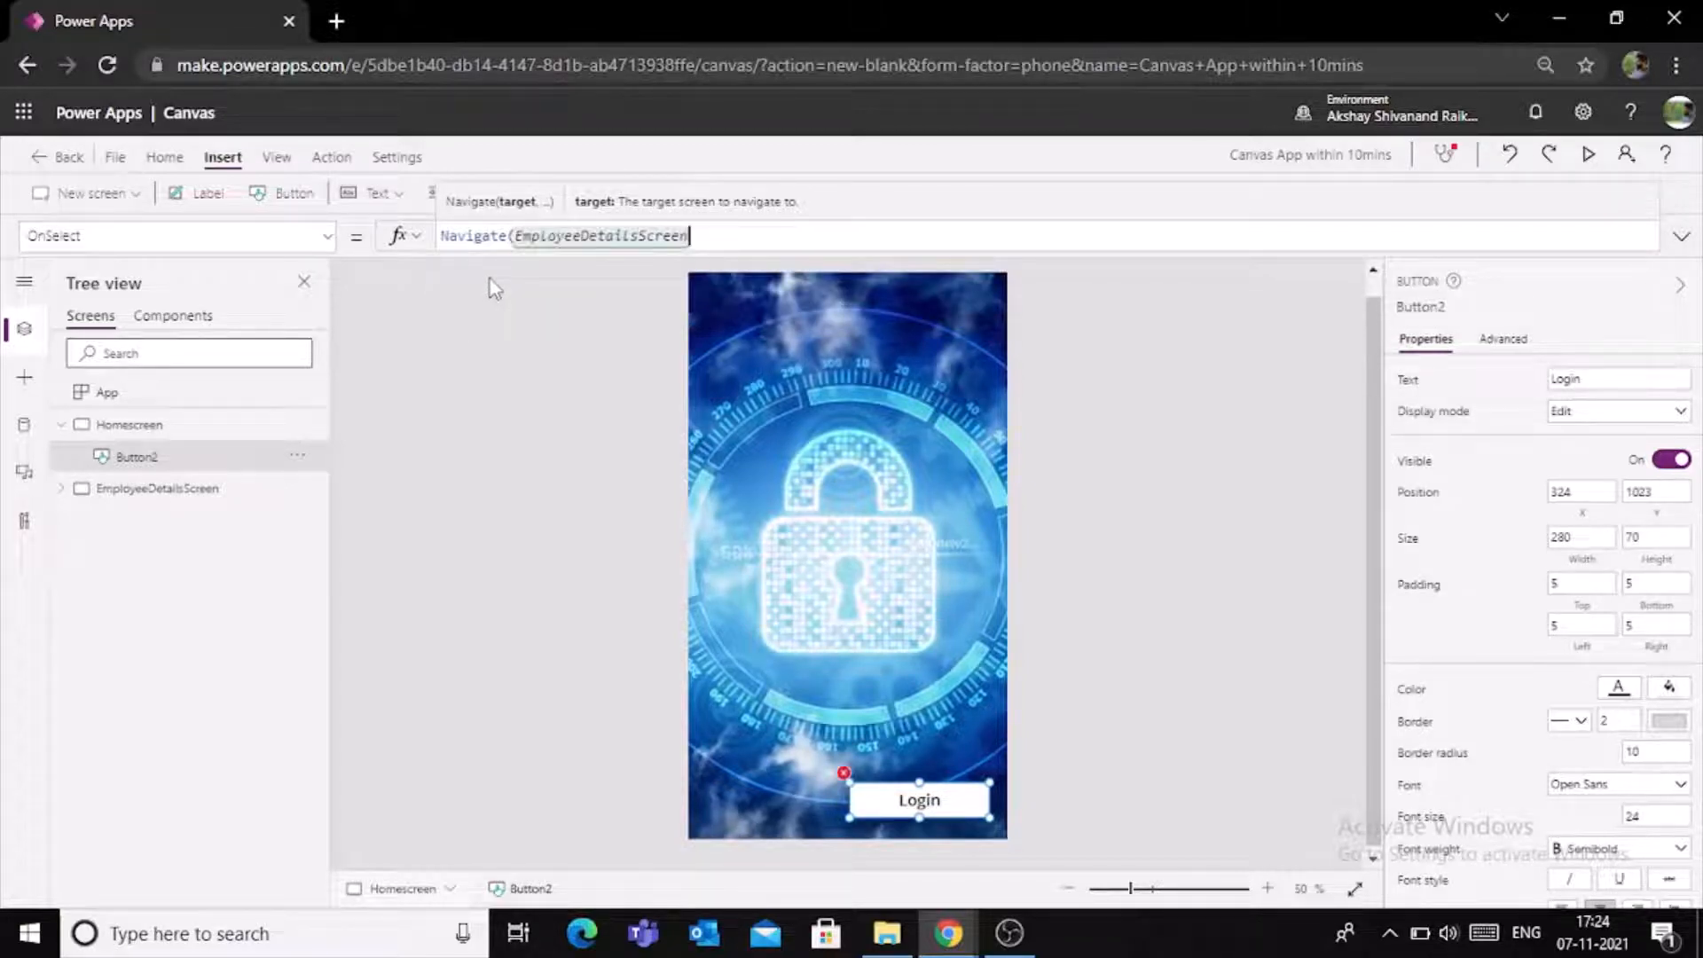
pyautogui.write(',')
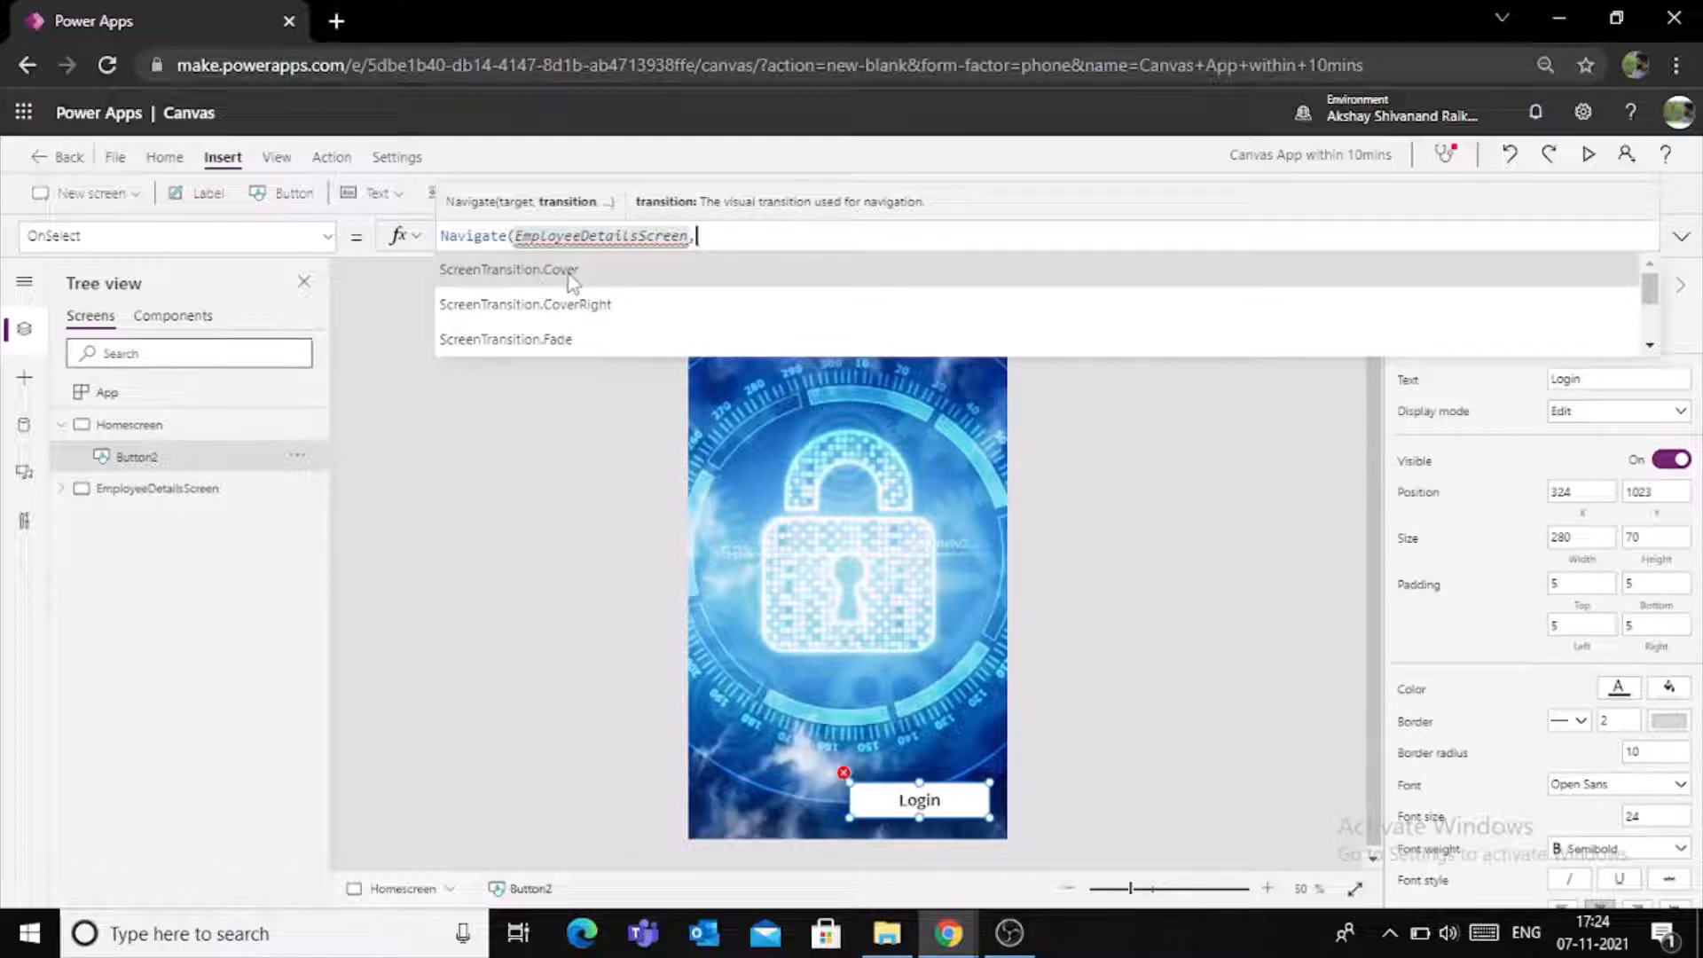
pyautogui.click(603, 343)
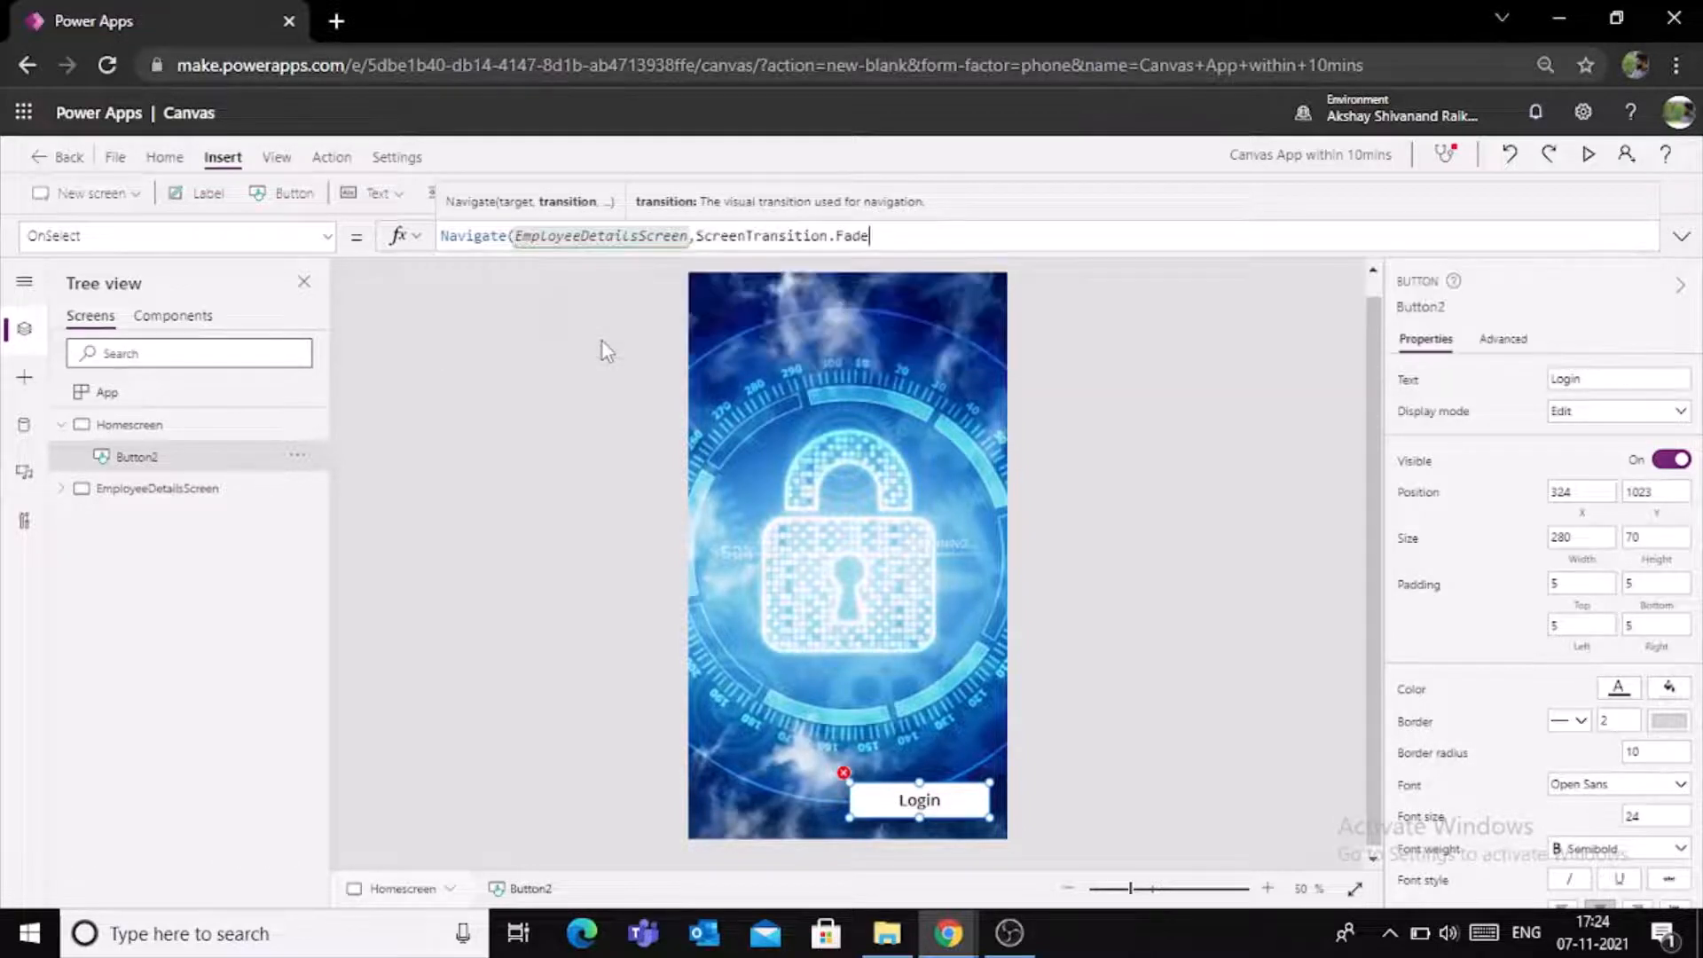
pyautogui.write(')')
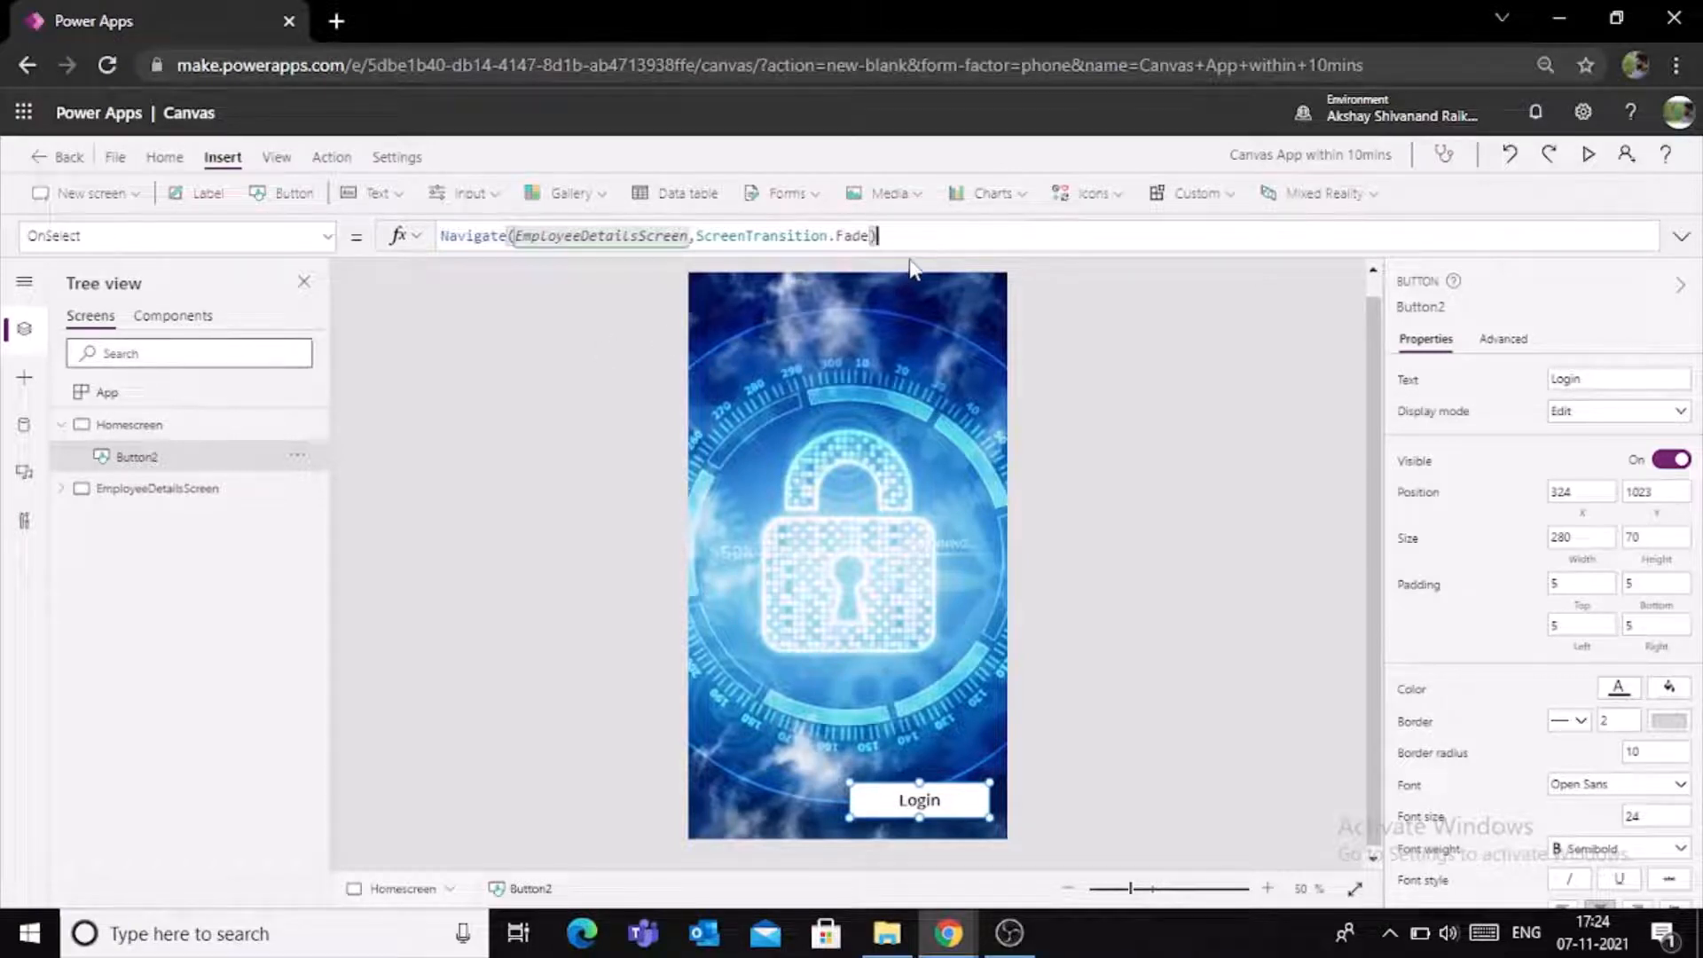
pyautogui.click(1120, 458)
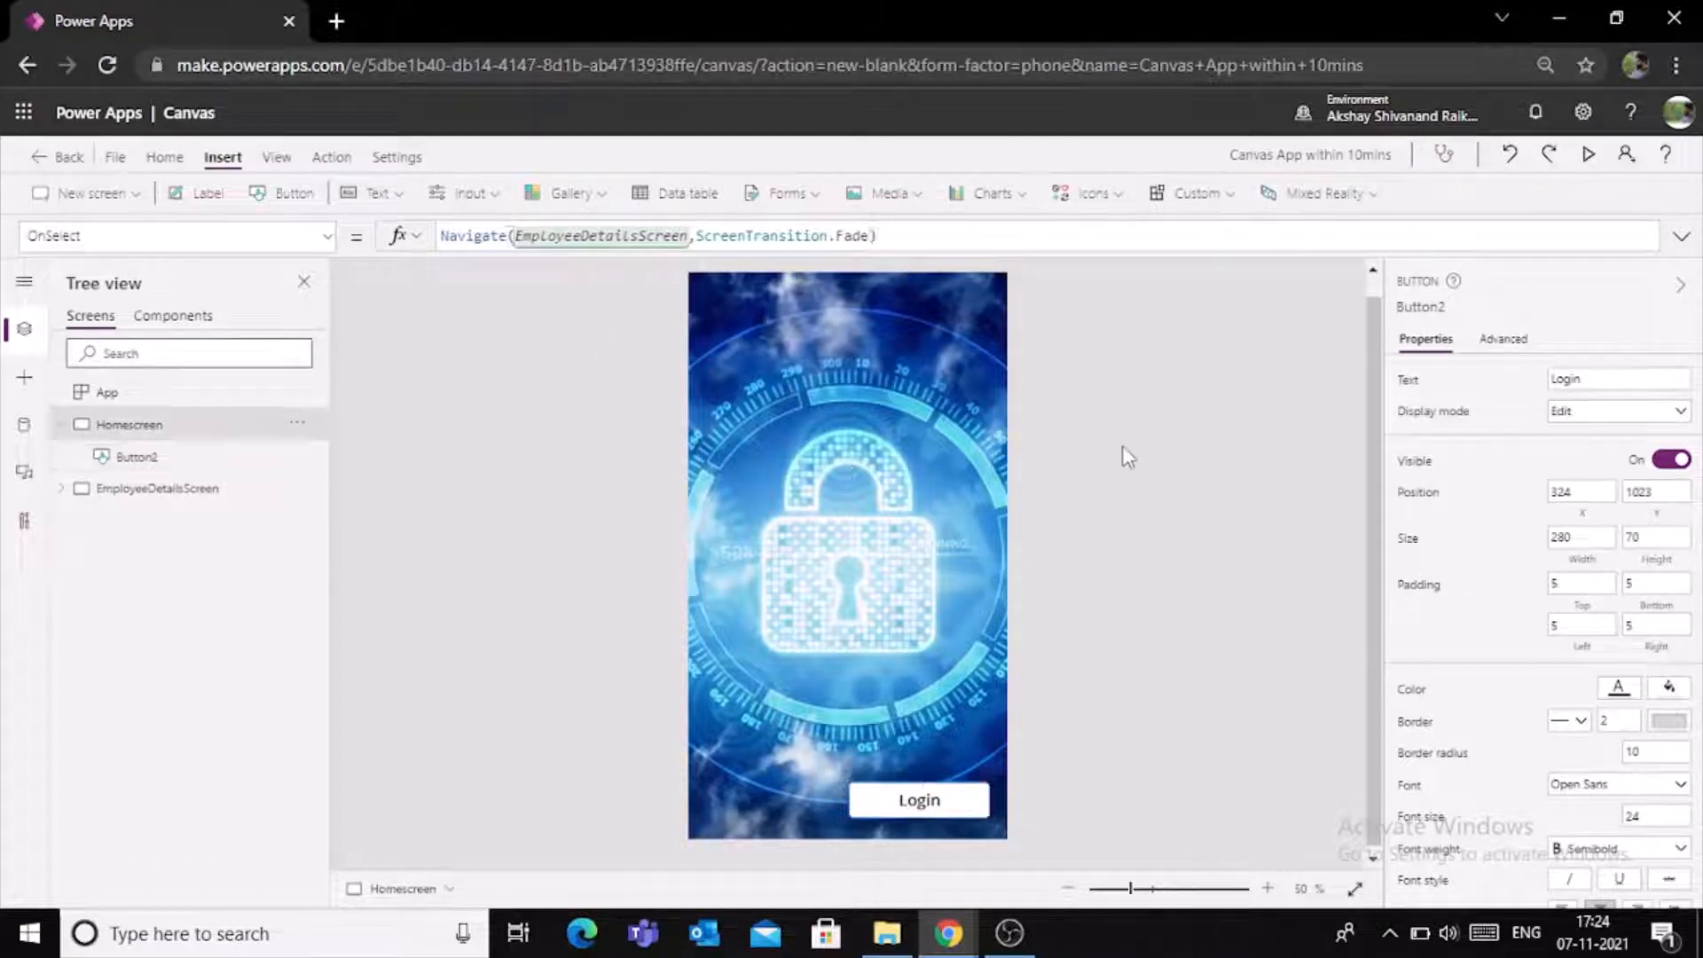
# - Preview the app, test the Login button's navigation to the employee details screen, and close the preview
pyautogui.click(1600, 154)
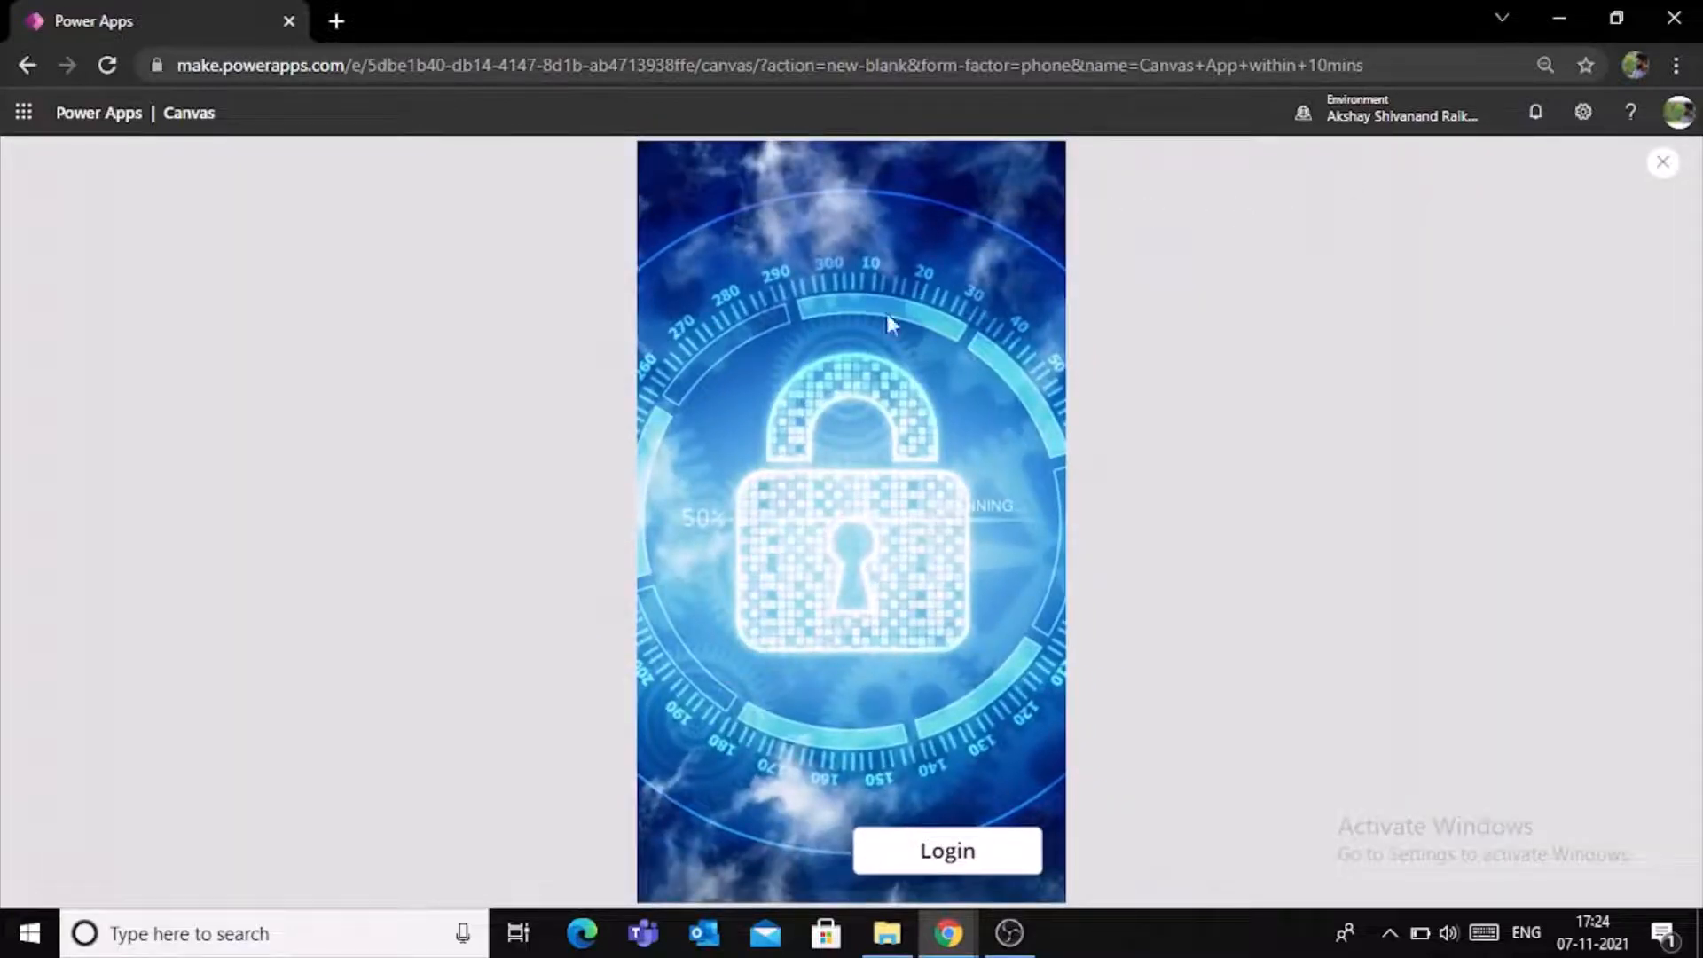
pyautogui.click(934, 841)
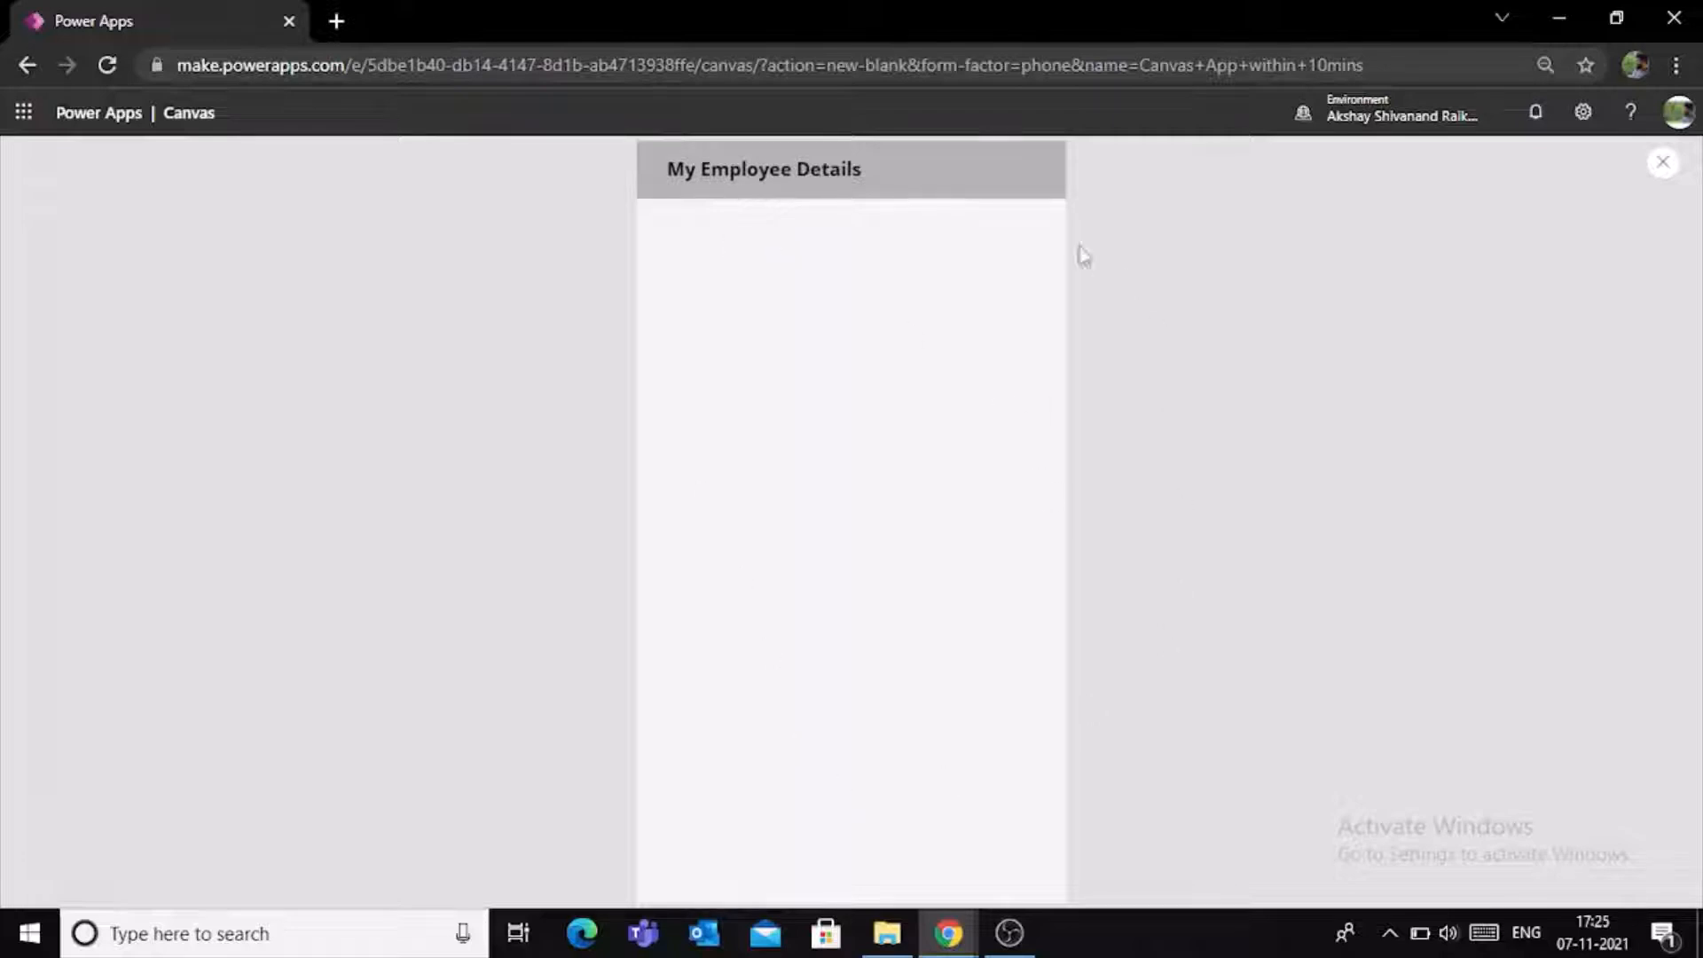
pyautogui.click(1663, 163)
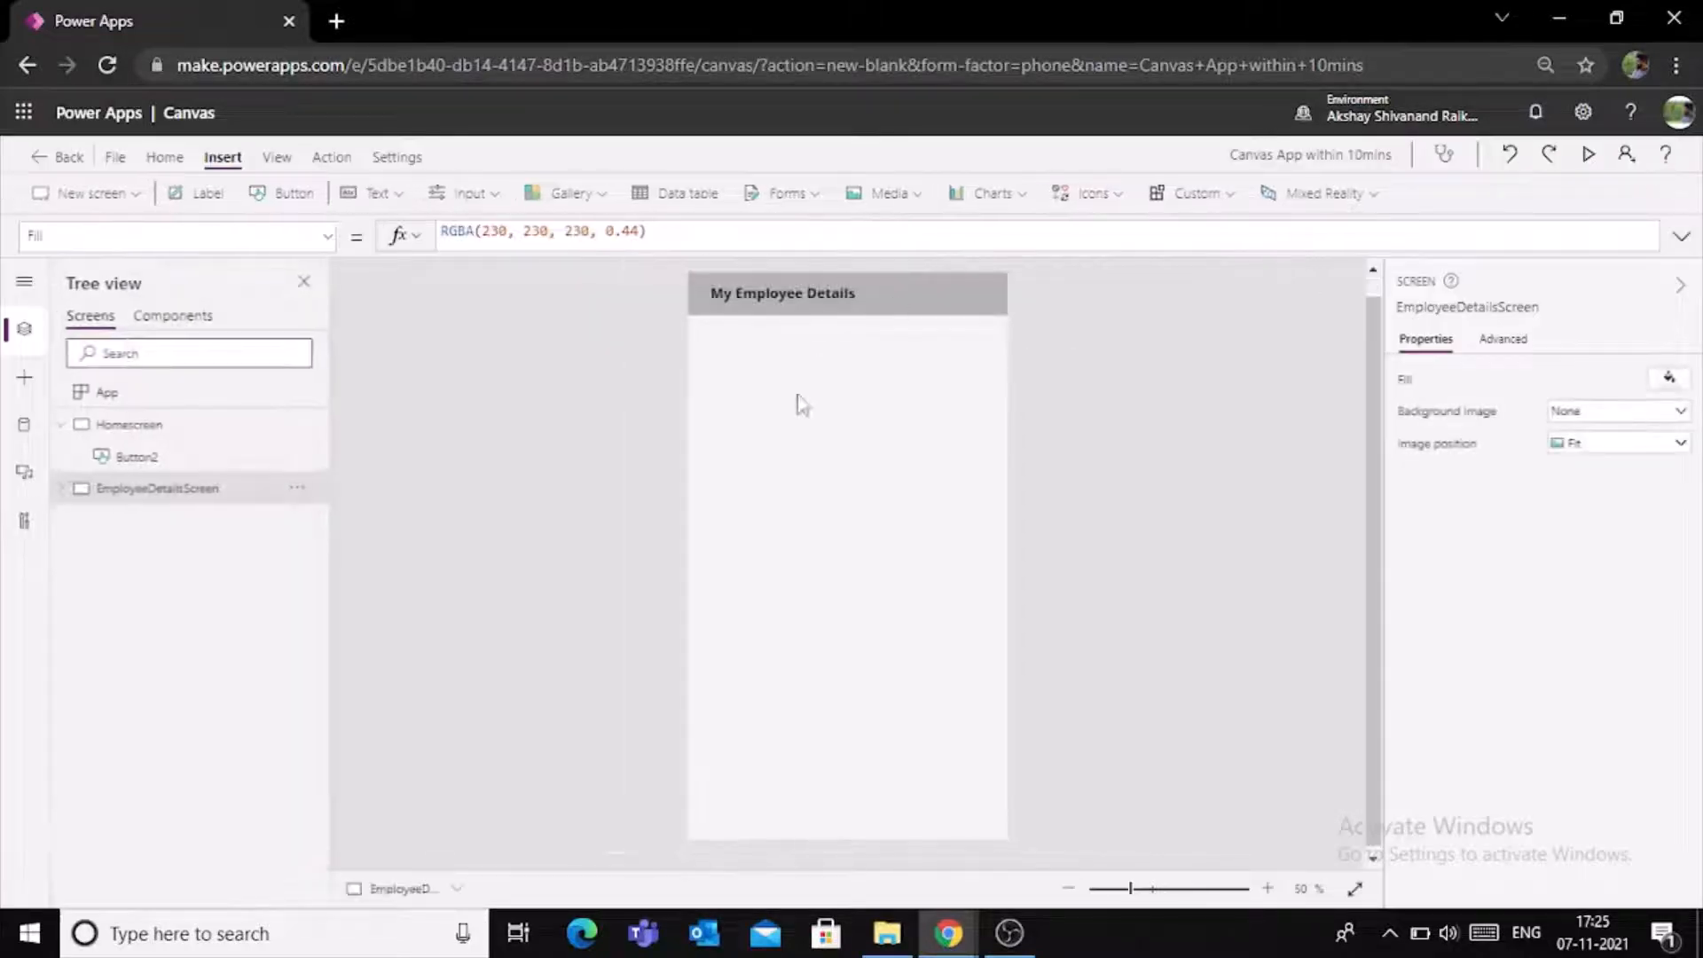
# - Search the data sources for "sharepoint" and connect the app to a list from a recent SharePoint site
pyautogui.click(61, 424)
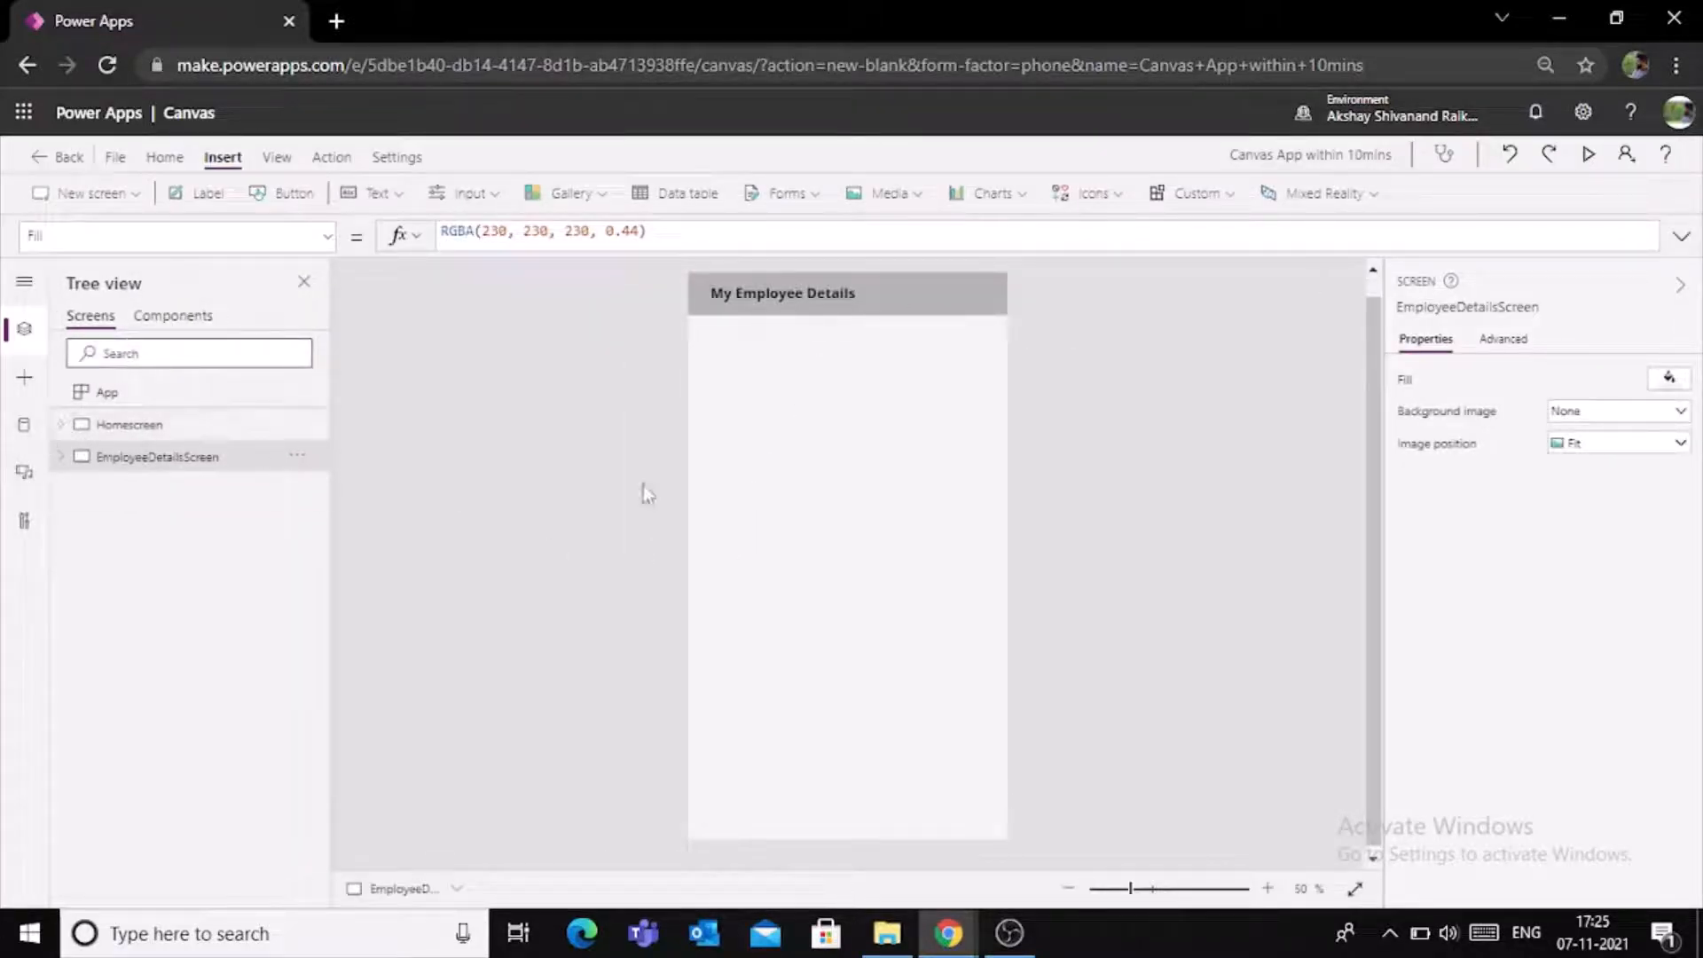
pyautogui.click(25, 426)
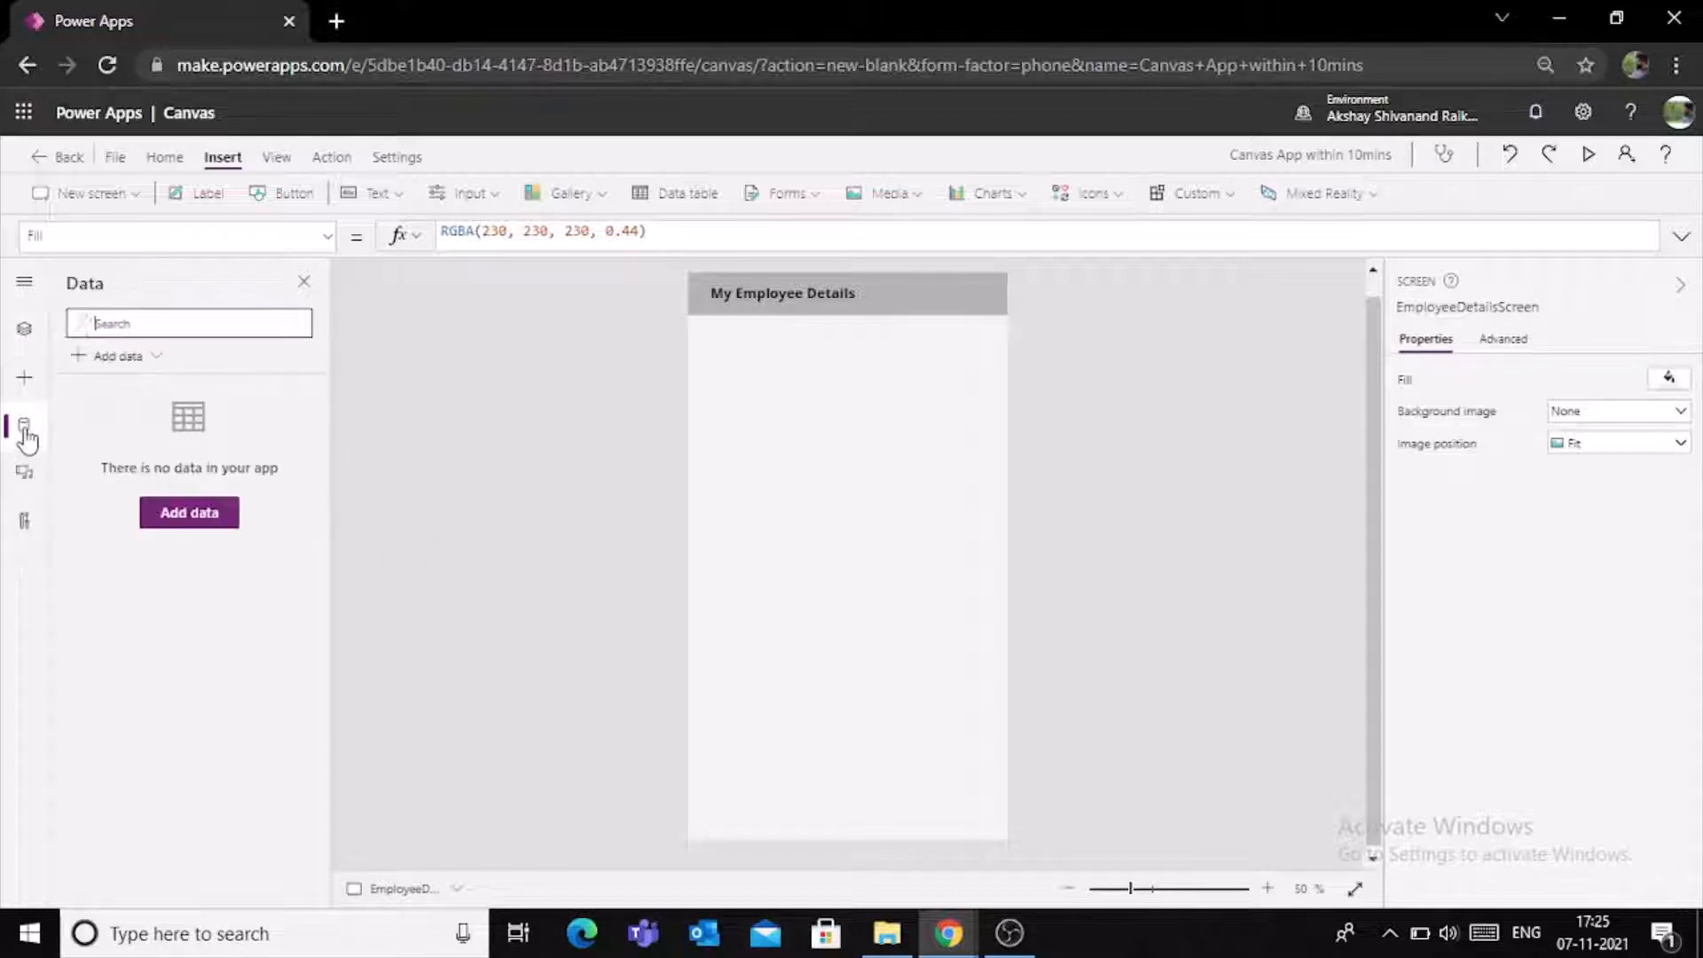
pyautogui.click(80, 362)
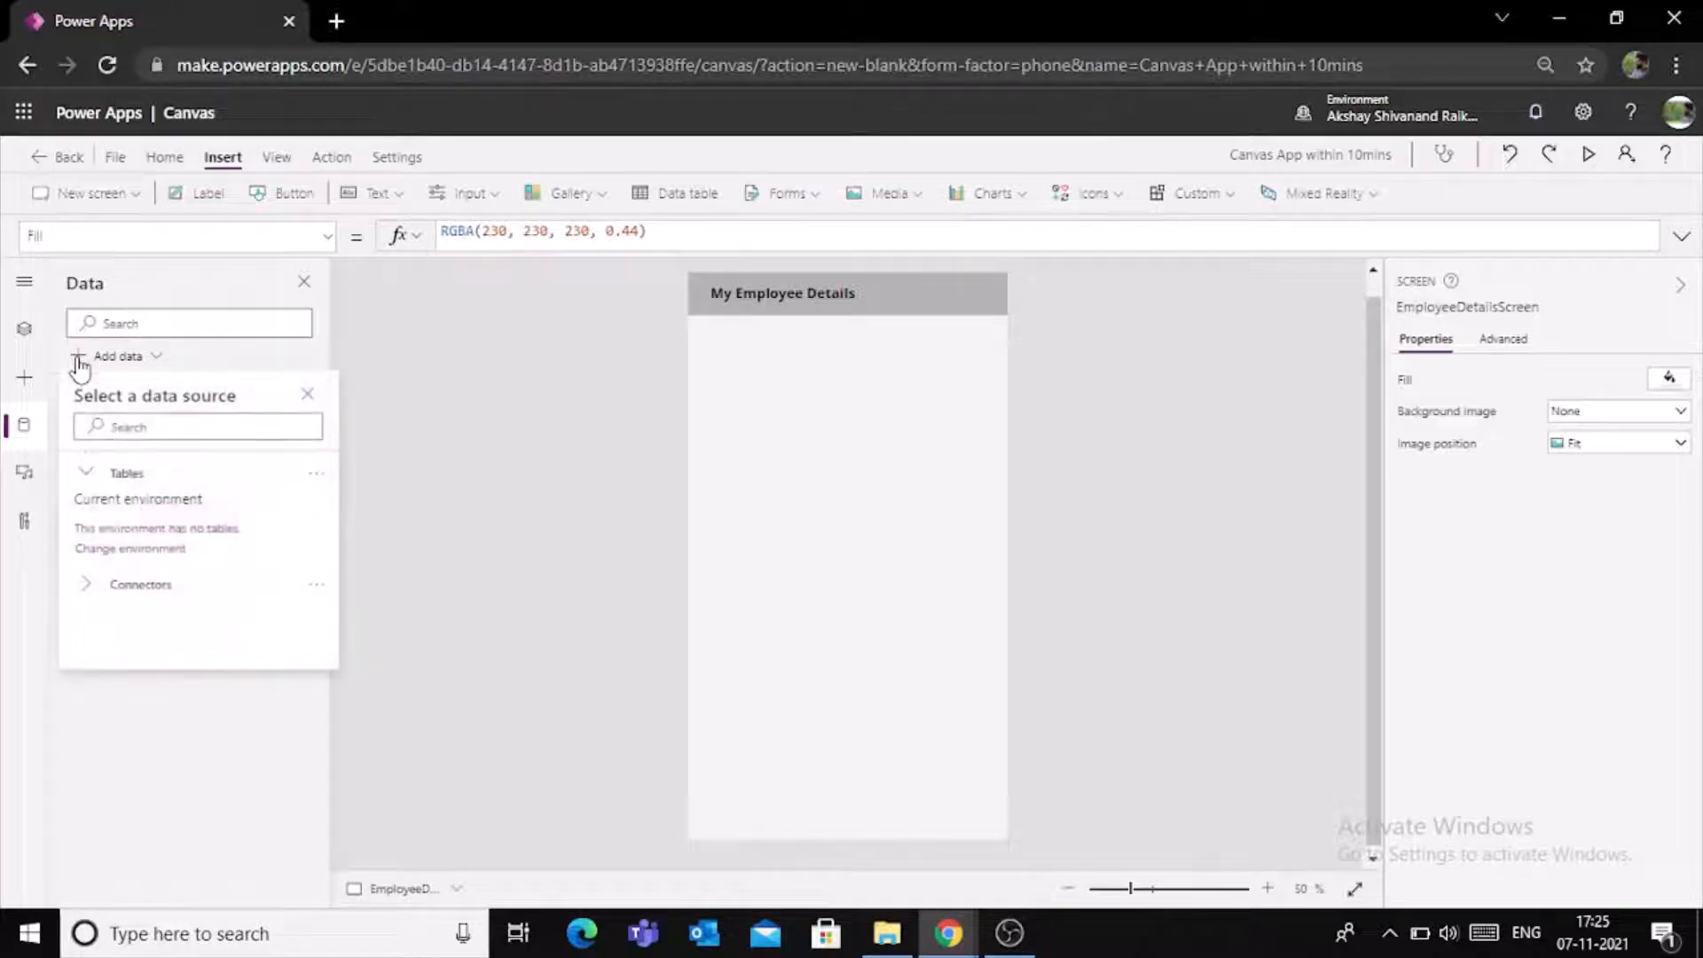
pyautogui.click(144, 429)
pyautogui.write('sharepoint')
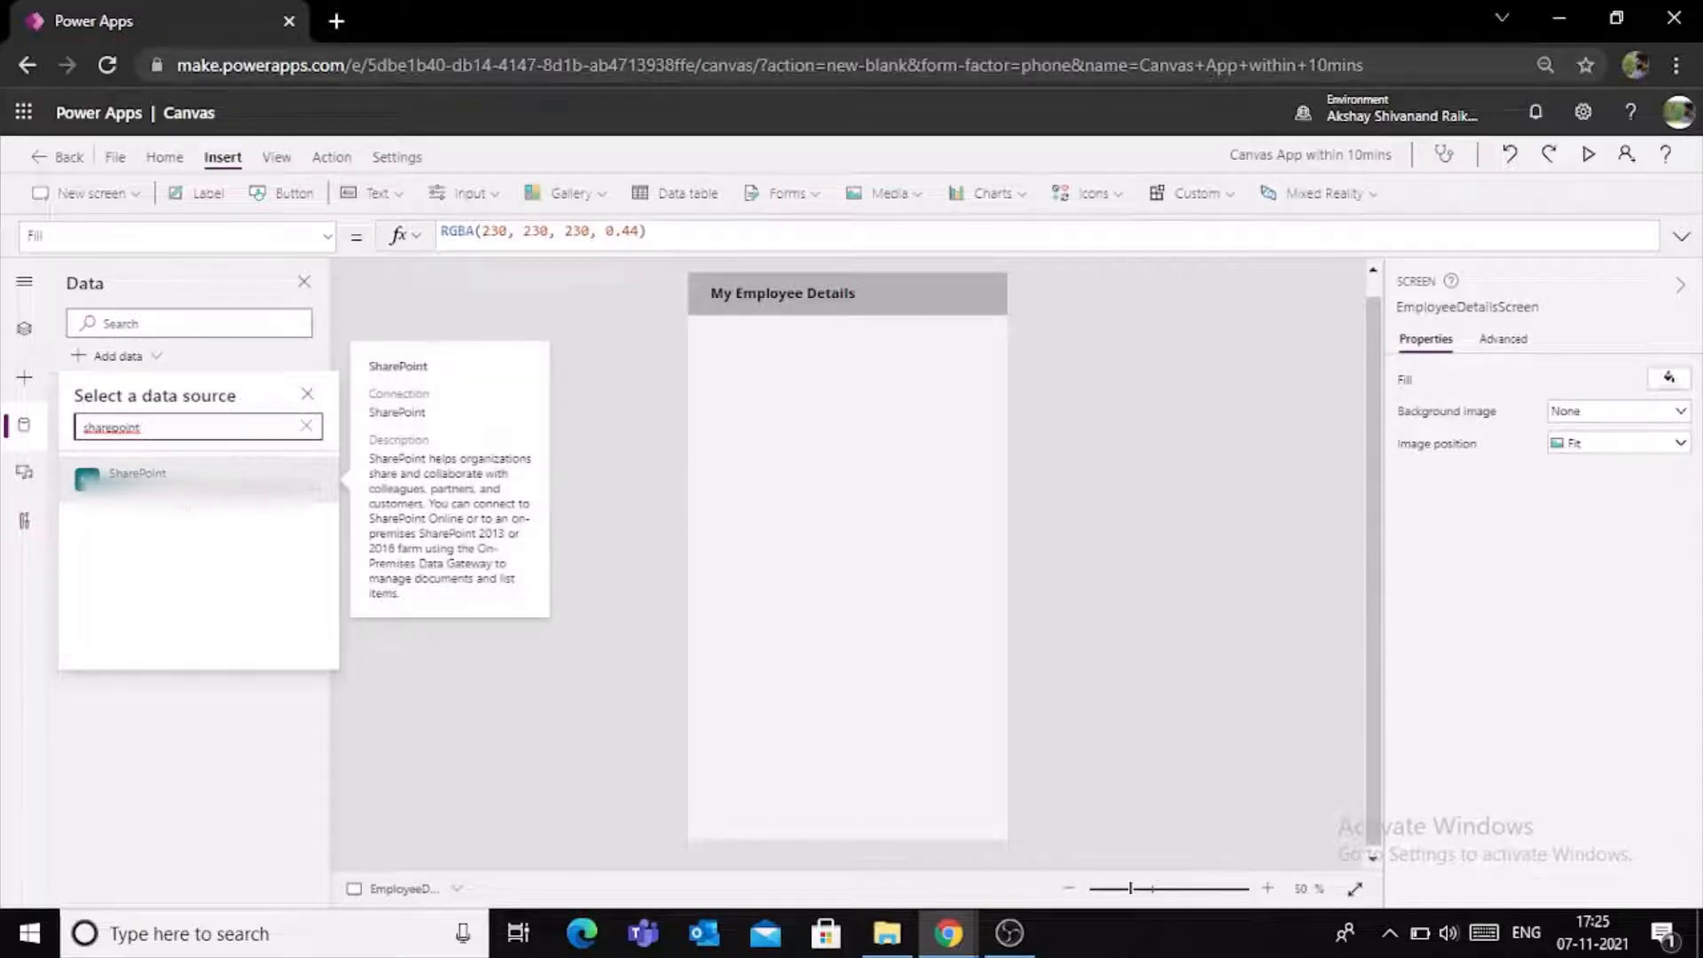
pyautogui.click(178, 490)
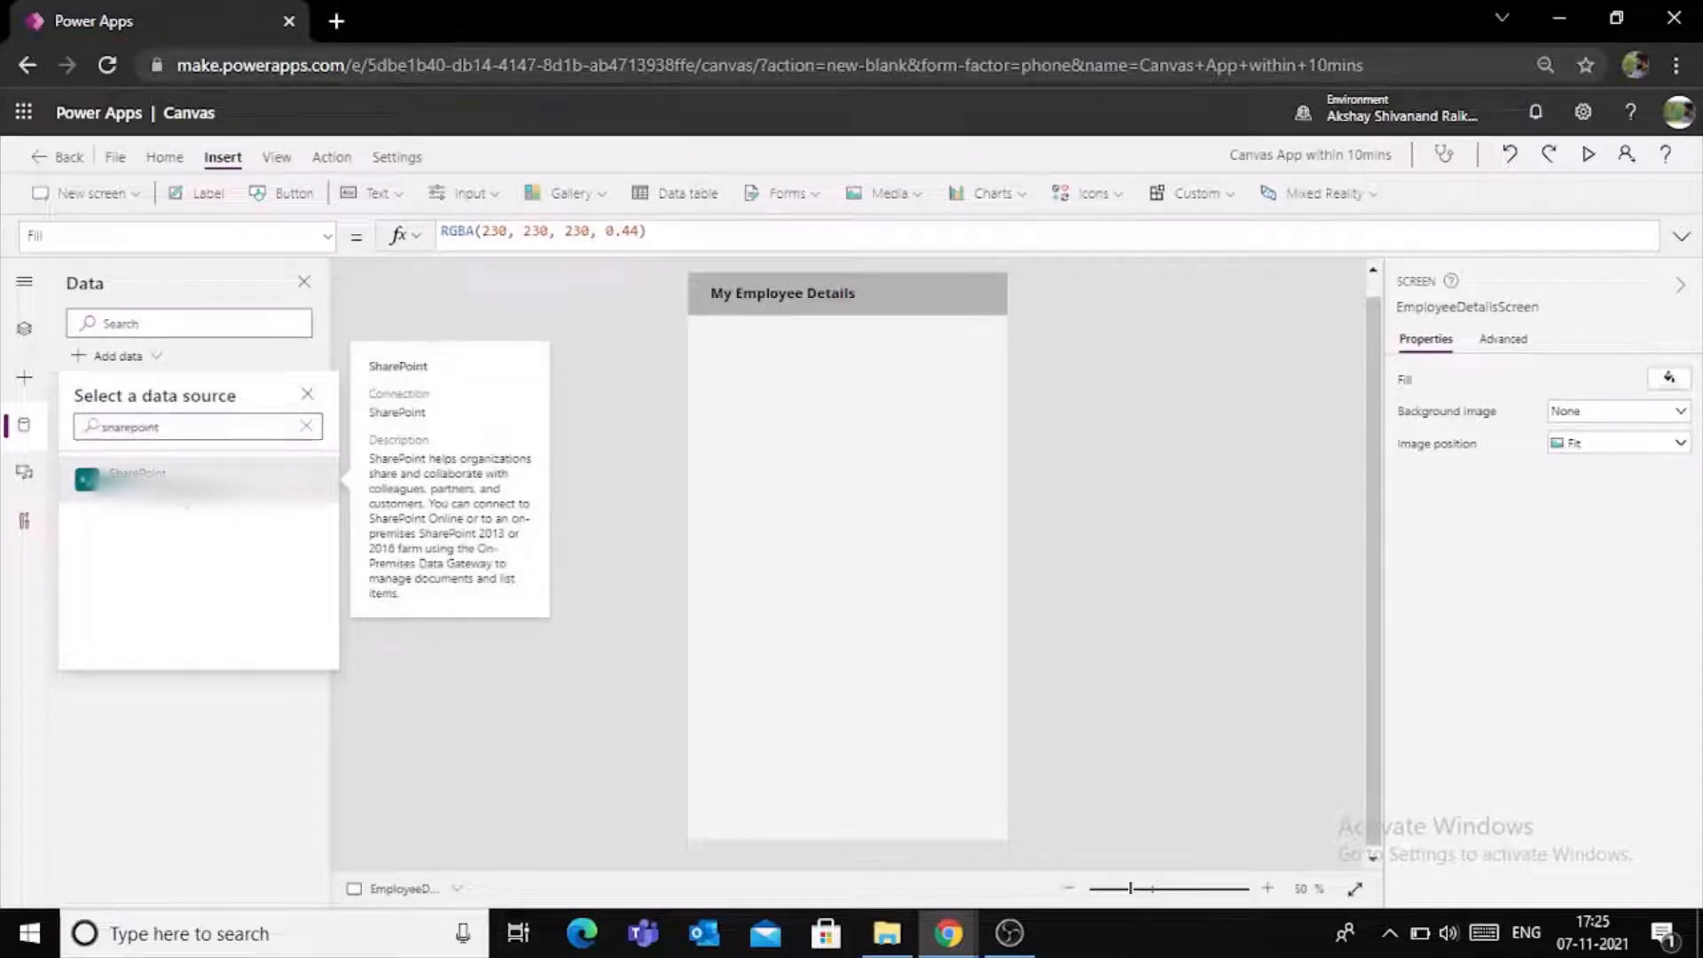
pyautogui.click(180, 486)
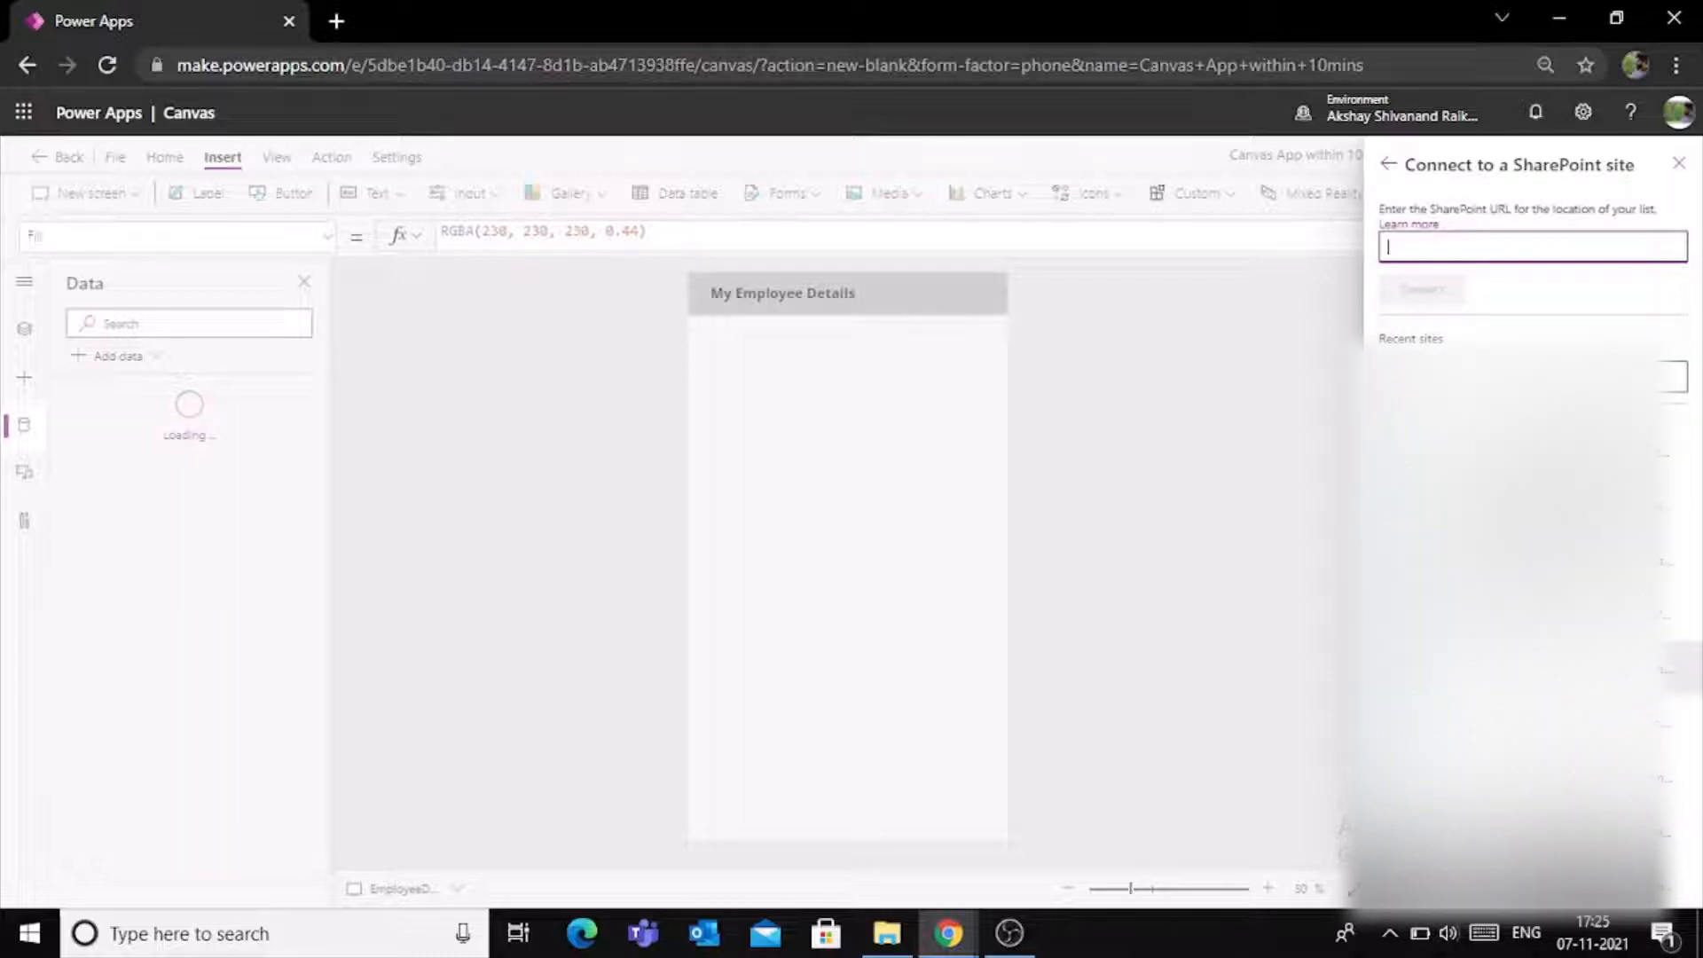
pyautogui.click(1518, 668)
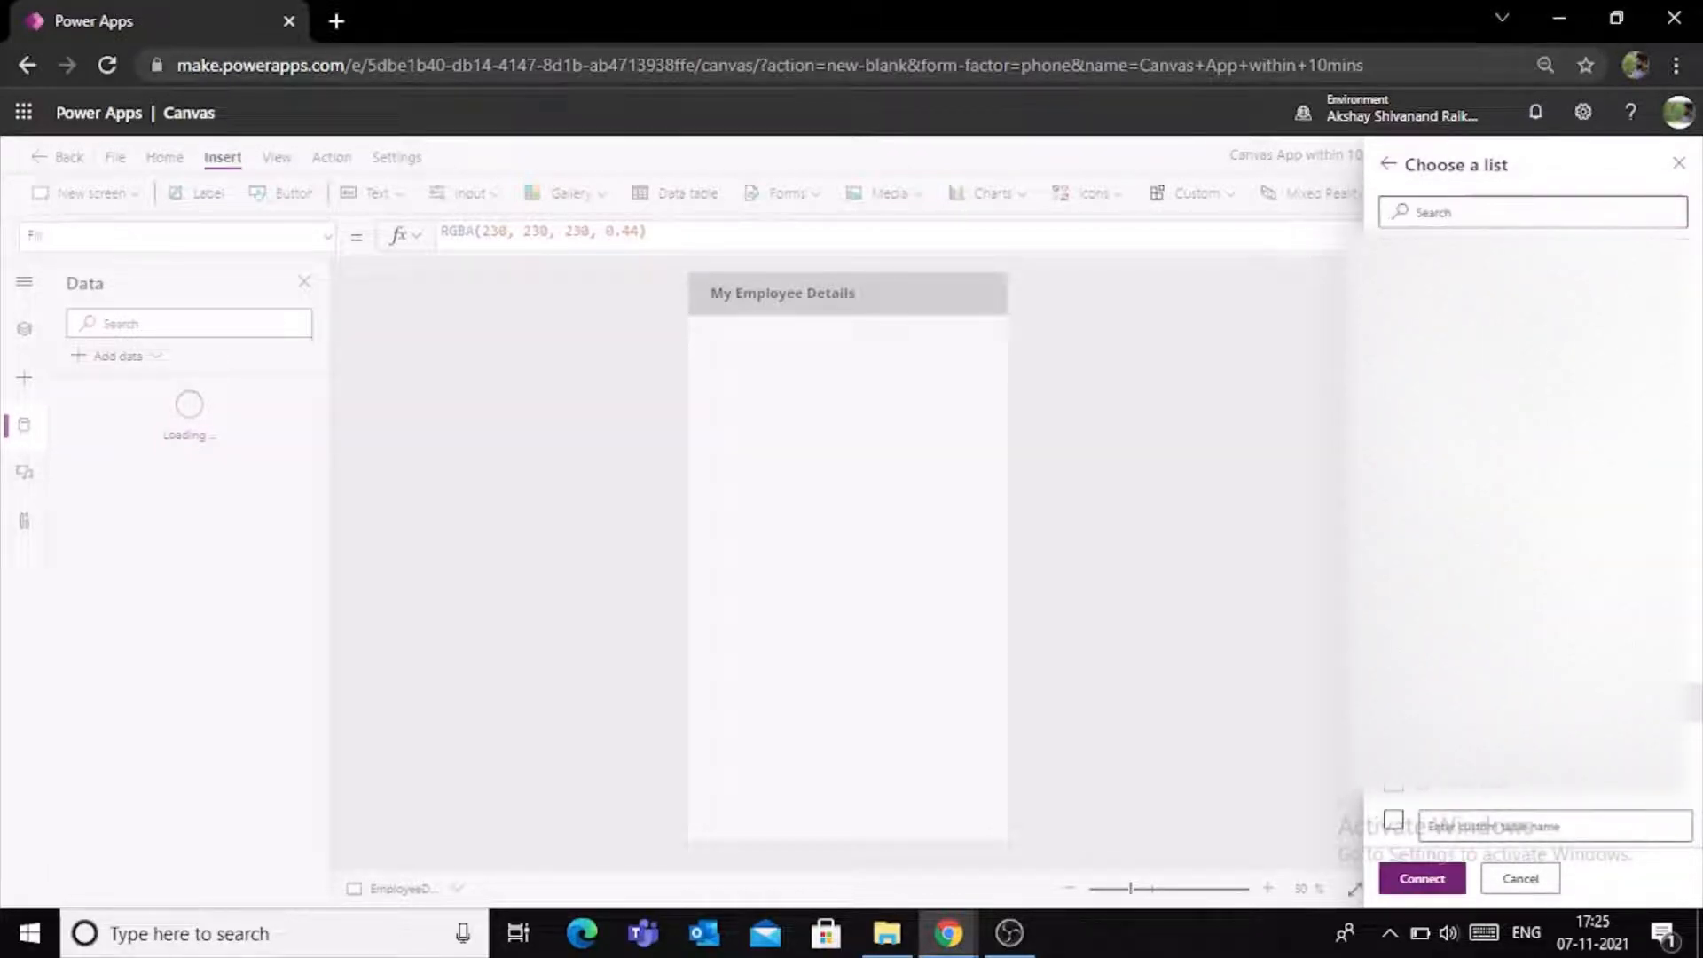
pyautogui.click(1420, 879)
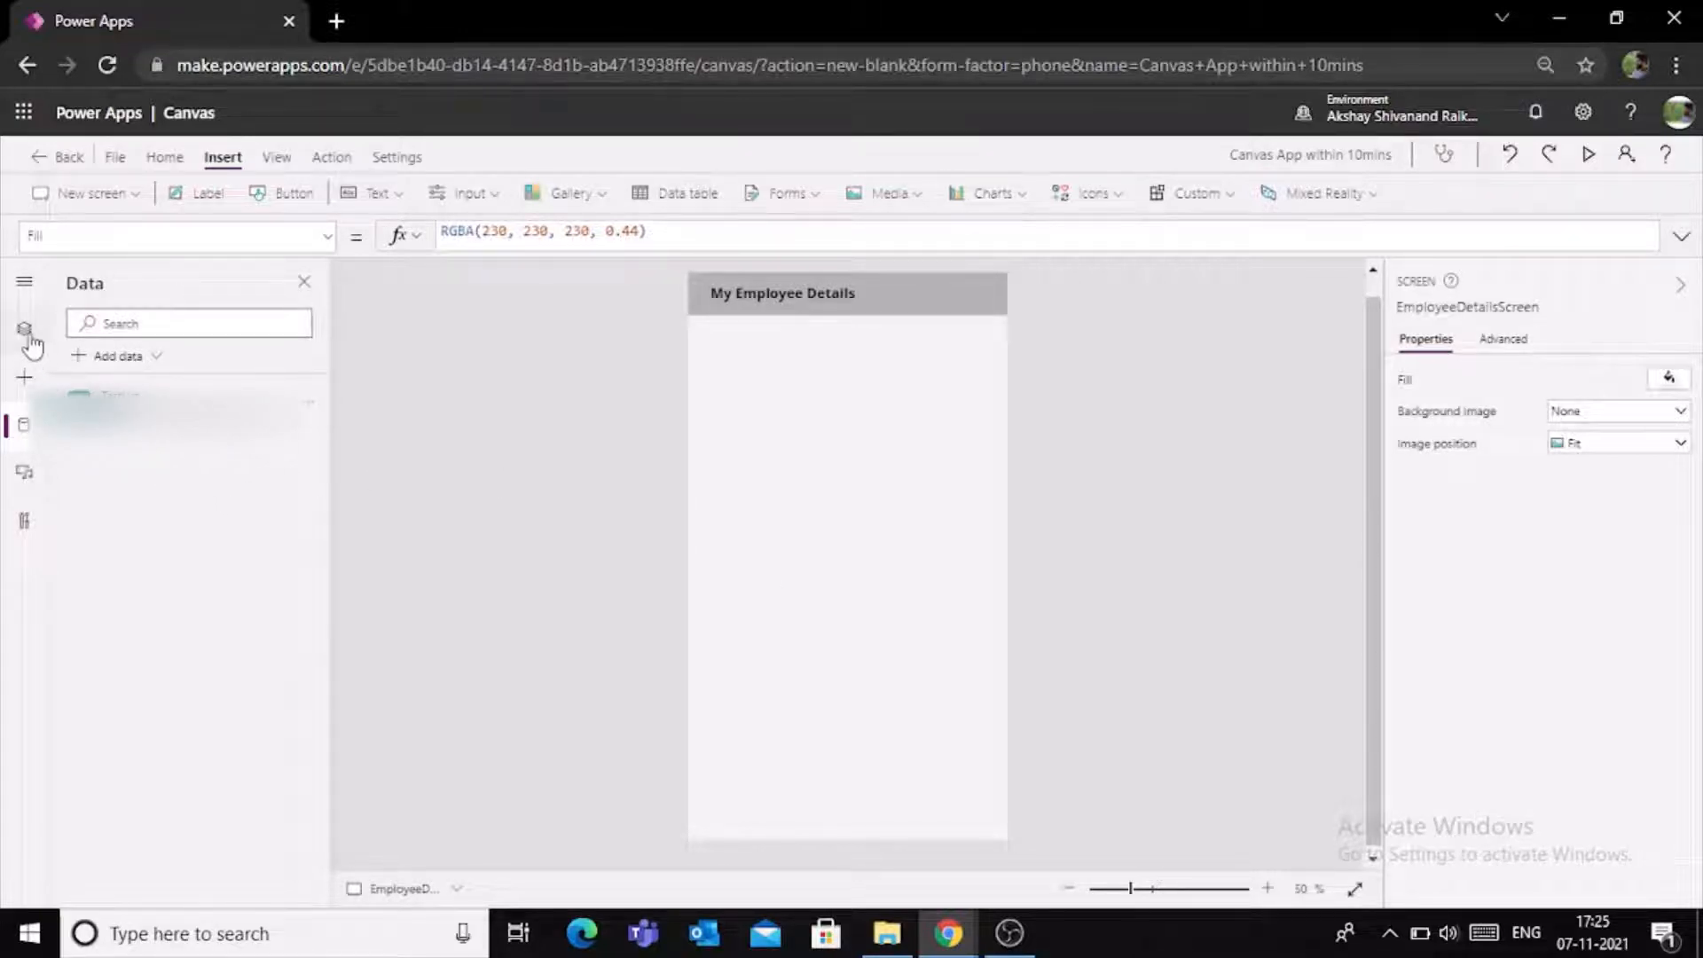
# - Add a text input directly below the My Employee Details header and stretch it to the full screen width
pyautogui.moveTo(303, 389)
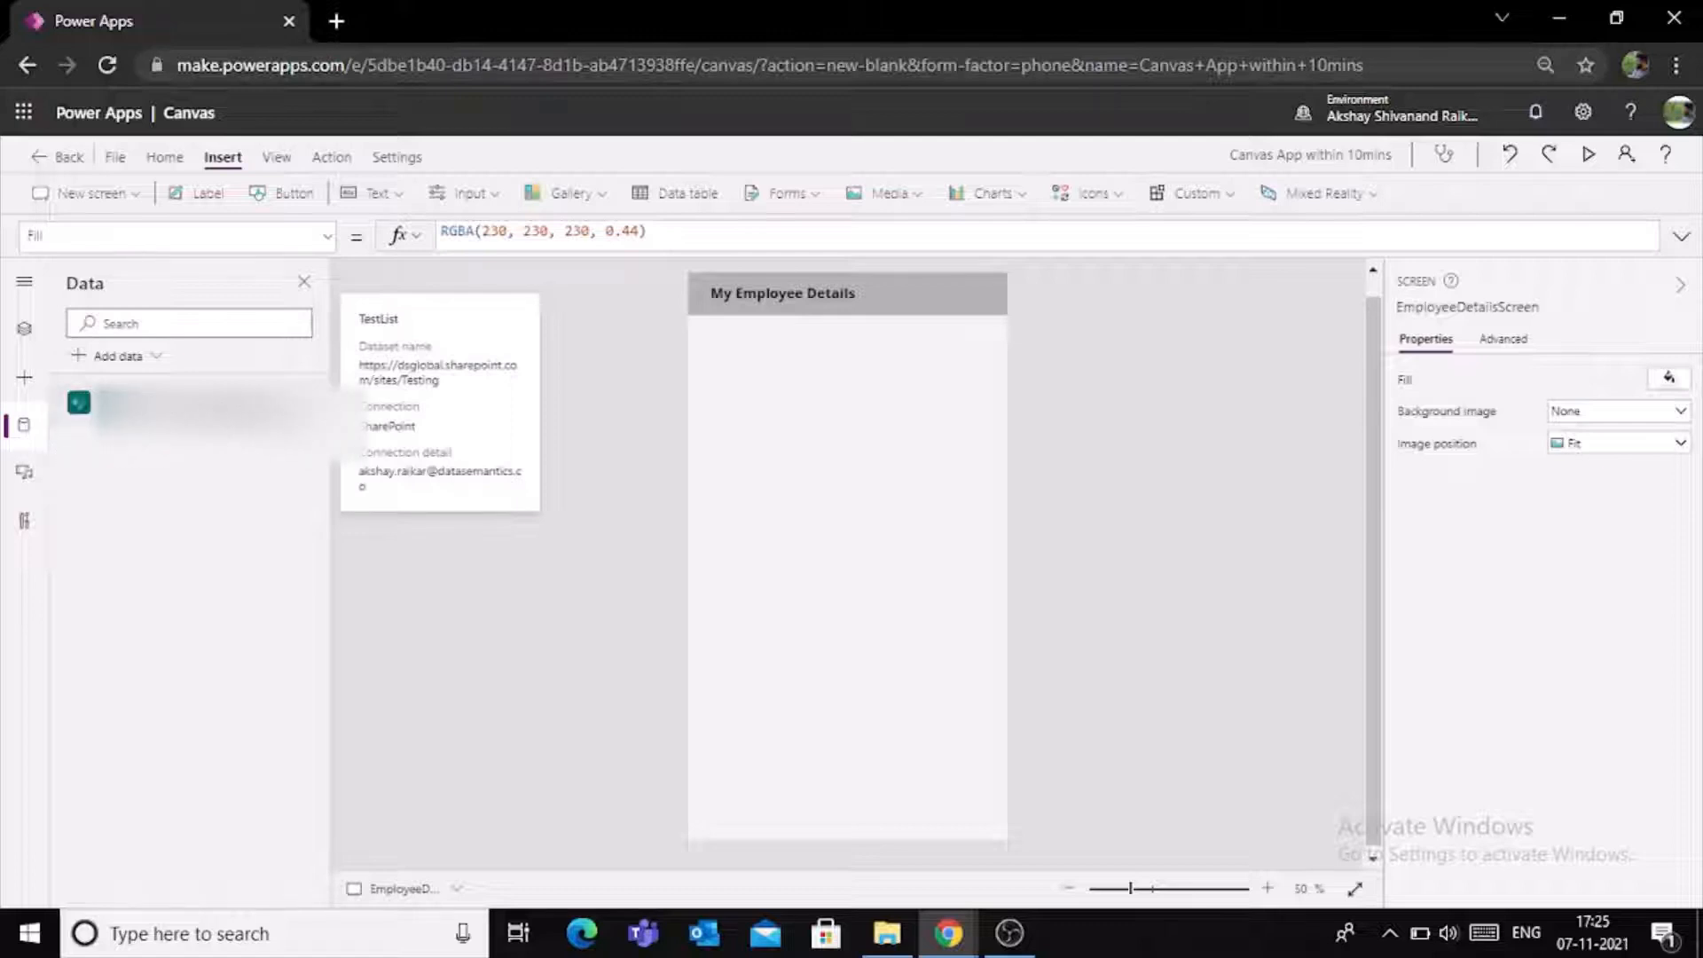
pyautogui.click(29, 342)
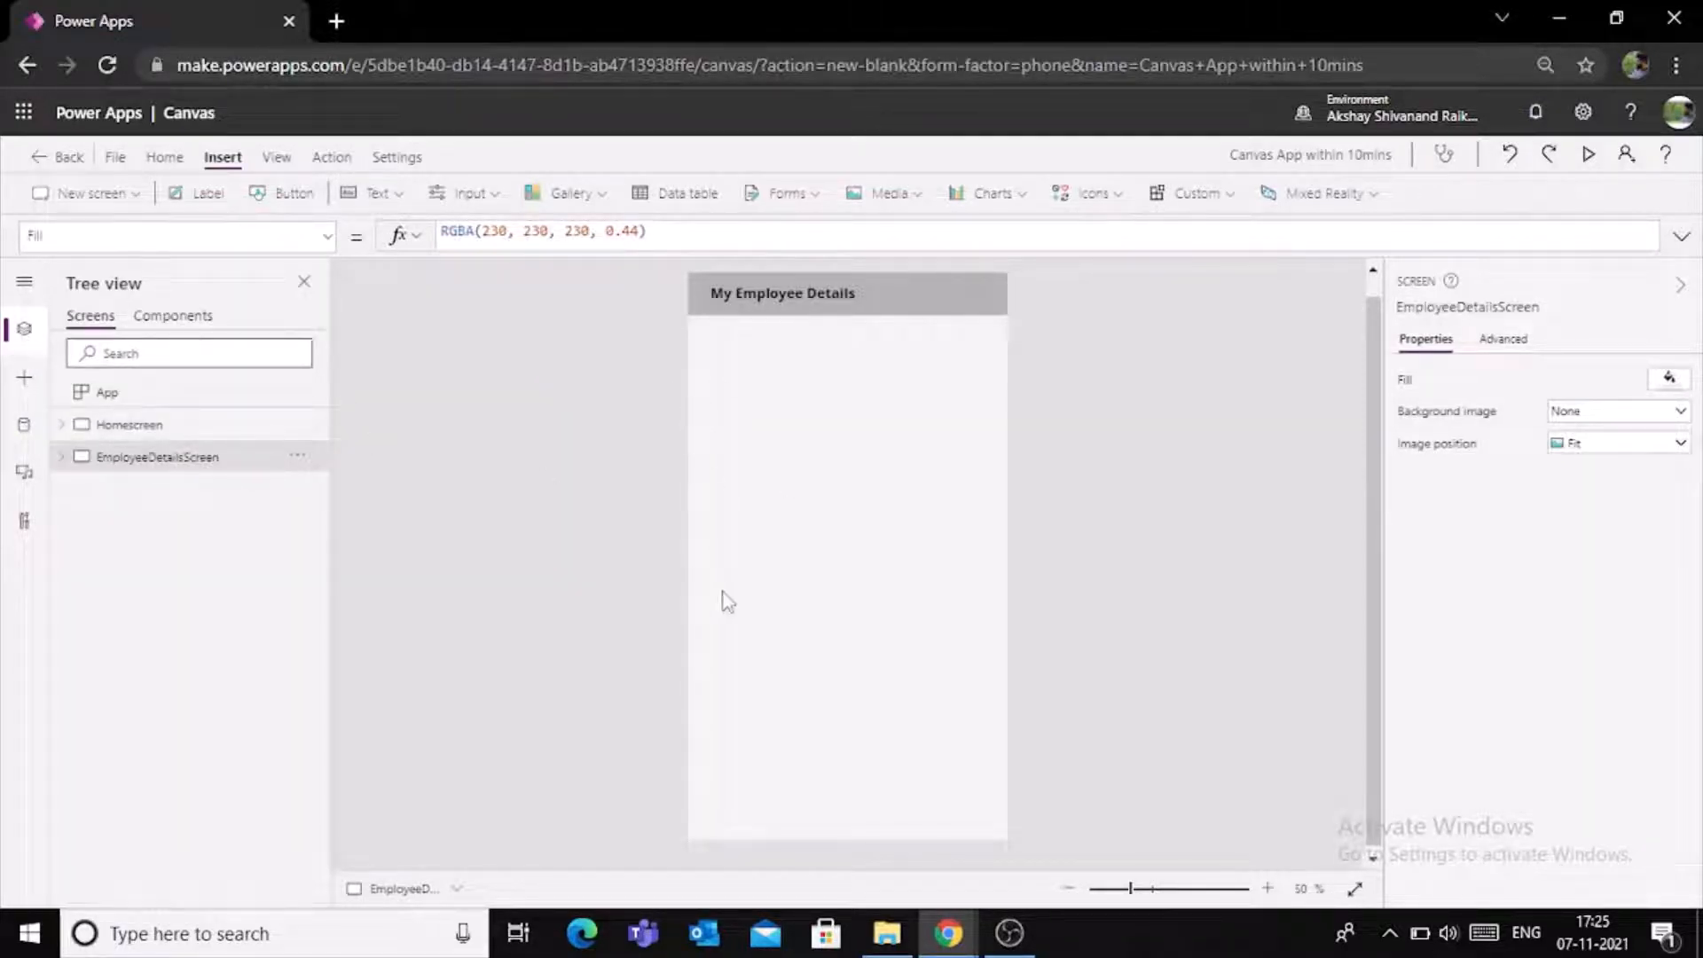
pyautogui.click(385, 204)
pyautogui.click(389, 273)
pyautogui.moveTo(789, 318); pyautogui.dragTo(764, 330)
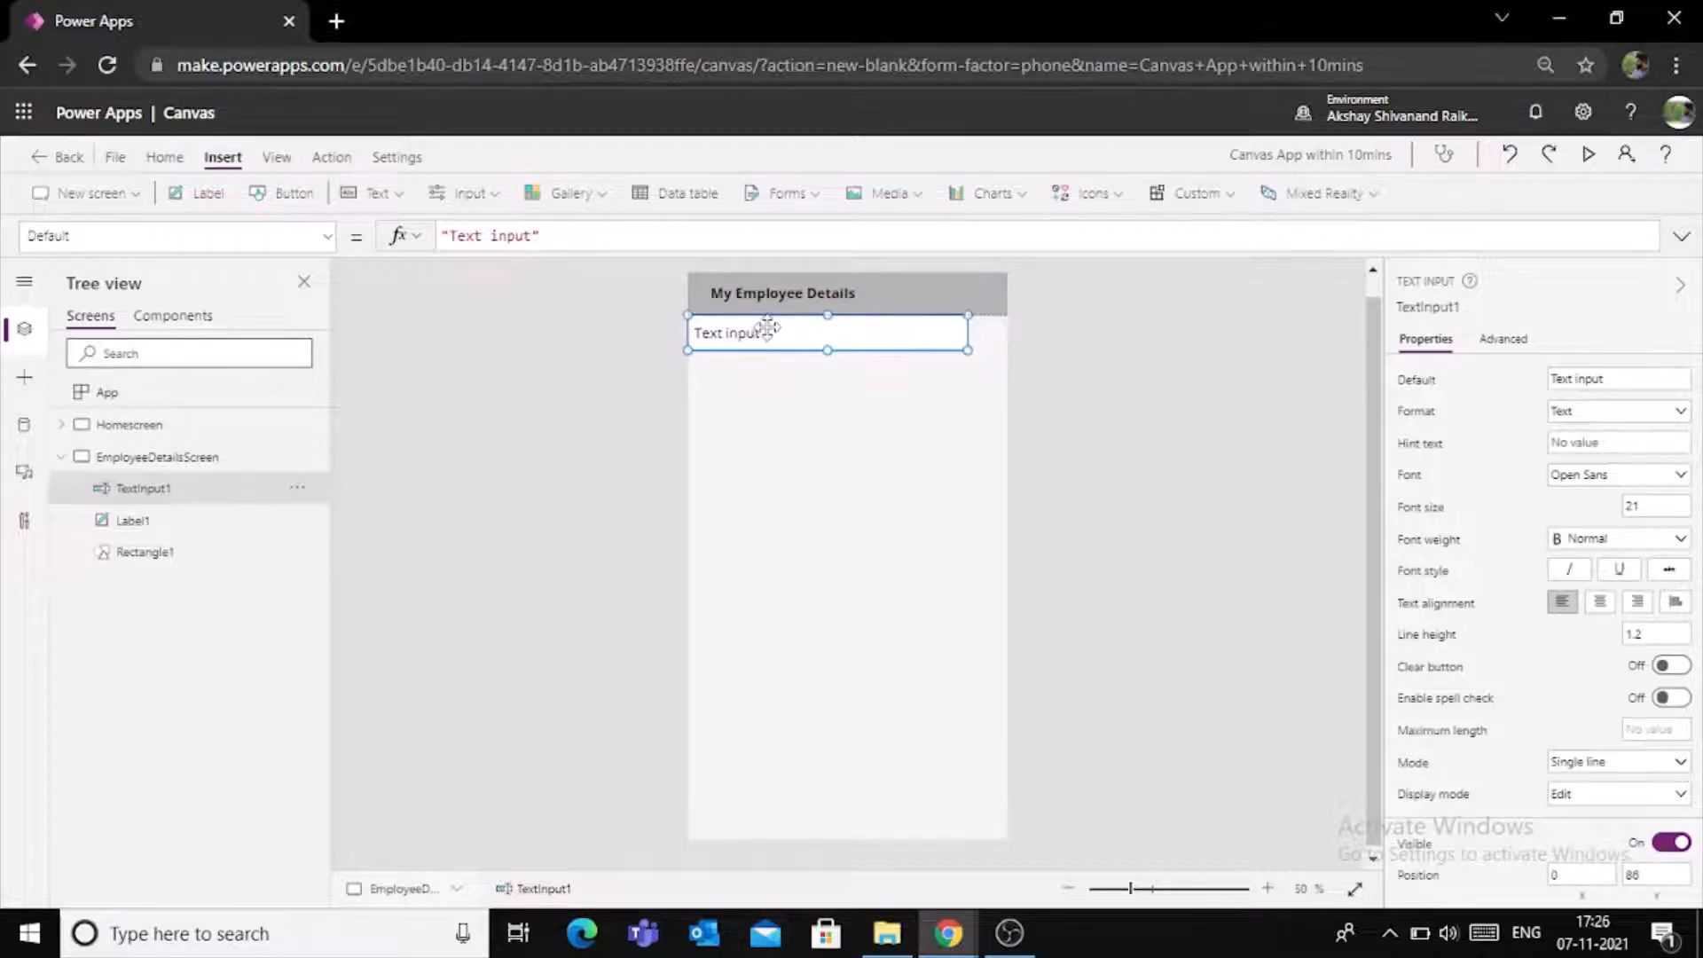
pyautogui.moveTo(968, 350); pyautogui.dragTo(1008, 350)
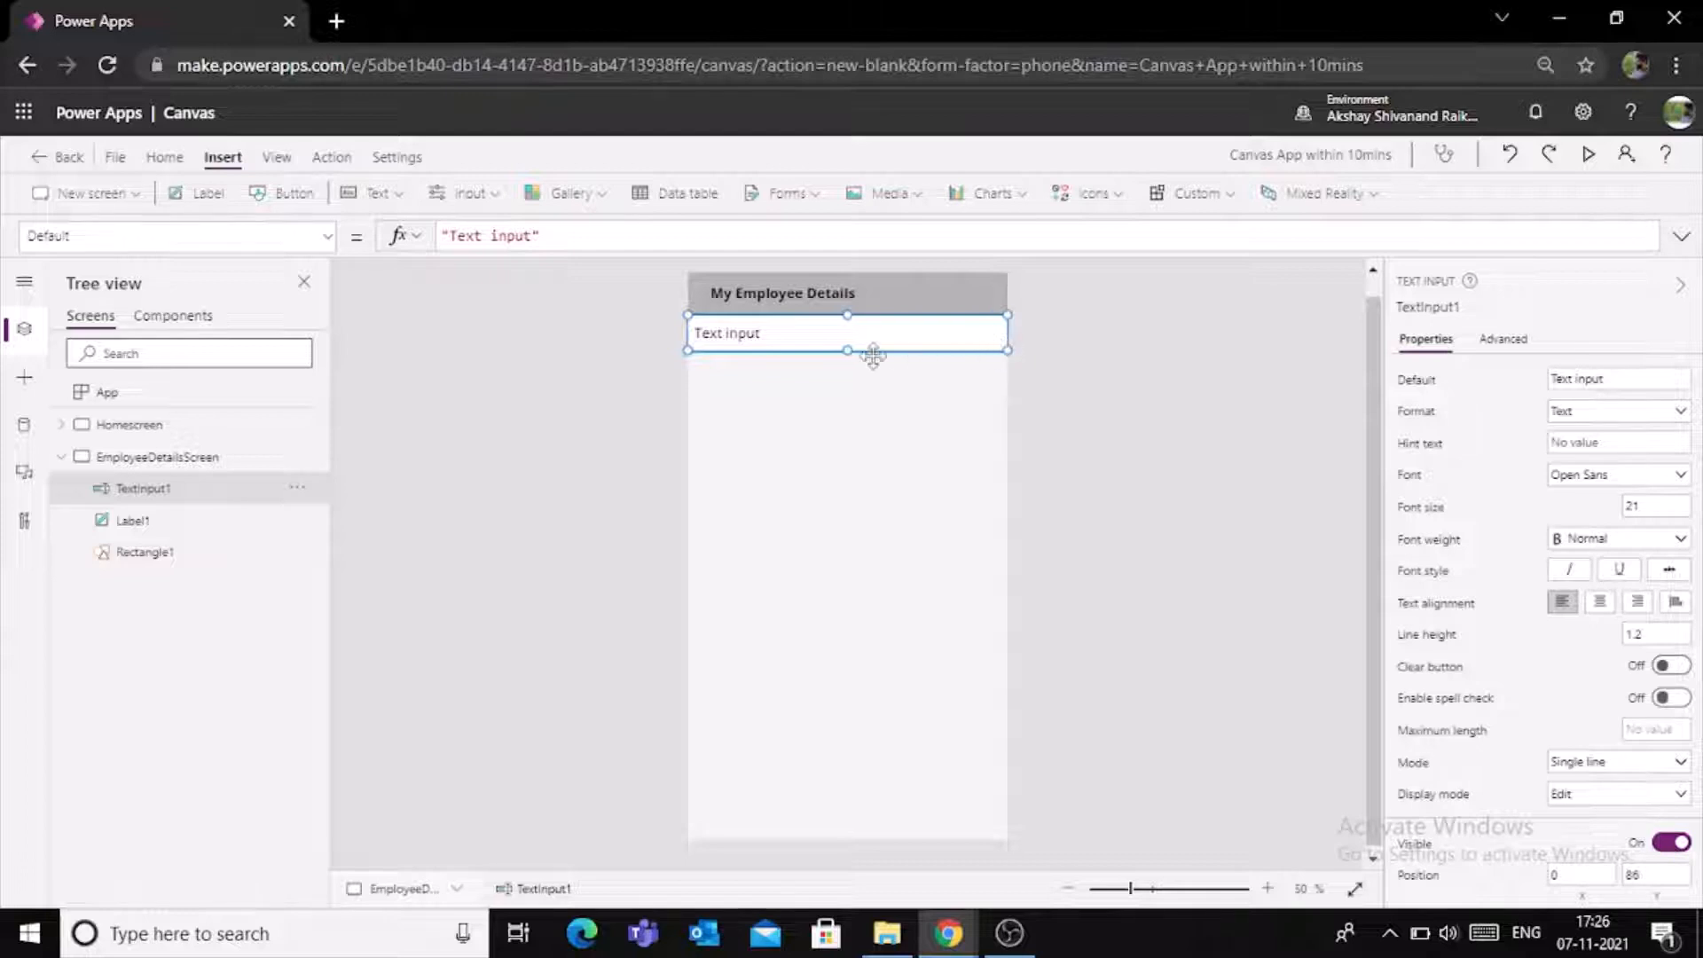
# - Clear the text input's default text and set its hint text to "Search"
pyautogui.moveTo(1608, 380); pyautogui.dragTo(1550, 383)
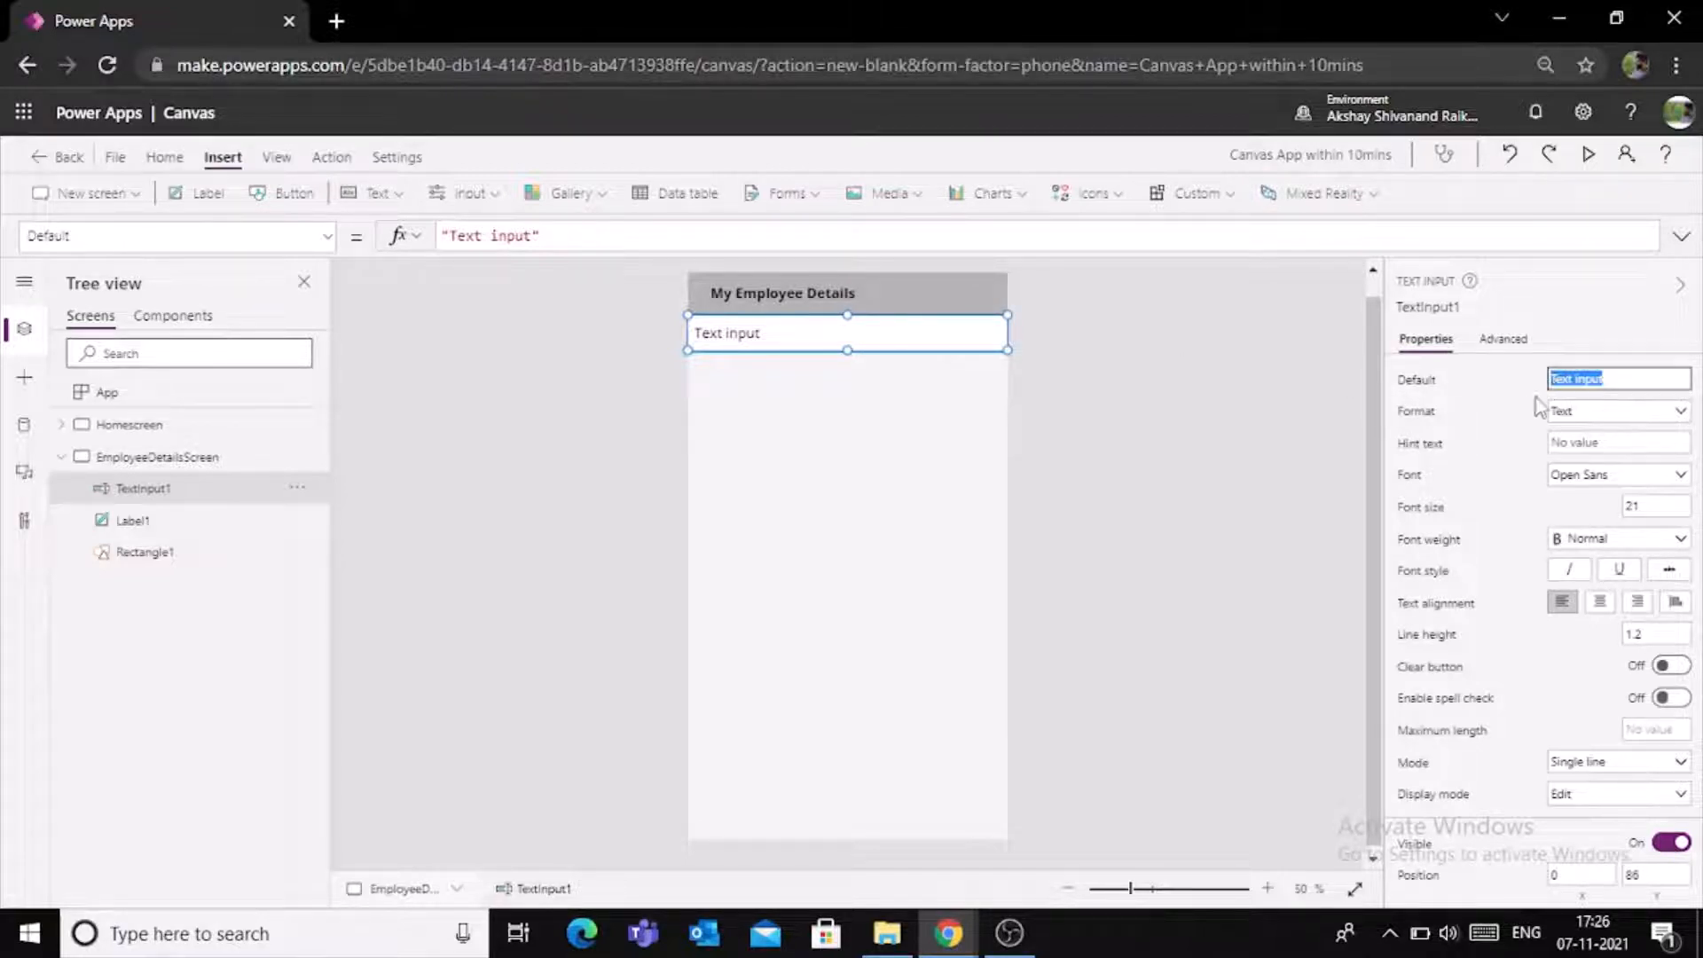
pyautogui.press('BackSpace')
pyautogui.click(1617, 446)
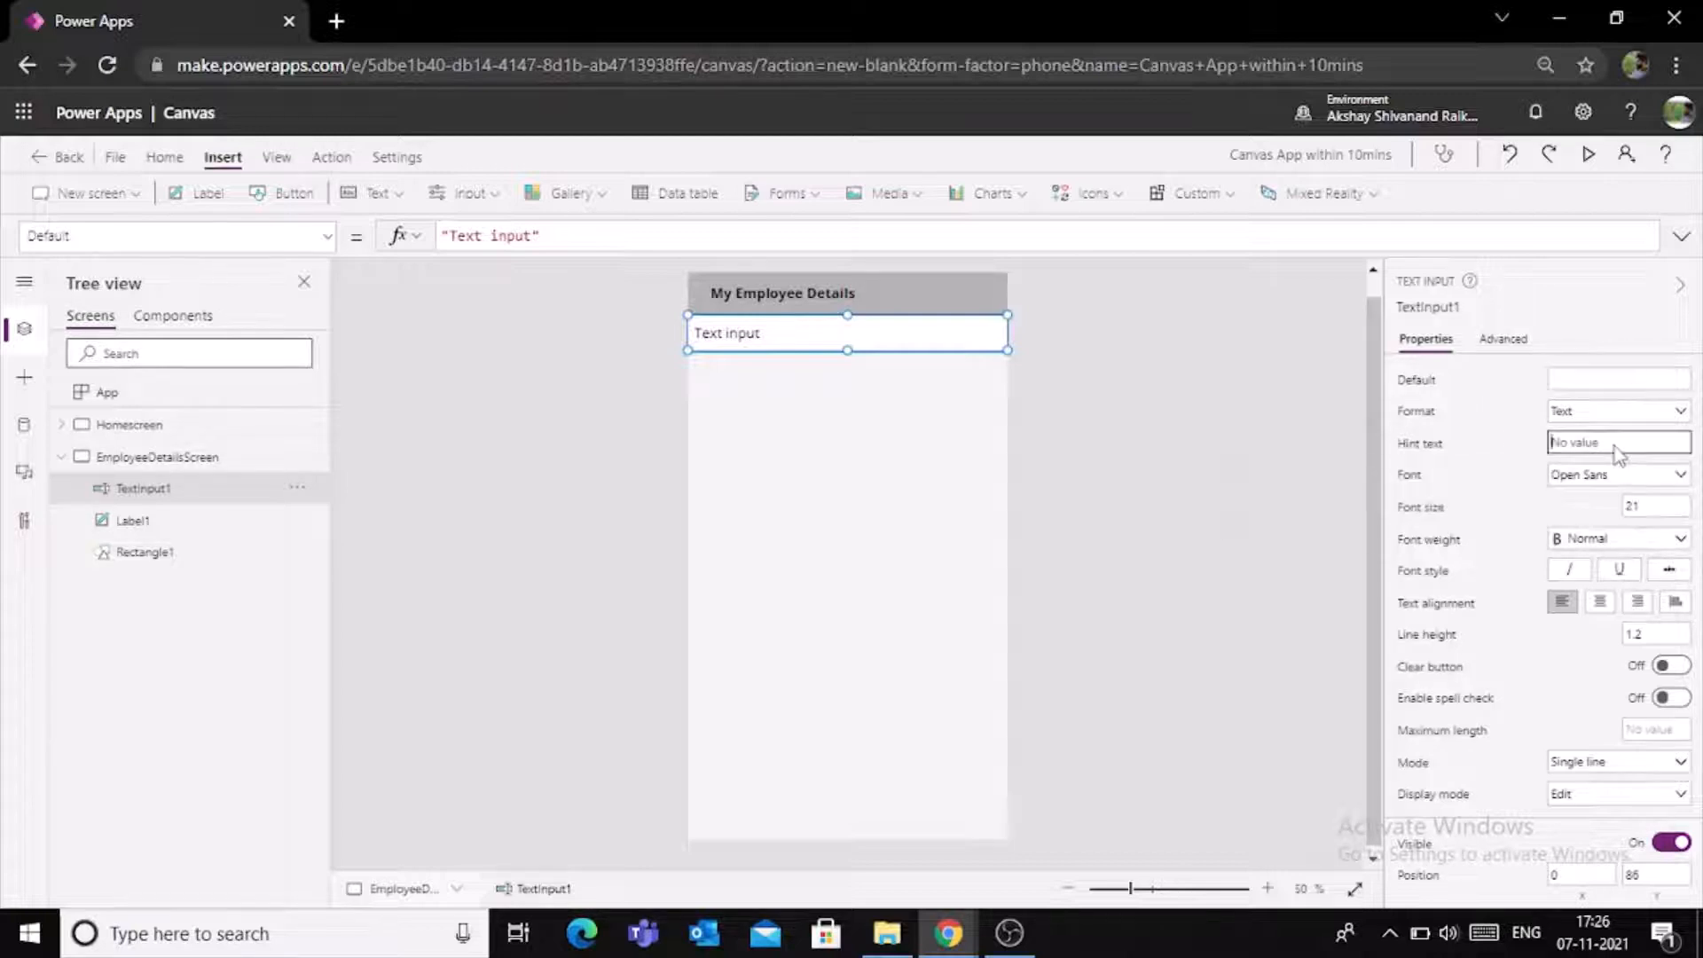
pyautogui.write('Search')
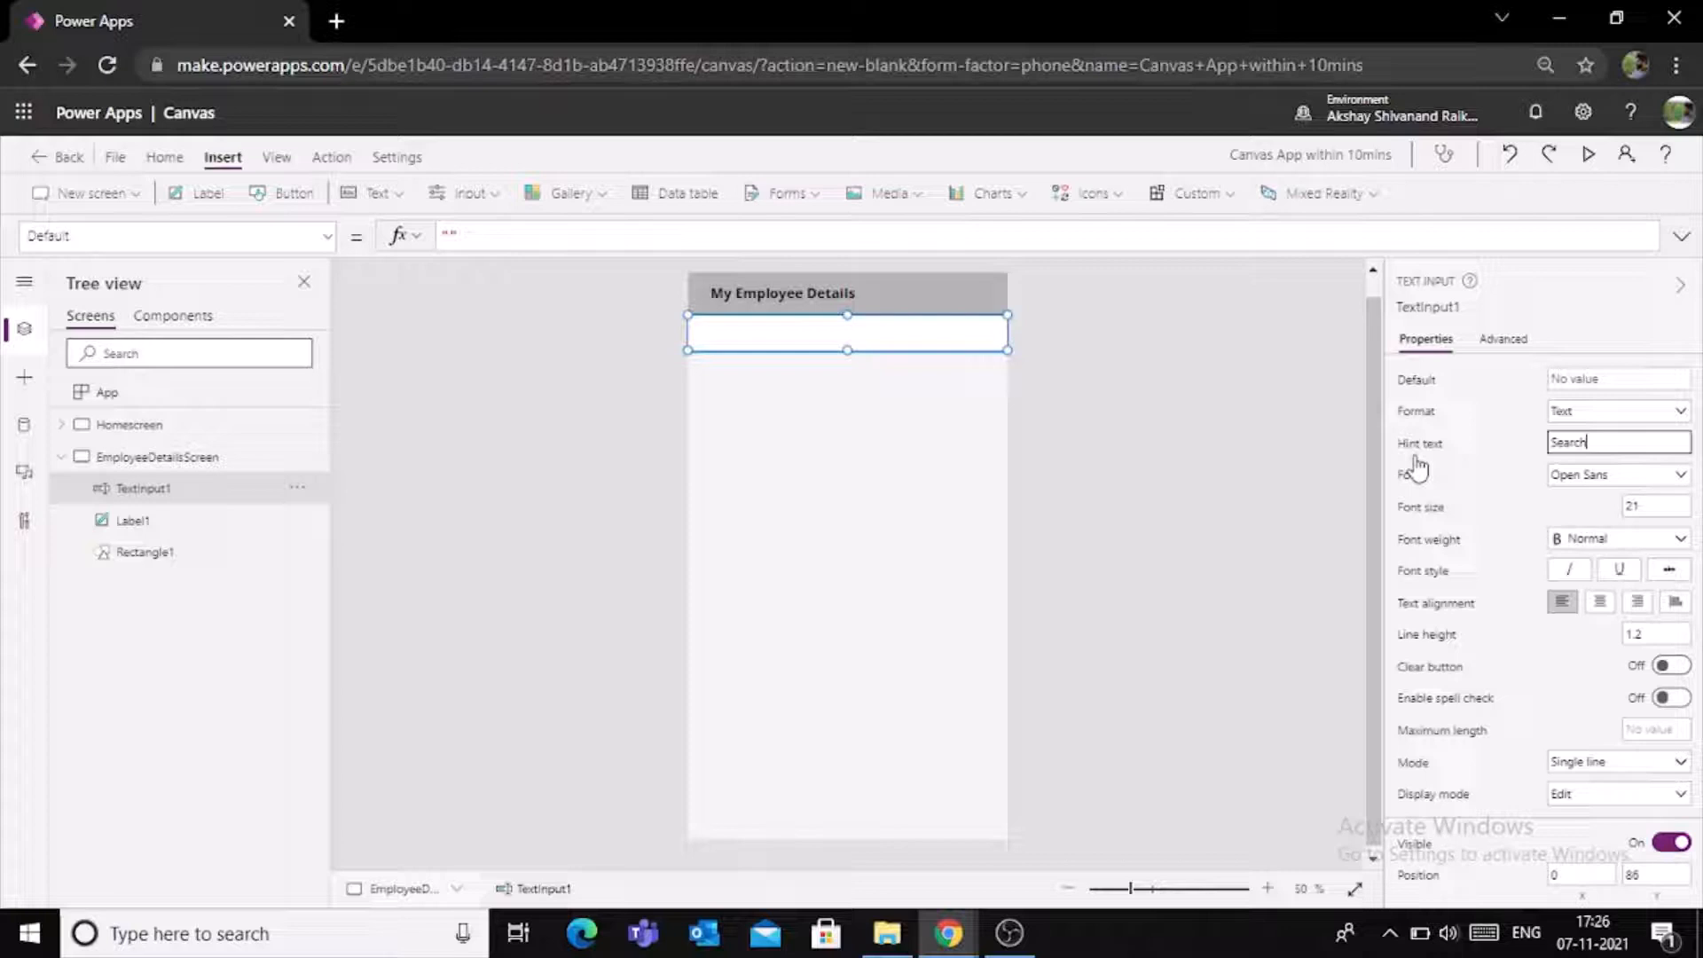
pyautogui.click(1242, 451)
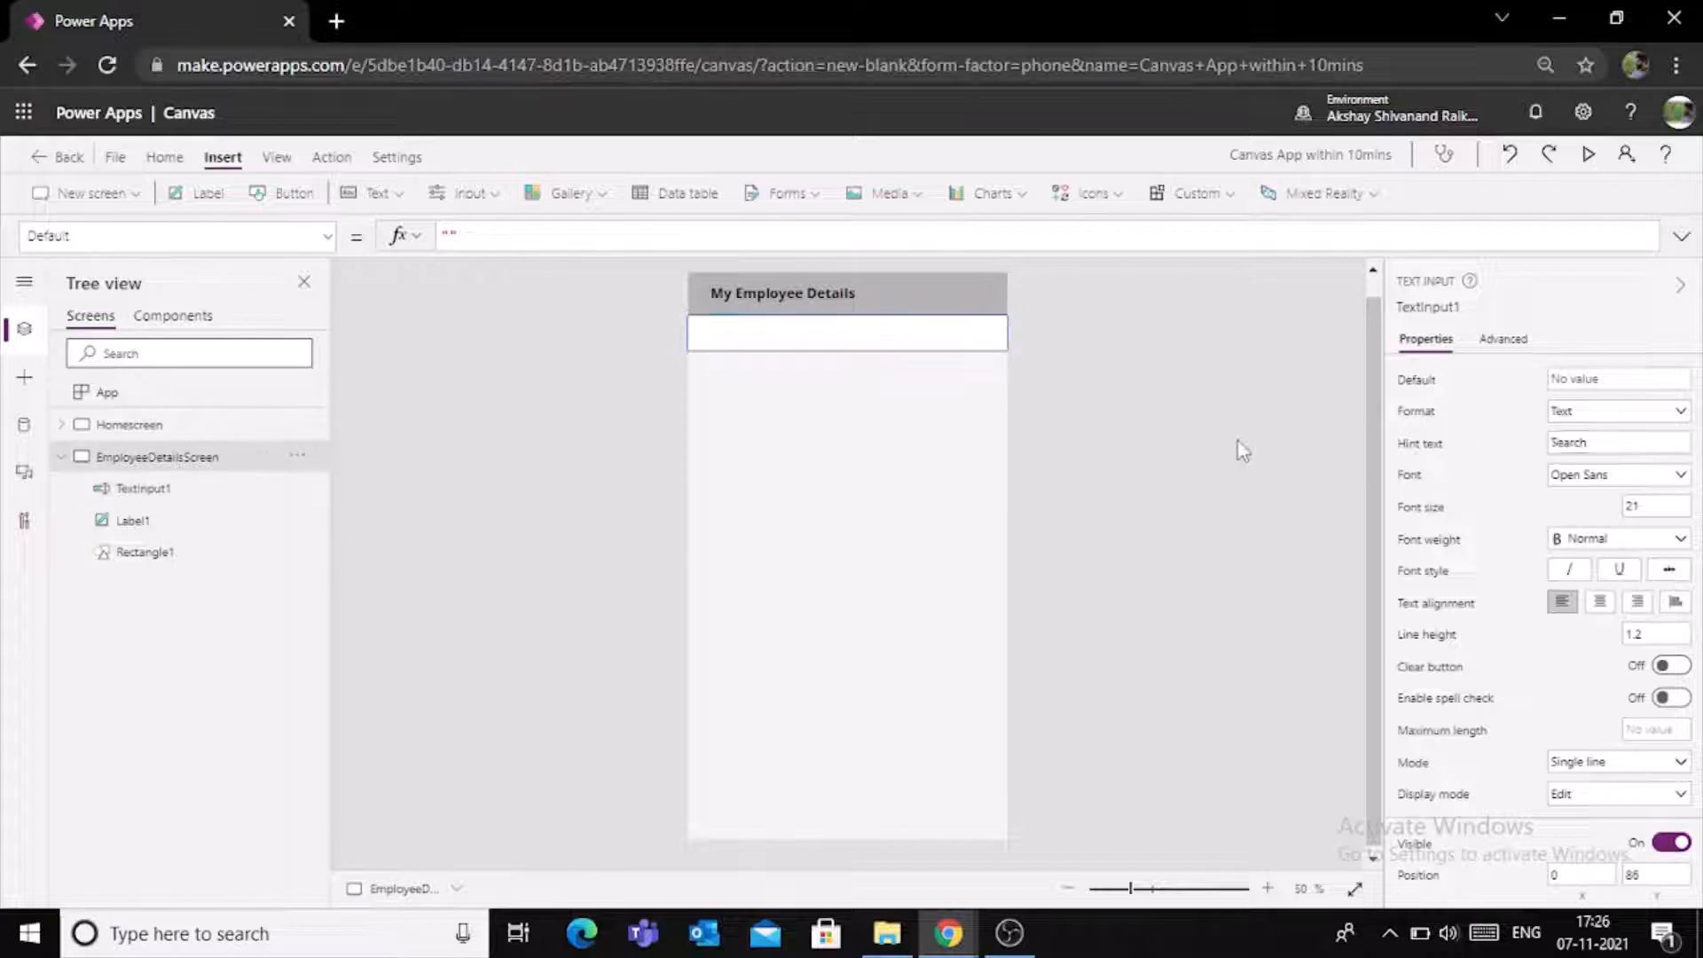
pyautogui.click(971, 343)
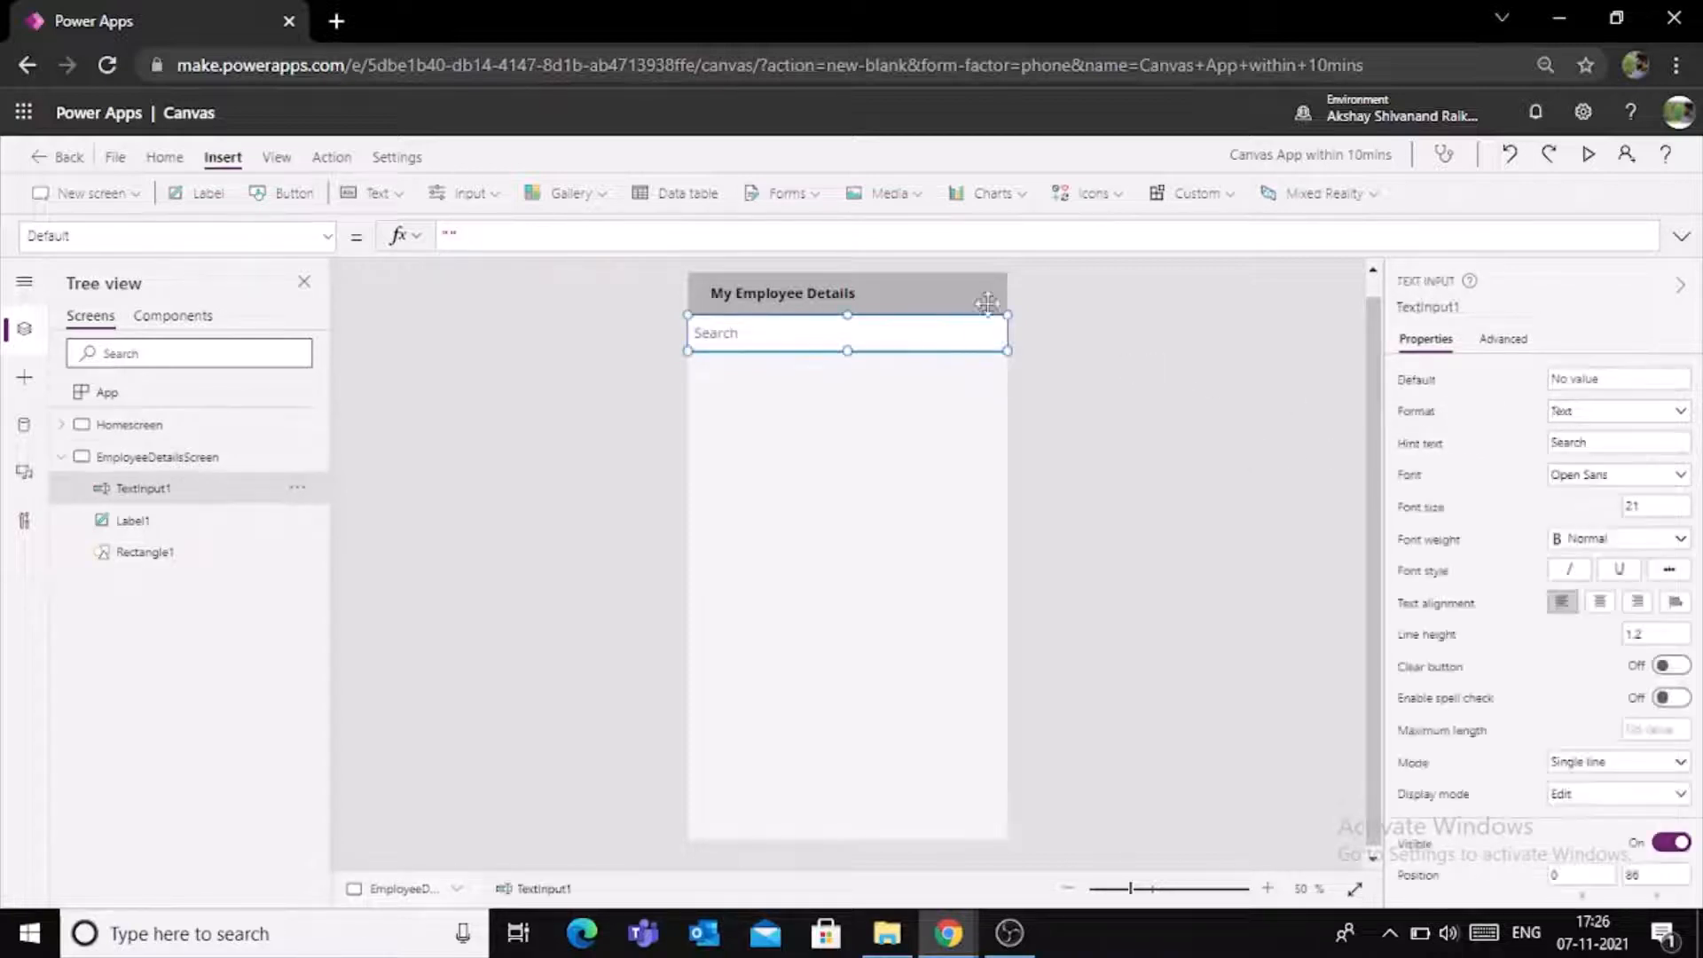
# - Insert a Search icon and place it inside the right end of the search box
pyautogui.click(1100, 196)
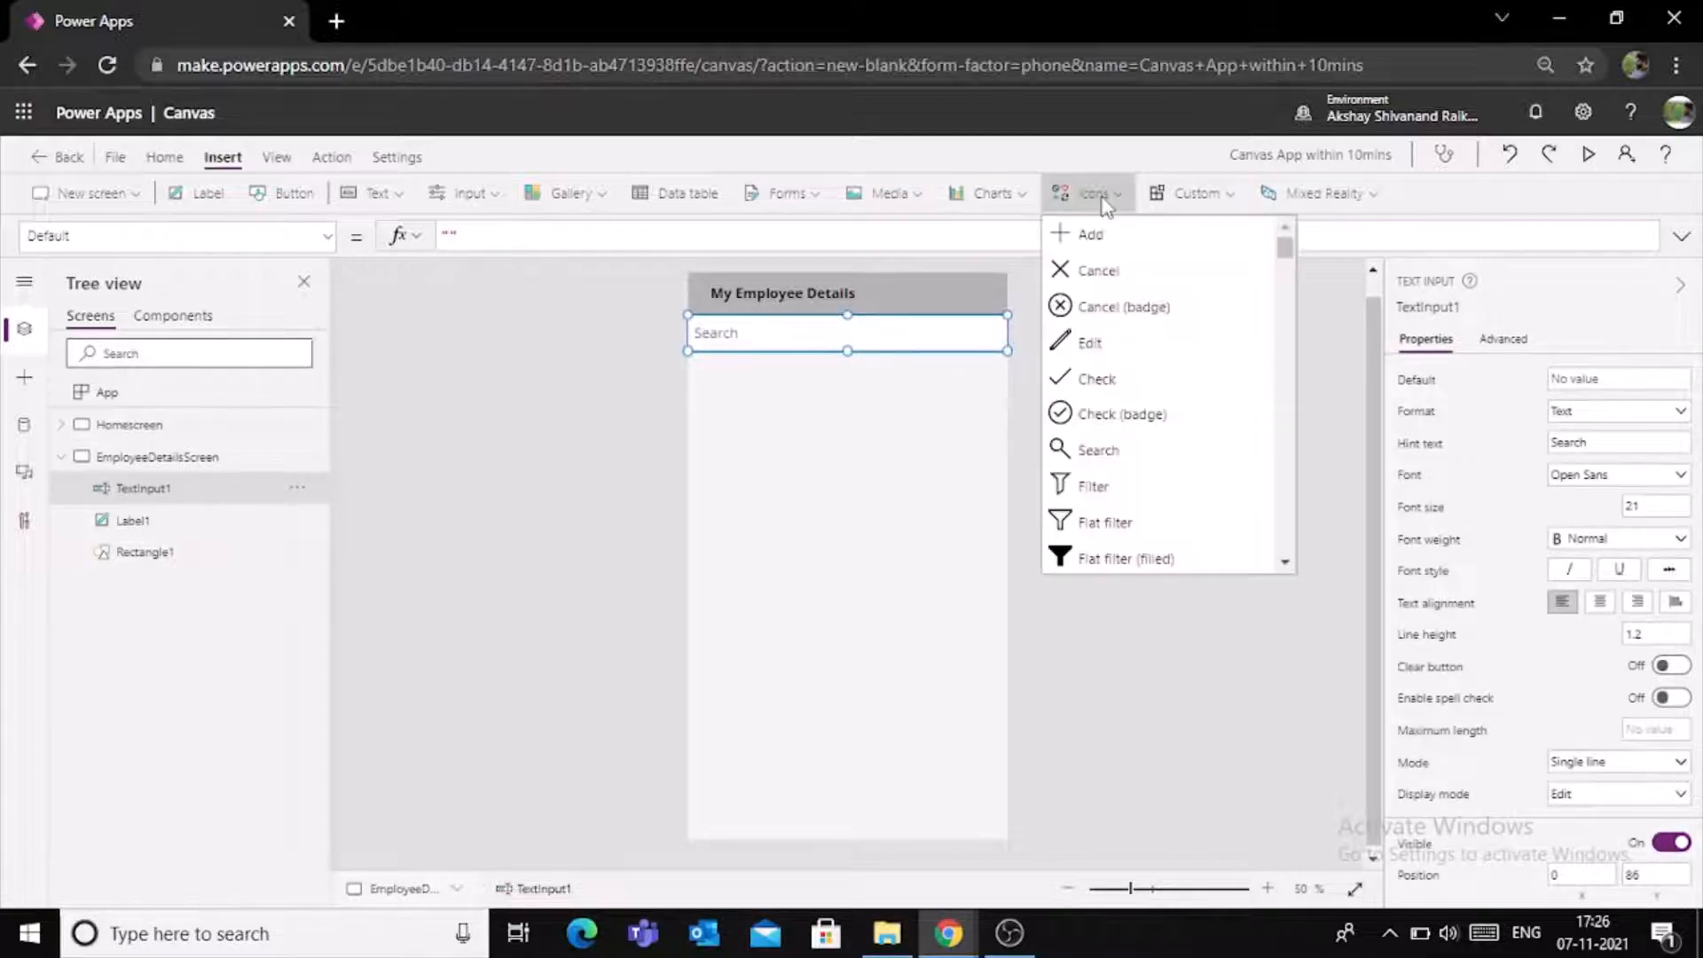
pyautogui.click(1103, 449)
pyautogui.moveTo(741, 322); pyautogui.dragTo(989, 334)
pyautogui.click(973, 709)
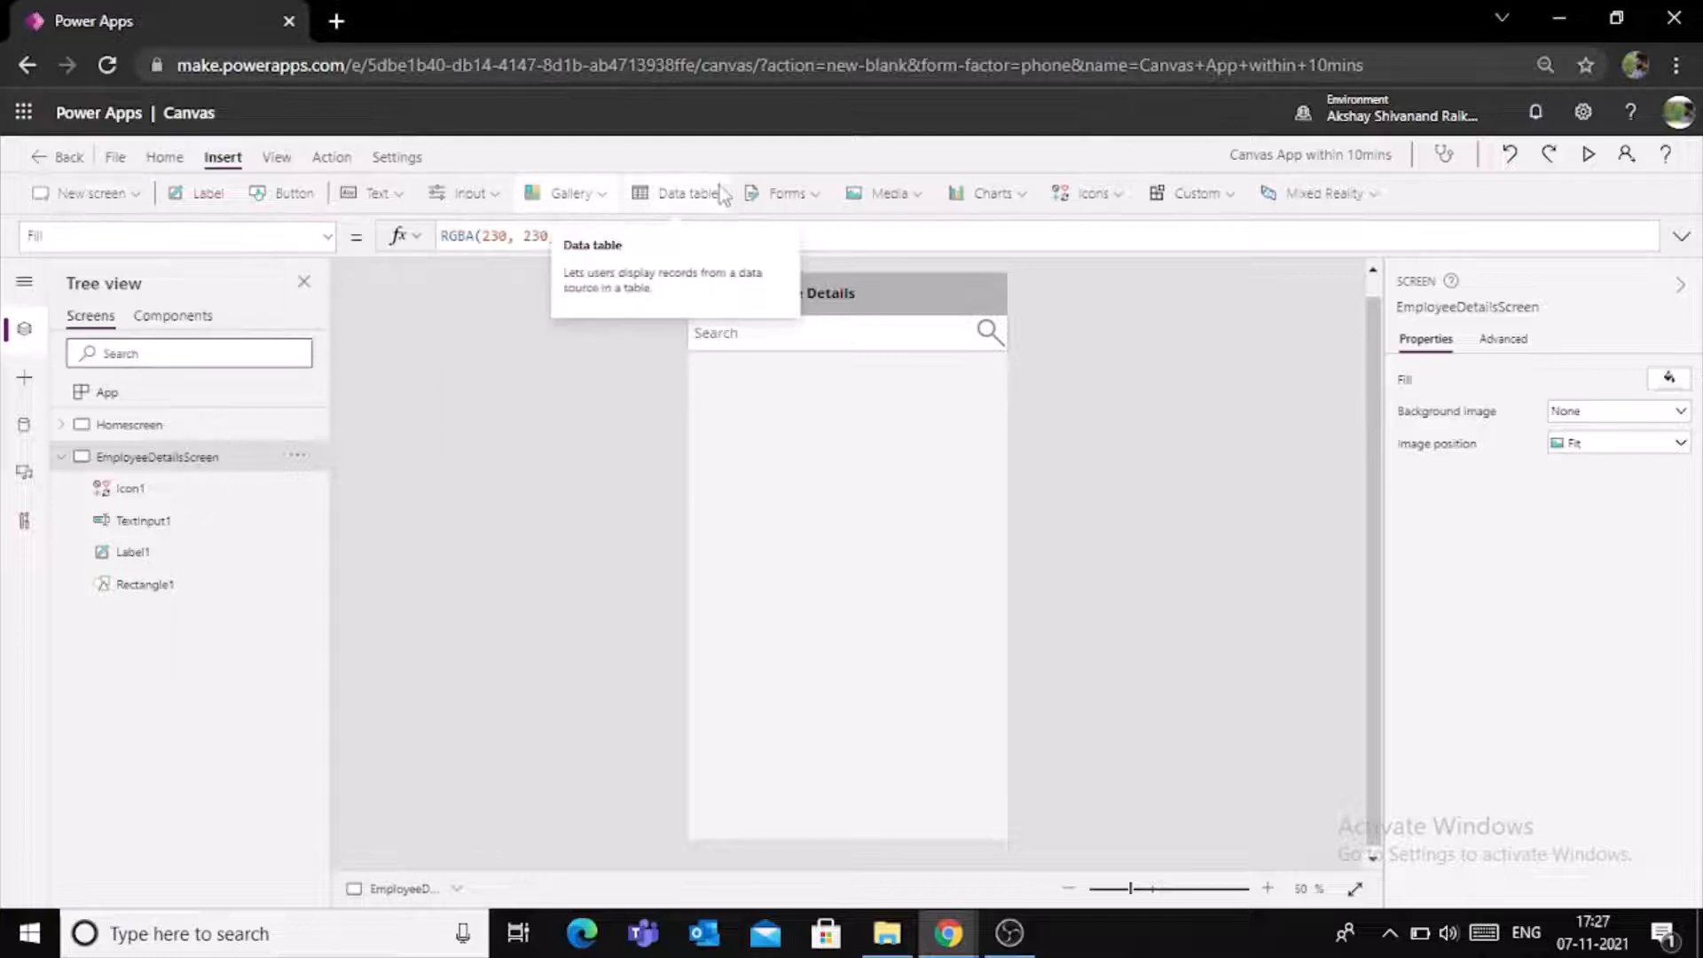
# - Insert a vertical gallery directly below the search box and extend it down to a height of about 957
pyautogui.click(592, 205)
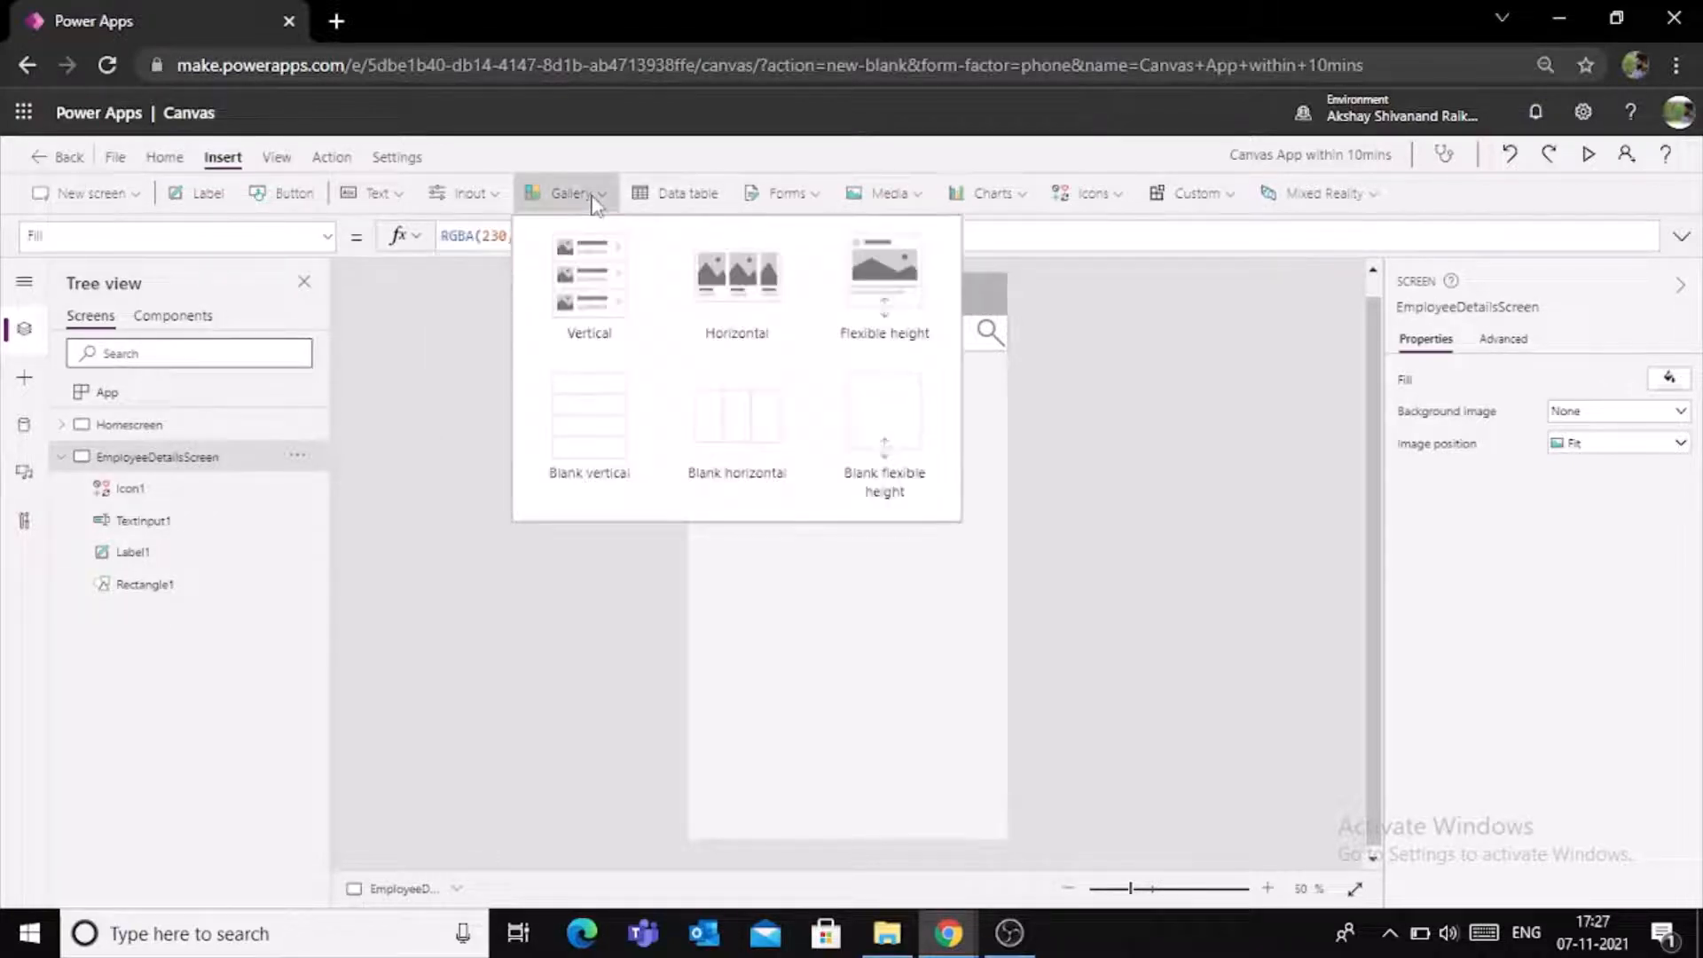
pyautogui.click(583, 284)
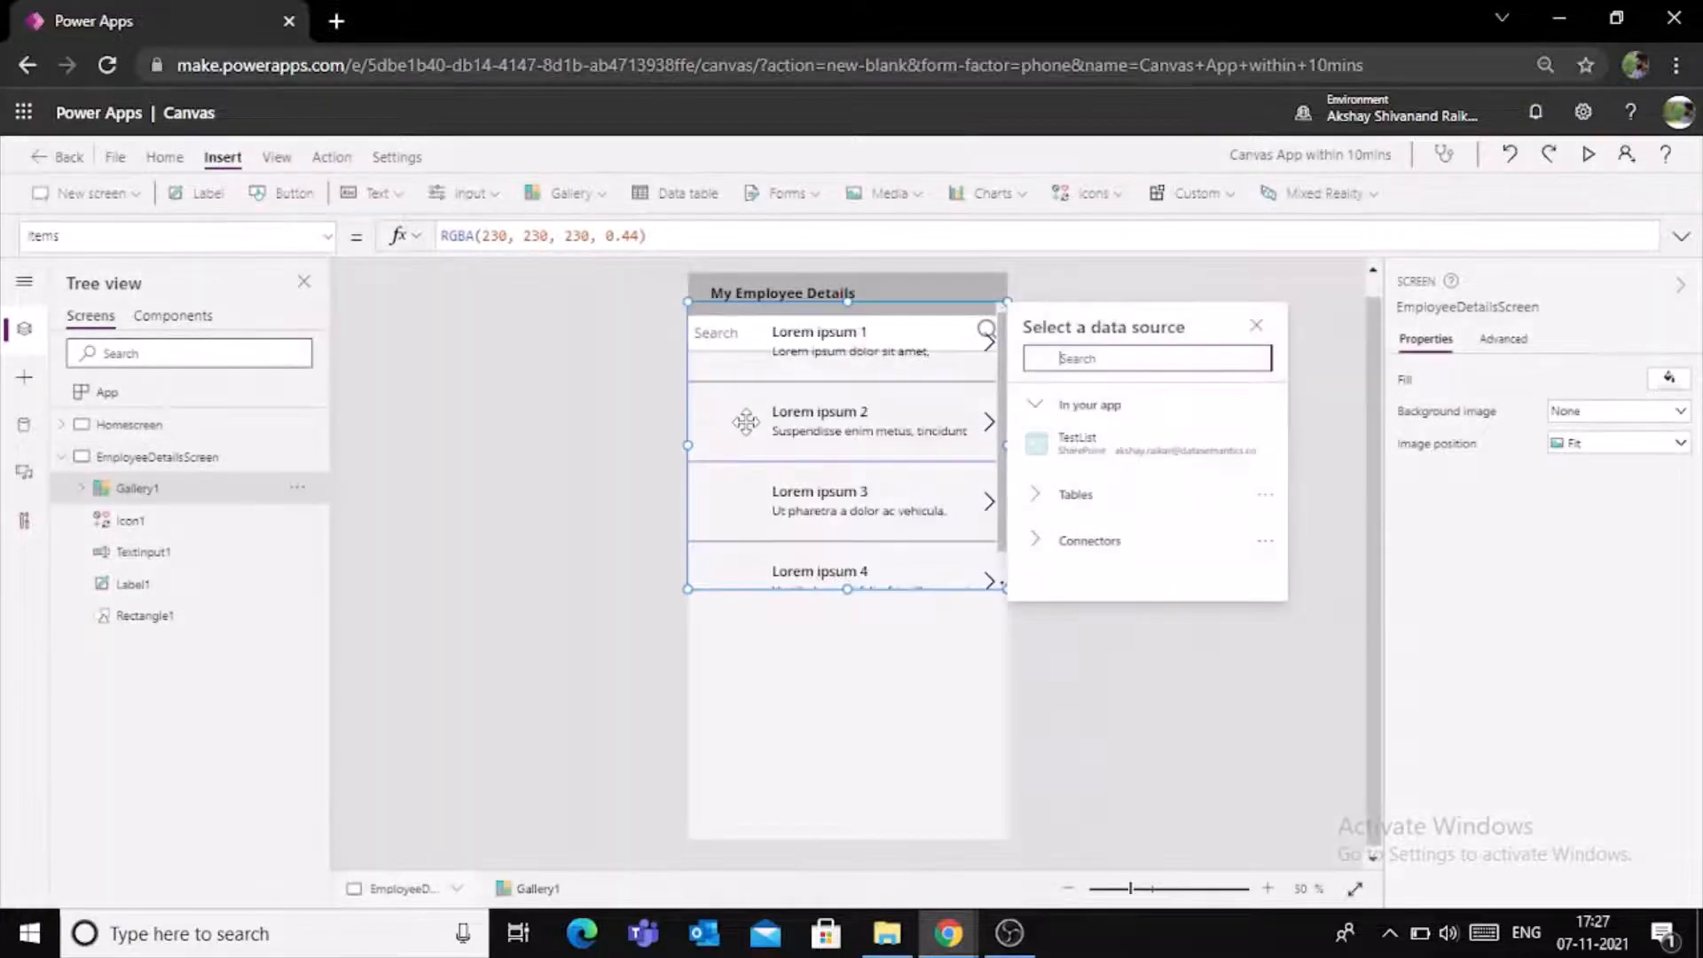
pyautogui.moveTo(745, 421); pyautogui.dragTo(790, 474)
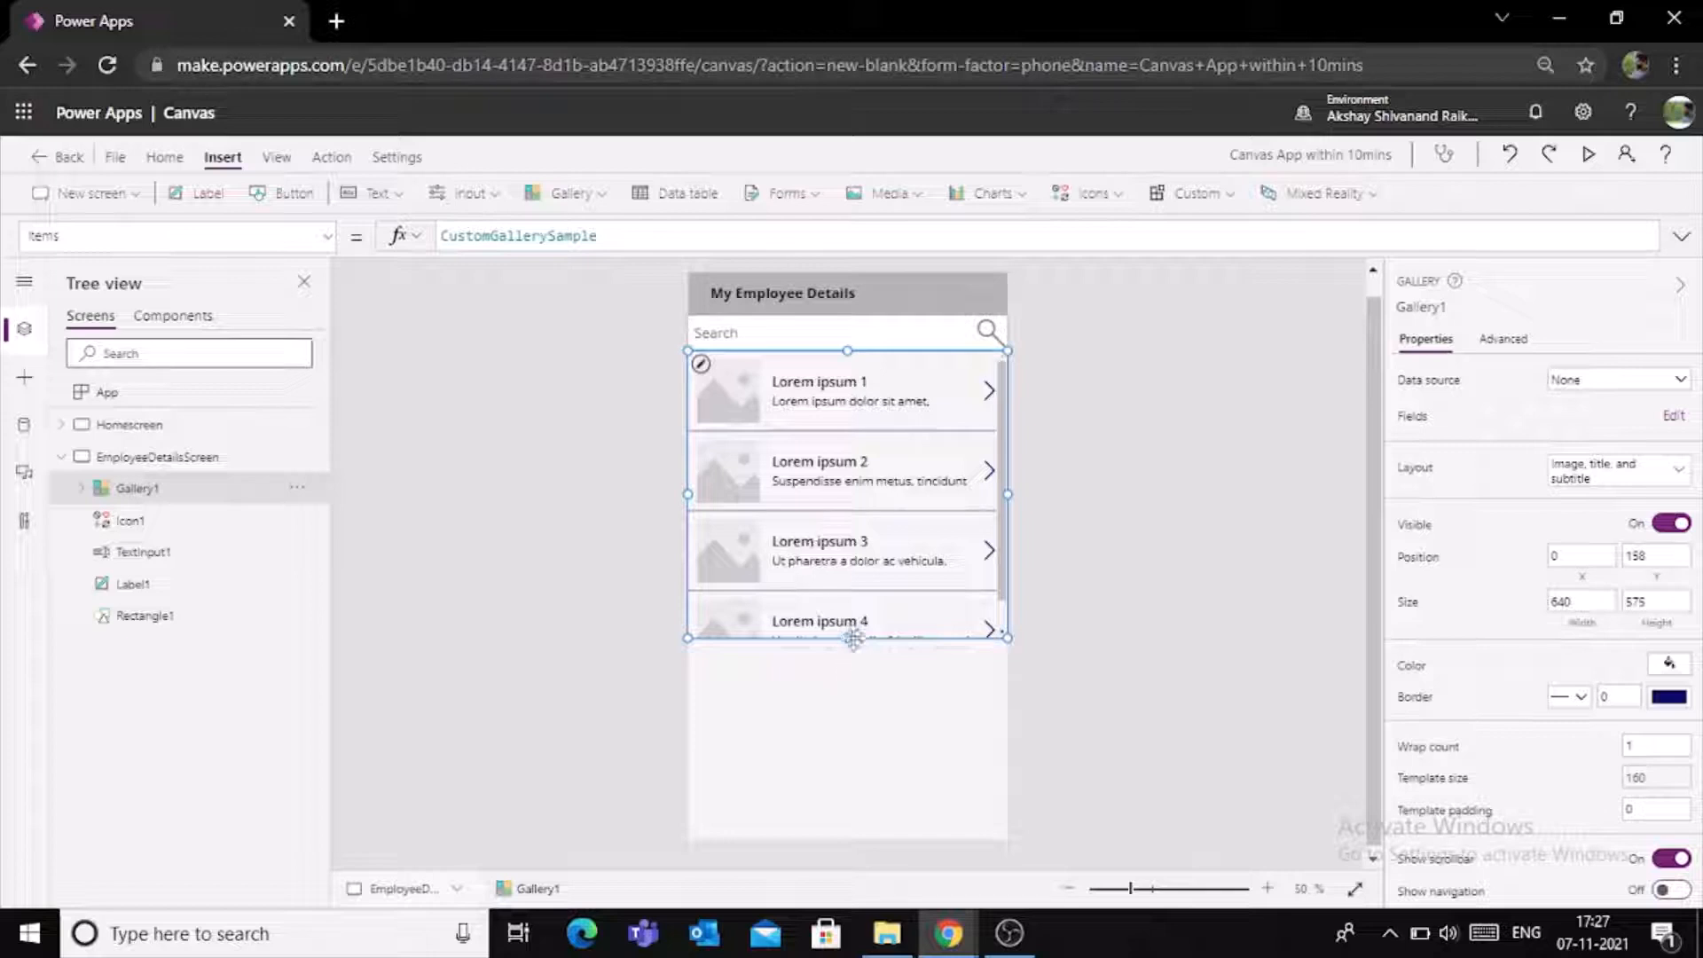
pyautogui.moveTo(847, 637); pyautogui.dragTo(849, 827)
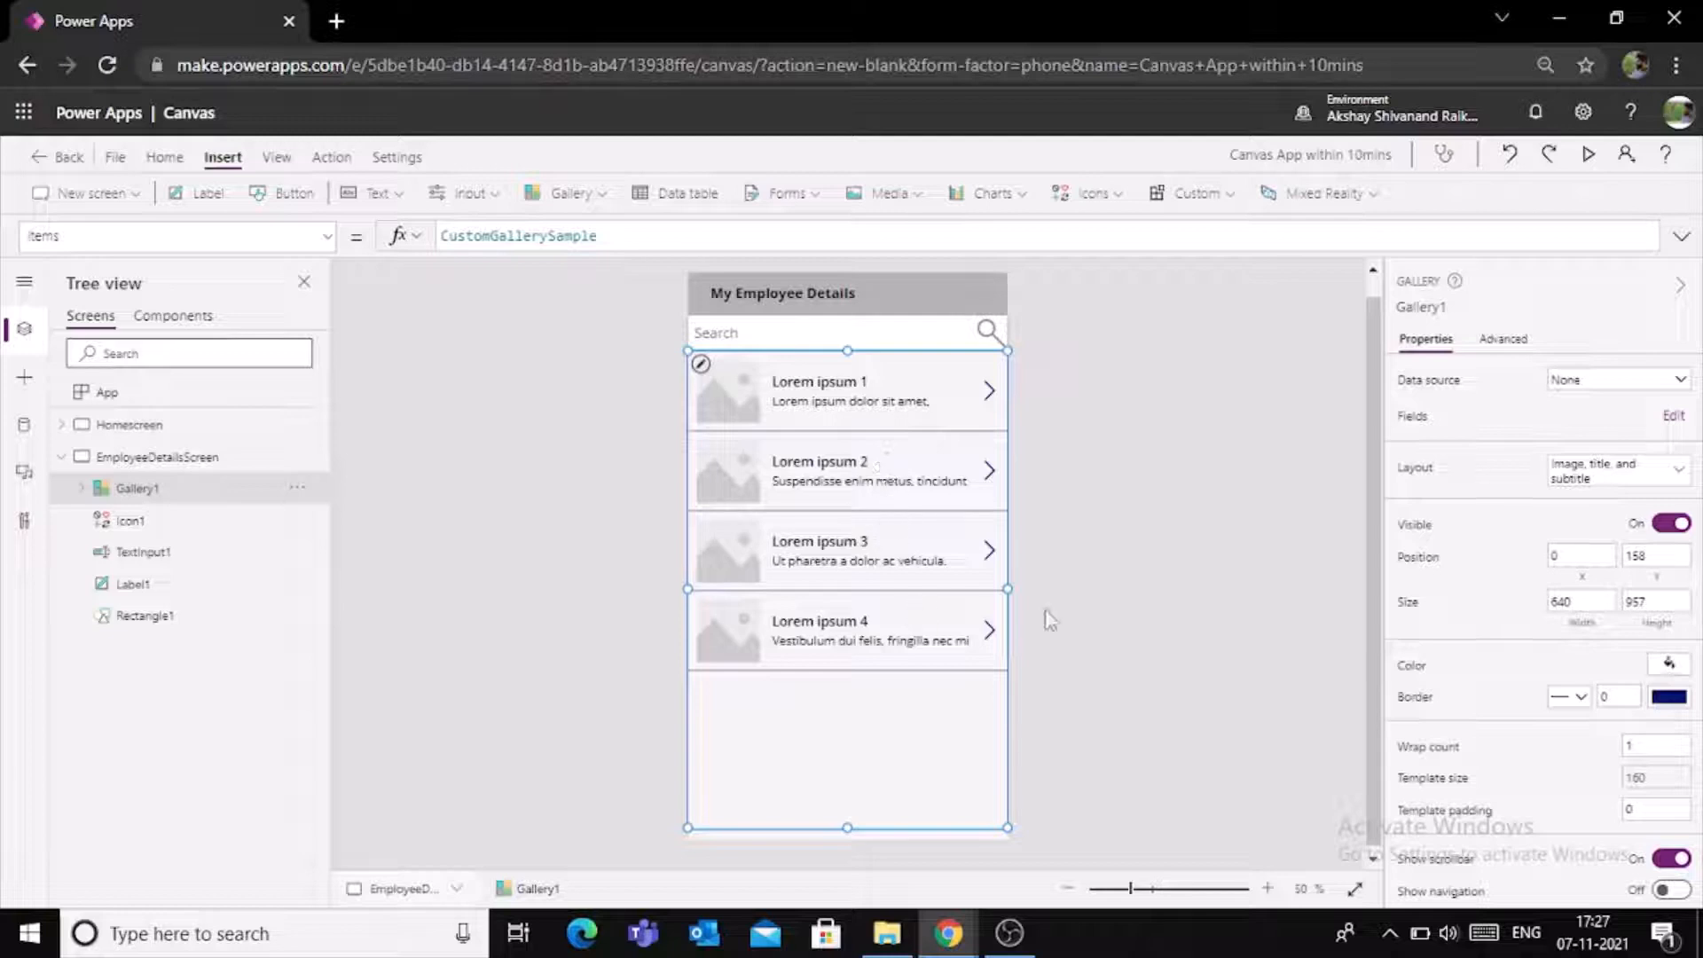
# - Set the gallery's data source to TestList and look through the listed employee records
pyautogui.click(1680, 381)
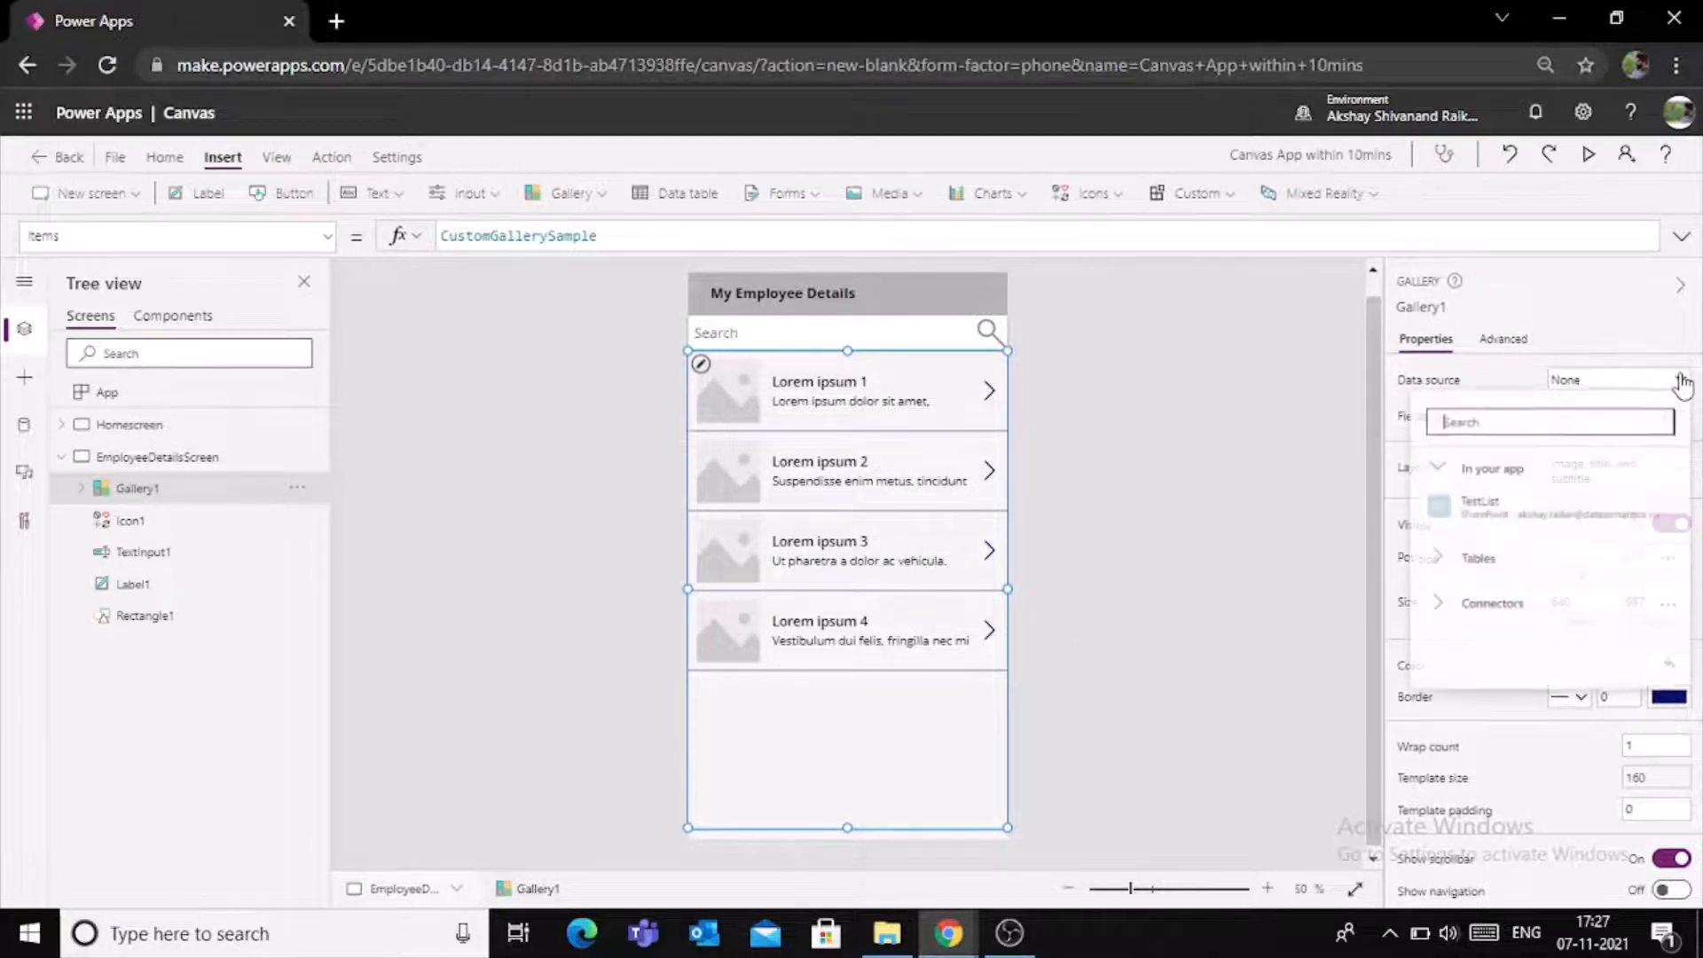
pyautogui.click(1505, 517)
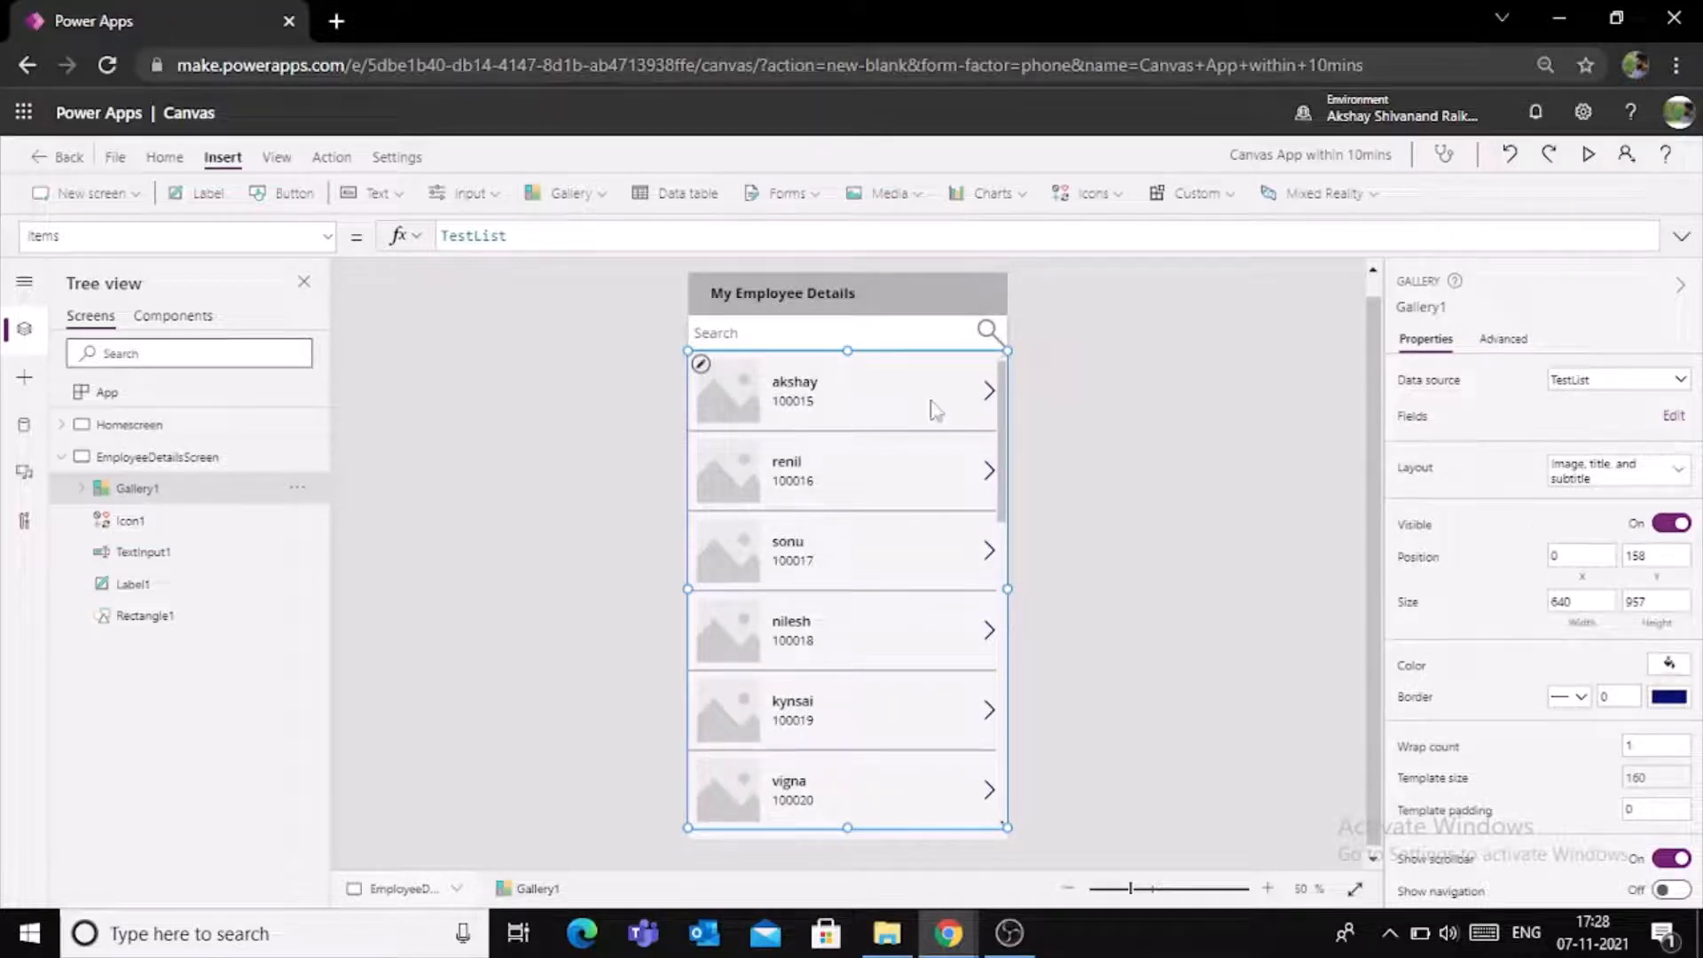
pyautogui.scroll(-2, 907, 619)
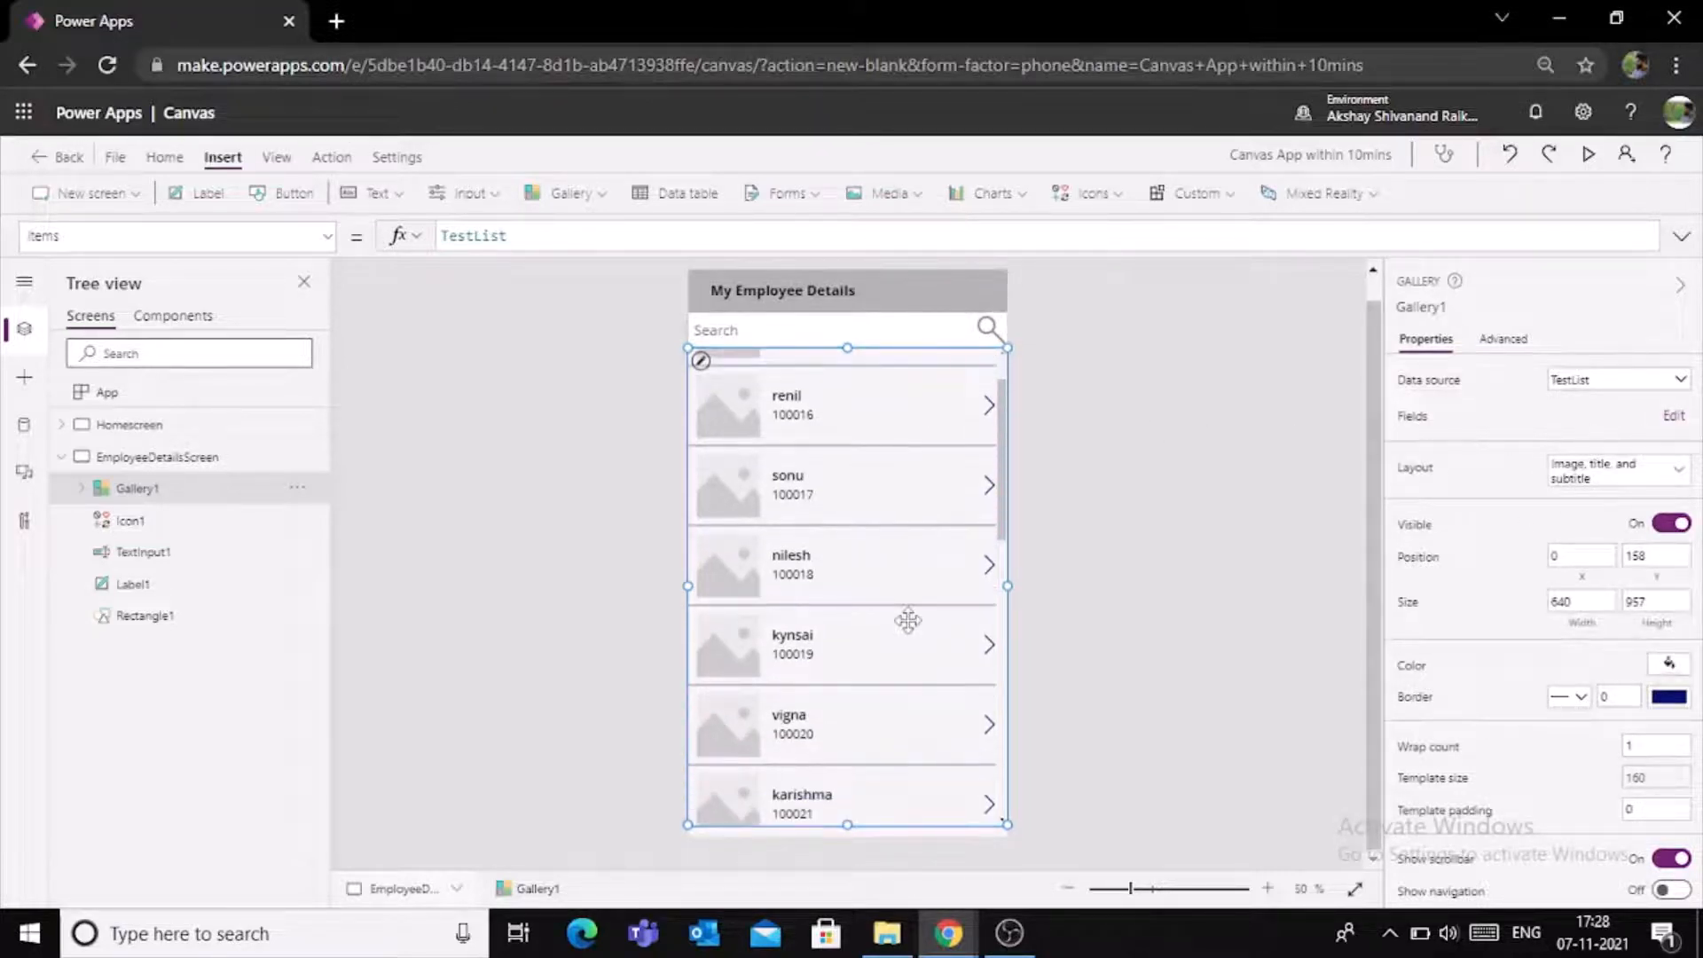
pyautogui.scroll(-2, 908, 619)
pyautogui.scroll(5, 907, 619)
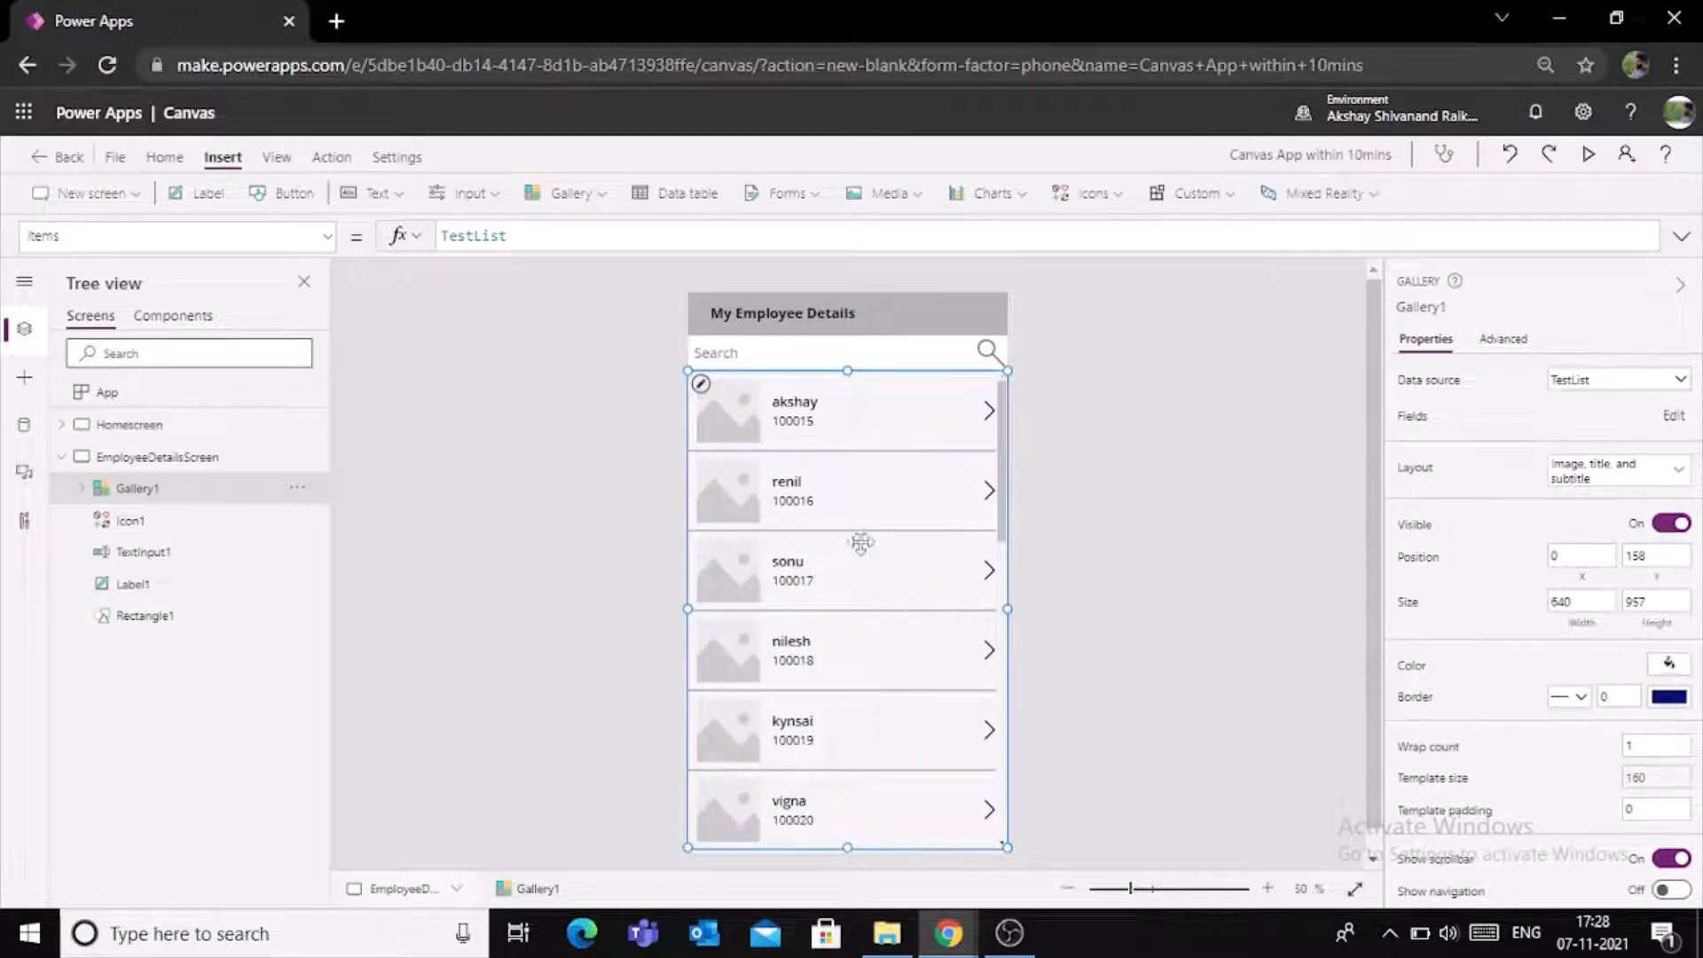
# - Examine the gallery's field assignments and the image sources available for Image1
pyautogui.click(1673, 417)
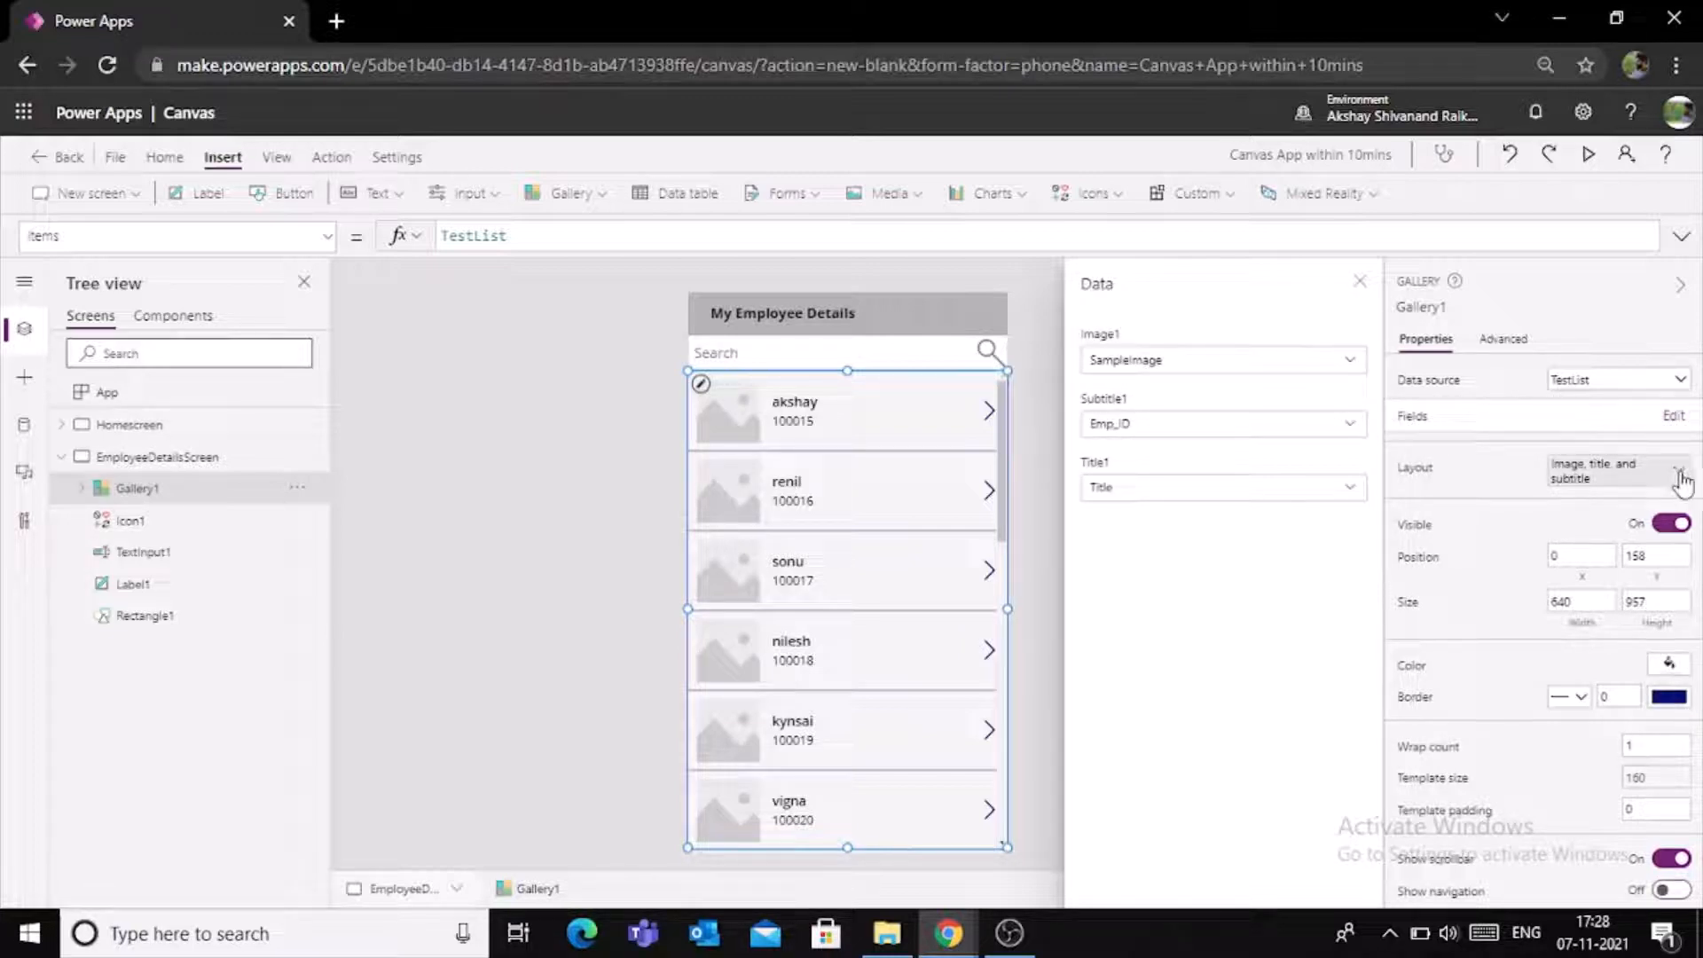
pyautogui.click(1350, 365)
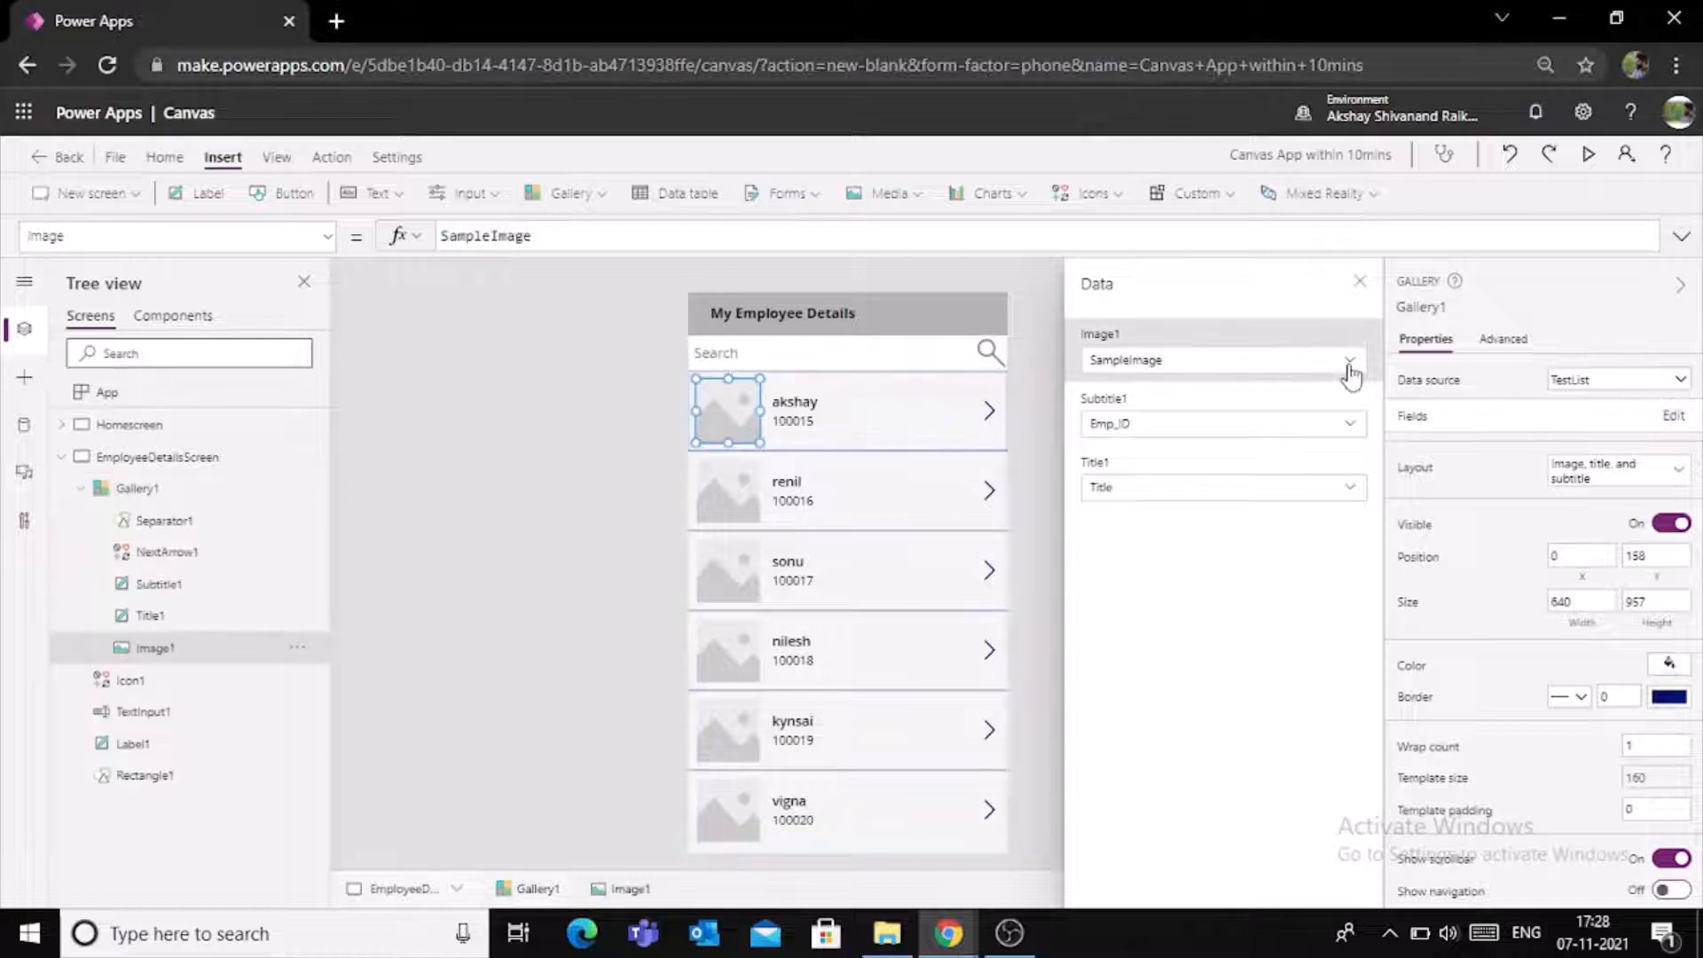
pyautogui.click(1350, 365)
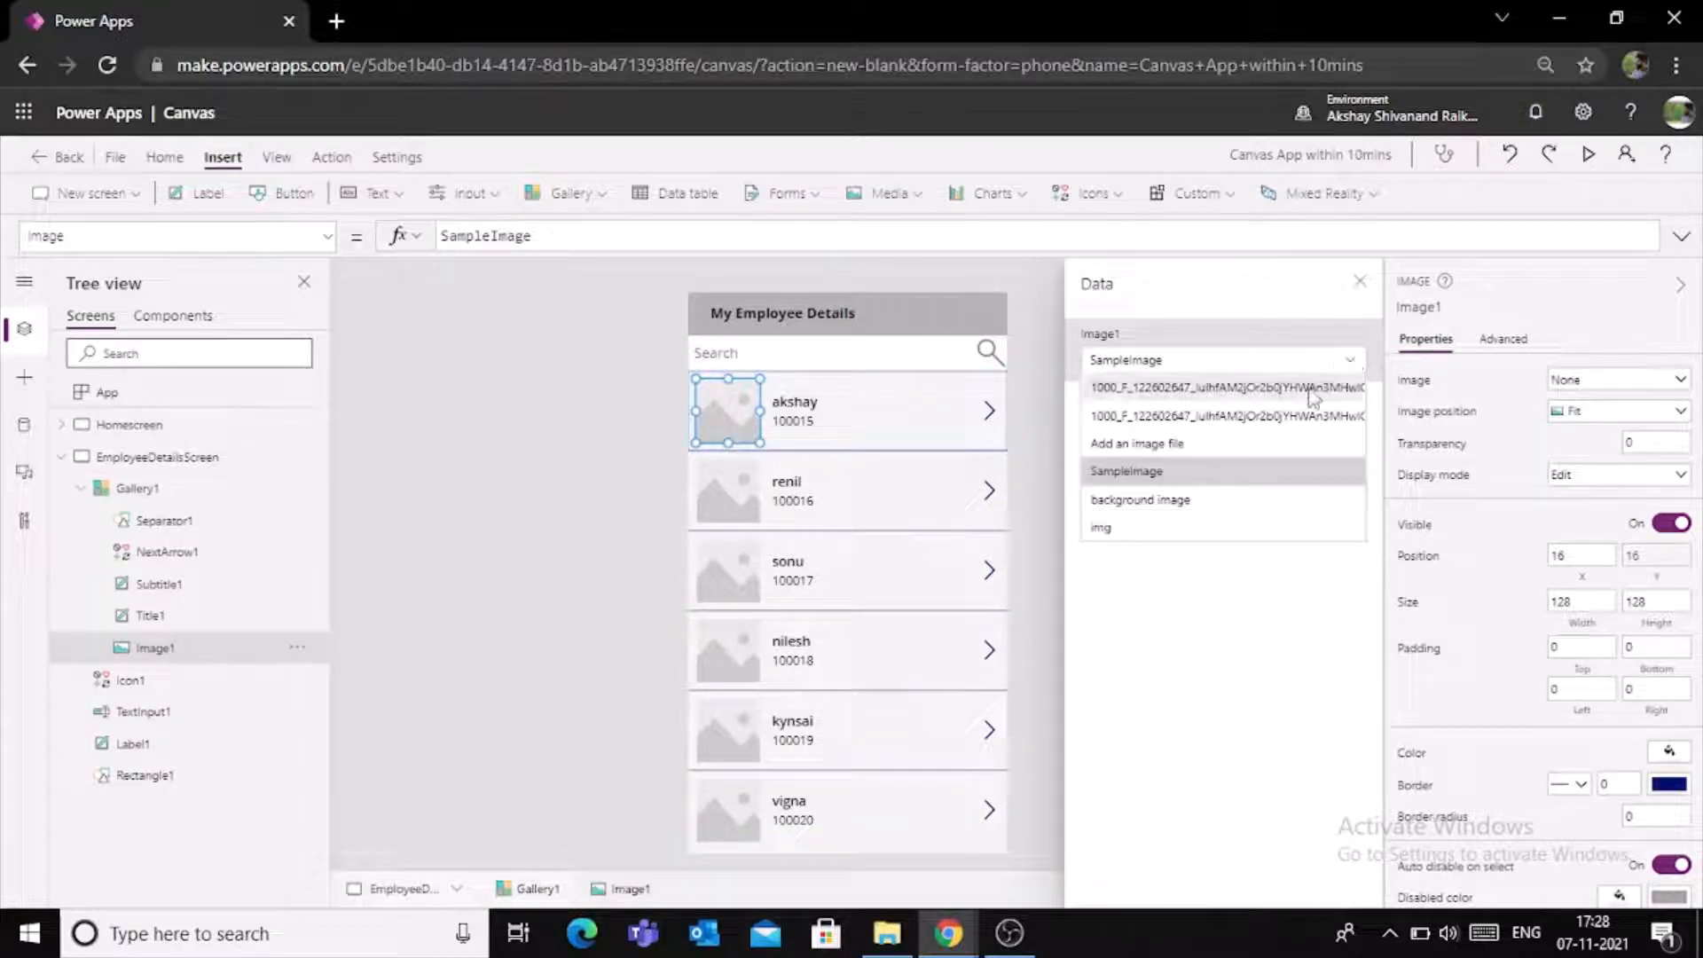
pyautogui.click(1275, 307)
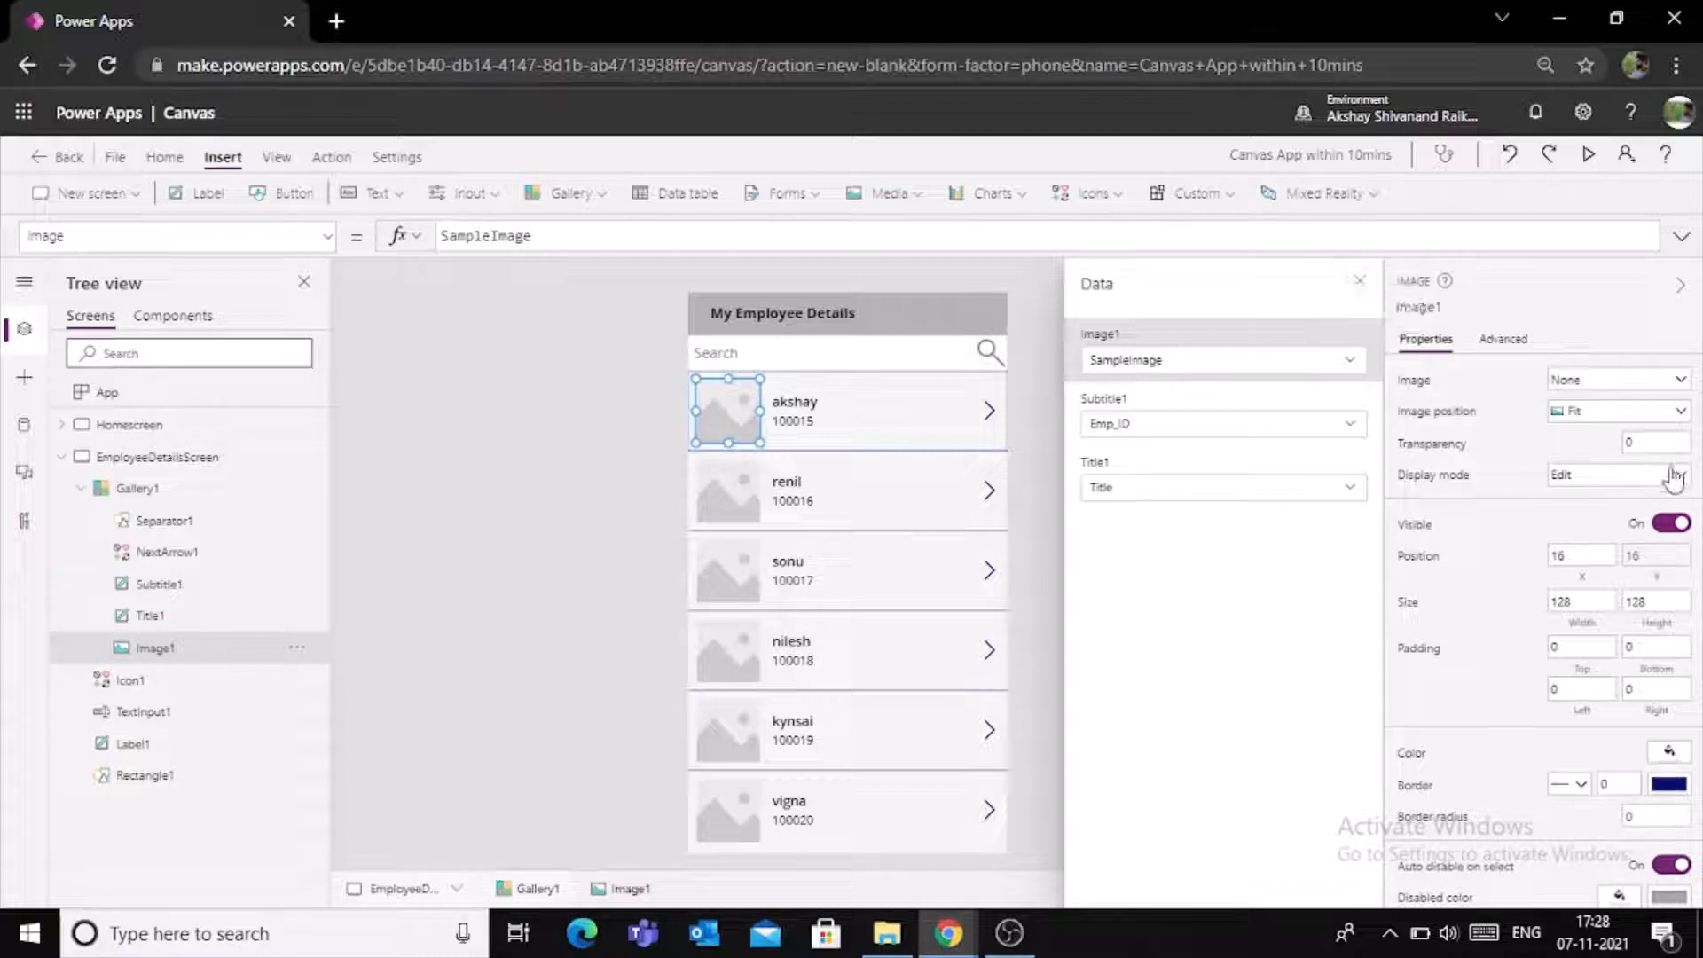
pyautogui.click(1359, 283)
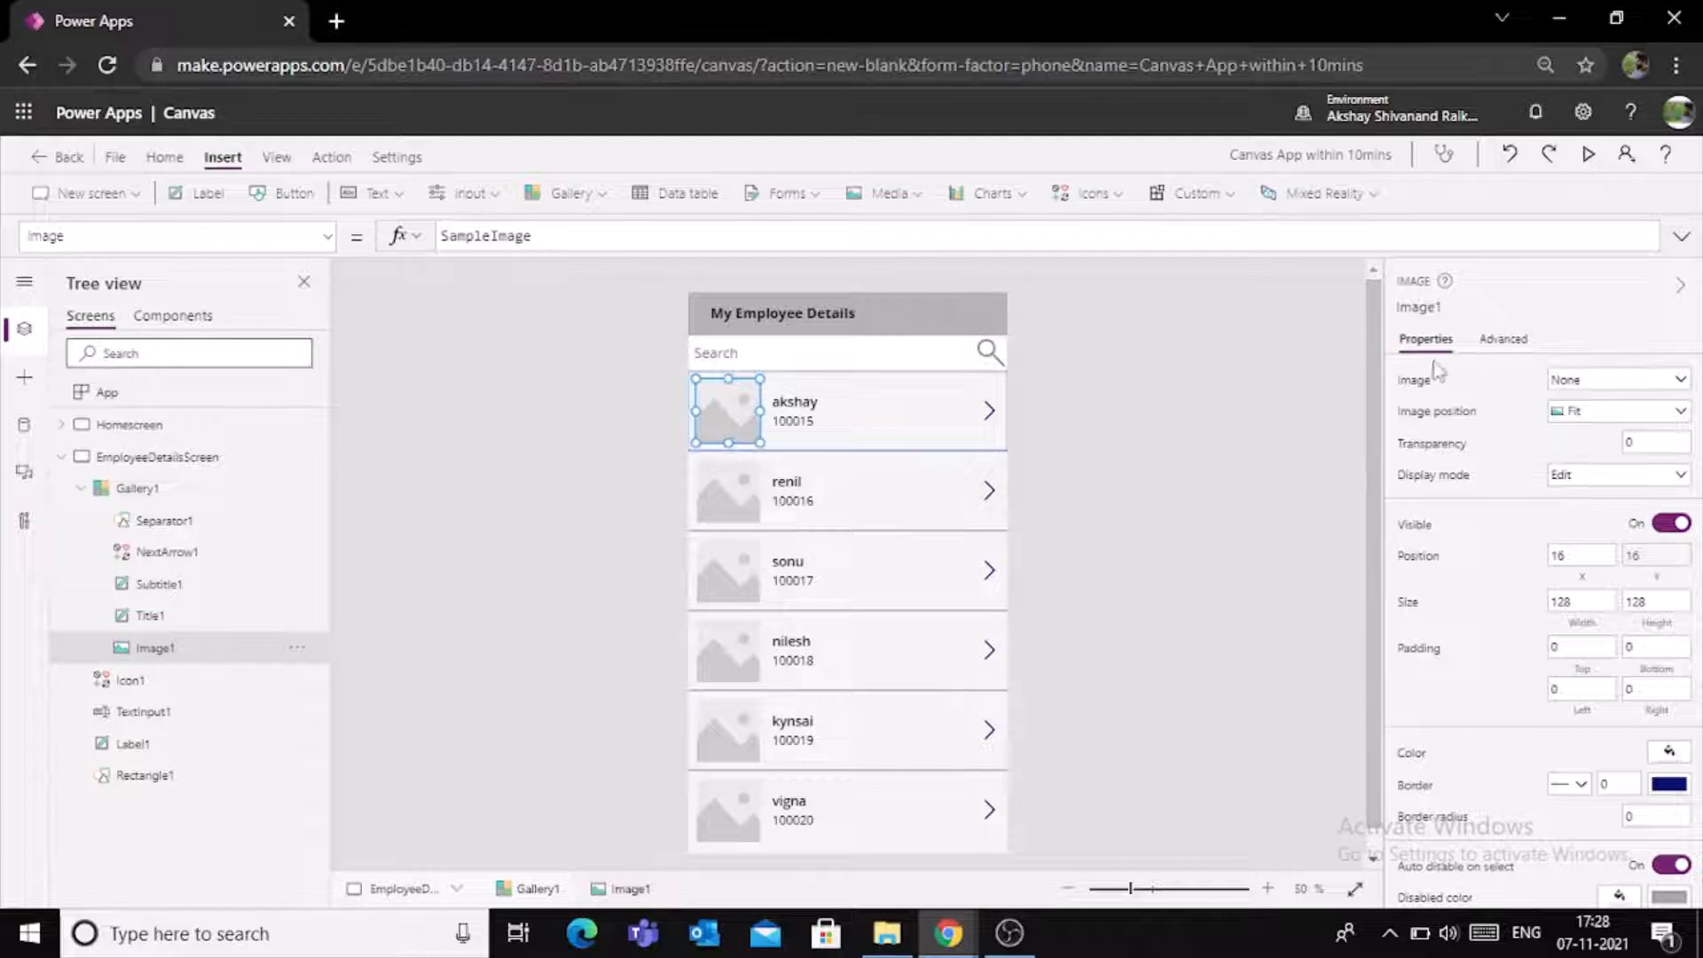
# - Change the gallery's layout to "Title, subtitle, and body"
pyautogui.click(953, 365)
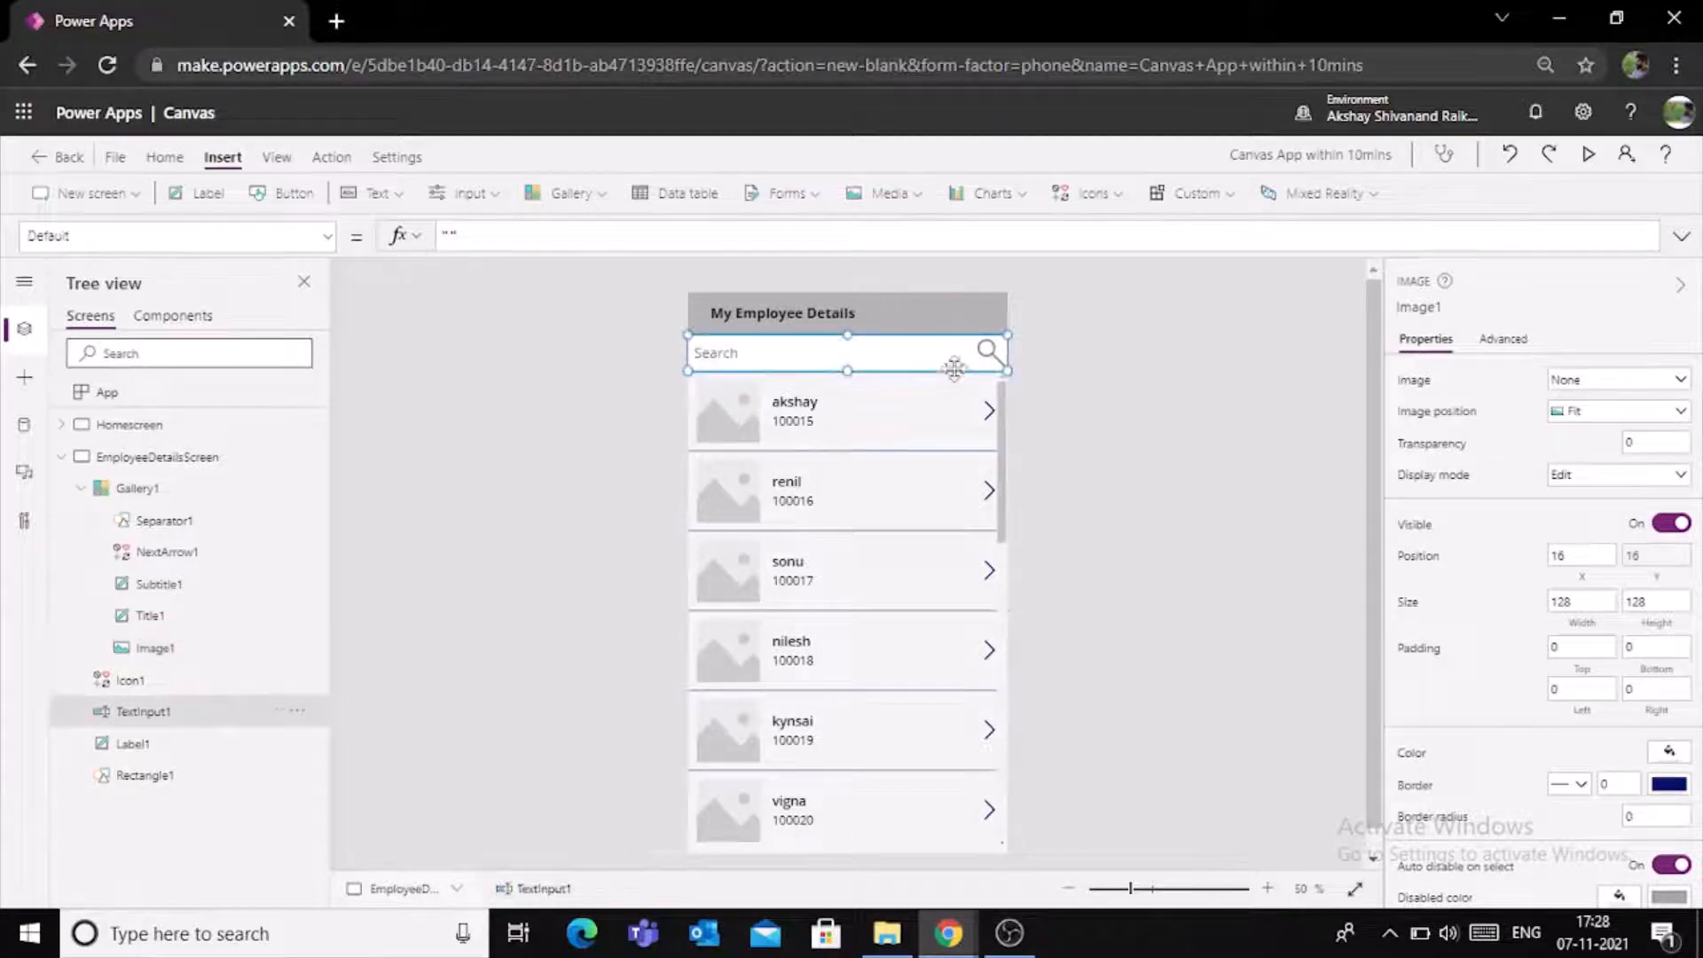
pyautogui.click(1009, 526)
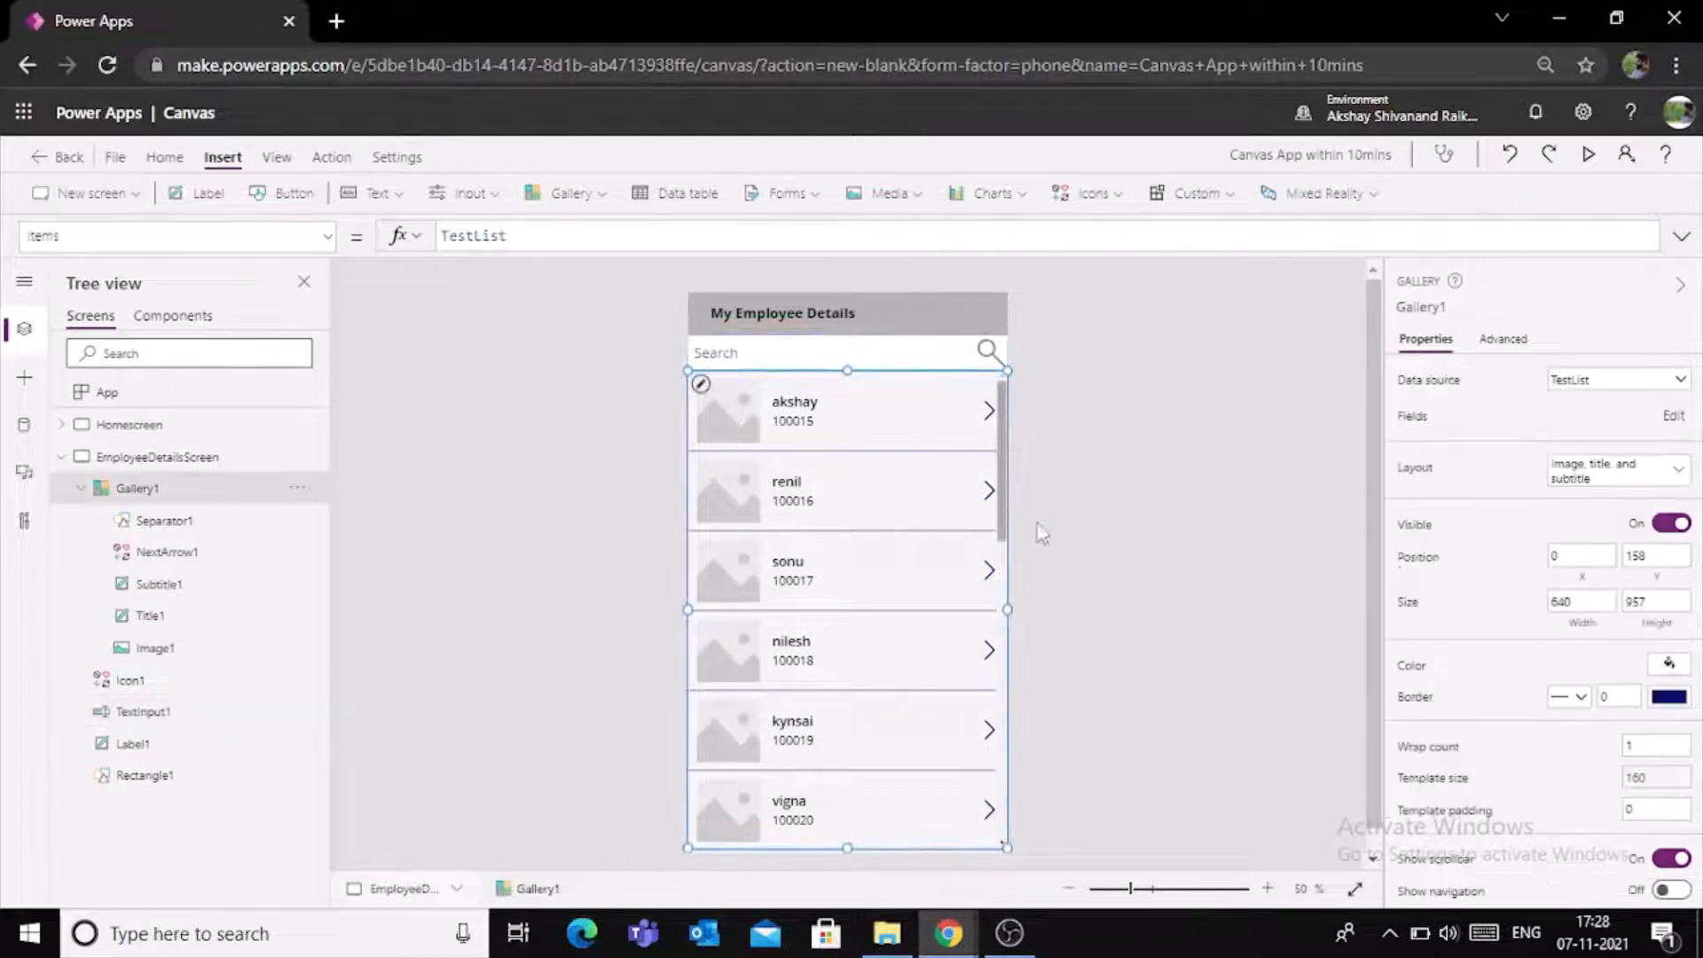
pyautogui.click(1680, 470)
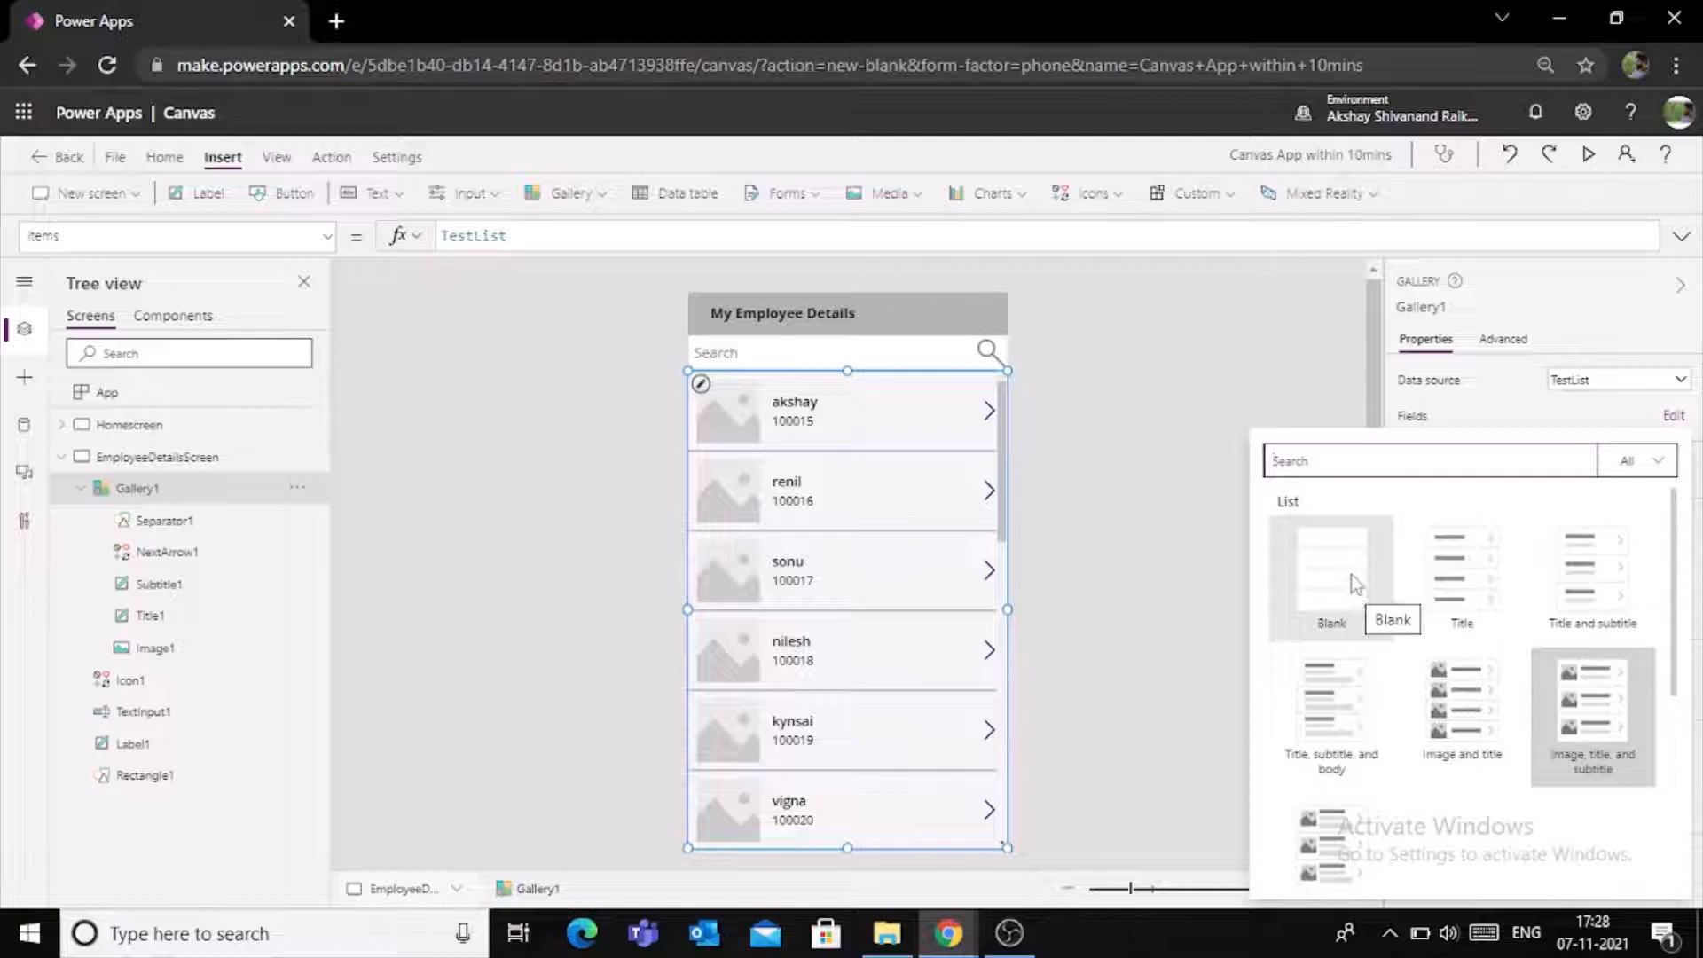
pyautogui.click(1350, 723)
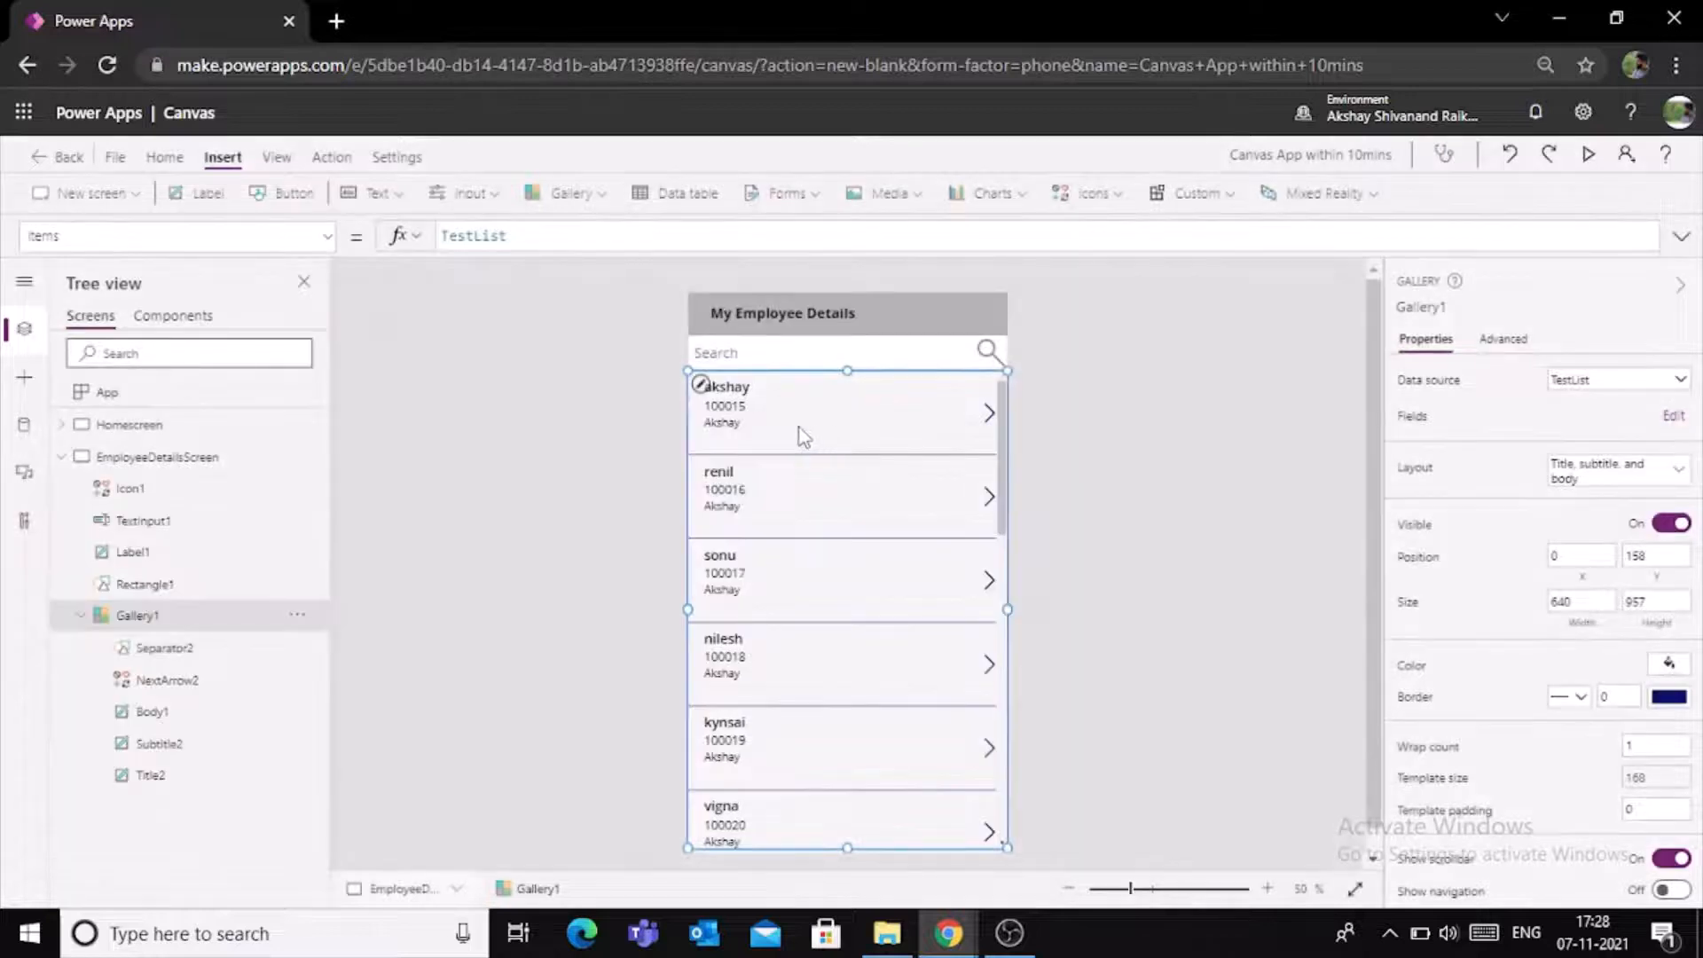
pyautogui.moveTo(1004, 470); pyautogui.dragTo(1003, 432)
pyautogui.click(1093, 430)
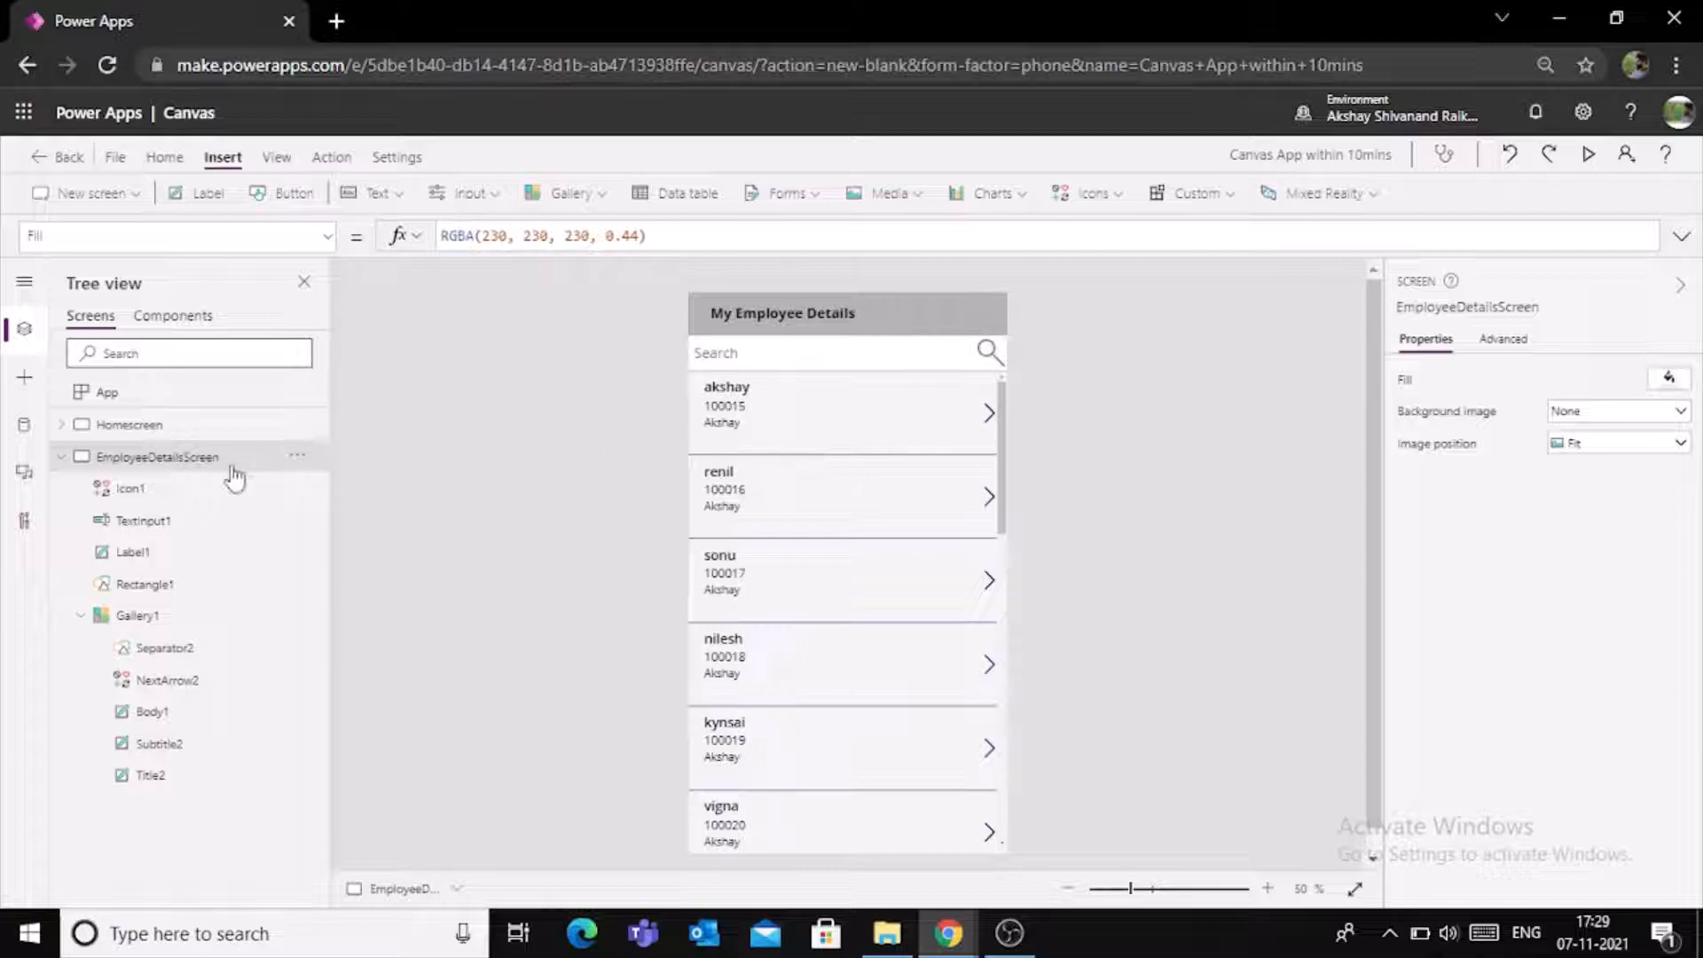
# - Add a new blank screen to the app and rename it EmployeeDetailedScreen
pyautogui.click(58, 460)
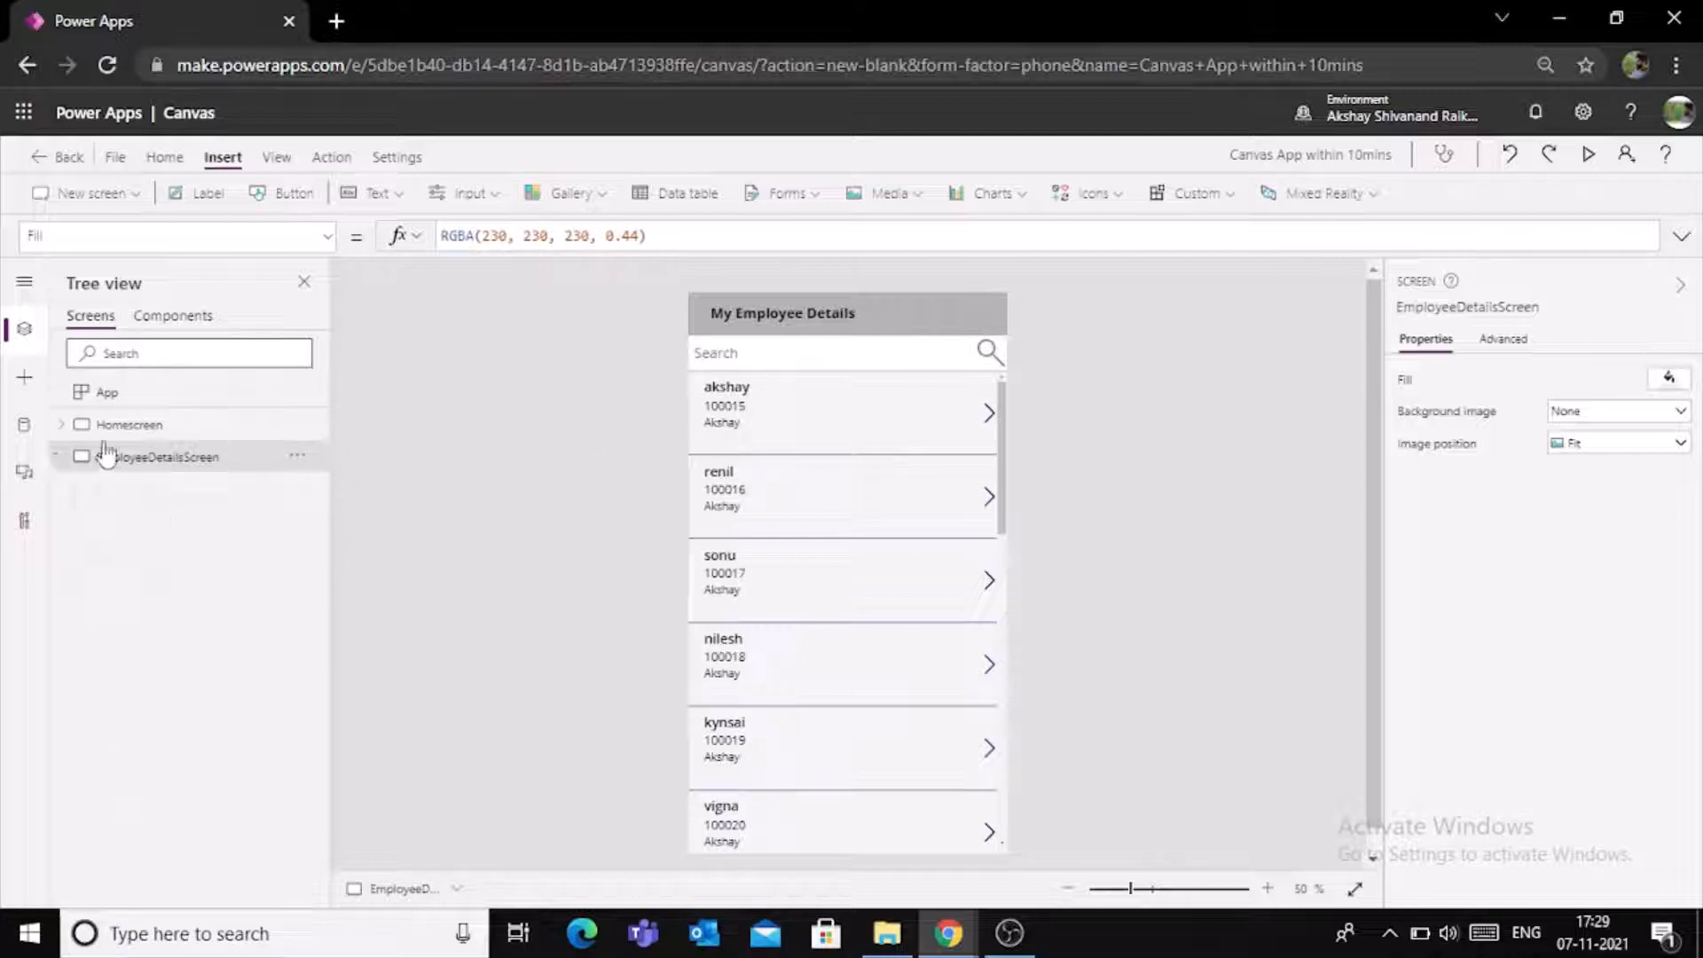
pyautogui.click(117, 199)
pyautogui.click(98, 280)
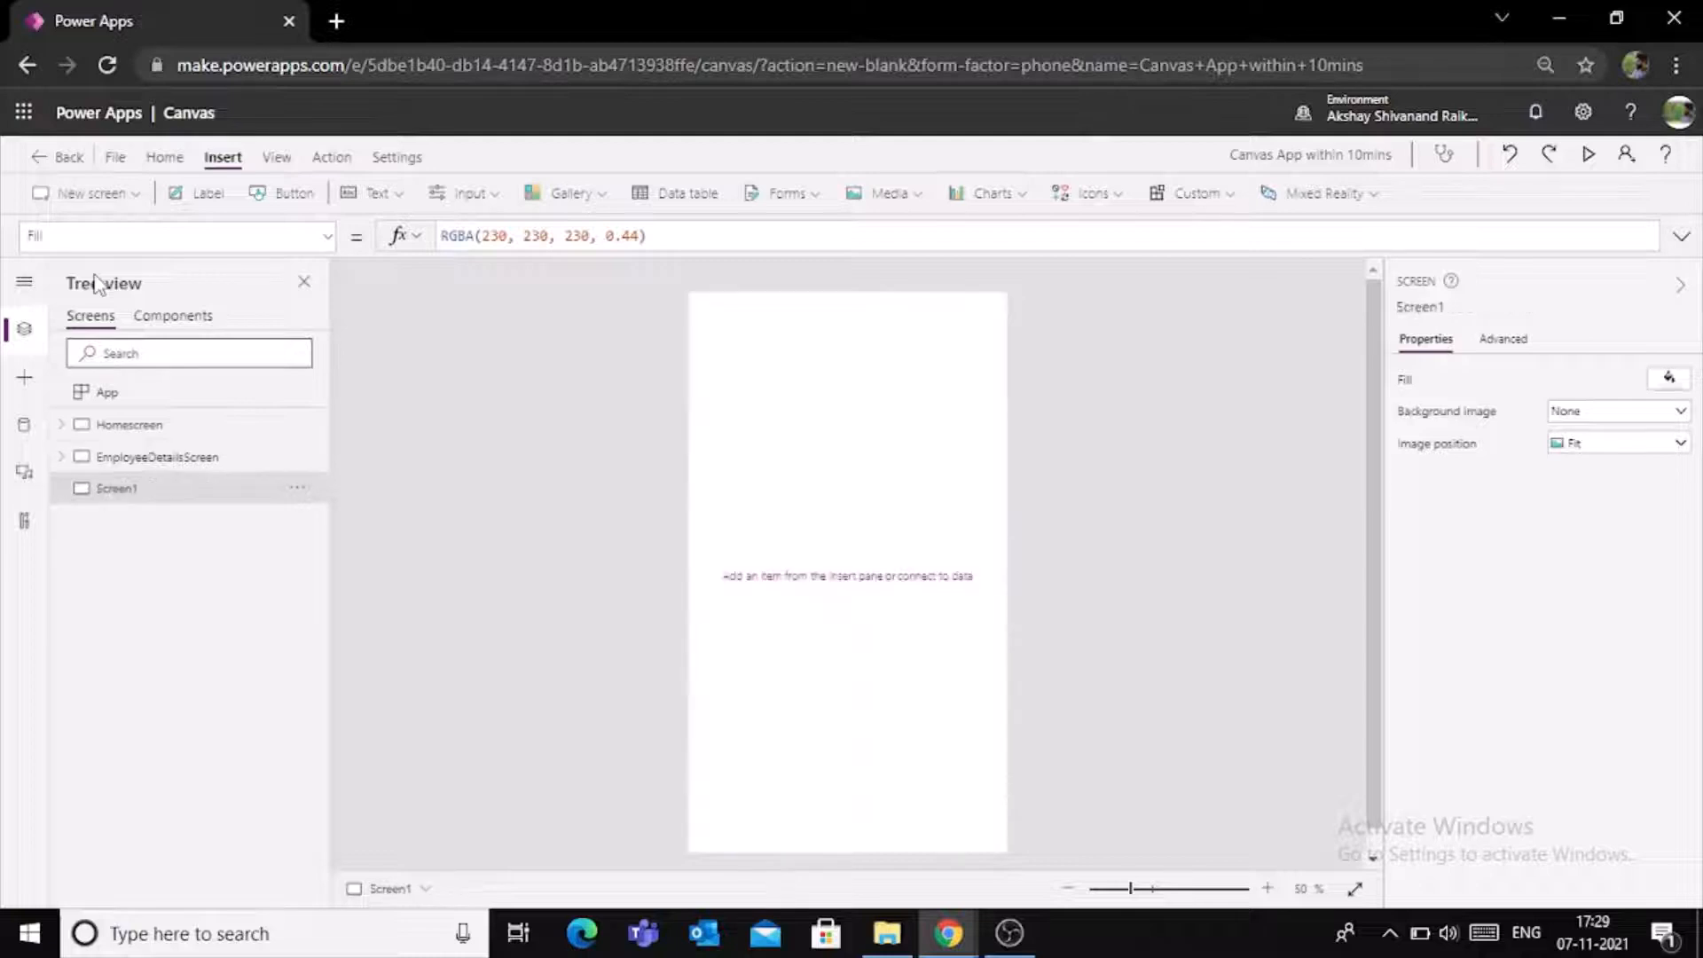
pyautogui.click(294, 489)
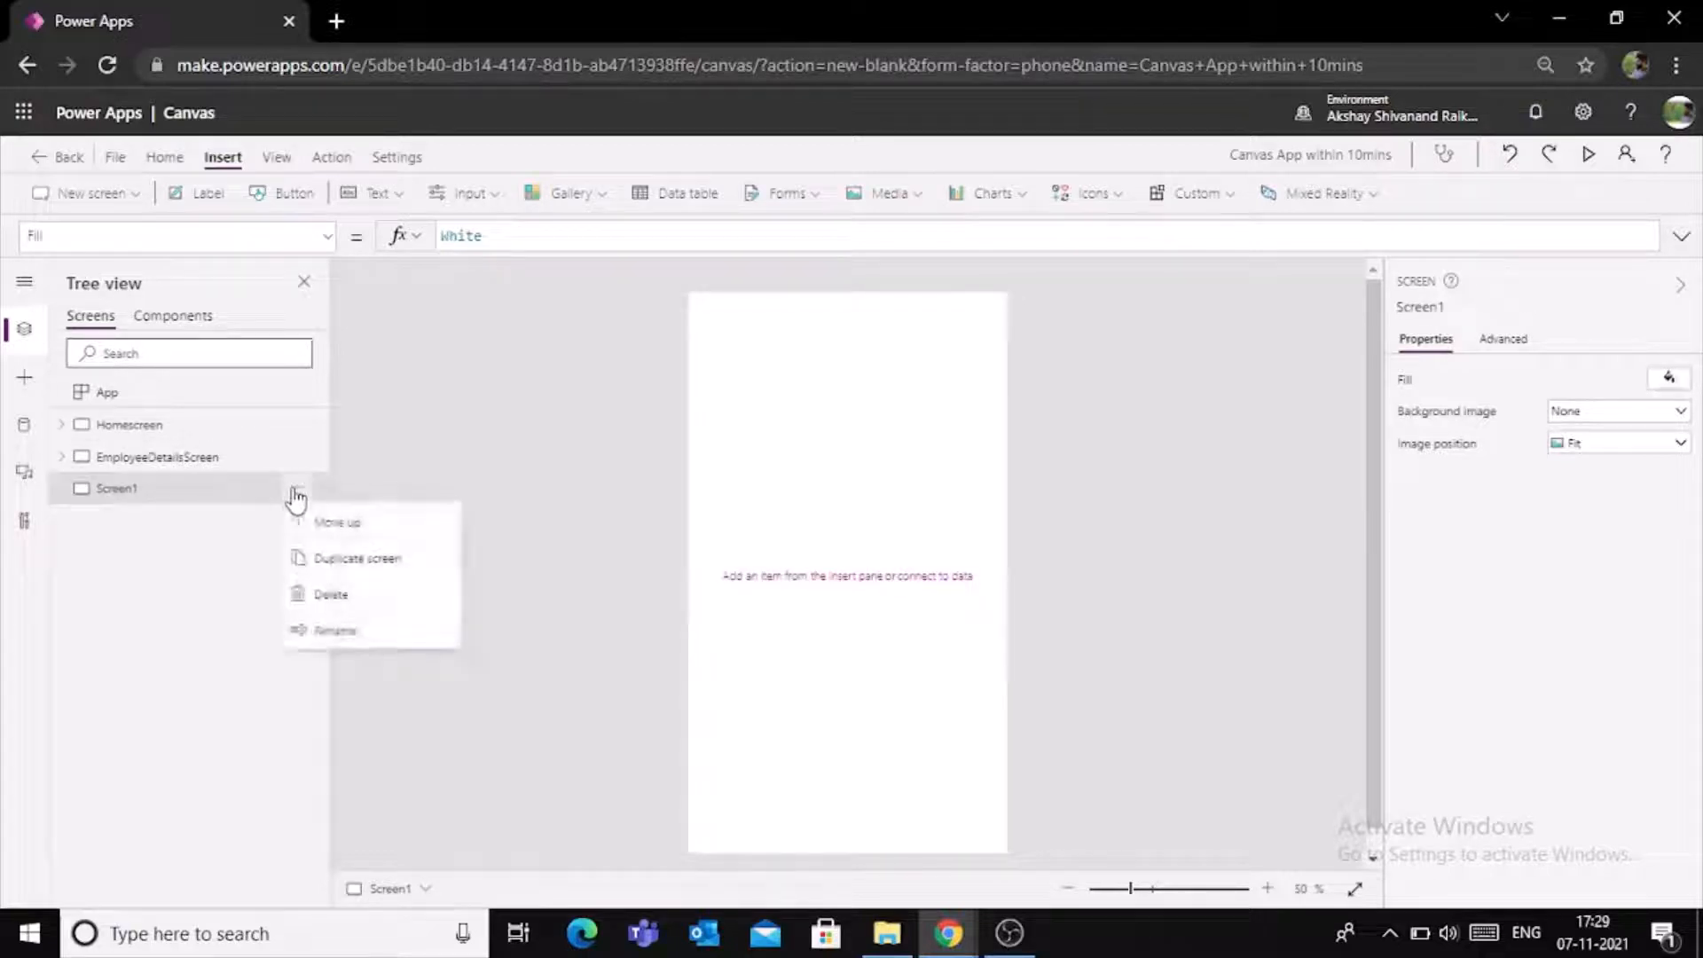
pyautogui.click(326, 632)
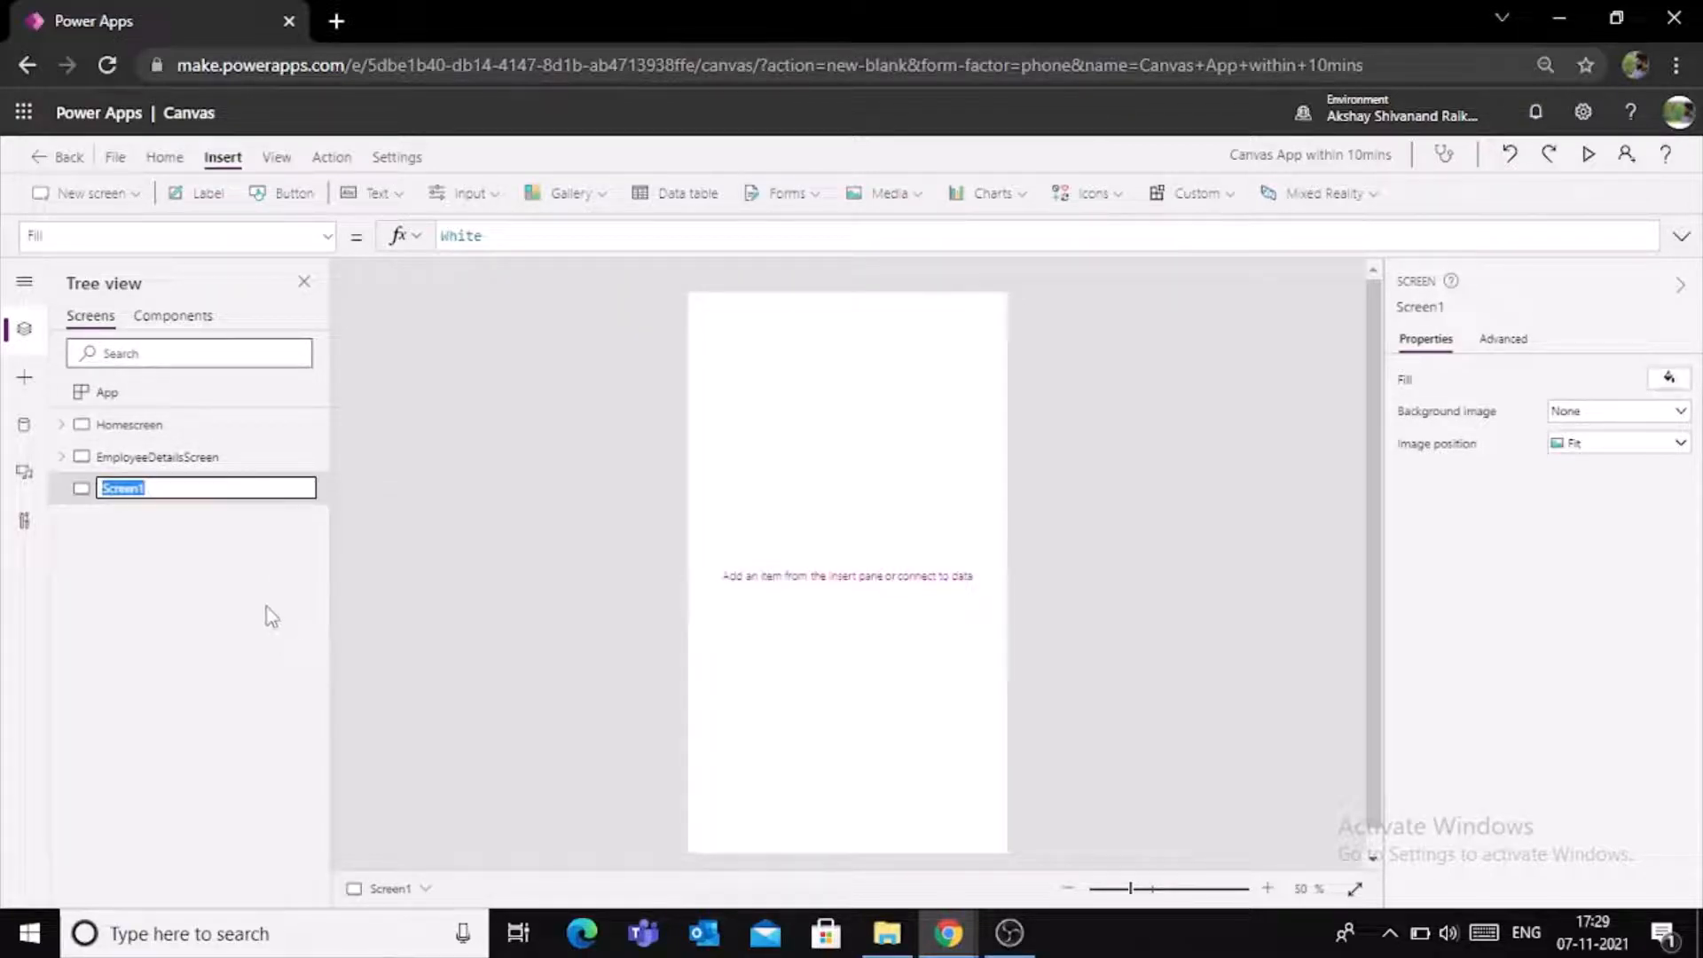
pyautogui.write('Emp')
pyautogui.write('loyeeDetailedScree')
pyautogui.write('n')
pyautogui.press('Return')
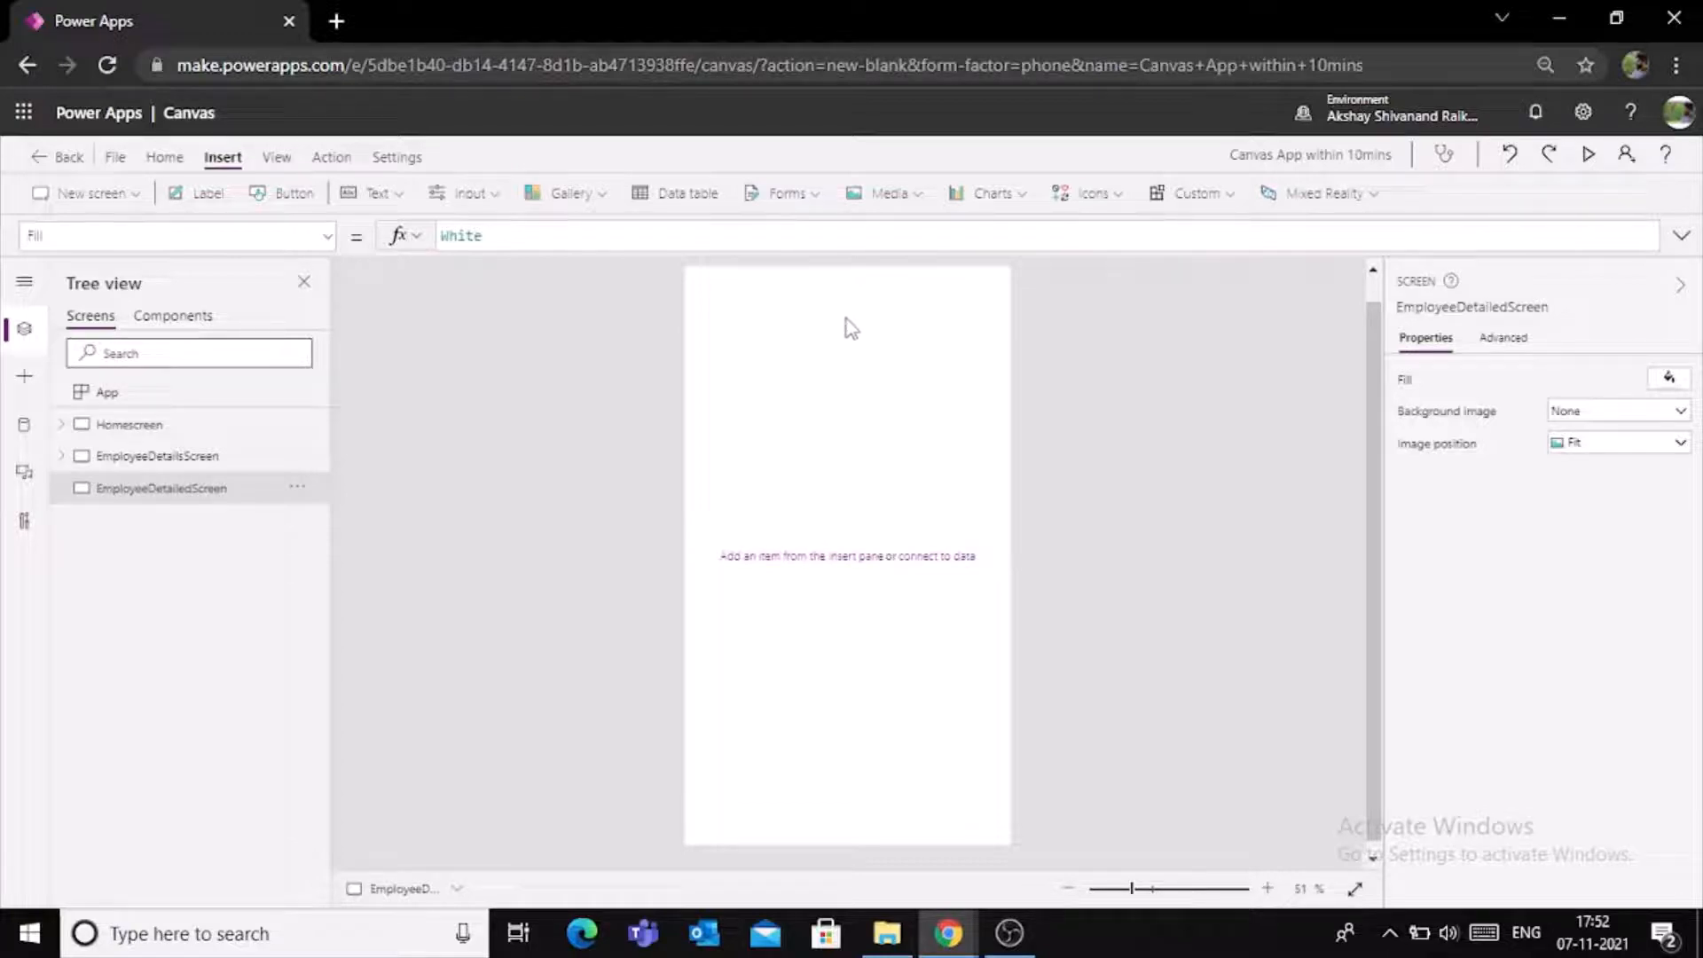
pyautogui.click(186, 321)
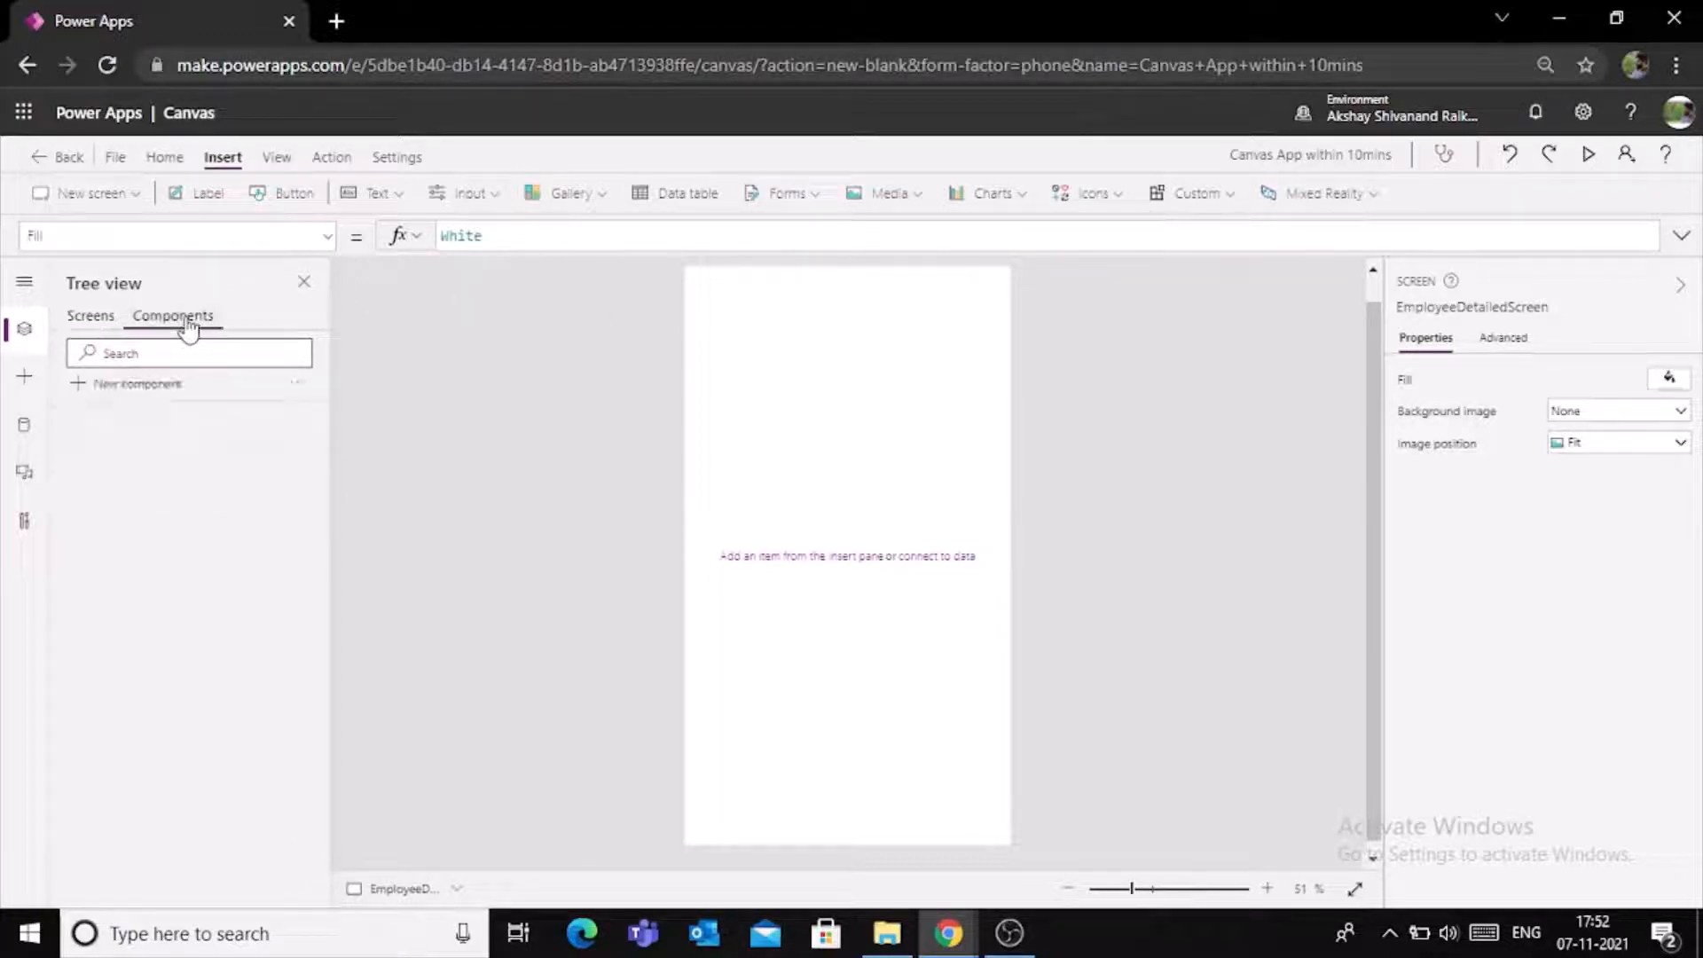
pyautogui.click(97, 329)
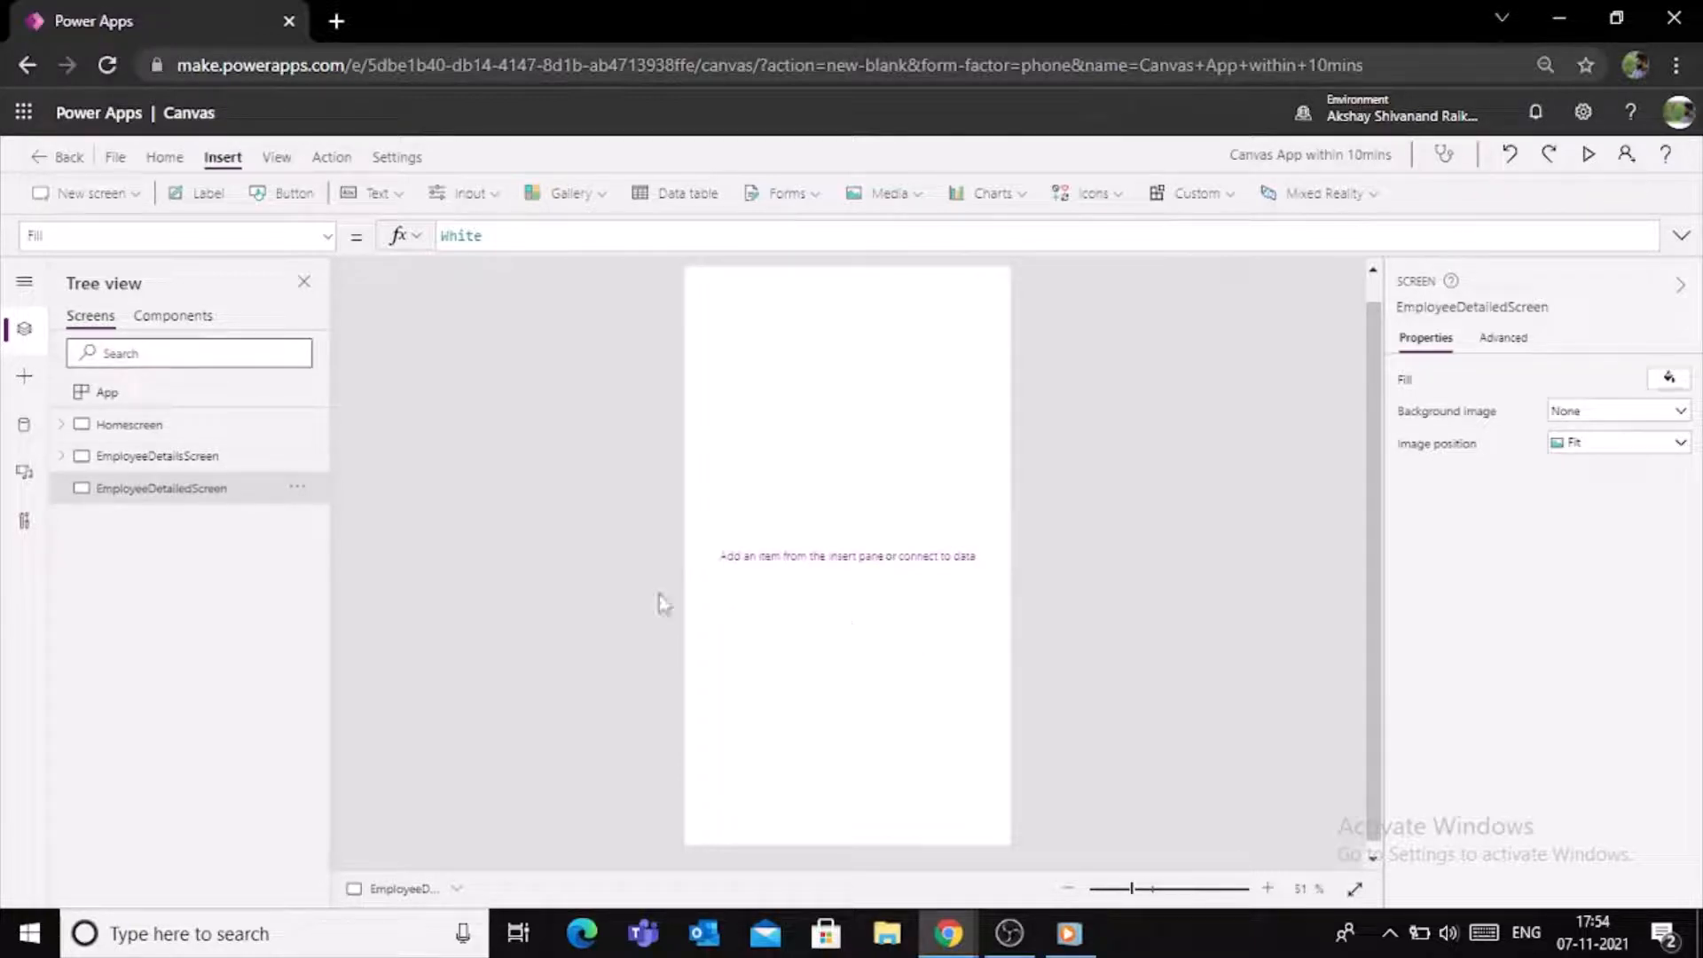
# - Copy the header label and its background rectangle from EmployeeDetailsScreen onto the empty EmployeeDetailedScreen
pyautogui.click(213, 458)
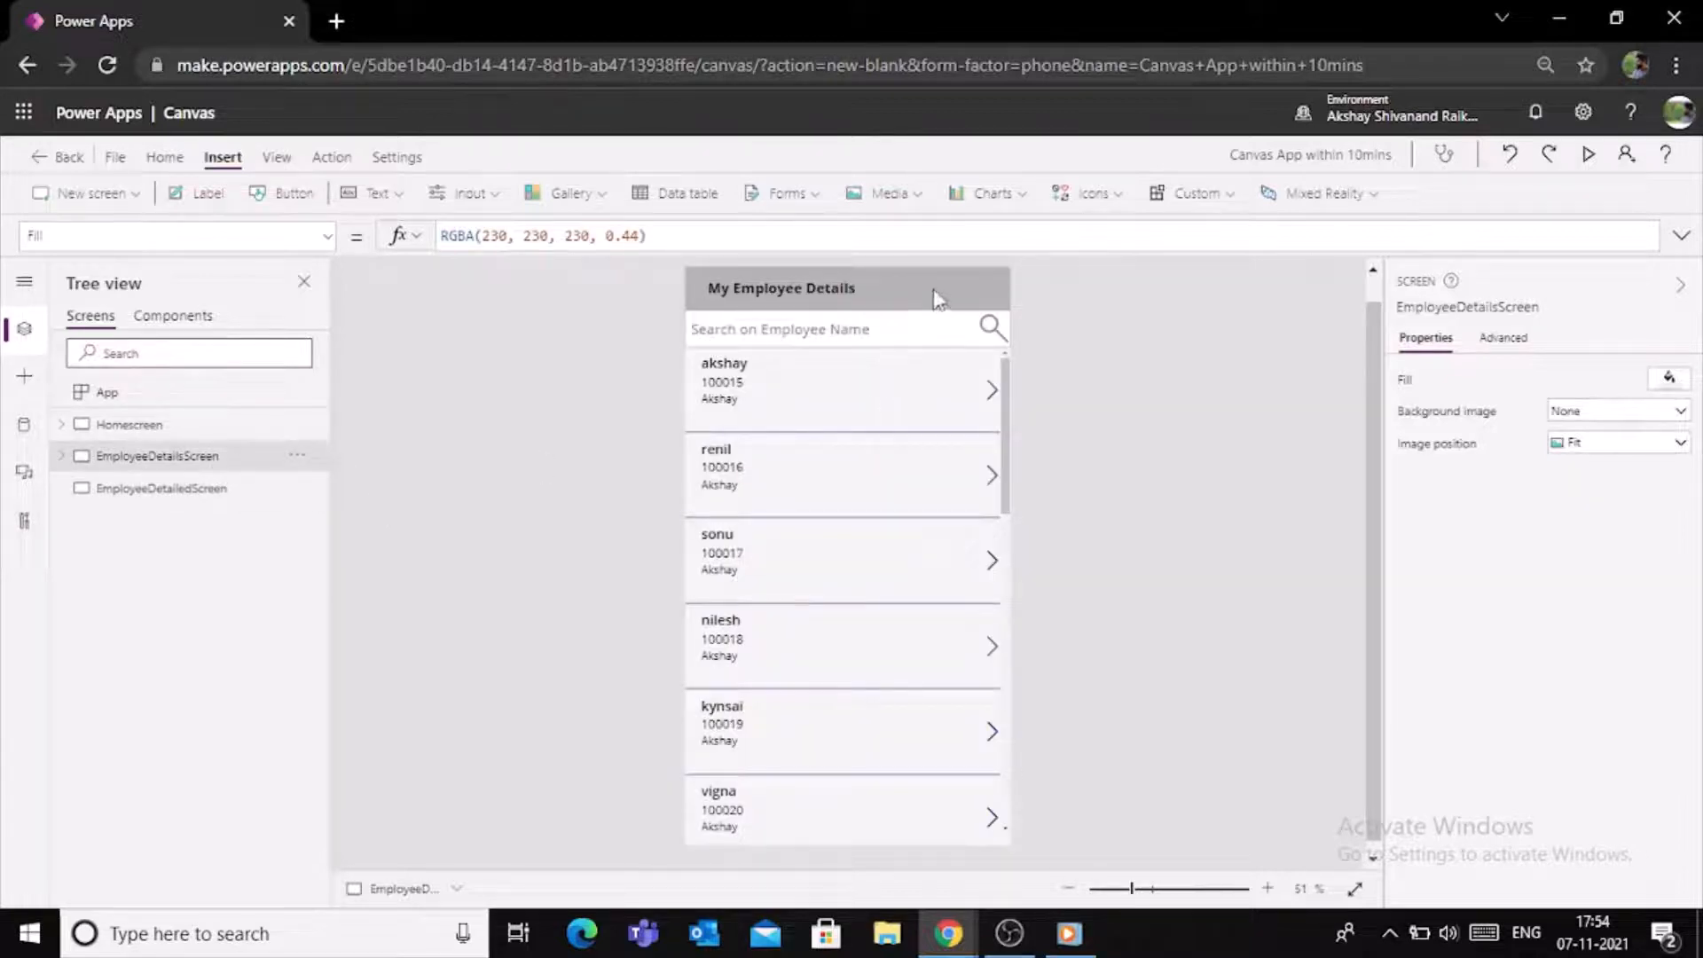
pyautogui.click(912, 303)
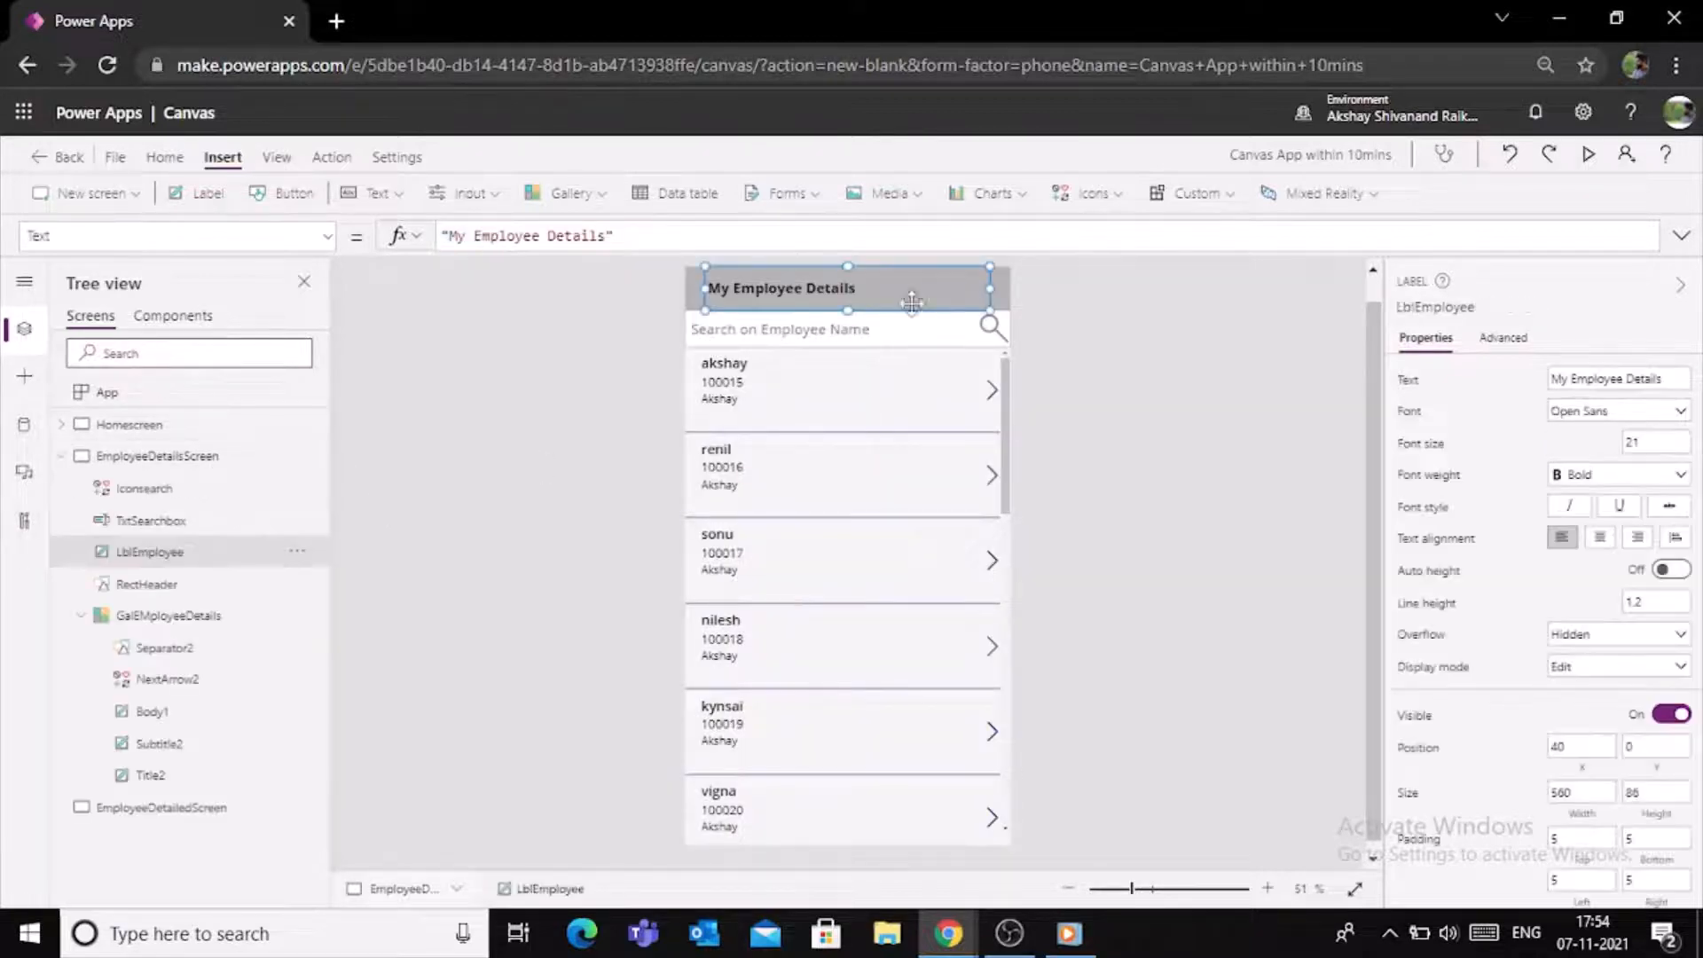
pyautogui.keyDown('shift'); pyautogui.click(691, 289); pyautogui.keyUp('shift')
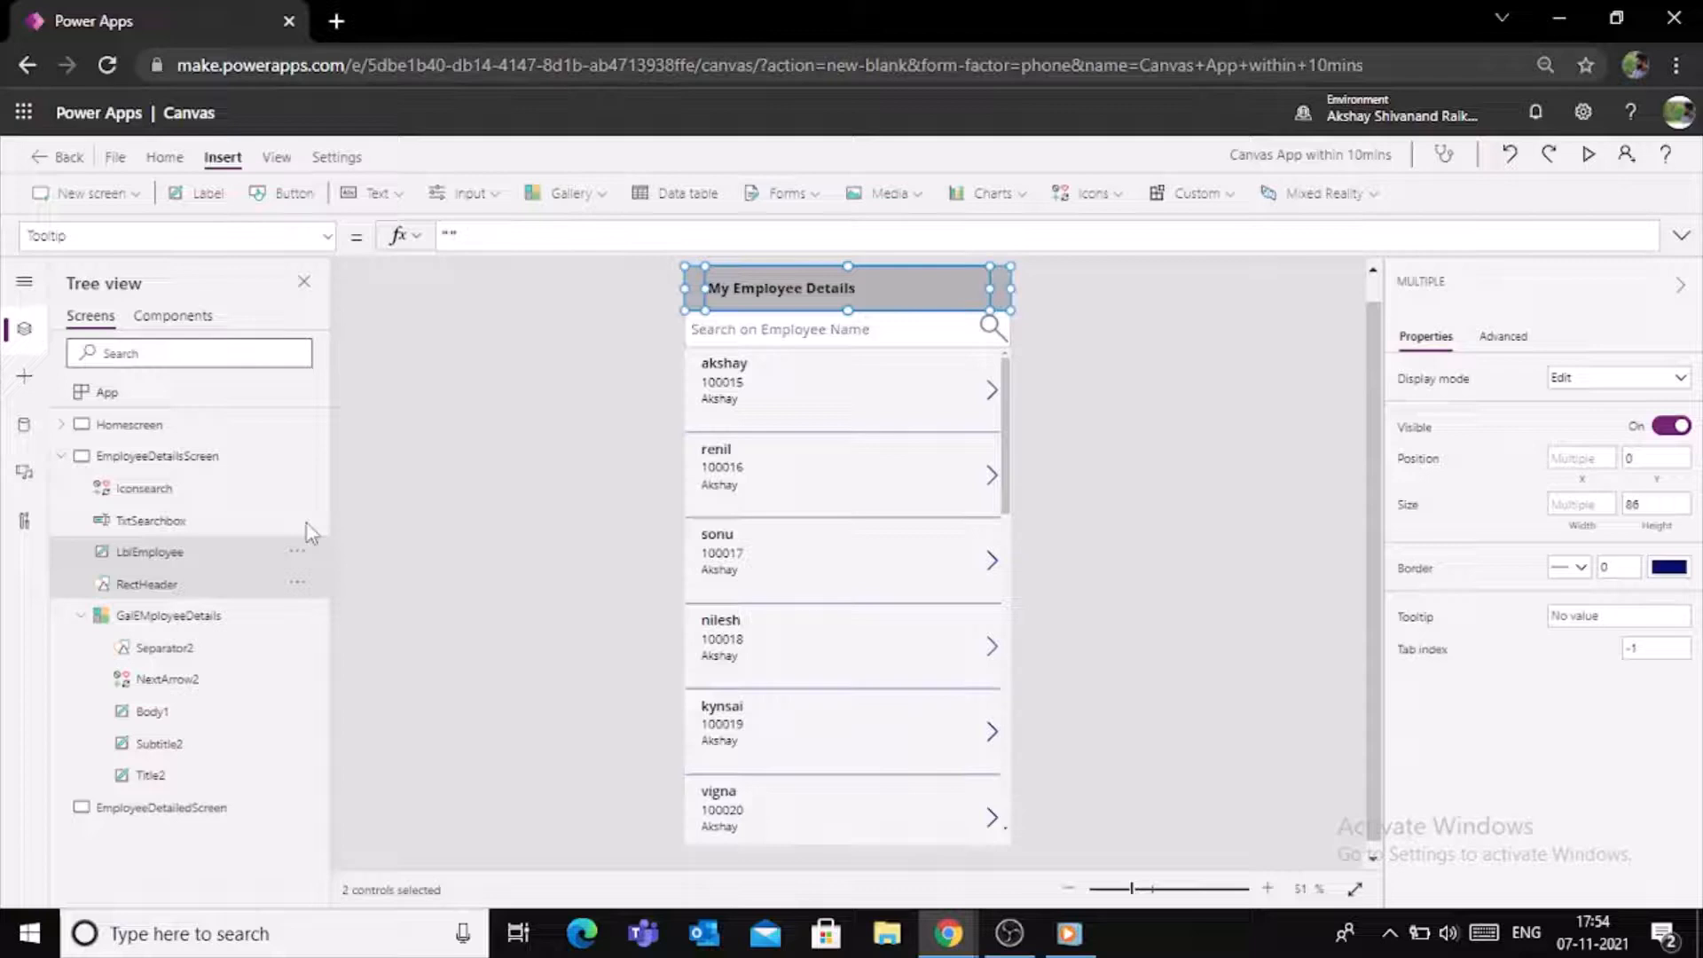
pyautogui.click(60, 455)
pyautogui.click(120, 488)
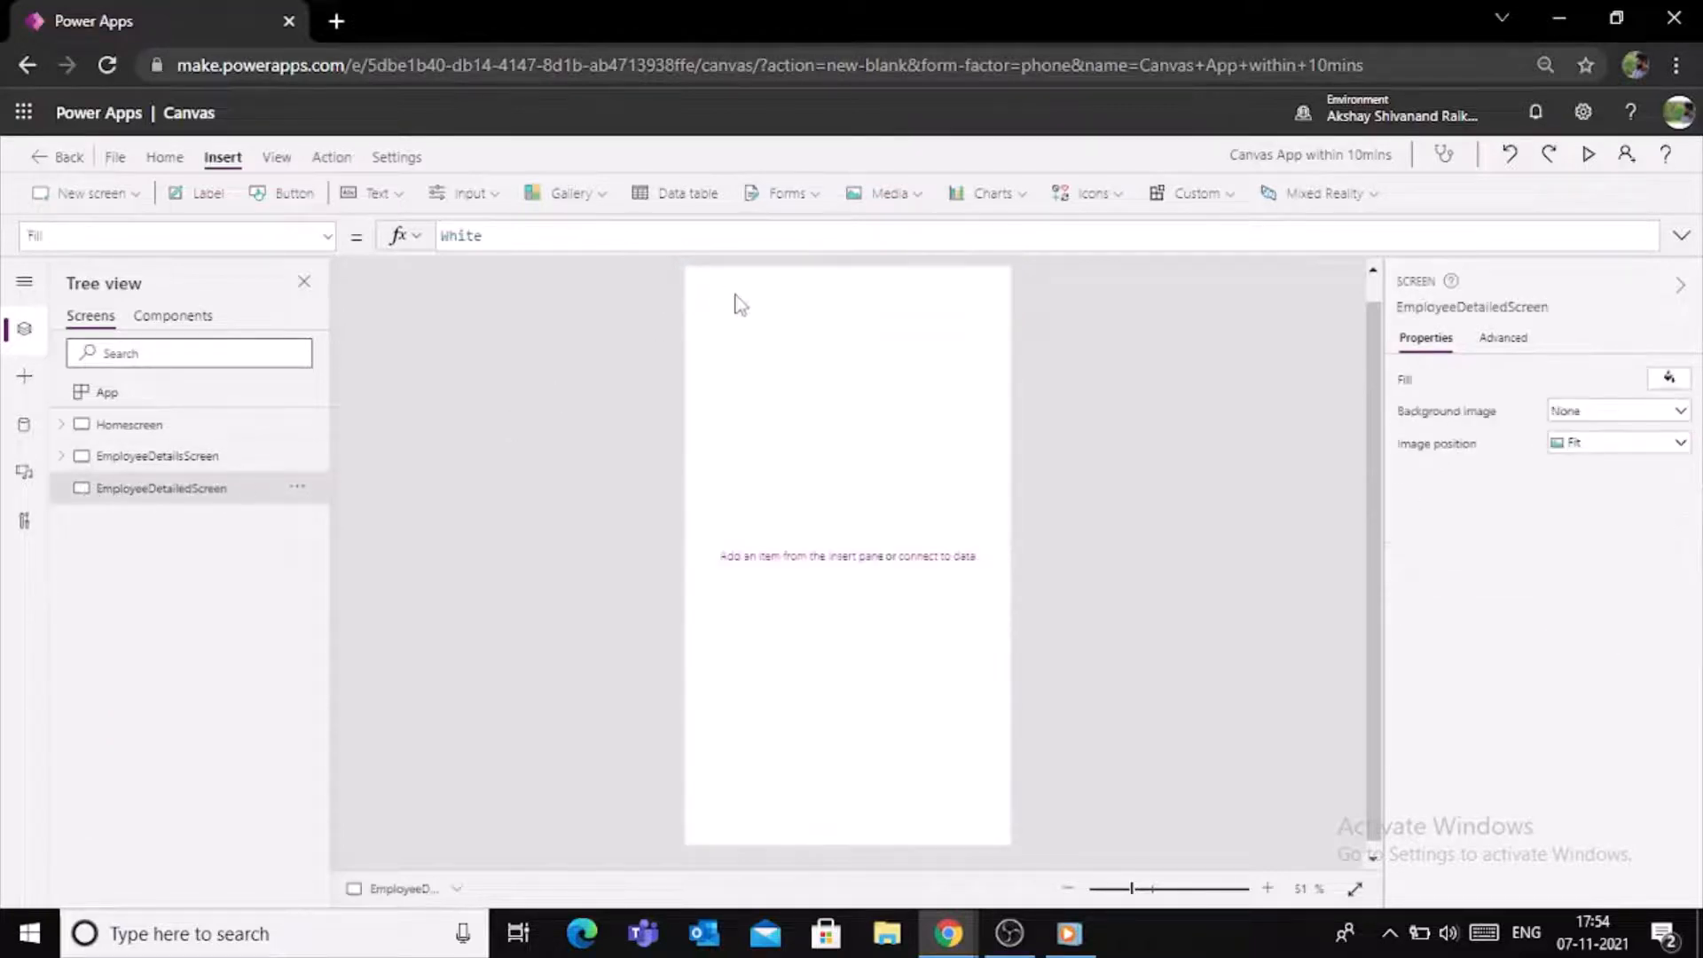
pyautogui.hotkey('ctrl', 'v')
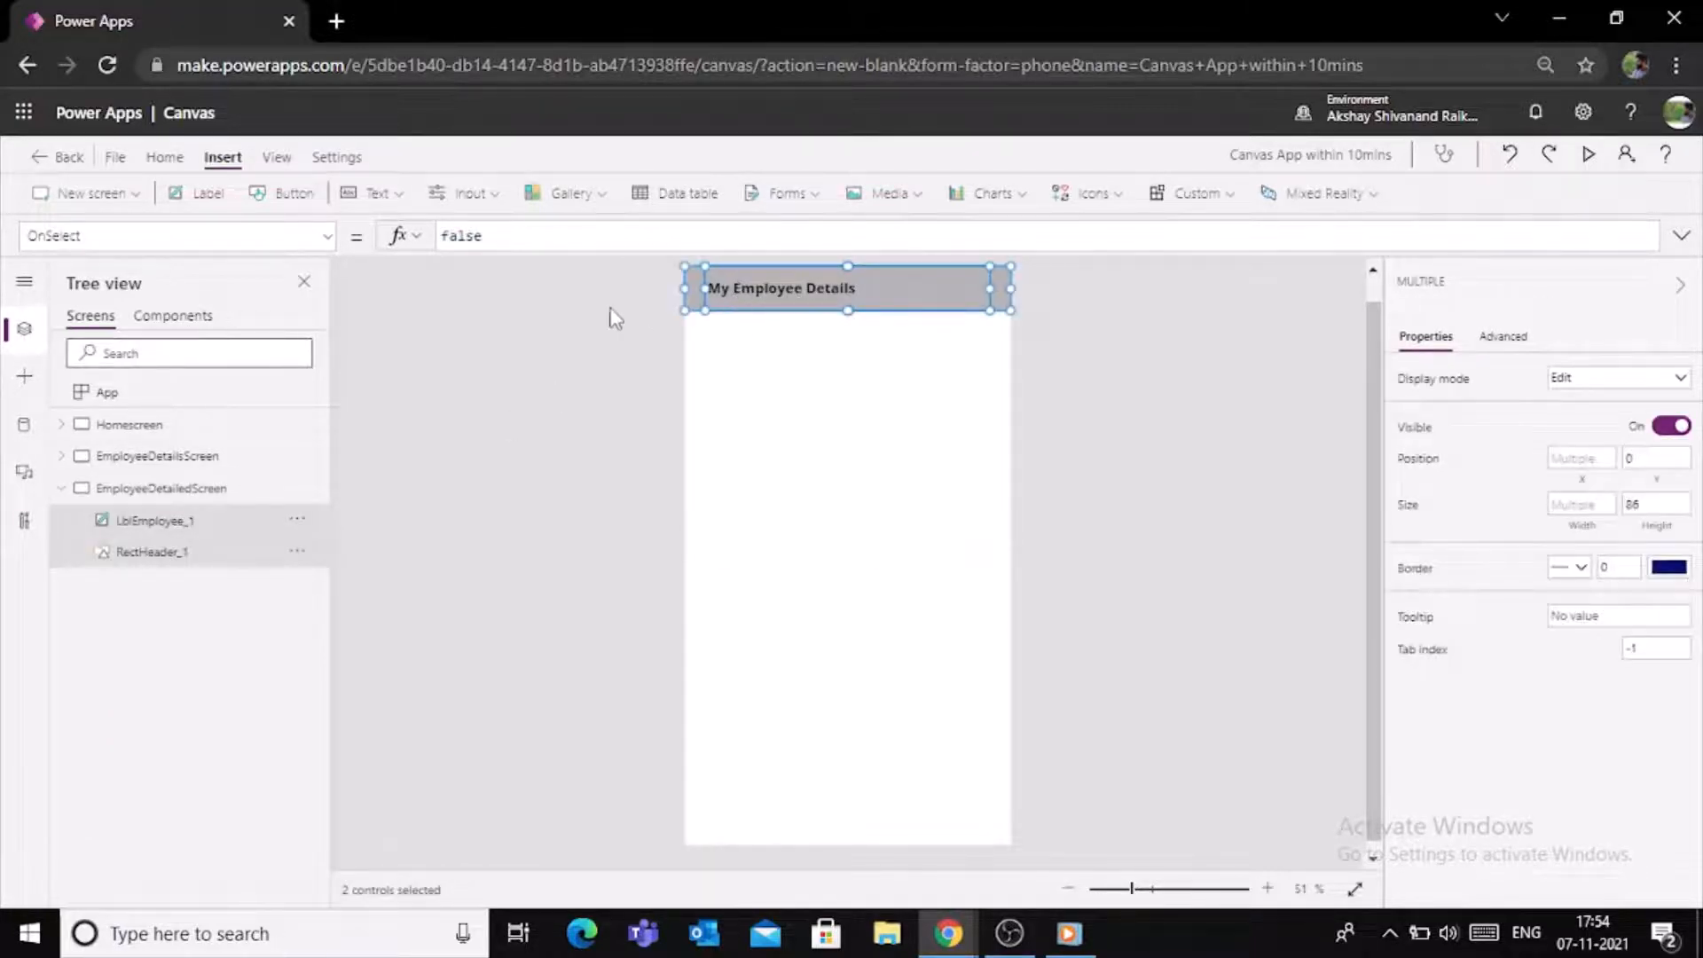
pyautogui.click(1026, 311)
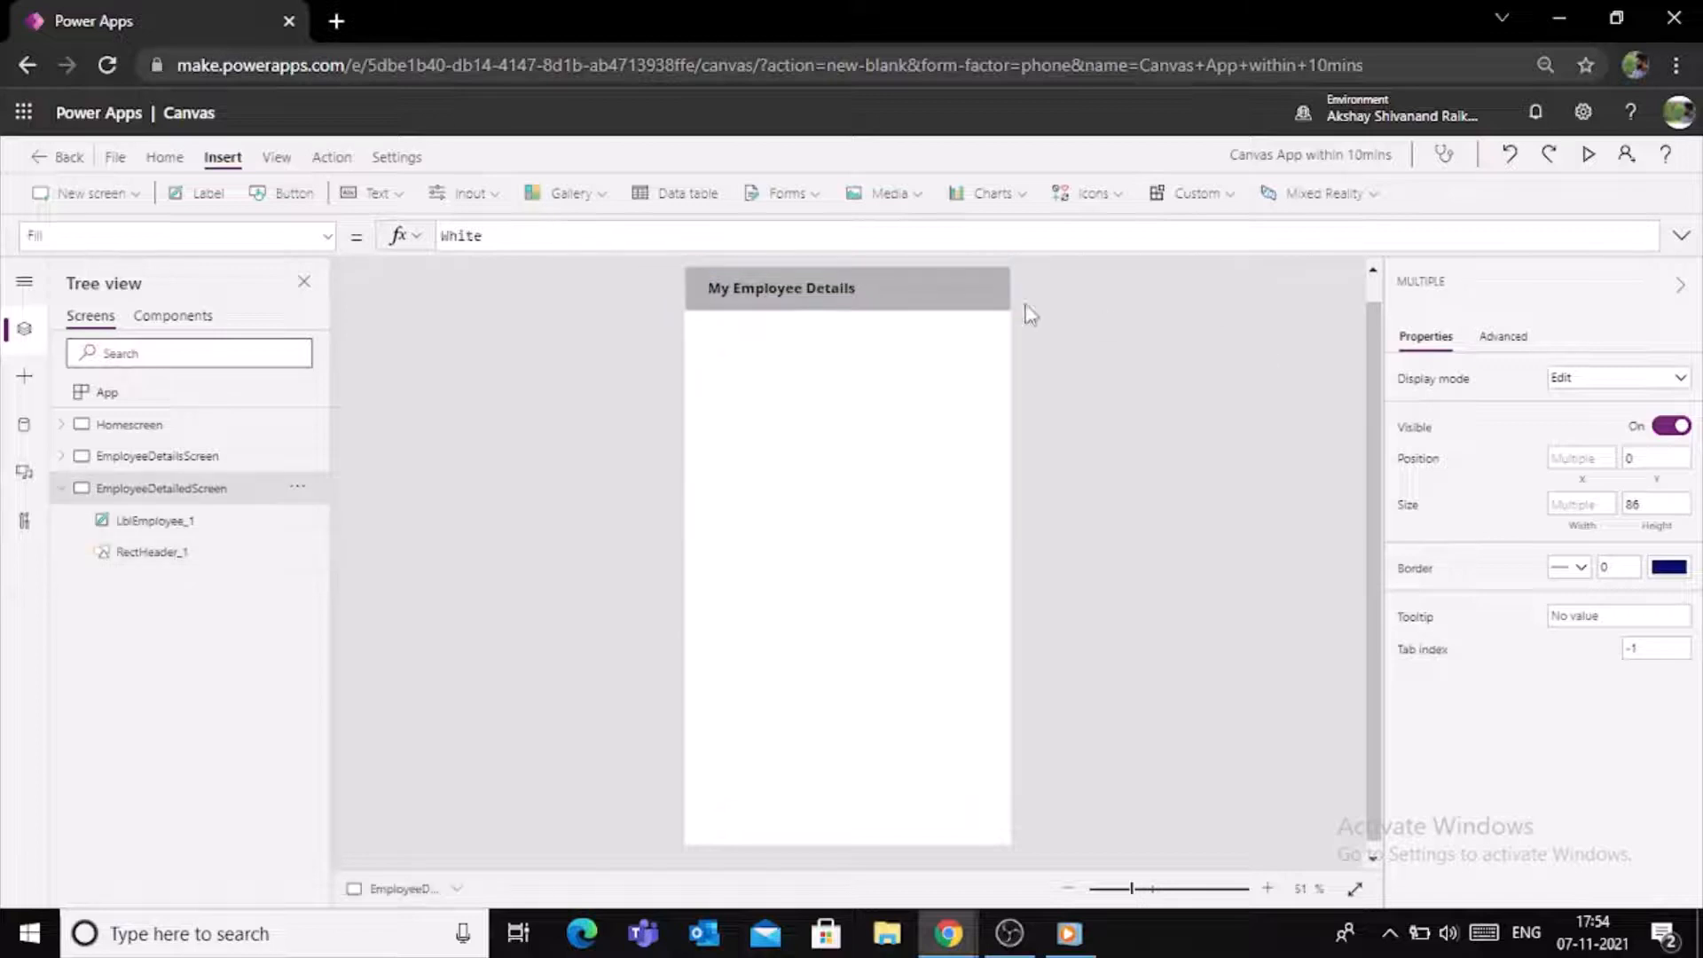
# - Change the copied header label's text to "Employee Personal Details"
pyautogui.click(834, 296)
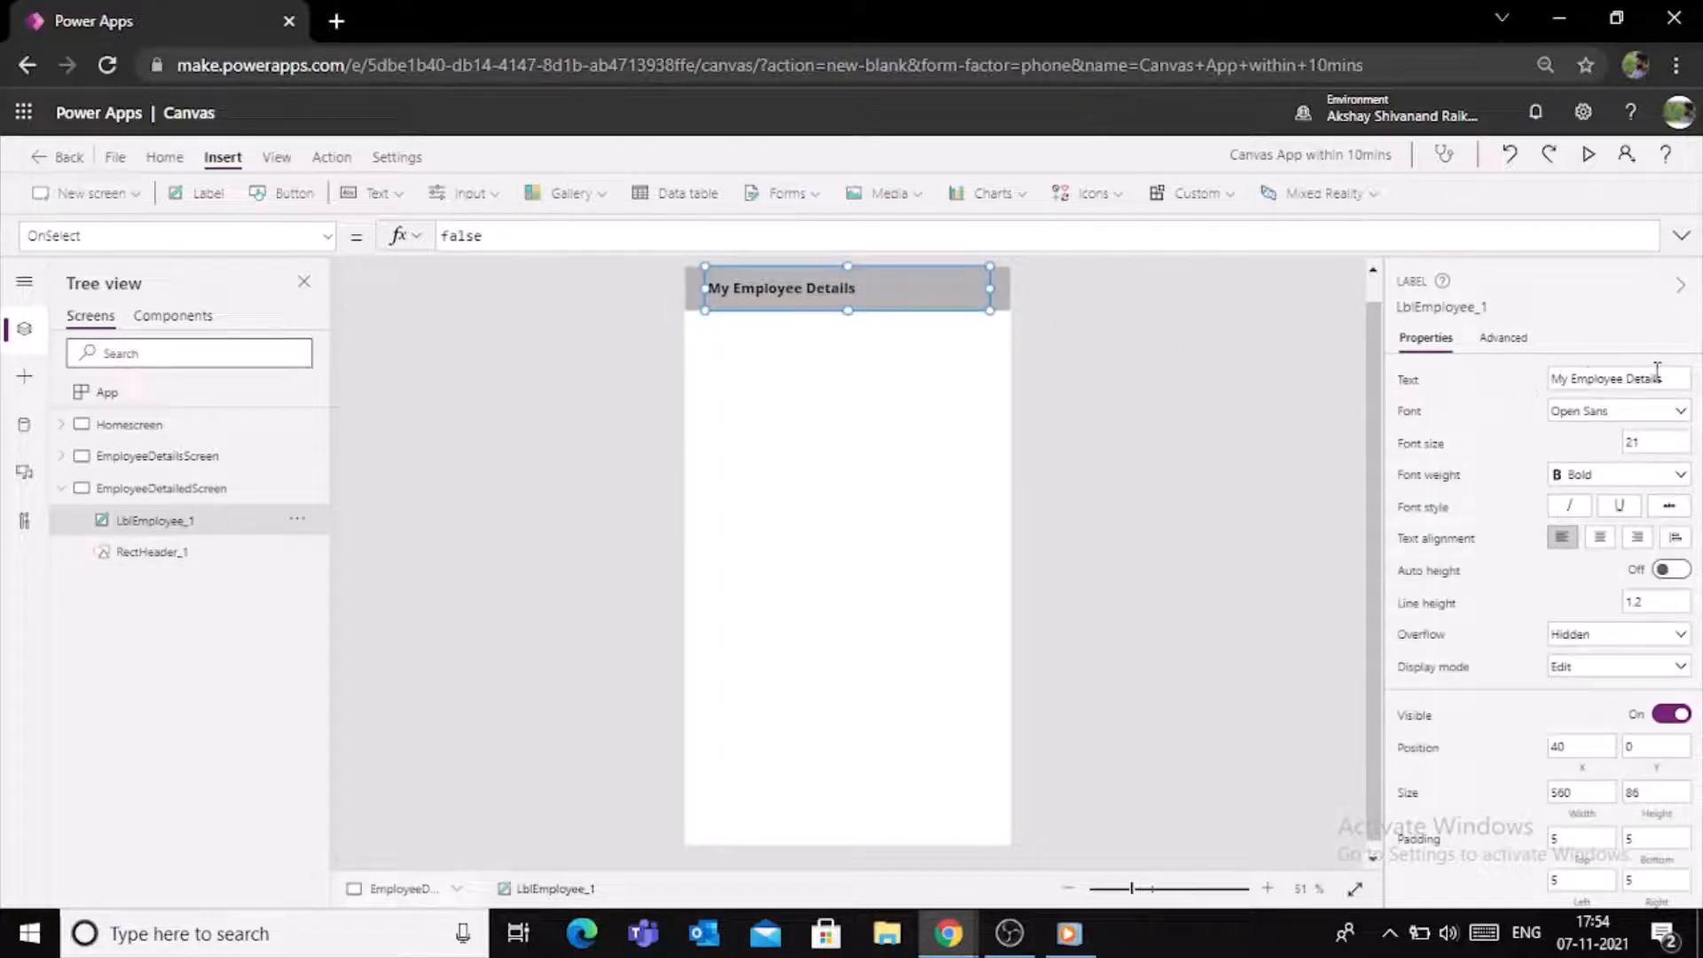
pyautogui.moveTo(1669, 376)
pyautogui.mouseDown()
pyautogui.moveTo(1576, 379)
pyautogui.moveTo(1654, 380)
pyautogui.mouseUp()
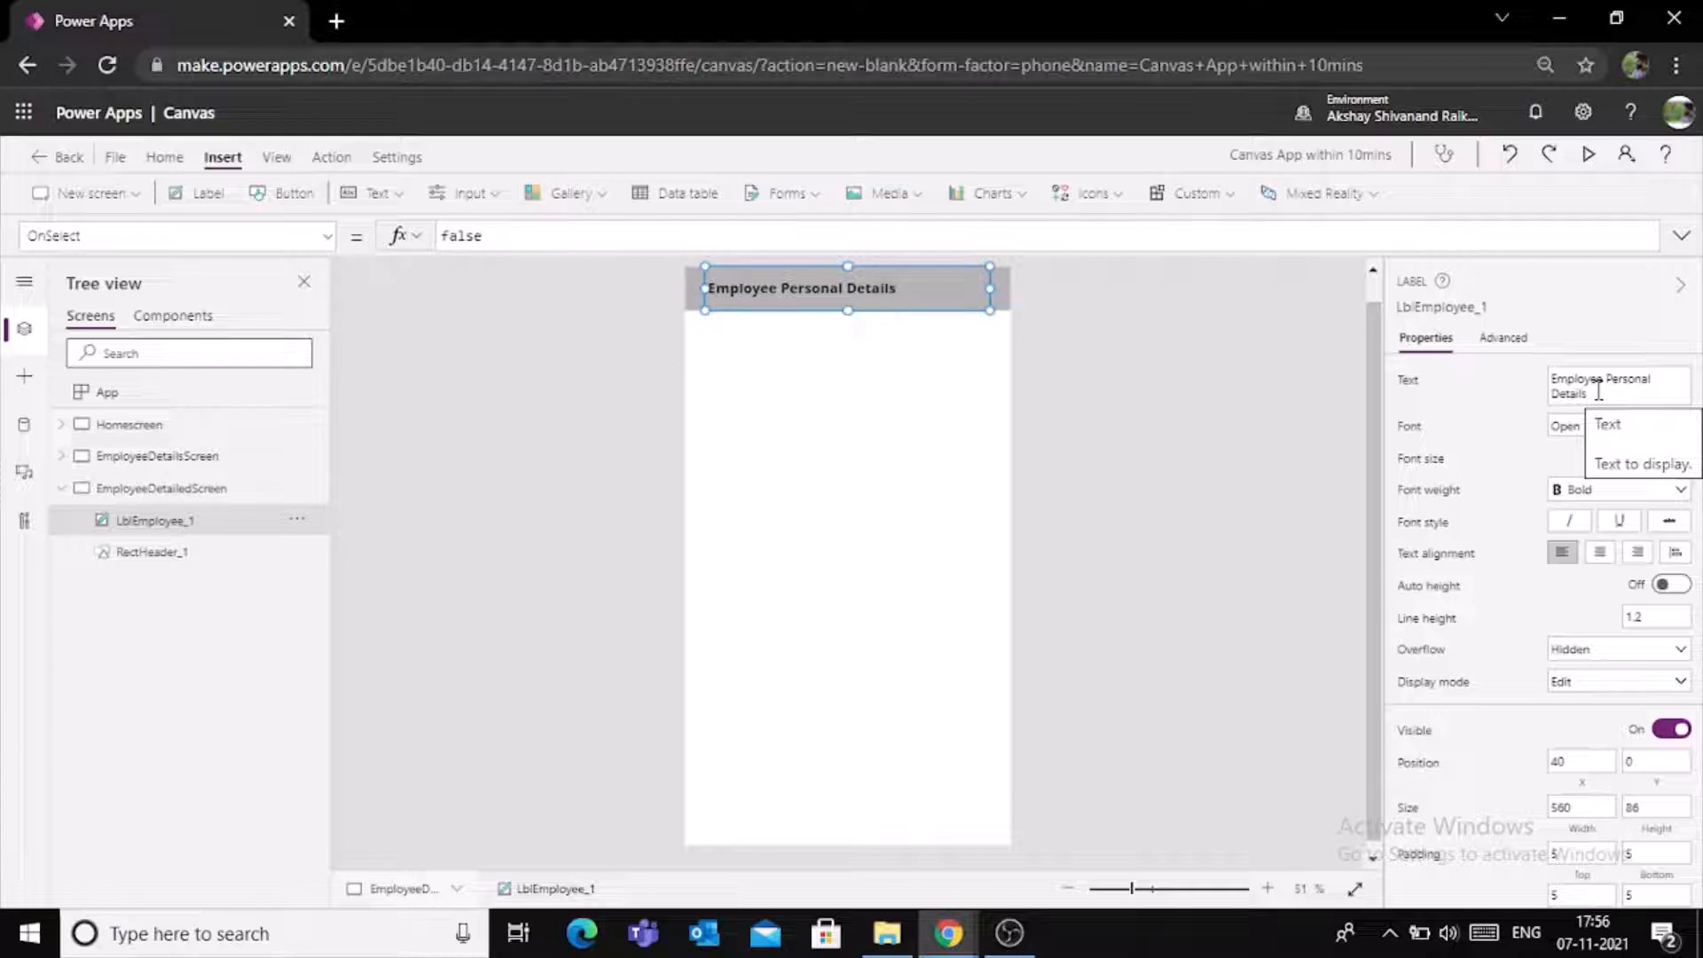
pyautogui.click(1292, 407)
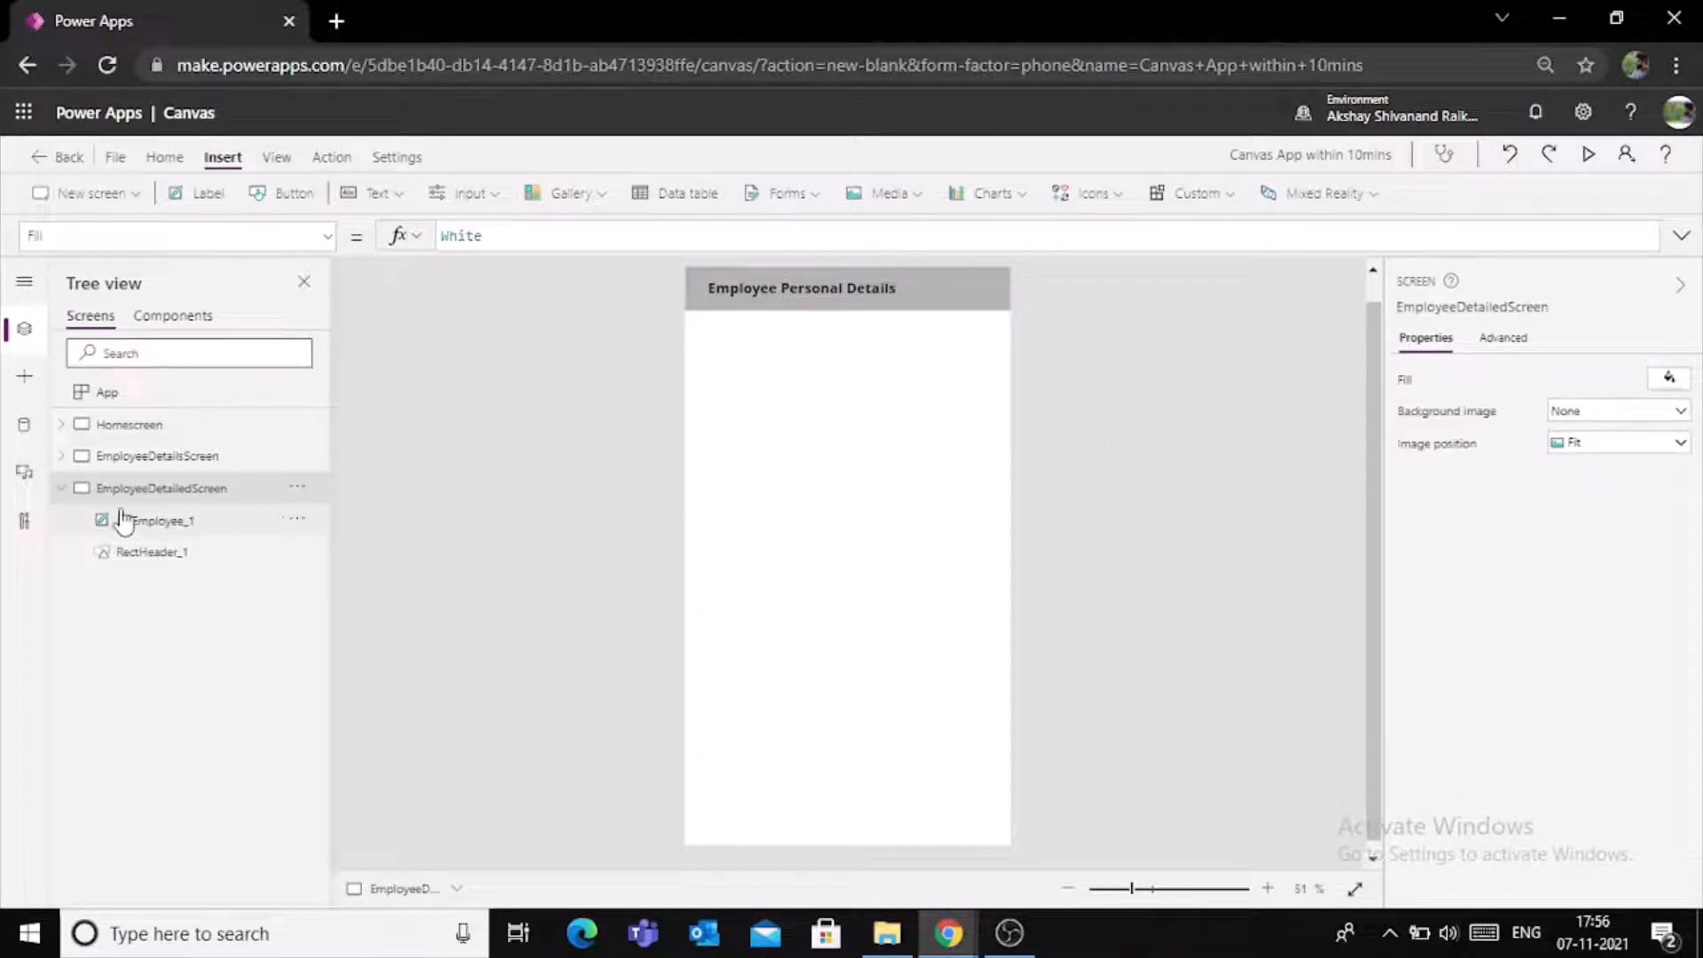
# - Insert a display form on EmployeeDetailedScreen
pyautogui.click(61, 488)
pyautogui.click(803, 194)
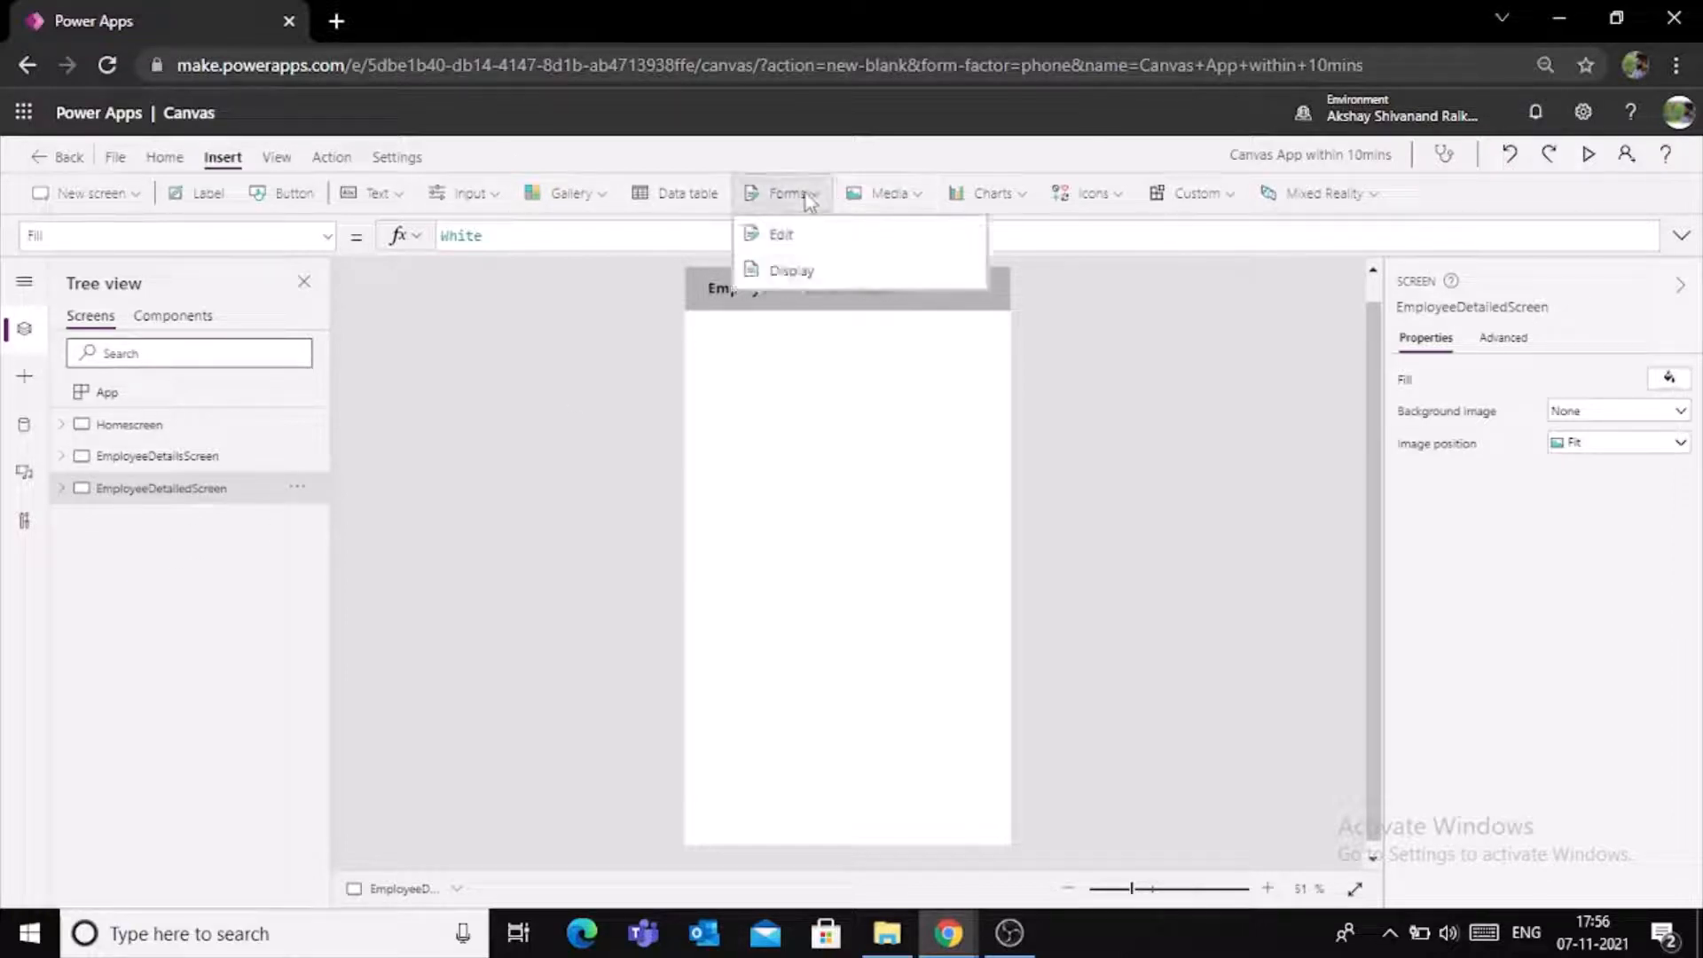
pyautogui.click(807, 270)
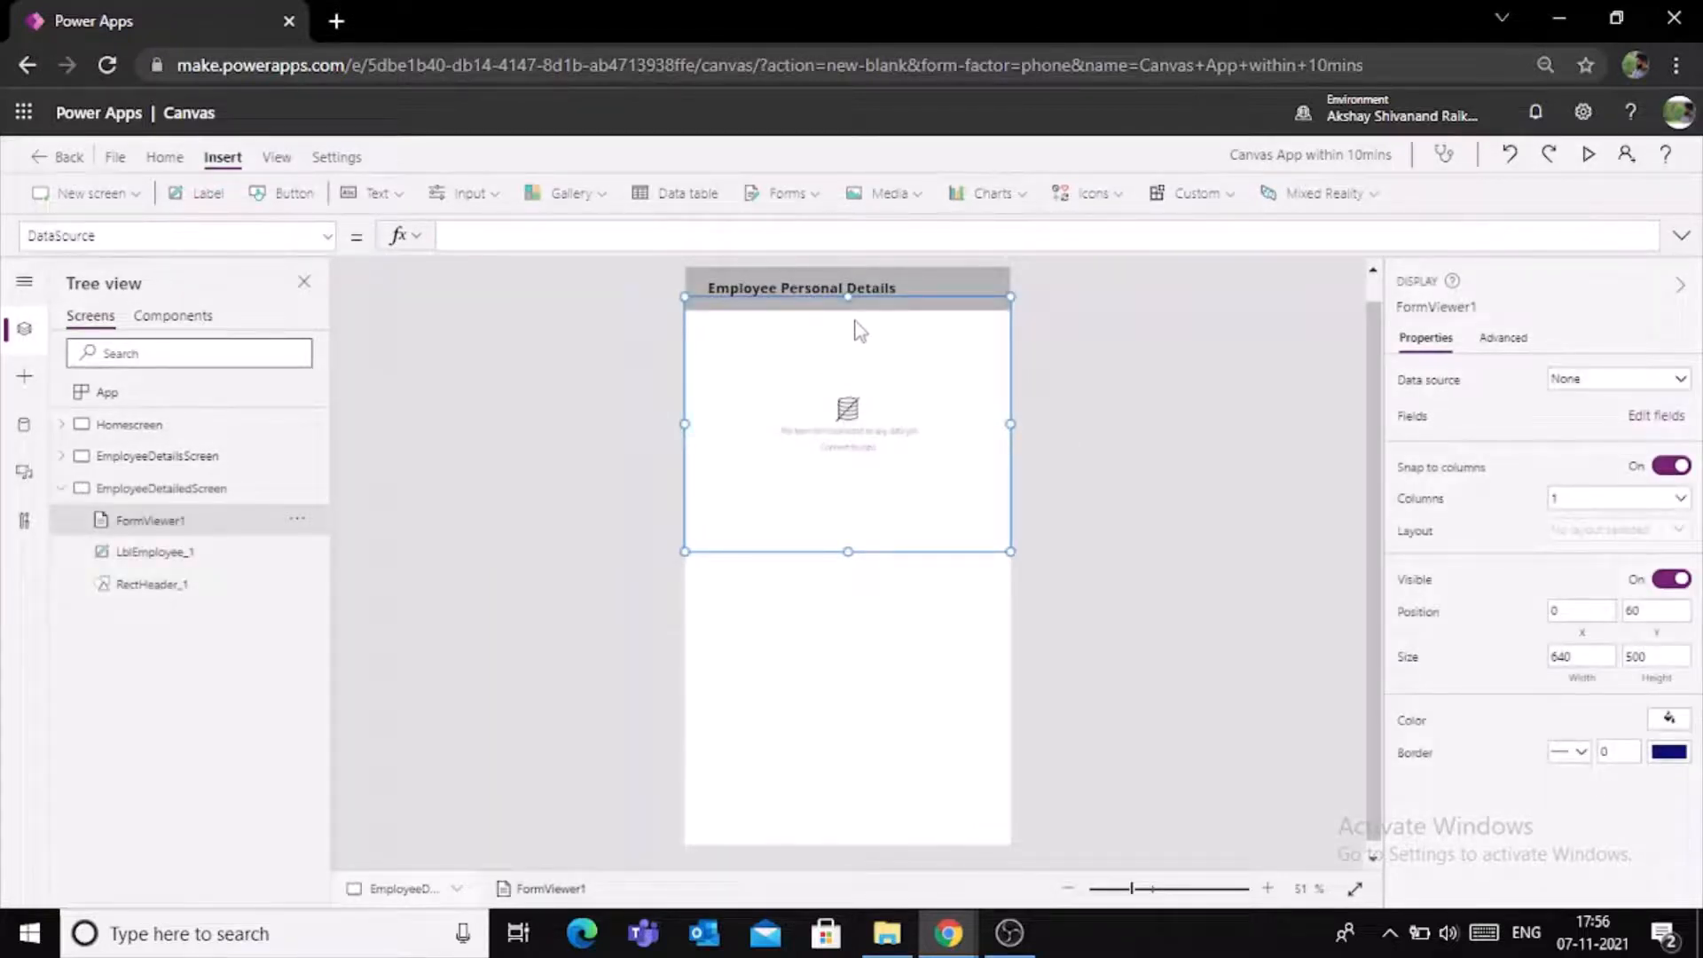
# - Fit the form below the header at about Y 104 with a height of about 862, and set its data source to TestList
pyautogui.moveTo(876, 298); pyautogui.dragTo(879, 331)
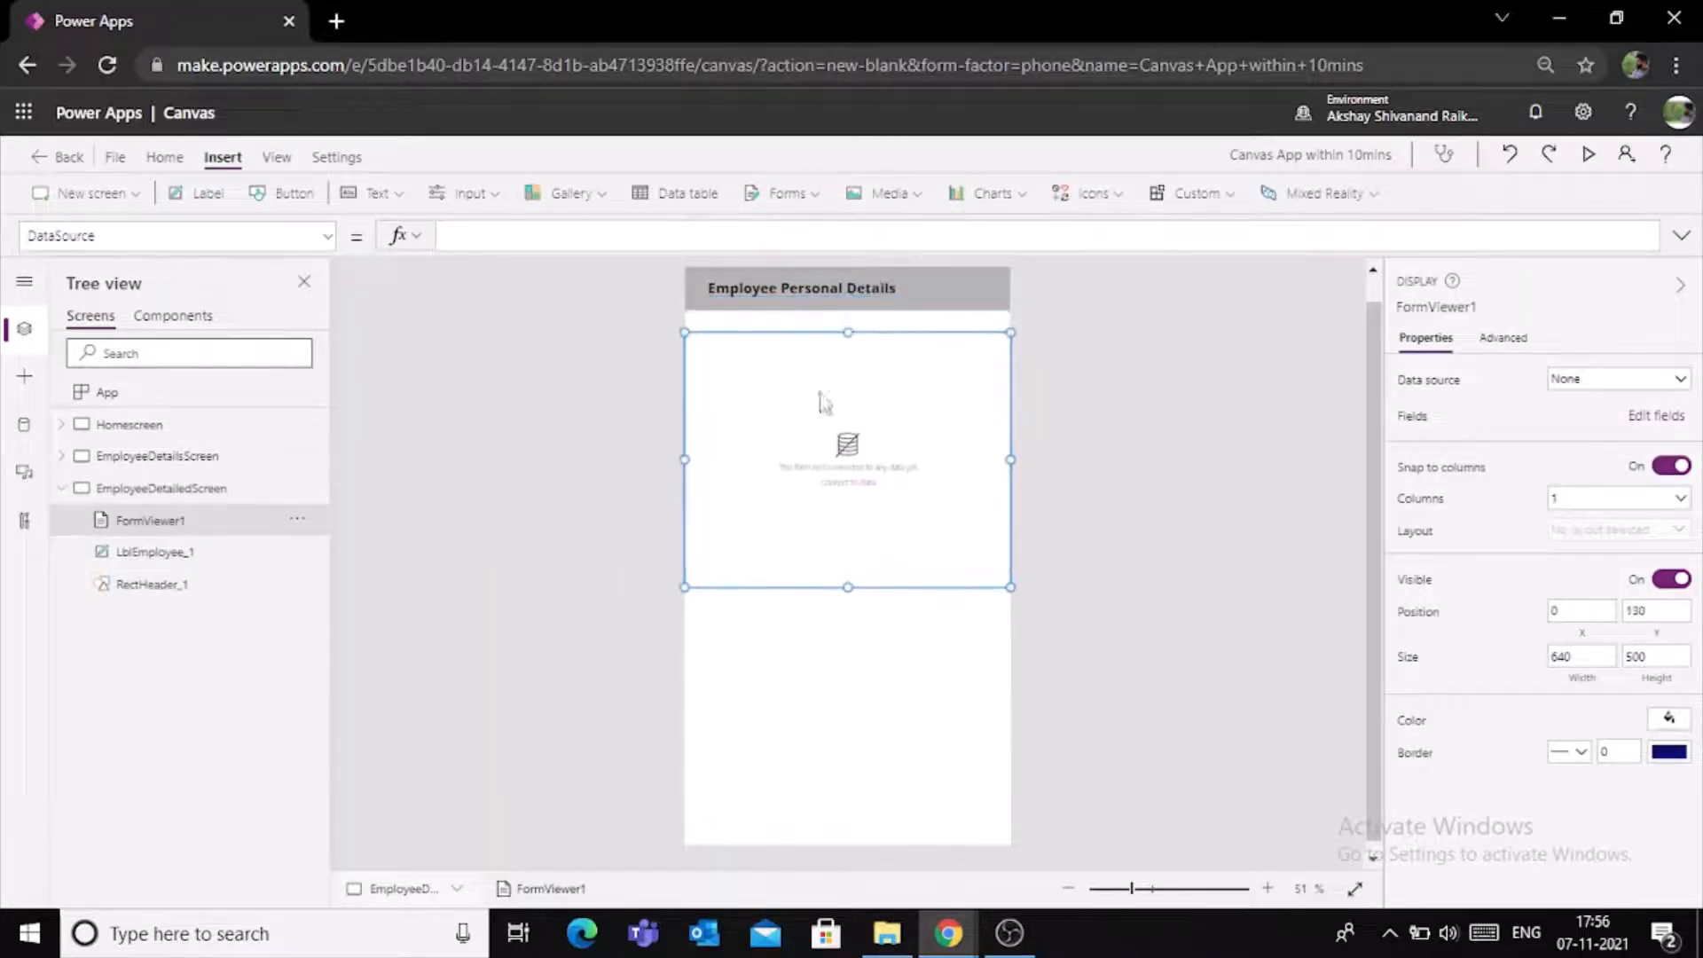
pyautogui.moveTo(848, 587); pyautogui.dragTo(849, 757)
pyautogui.moveTo(848, 332); pyautogui.dragTo(850, 320)
pyautogui.click(1677, 379)
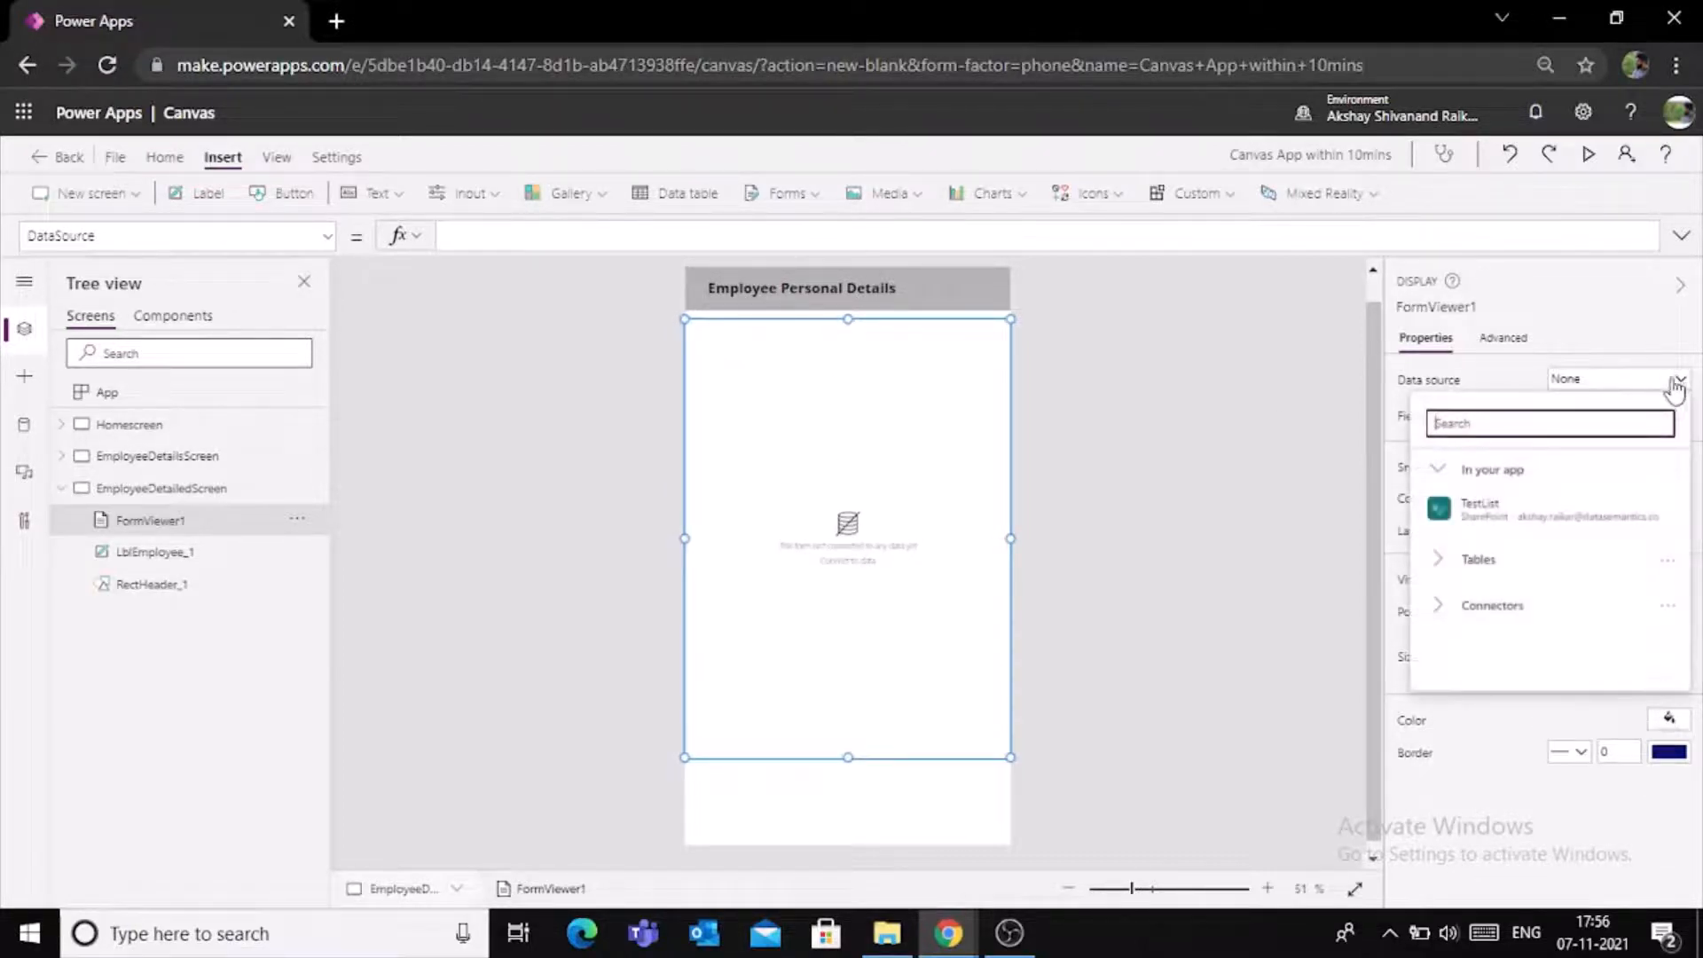
pyautogui.click(1495, 511)
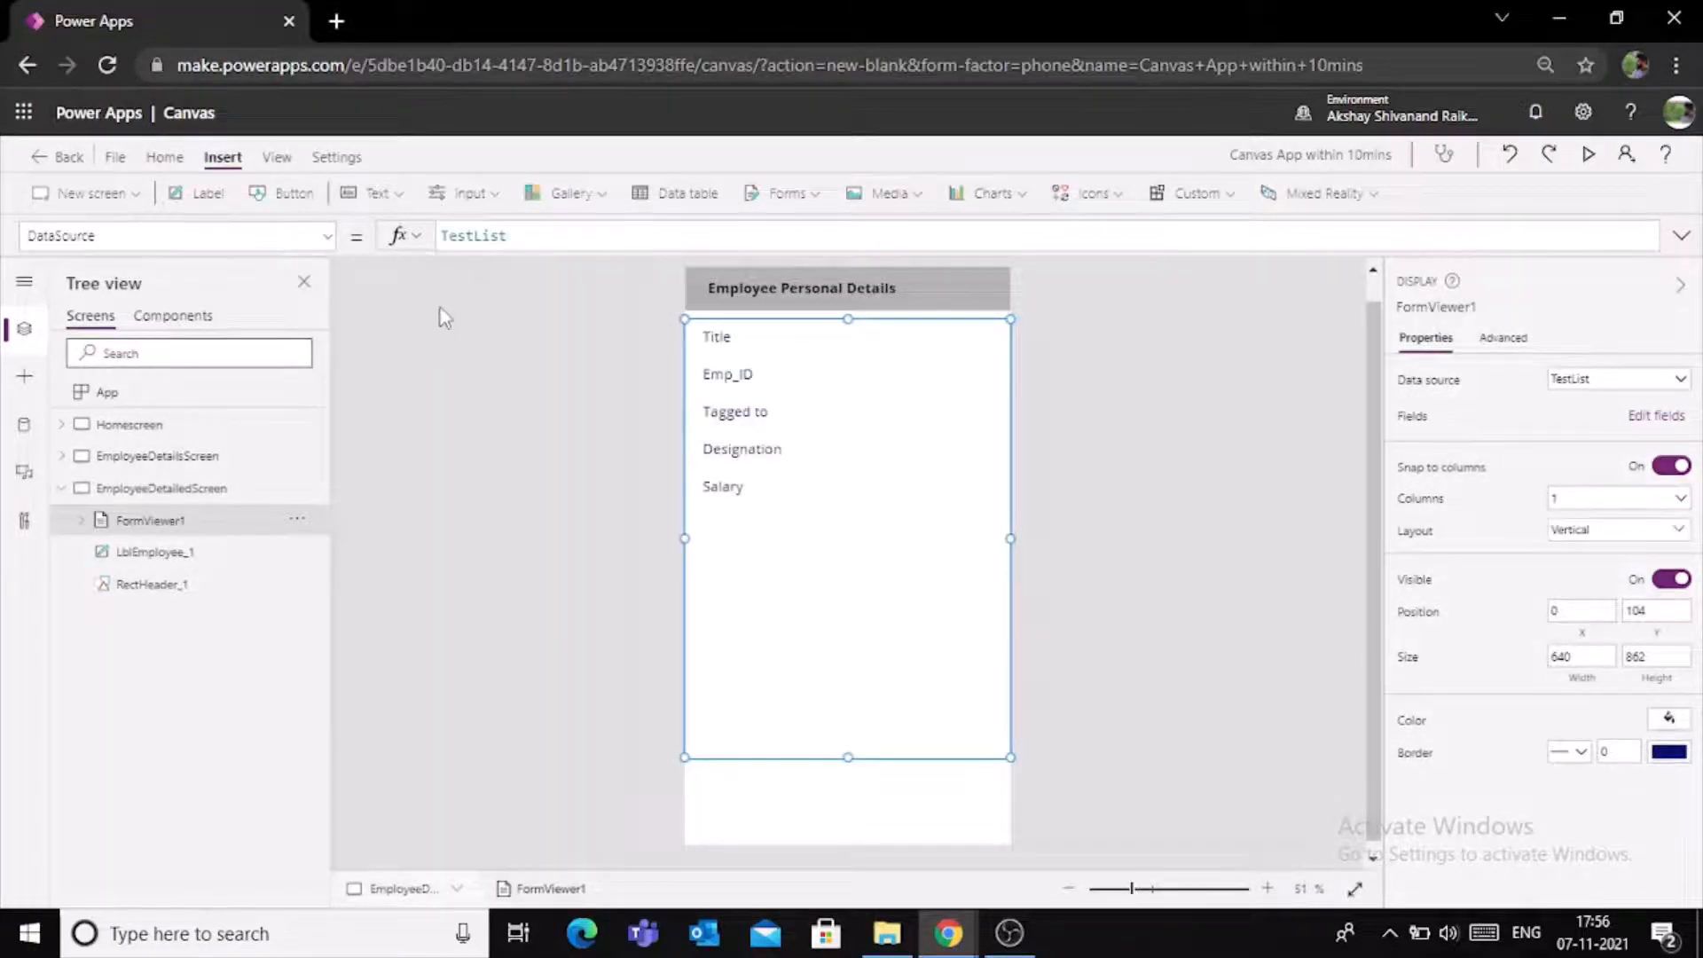
# - Open the display form's Item property for editing
pyautogui.click(330, 236)
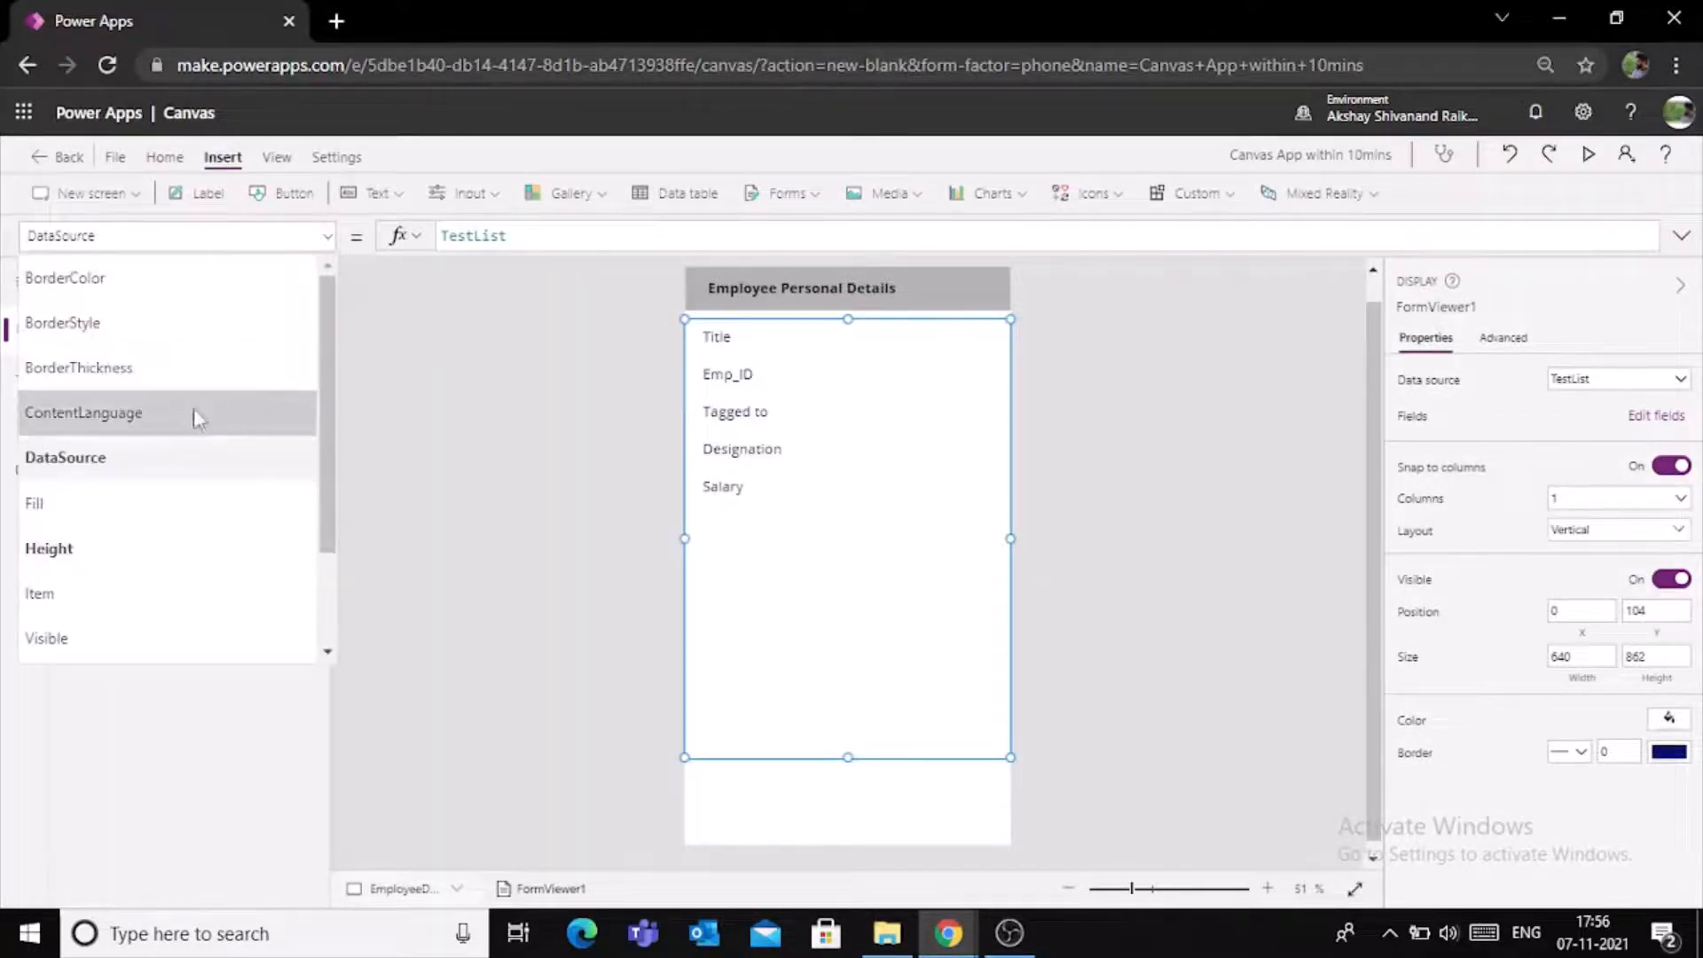
pyautogui.scroll(-2, 174, 435)
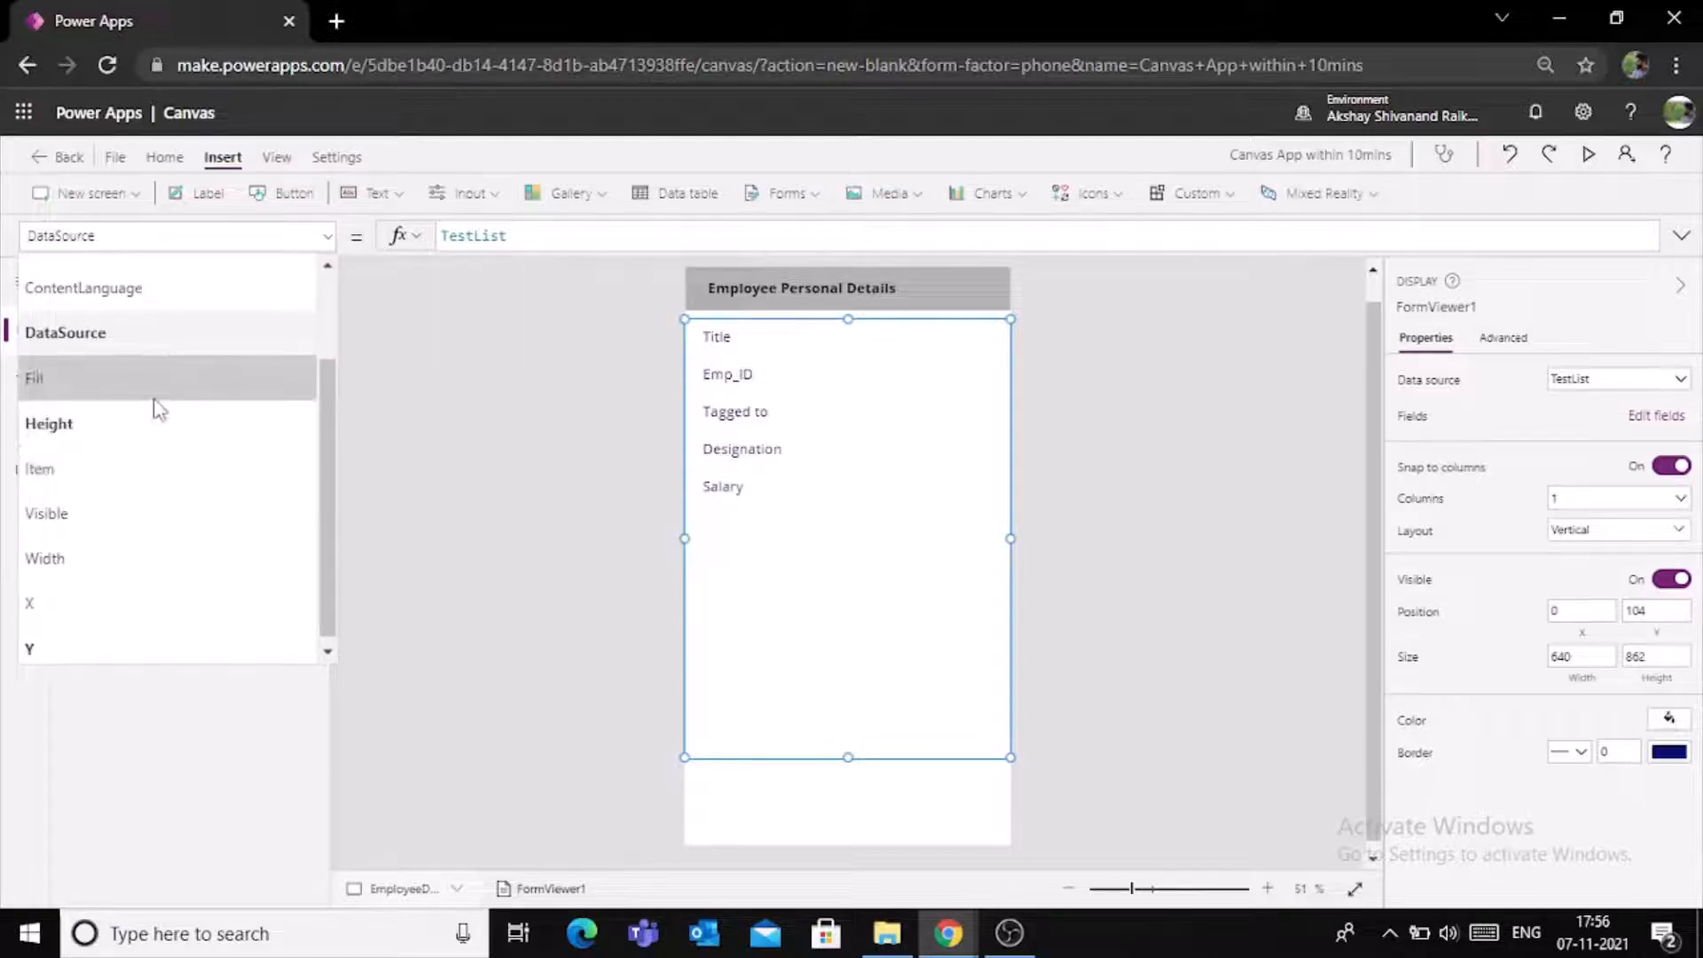
pyautogui.click(151, 461)
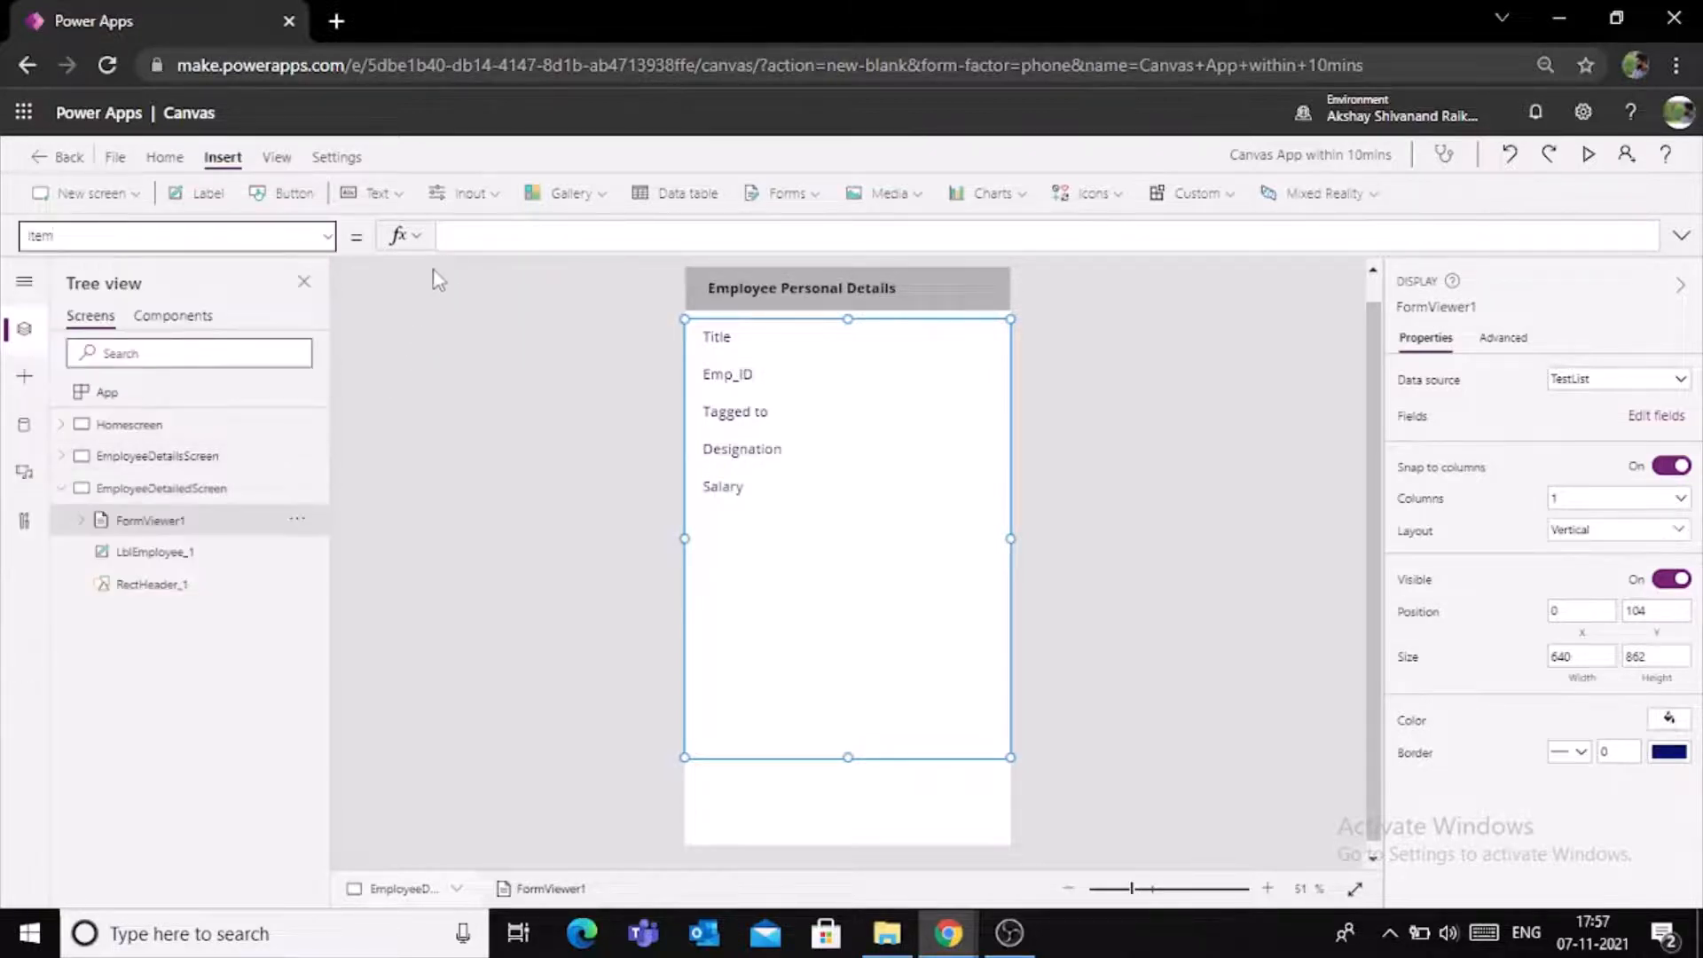
pyautogui.click(473, 239)
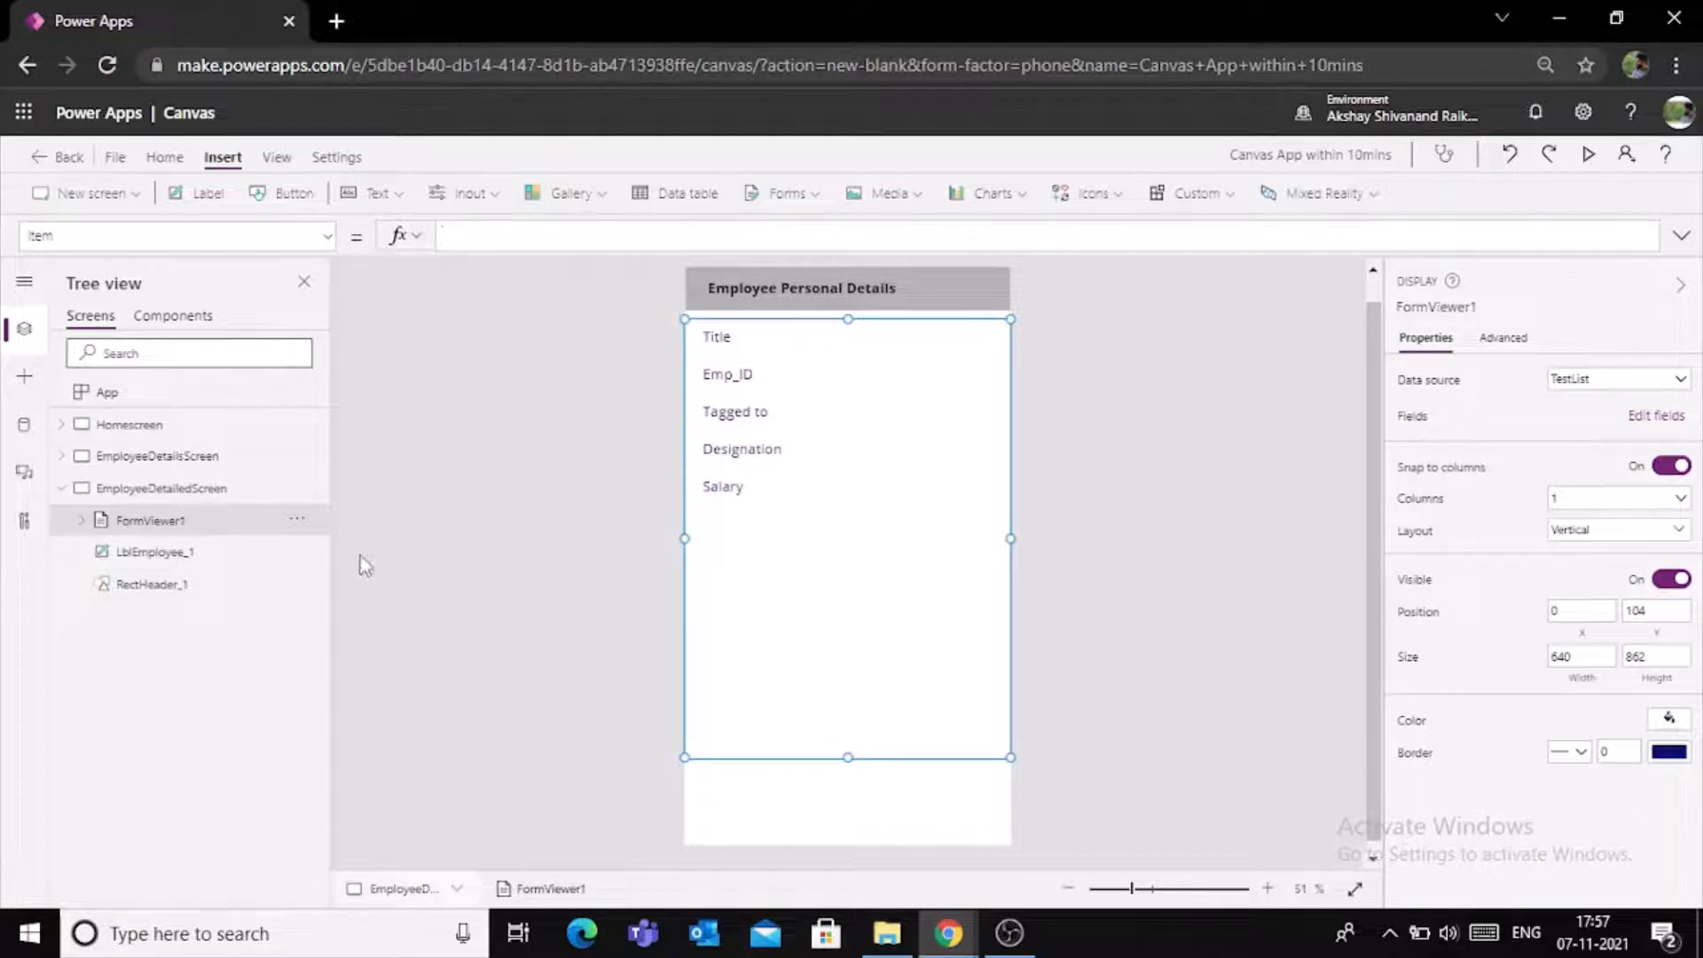
# - Copy the name of the employee gallery, GalEMployeeDetails, on EmployeeDetailsScreen without renaming it
pyautogui.click(191, 458)
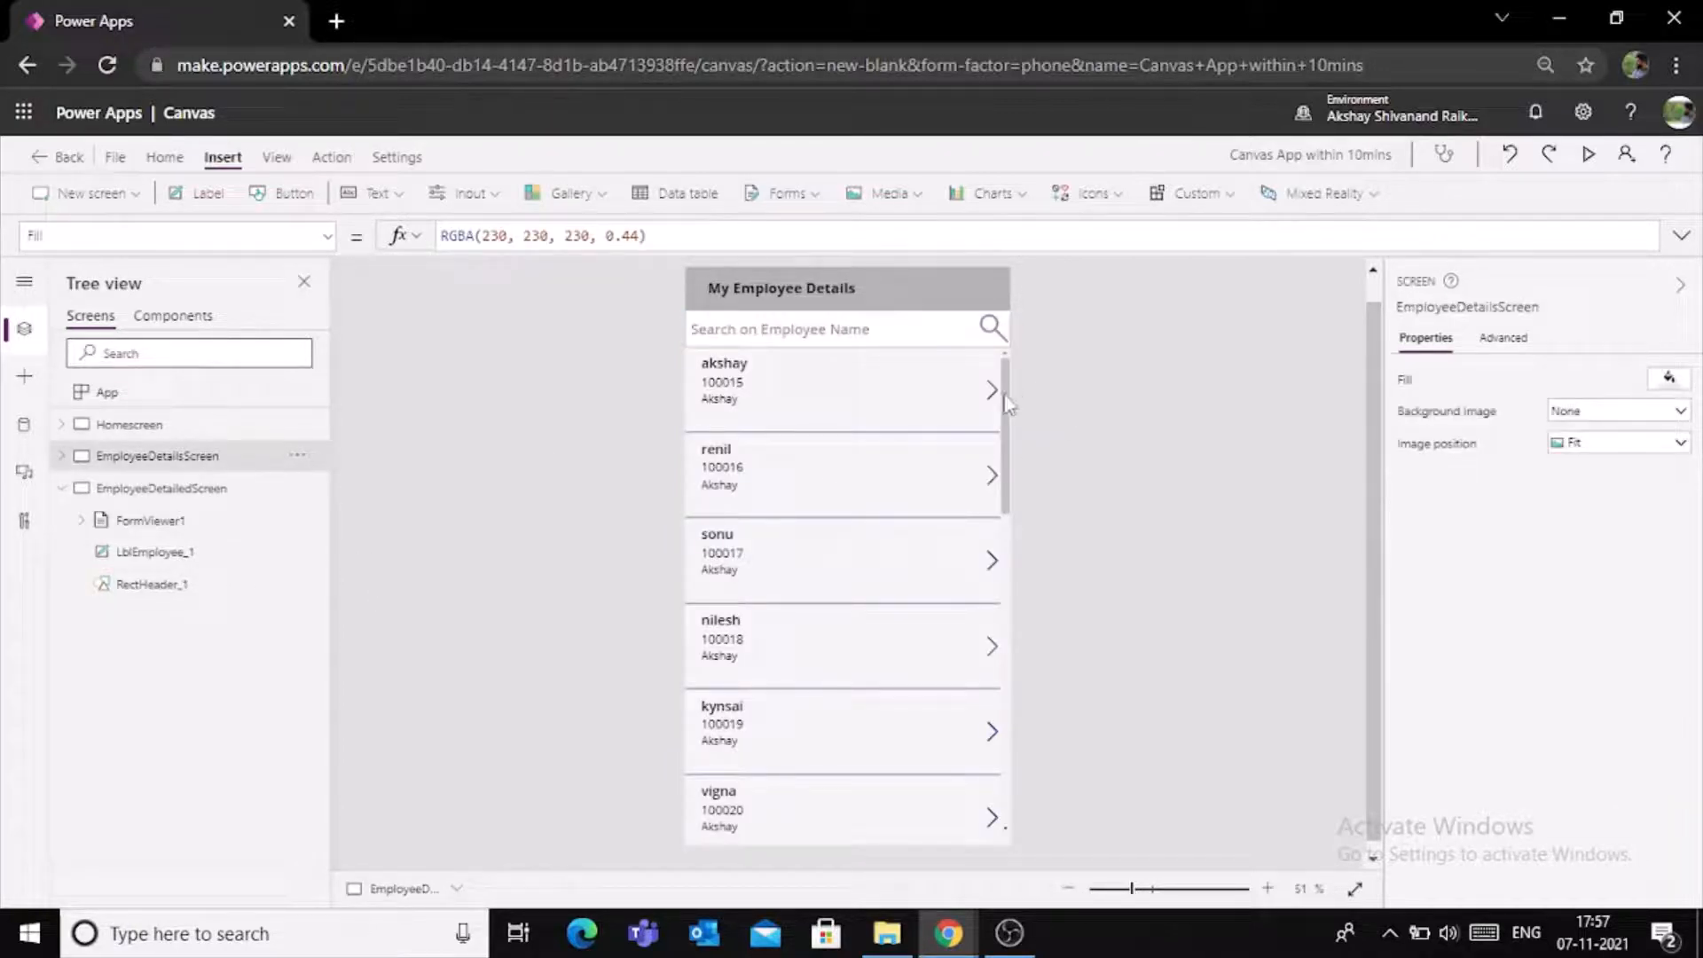
pyautogui.click(61, 456)
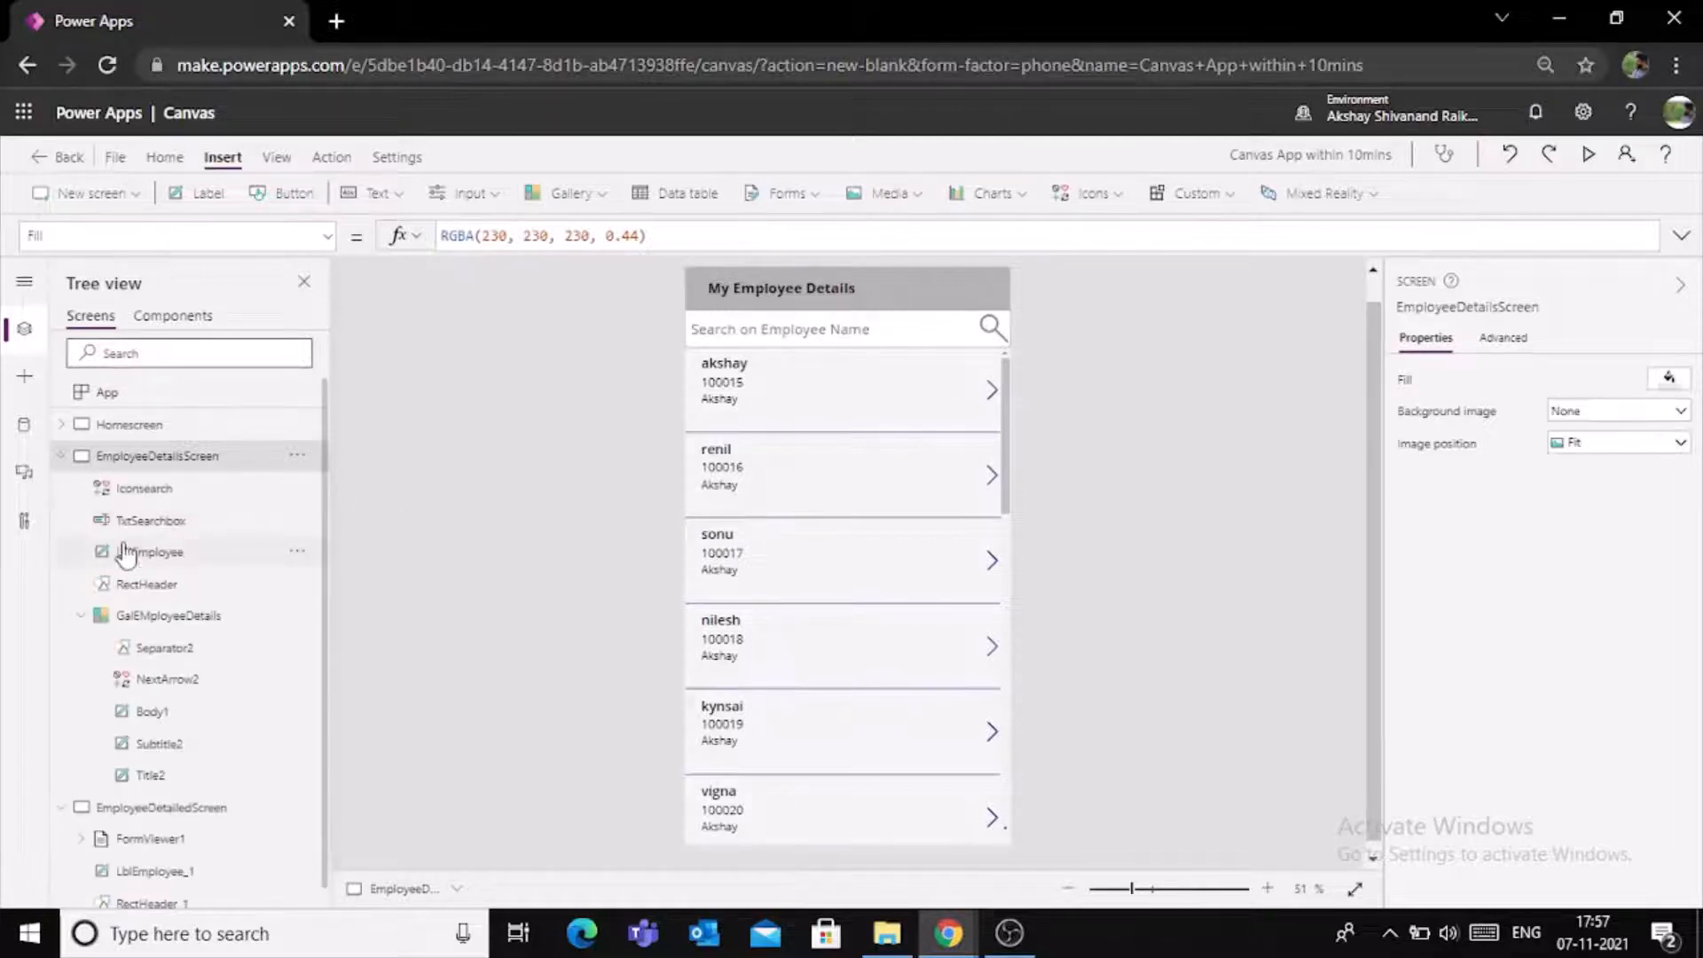
pyautogui.click(168, 618)
pyautogui.click(297, 618)
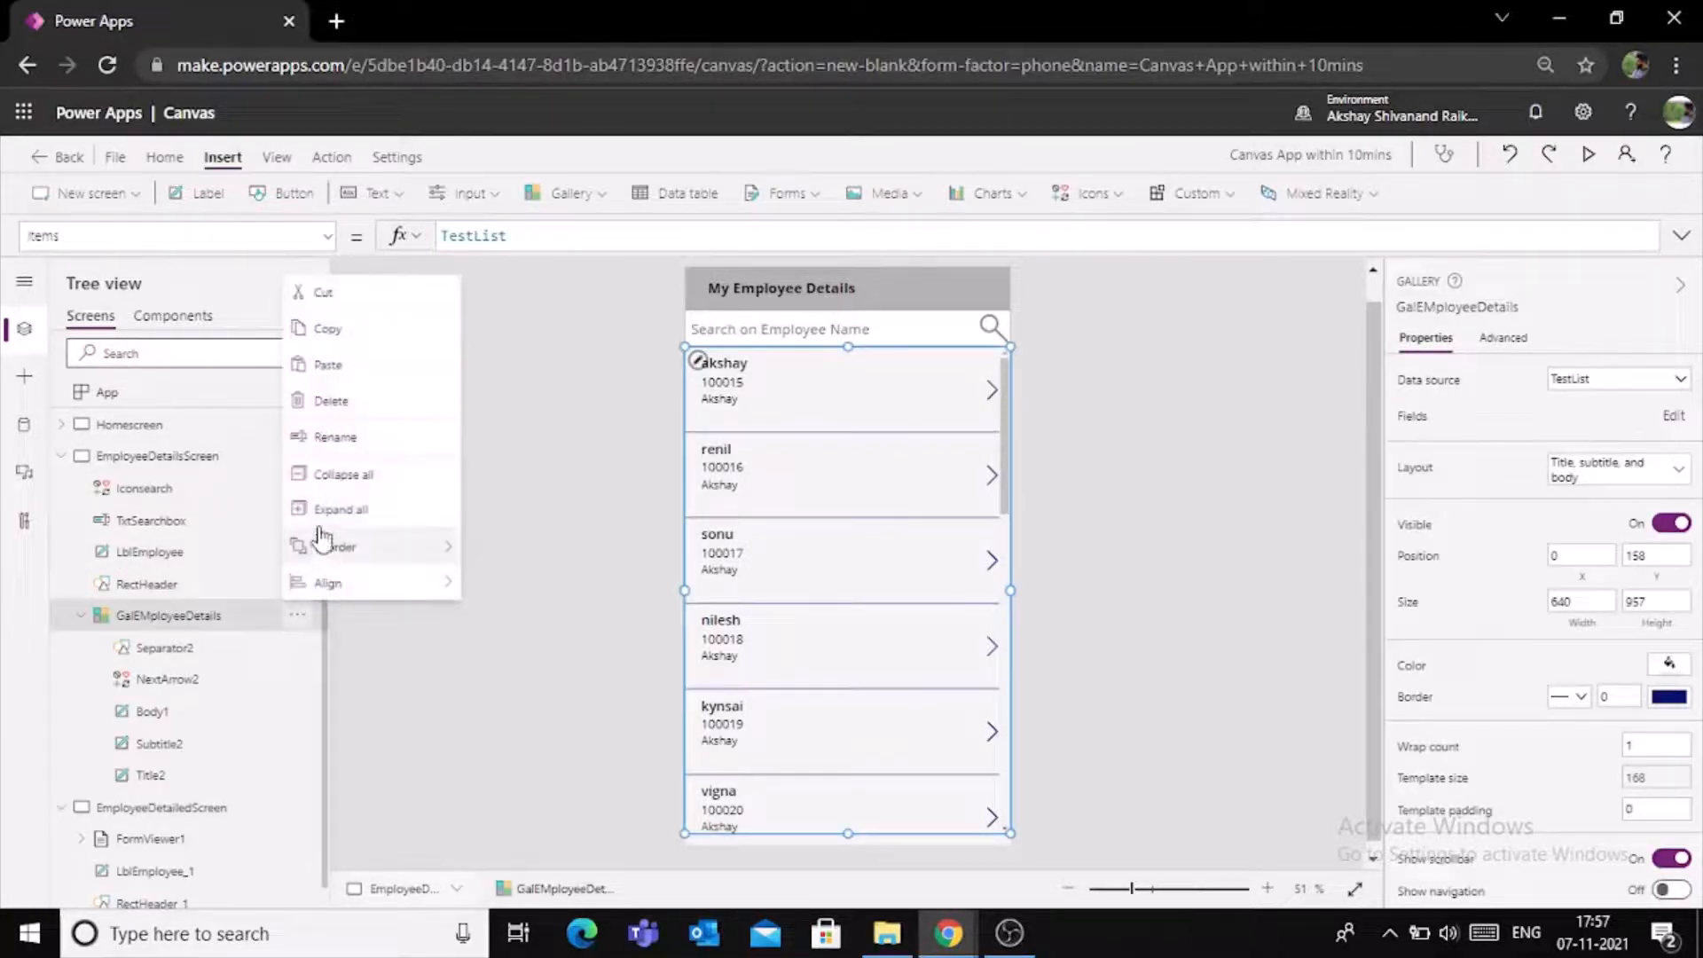
pyautogui.click(329, 441)
pyautogui.hotkey('ctrl', 'c')
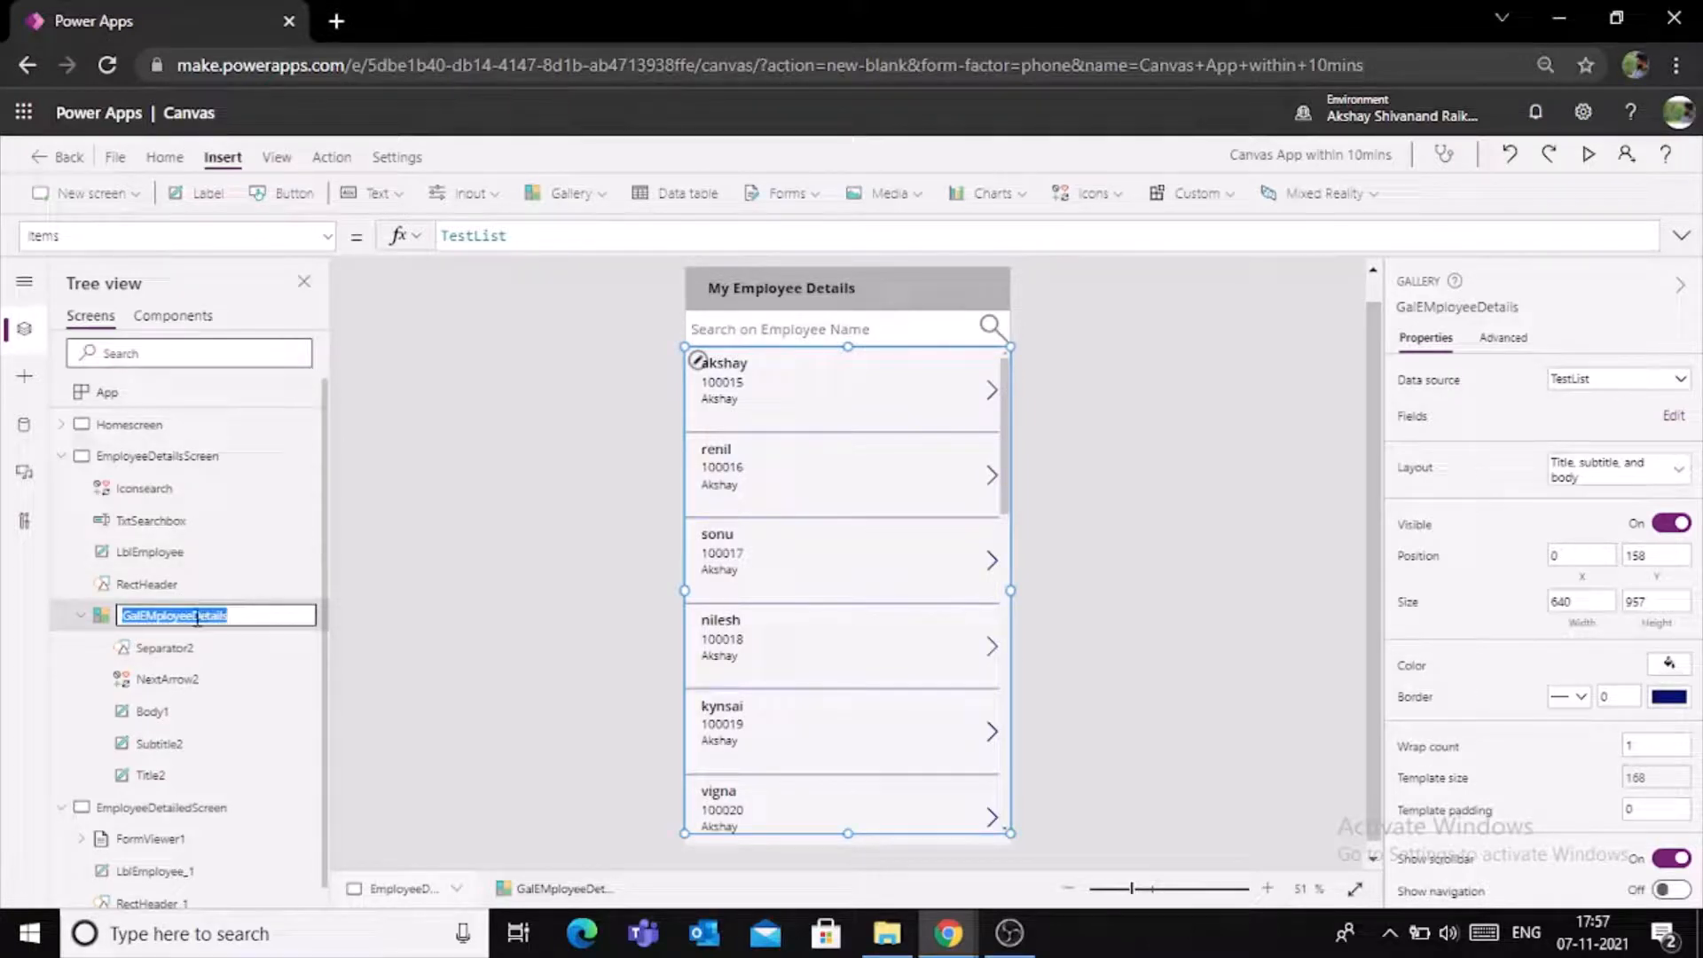
pyautogui.click(61, 456)
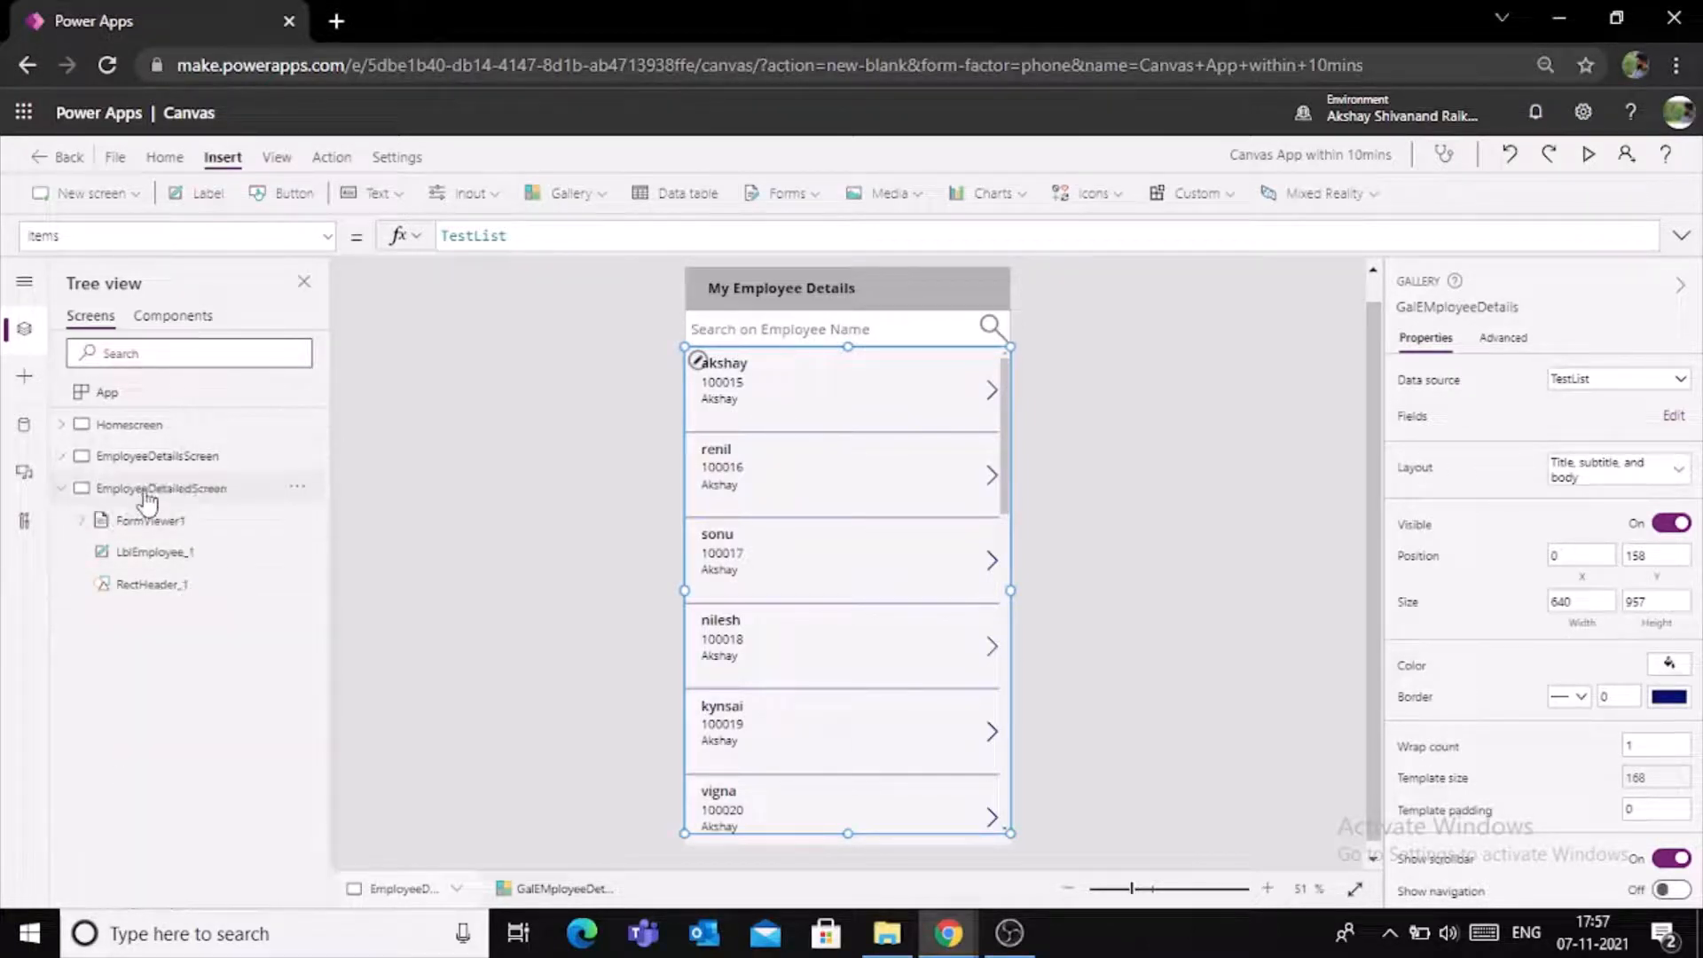
# - Set the Item property of the display form on EmployeeDetailedScreen to GalEMployeeDetails.Selected
pyautogui.click(146, 493)
pyautogui.click(776, 603)
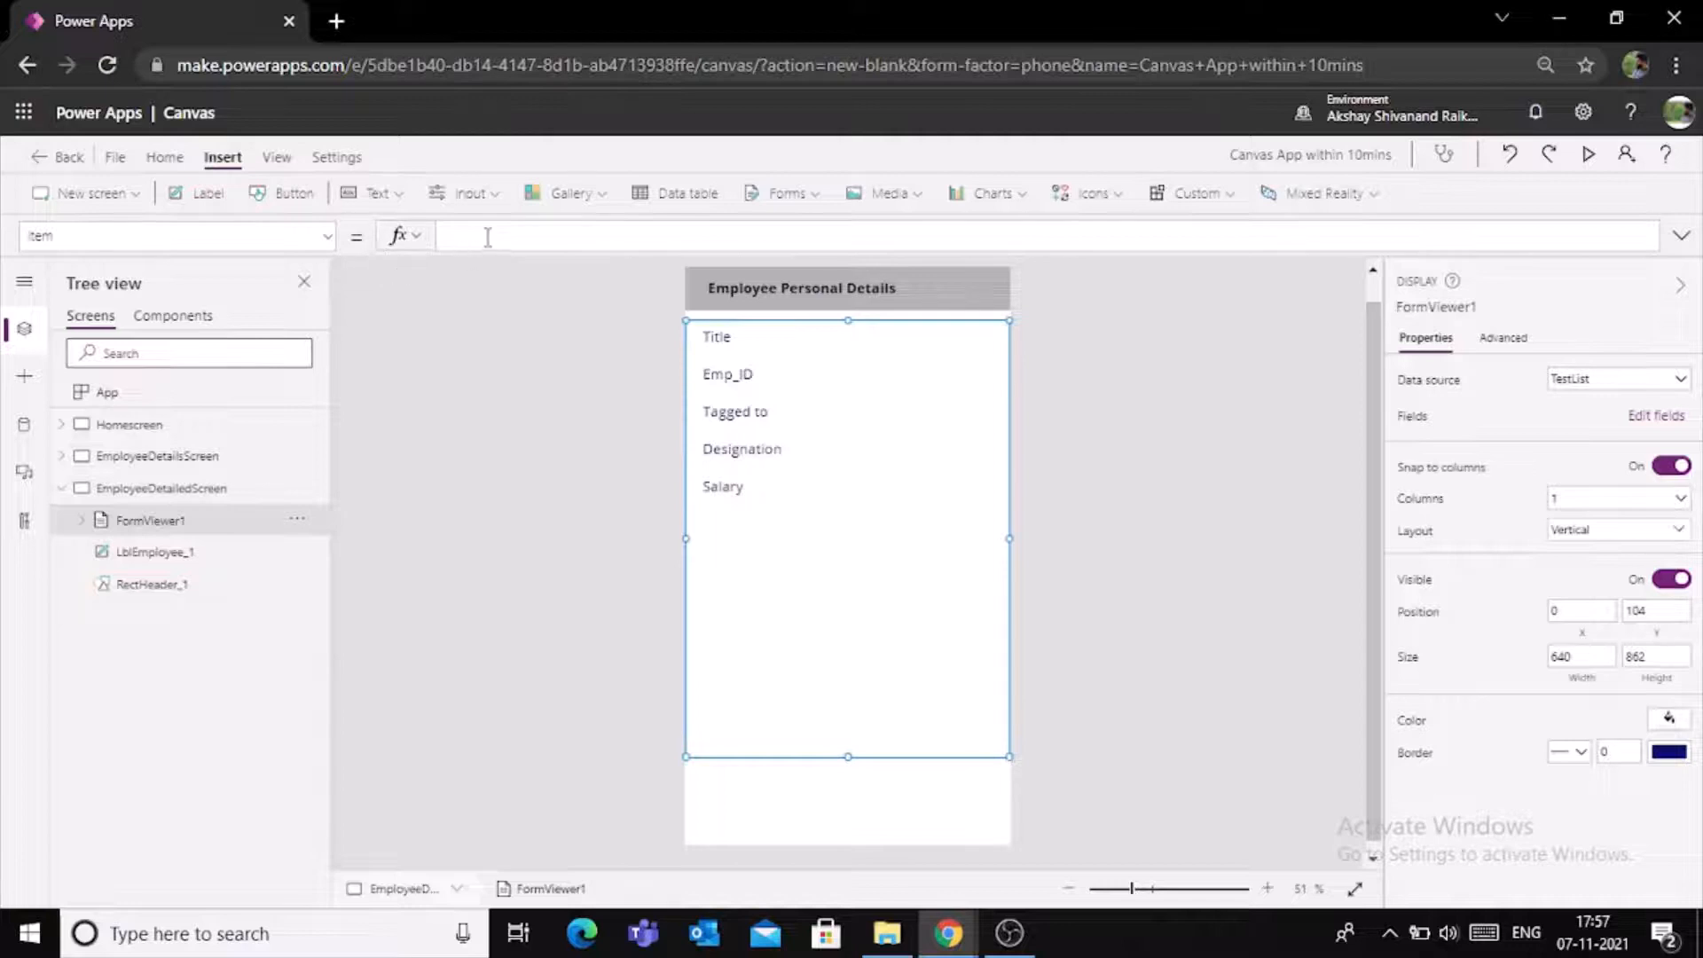
pyautogui.hotkey('ctrl', 'v')
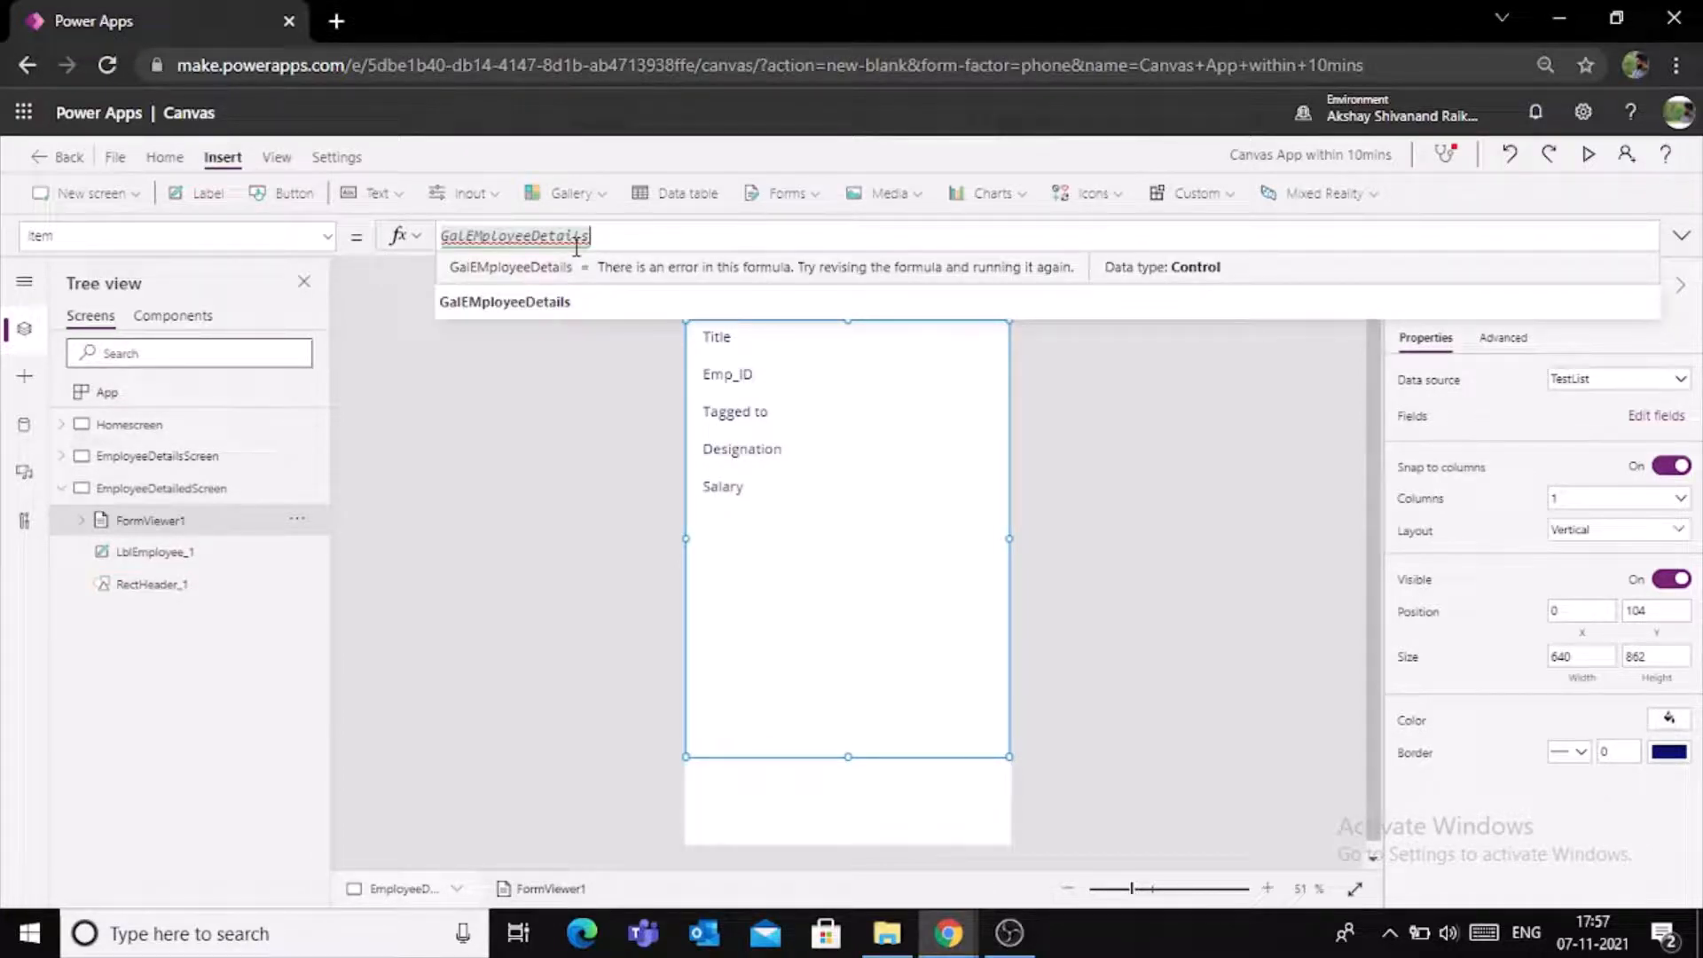
pyautogui.write('.')
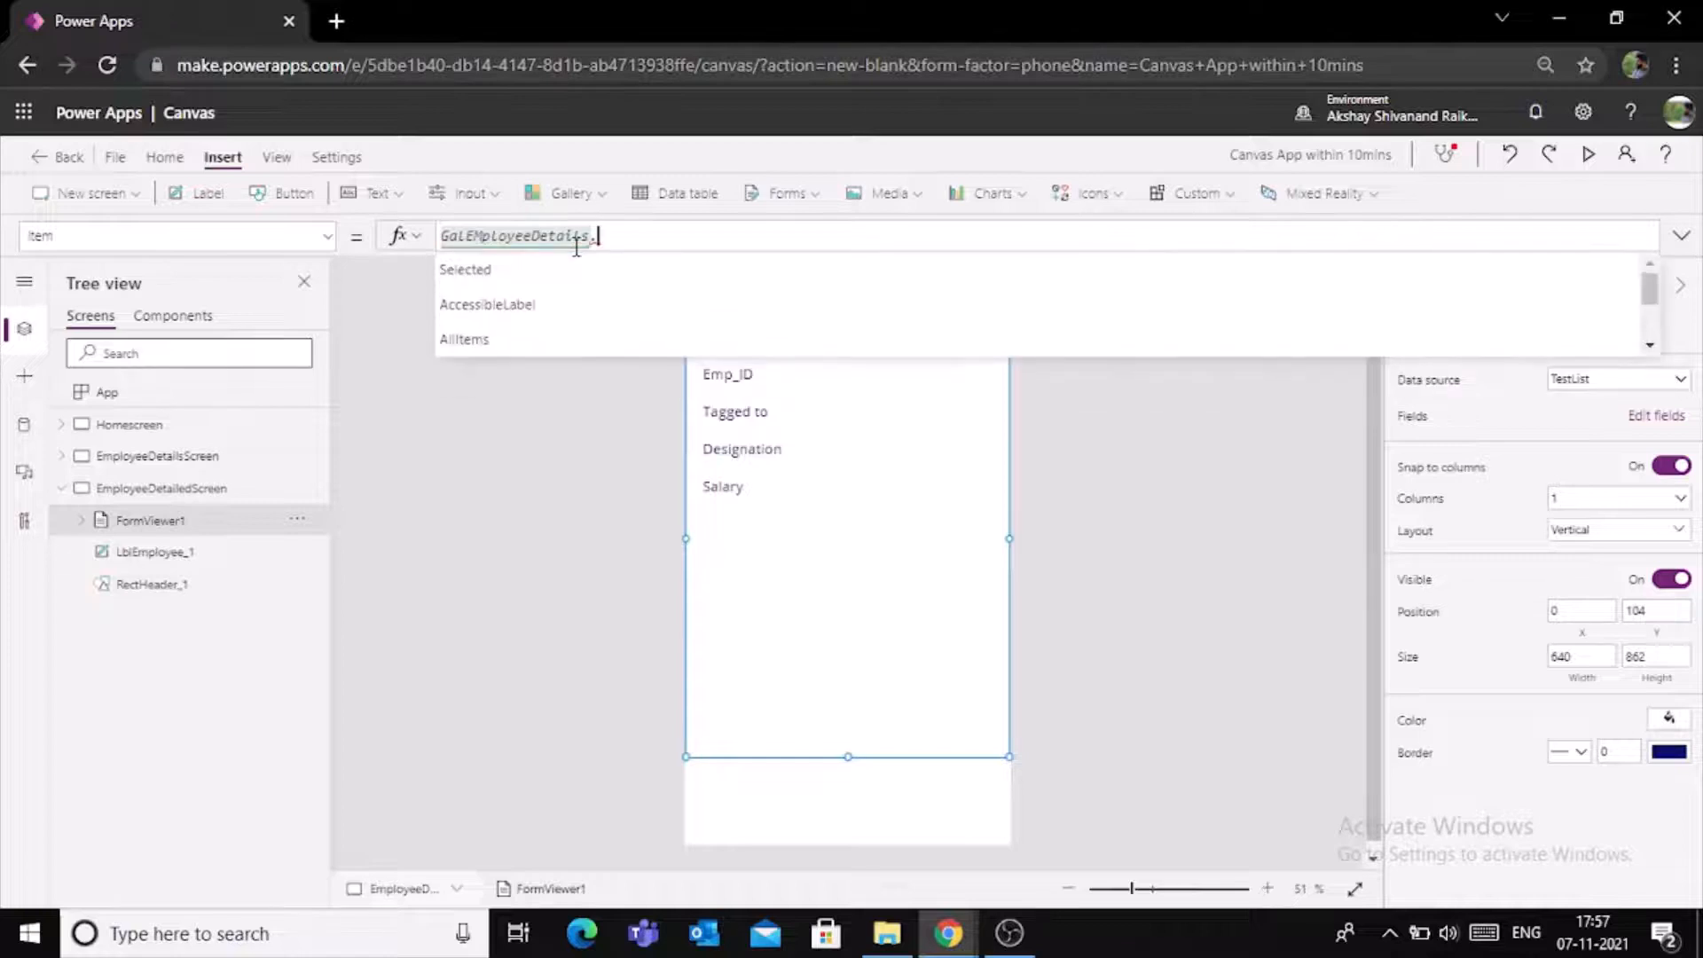
pyautogui.press('Tab')
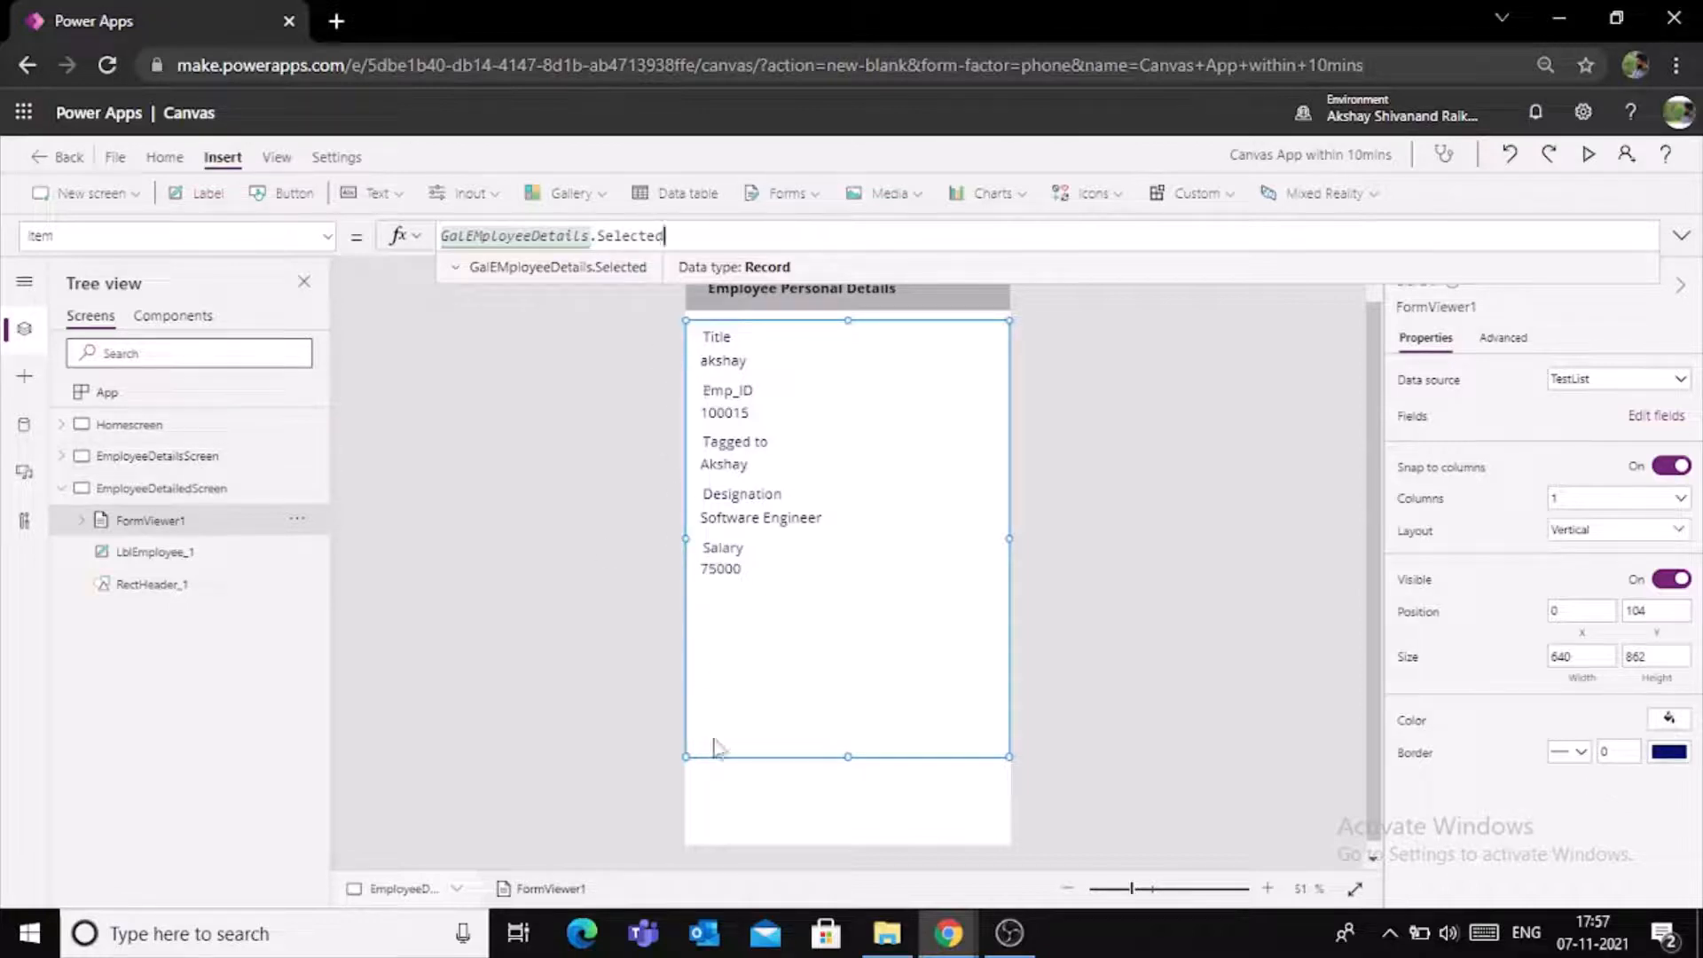
# - Set the OnSelect property of the next arrow in EmployeeDetailsScreen's gallery to Navigate(EmployeeDetailedScreen);
pyautogui.click(206, 457)
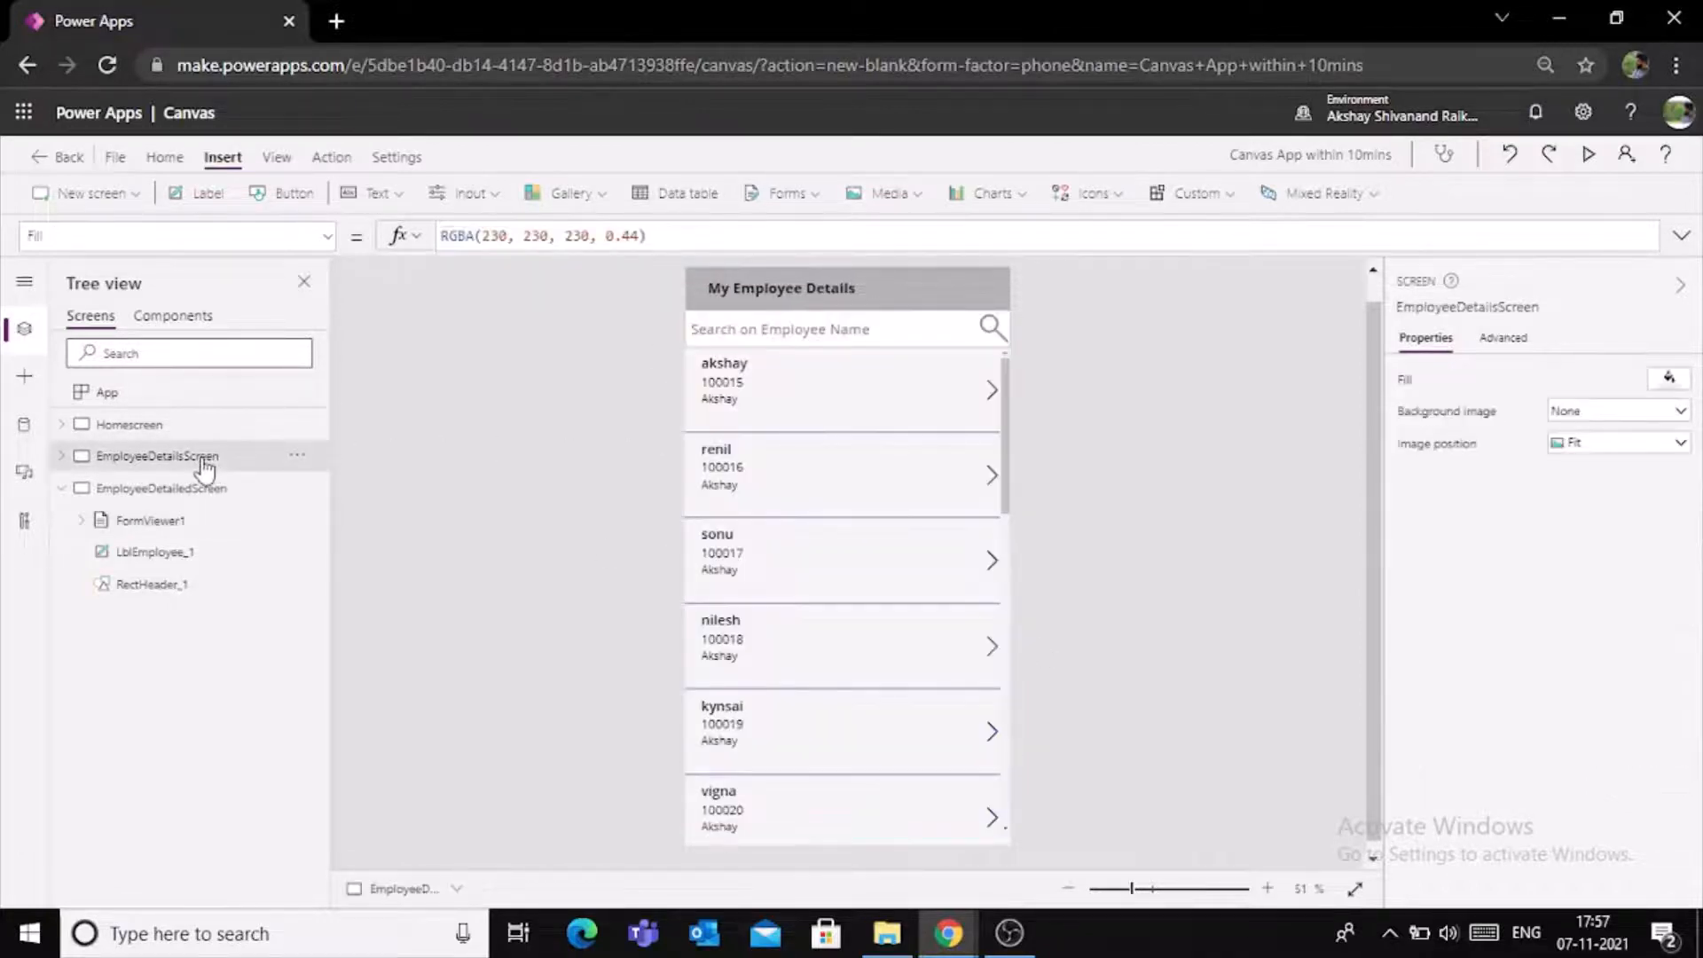
pyautogui.click(991, 399)
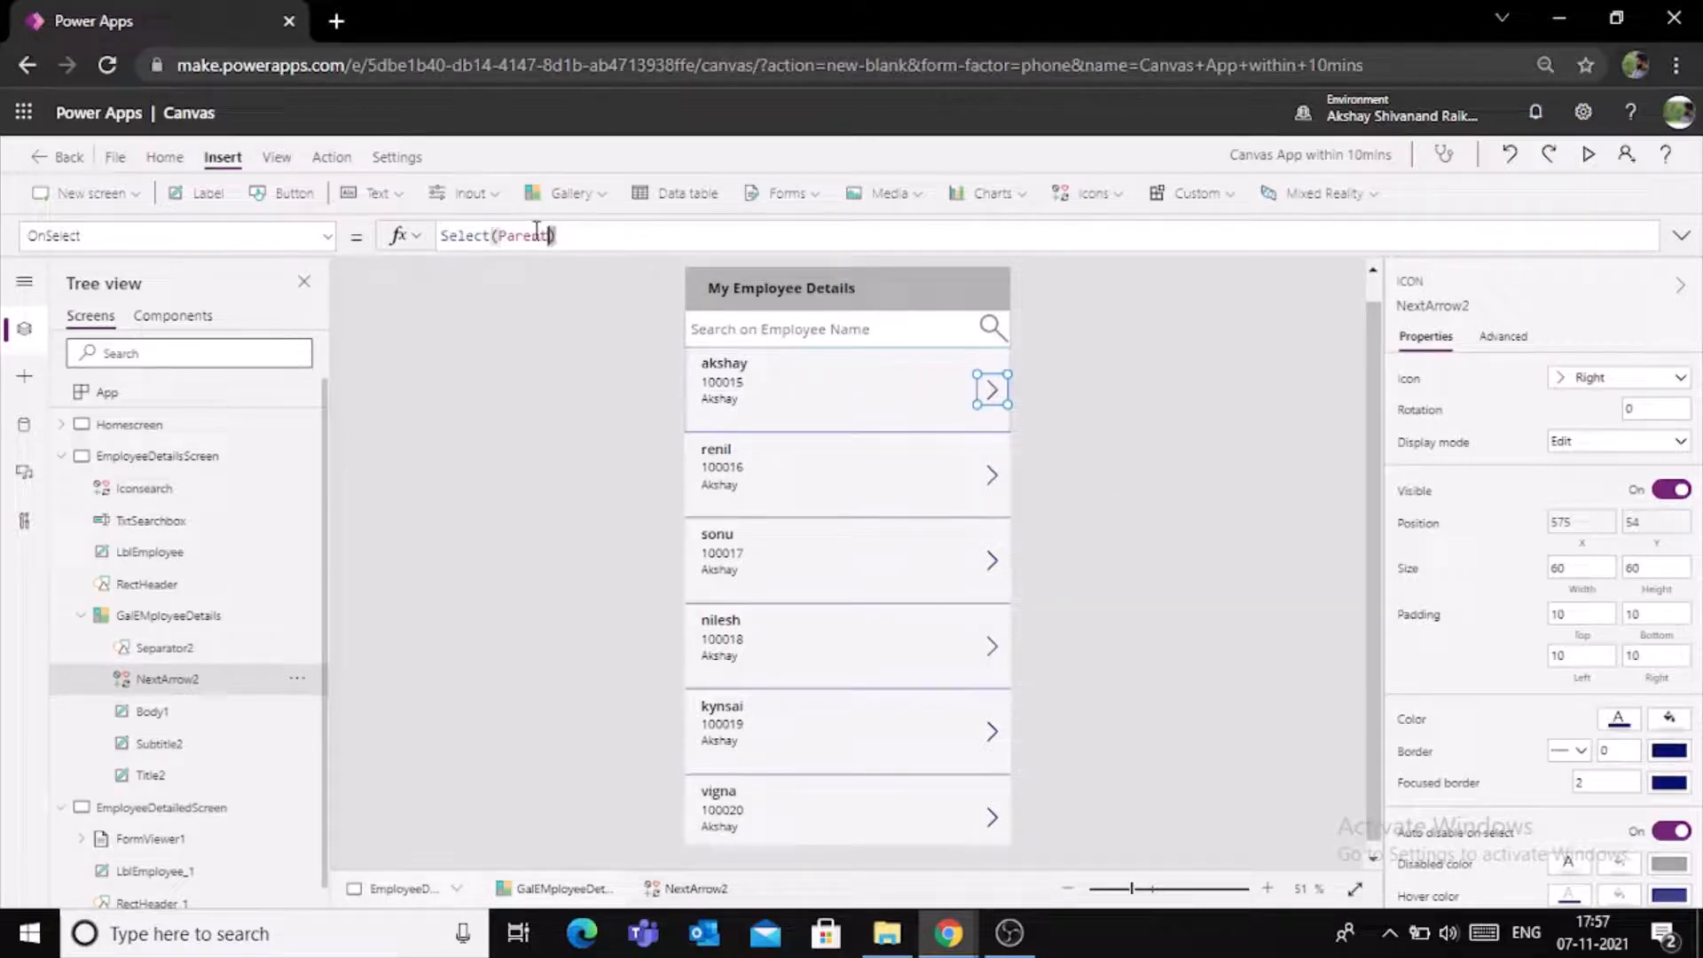
pyautogui.moveTo(557, 235); pyautogui.dragTo(447, 229)
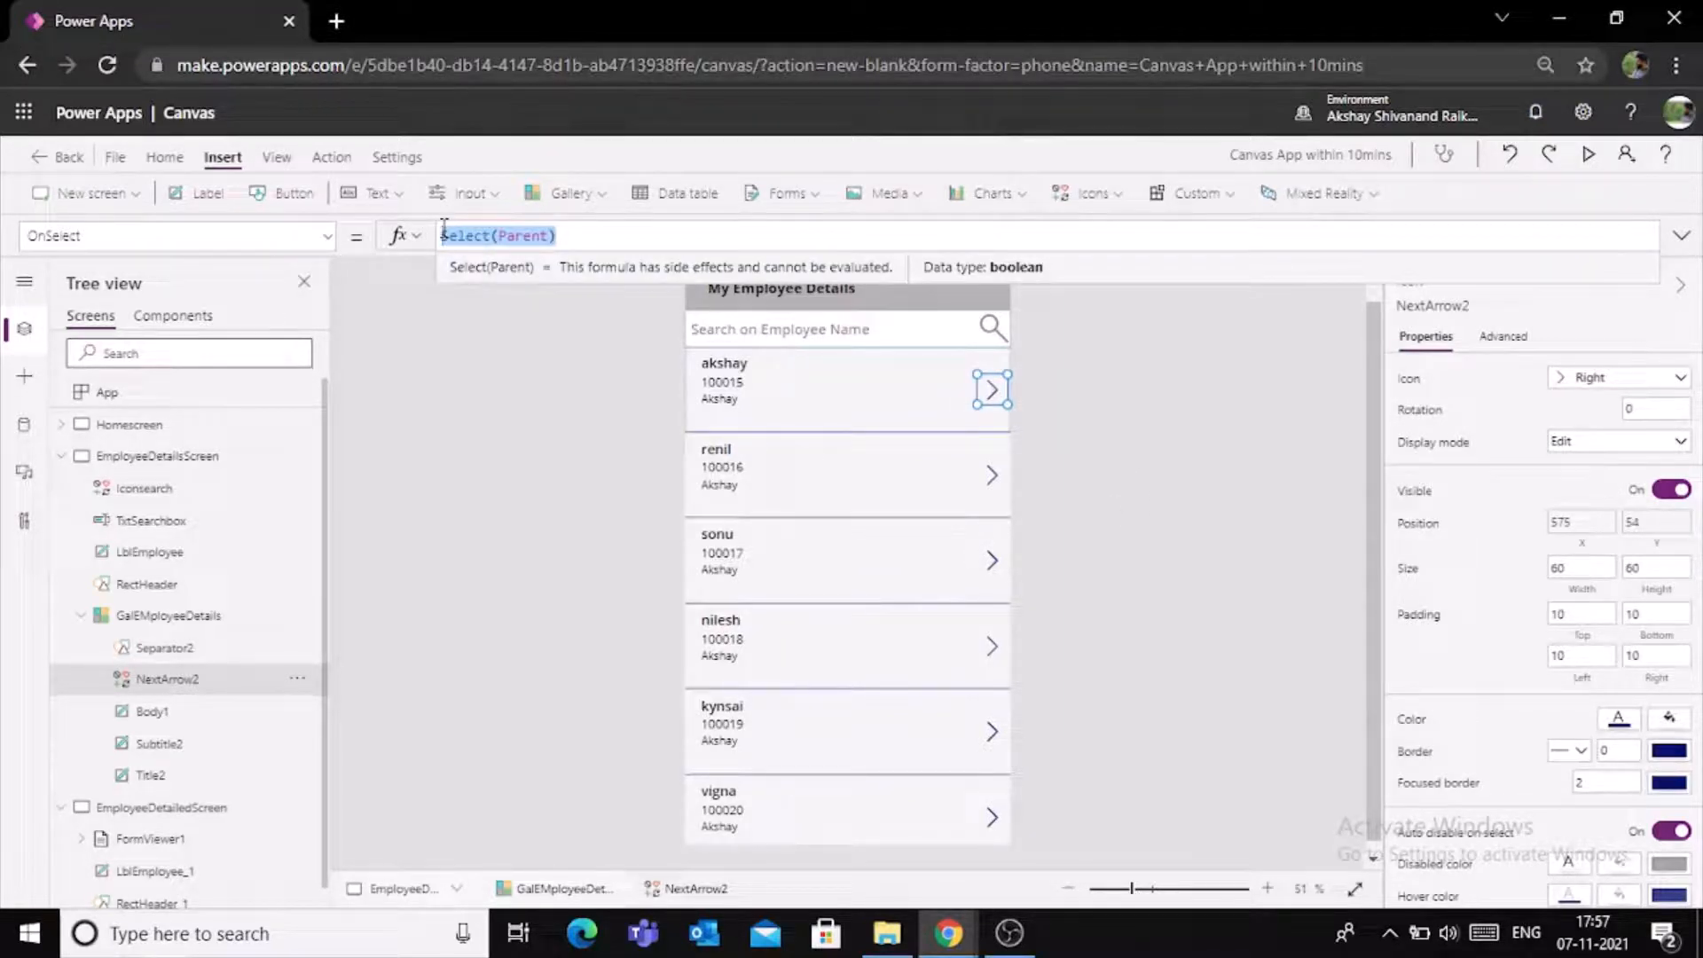
pyautogui.write('Navi')
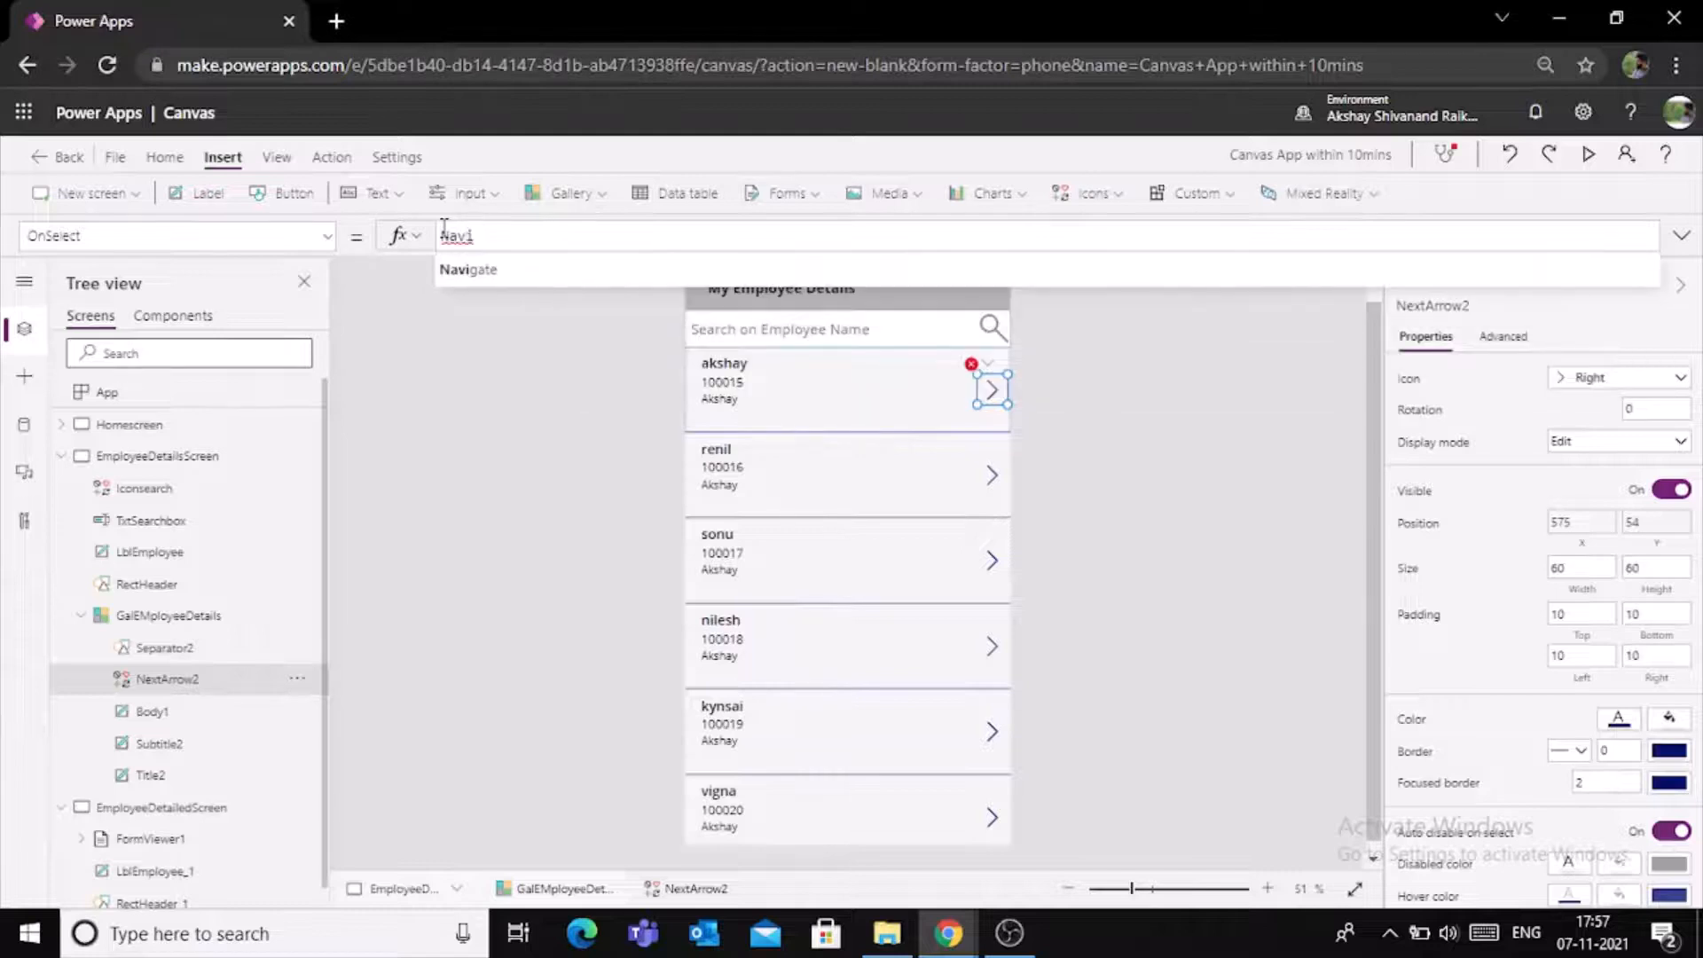
pyautogui.write('gate(,')
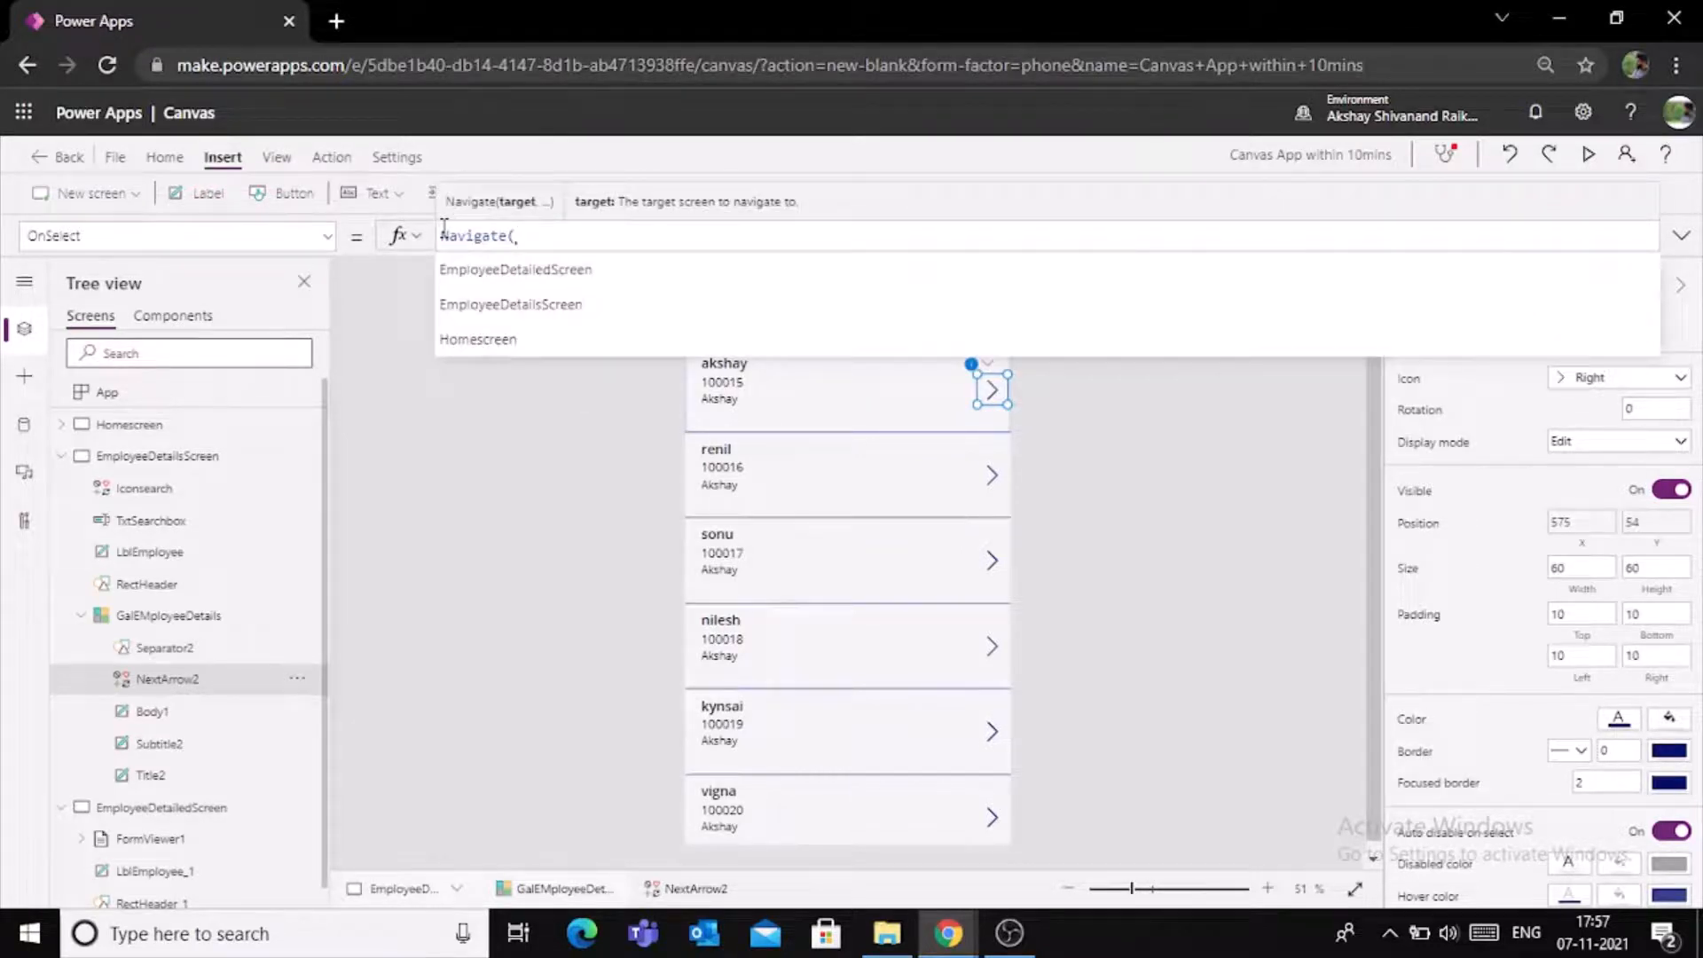
pyautogui.press('Down')
pyautogui.press('Down')
pyautogui.press('Up')
pyautogui.press('Tab')
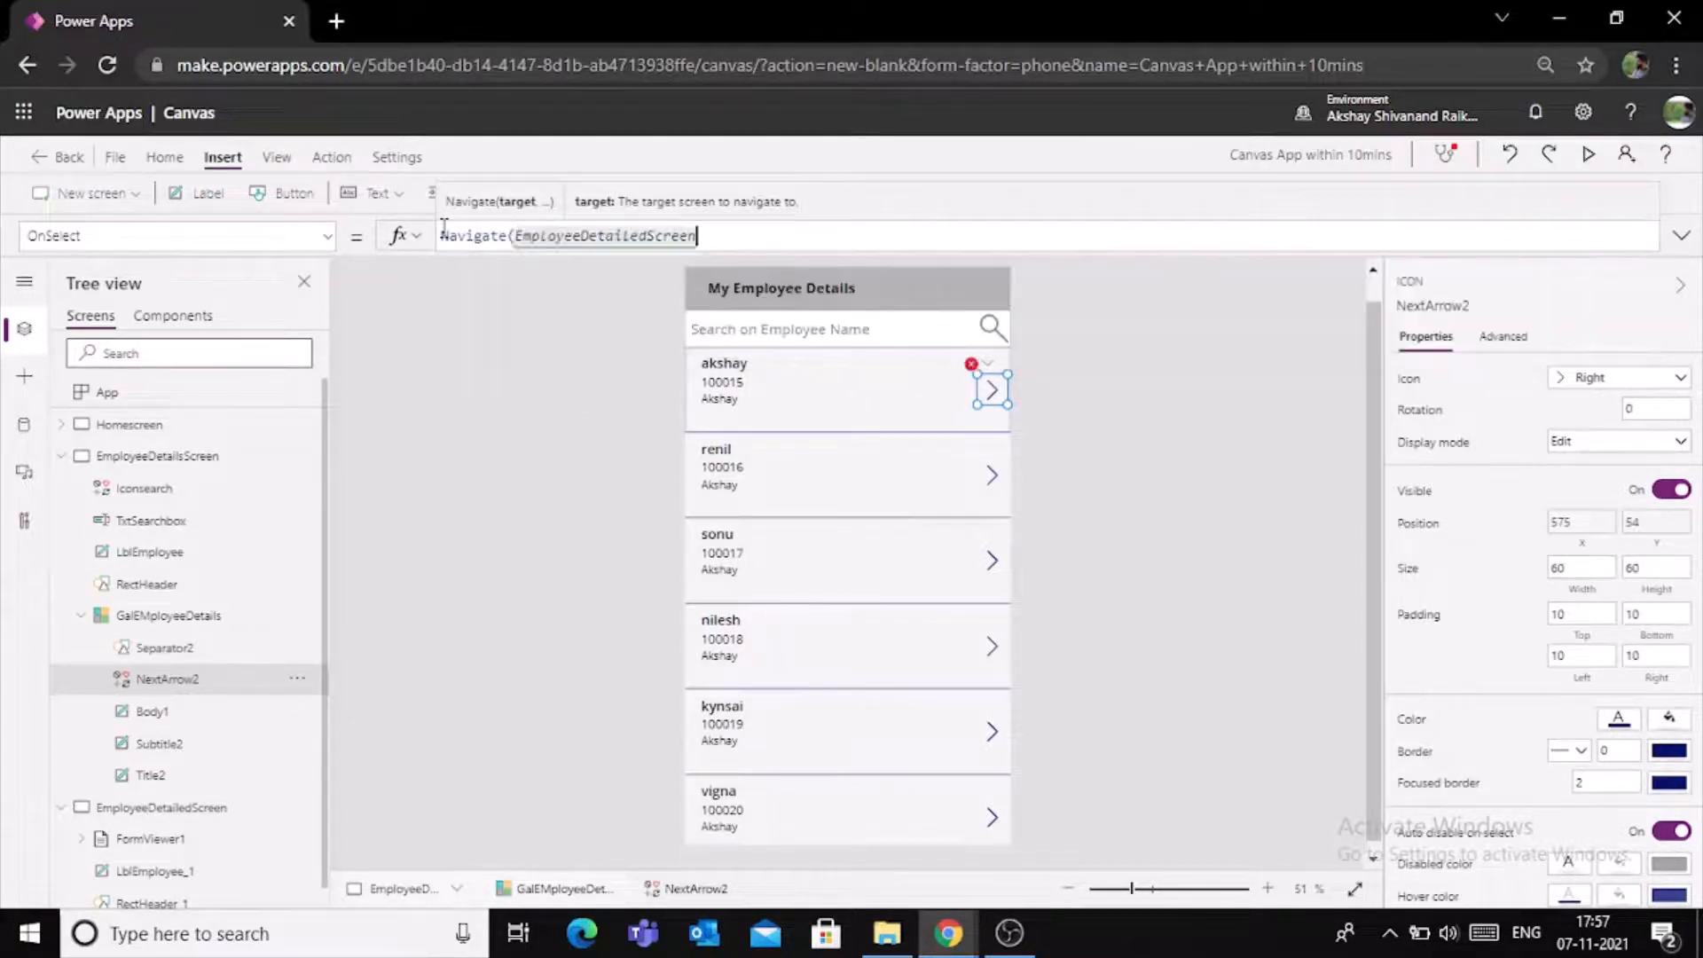
pyautogui.write(');')
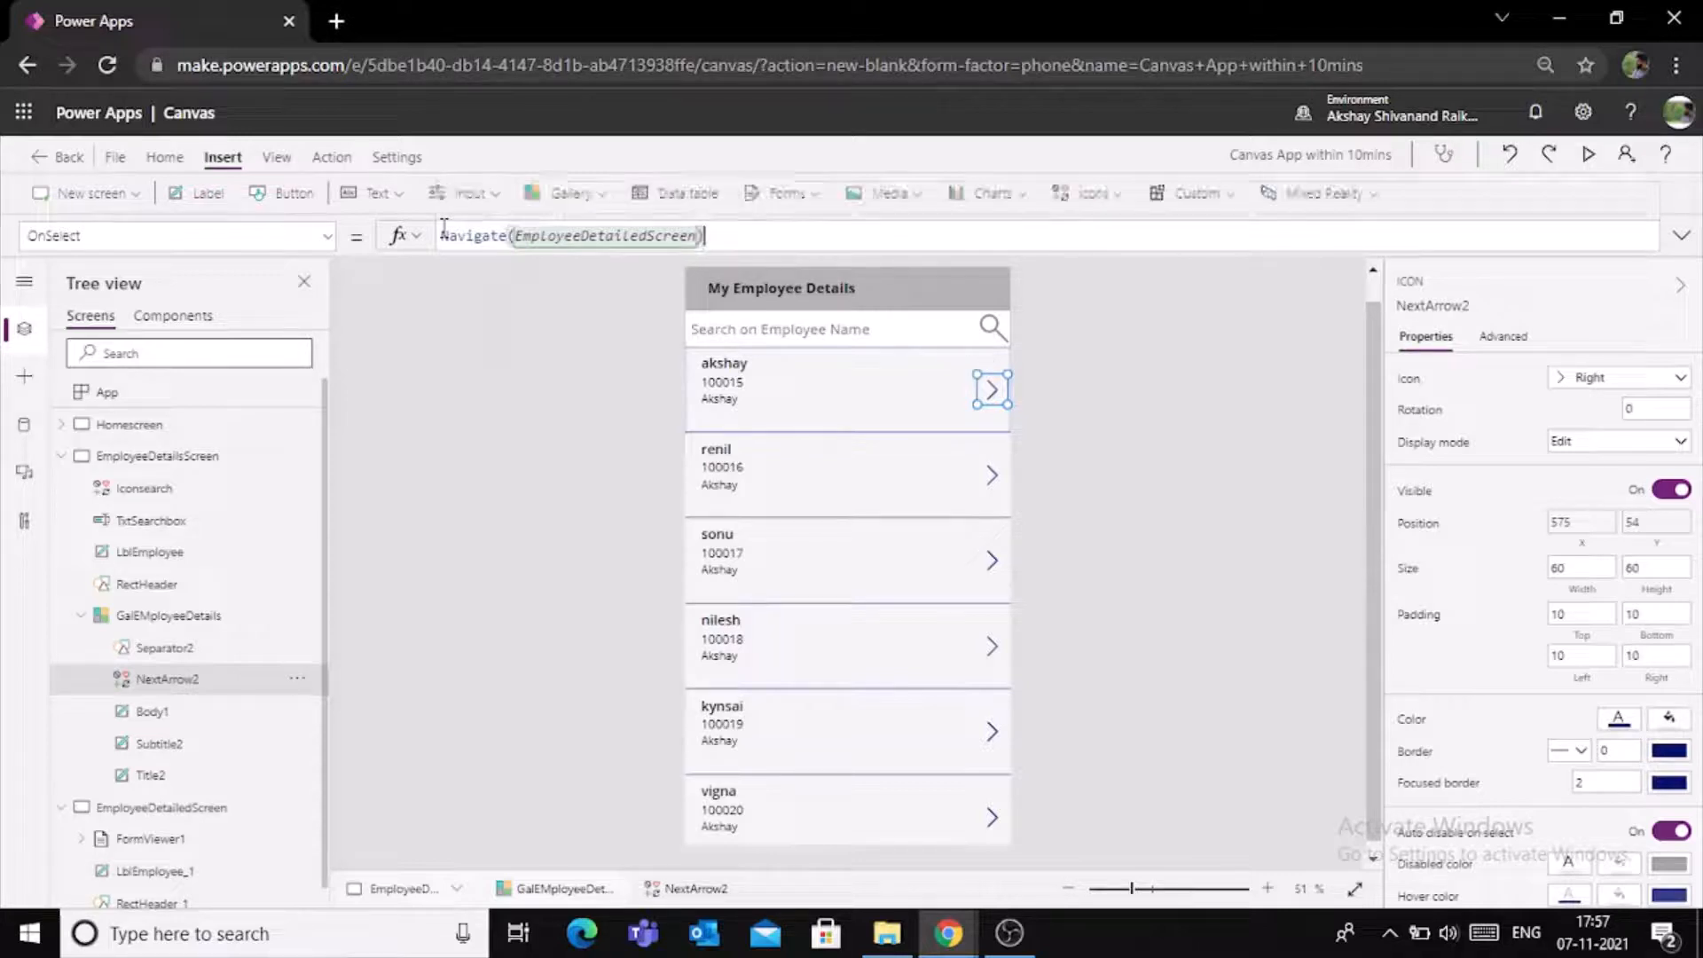
pyautogui.click(1204, 405)
# - Preview the app and open the first employee's record from the gallery to check the detail screen, closing the preview when done
pyautogui.click(1587, 157)
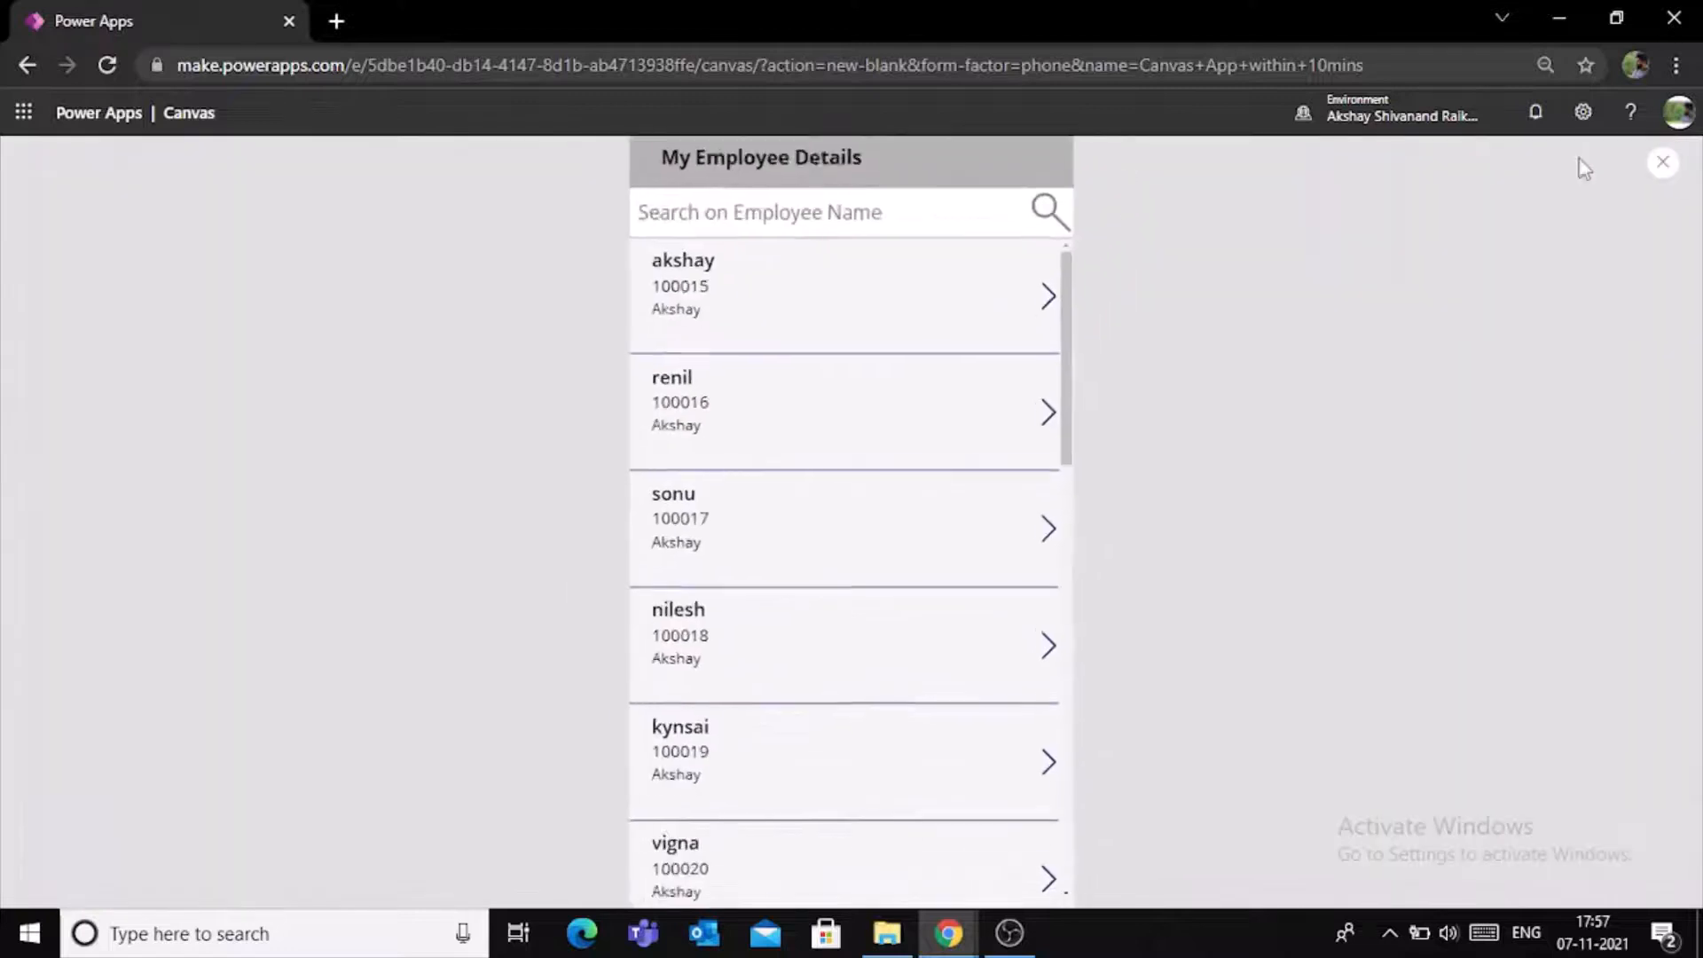
pyautogui.click(1039, 313)
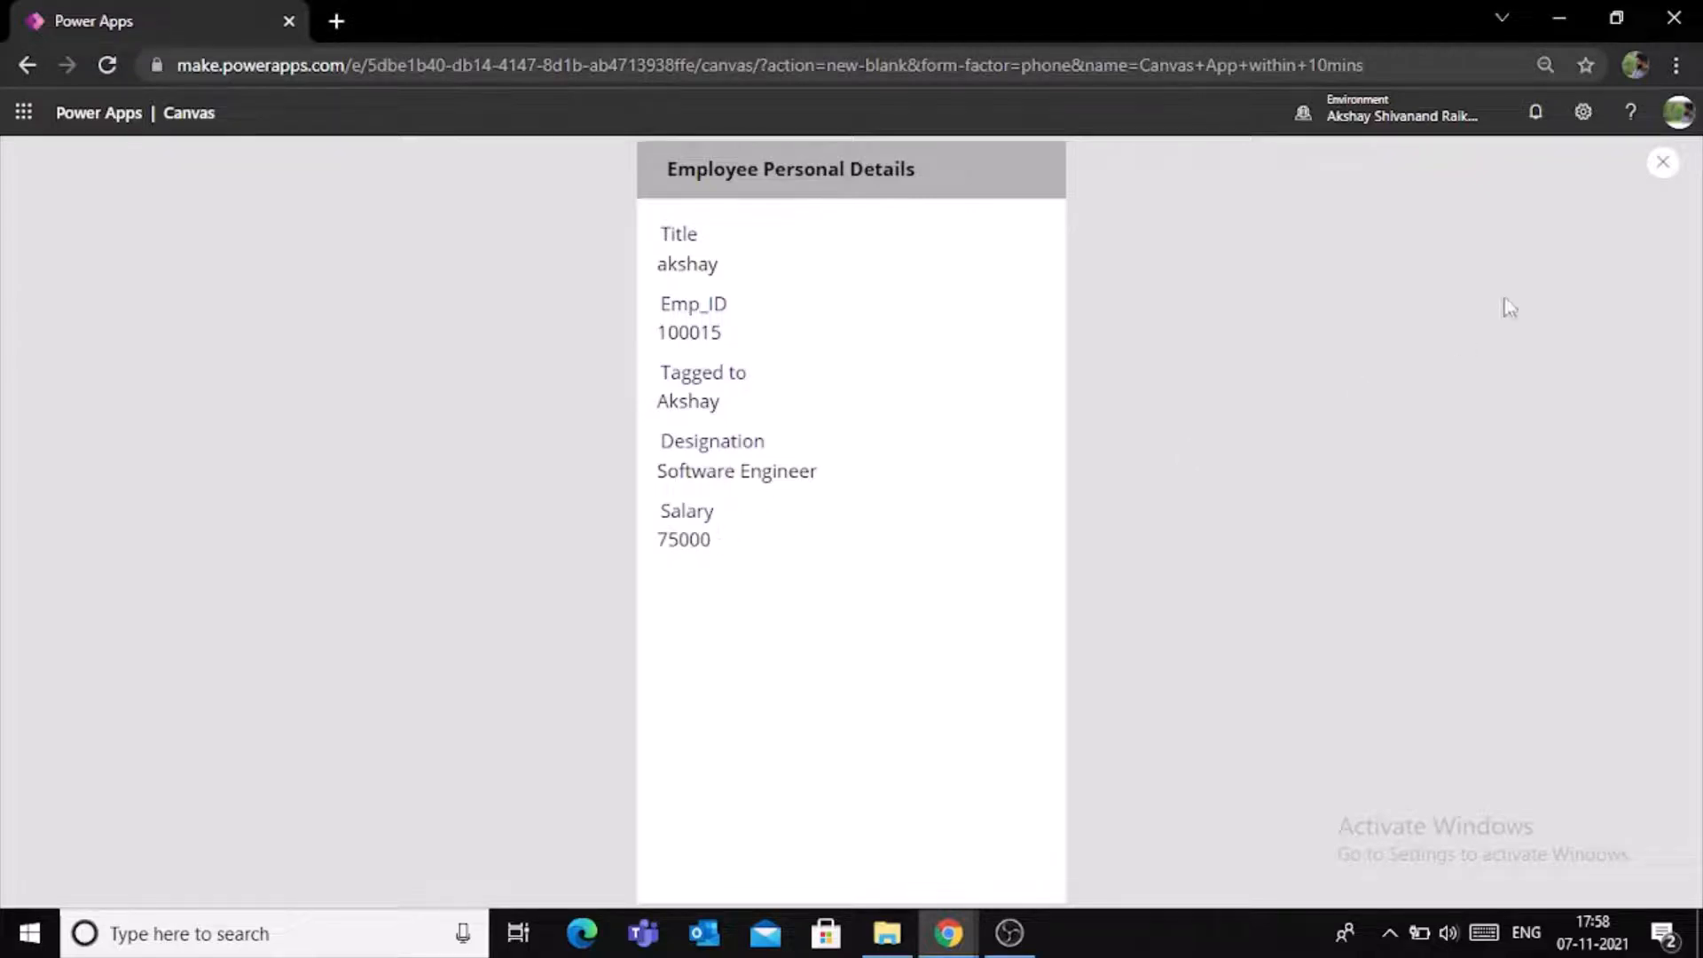
pyautogui.click(1659, 168)
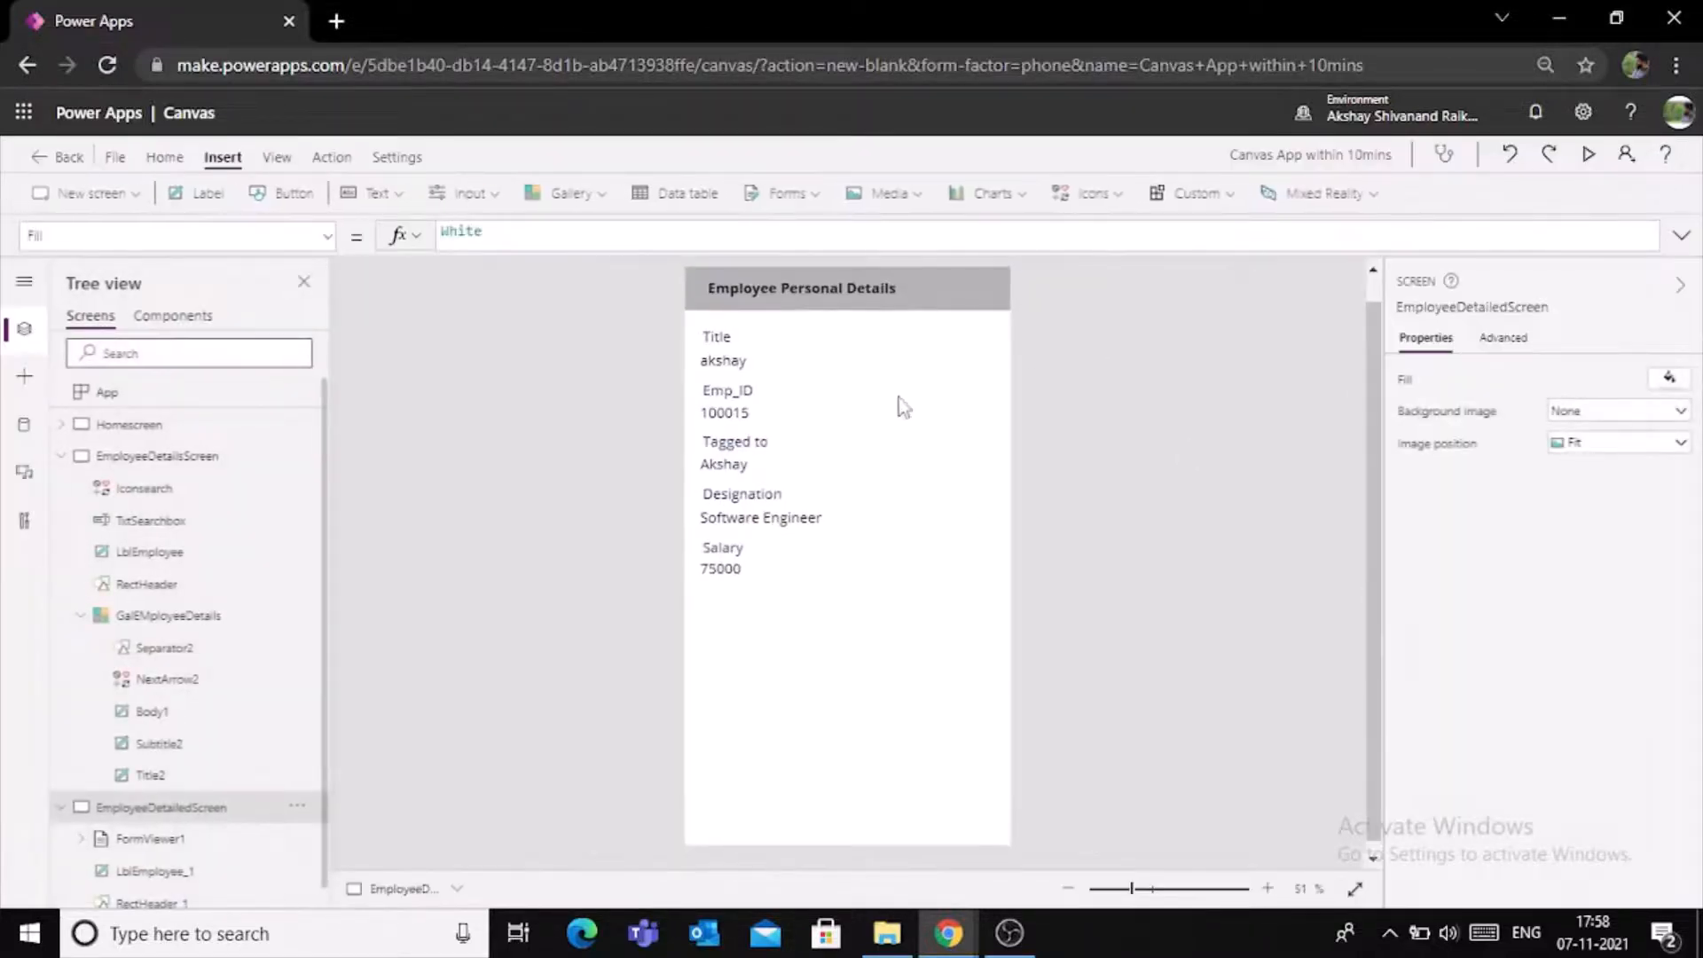
# - Collapse the two employee screens in the tree and return to EmployeeDetailsScreen
pyautogui.click(58, 459)
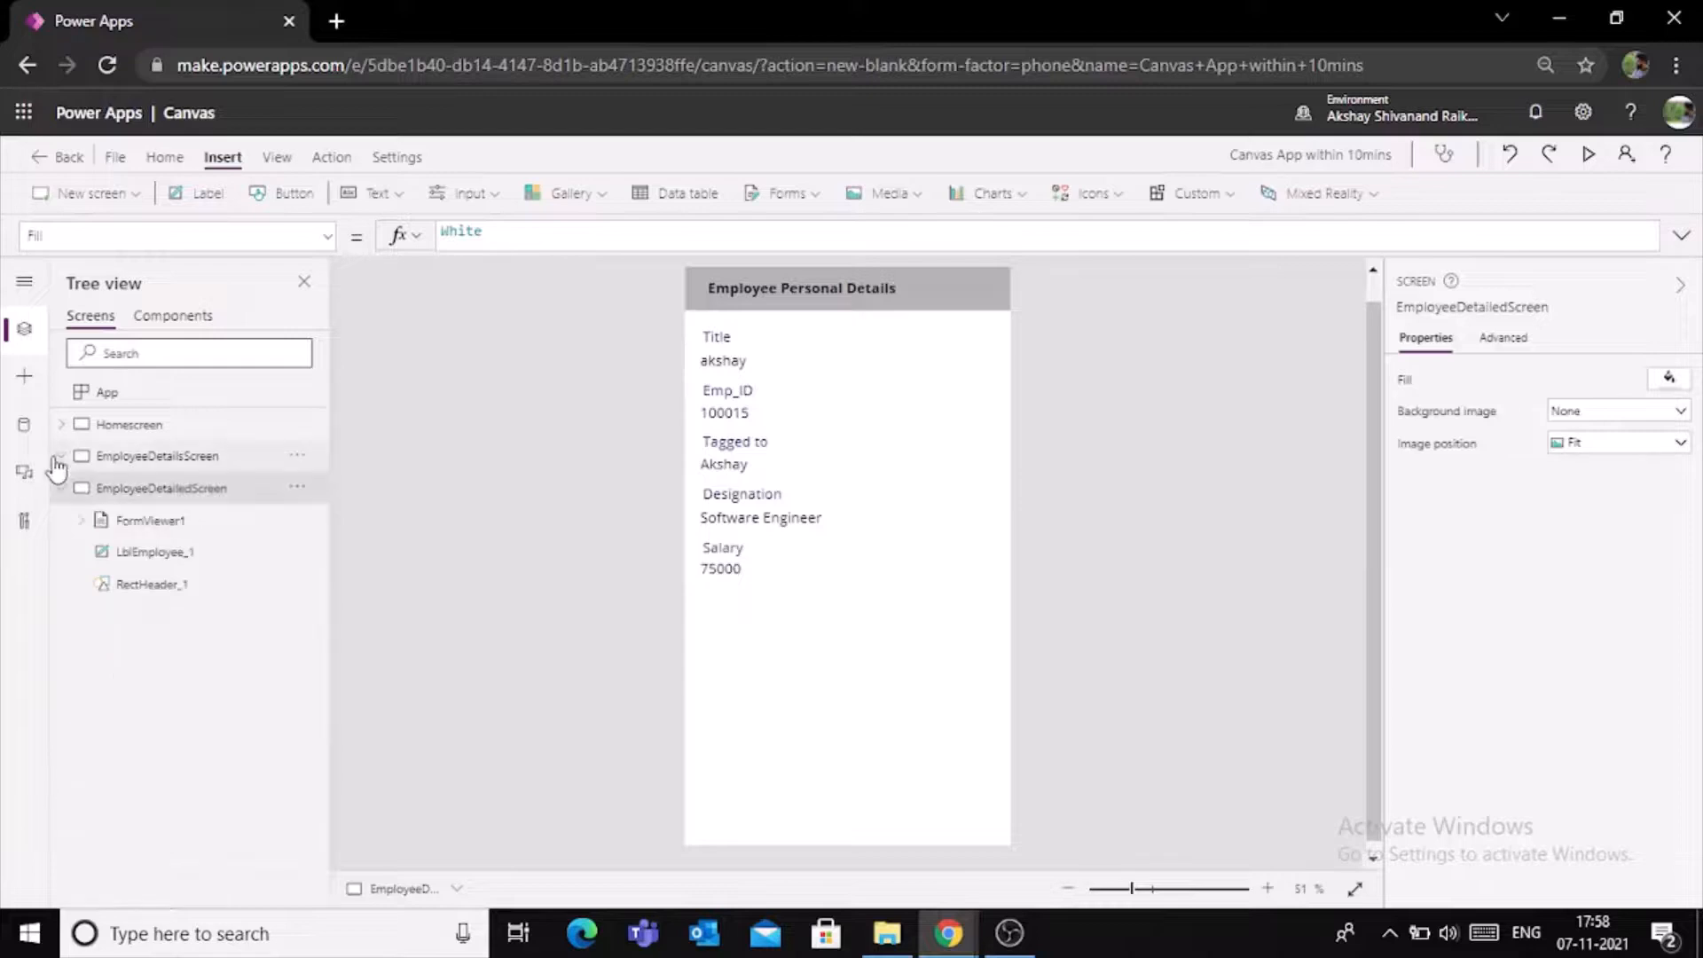
pyautogui.click(62, 489)
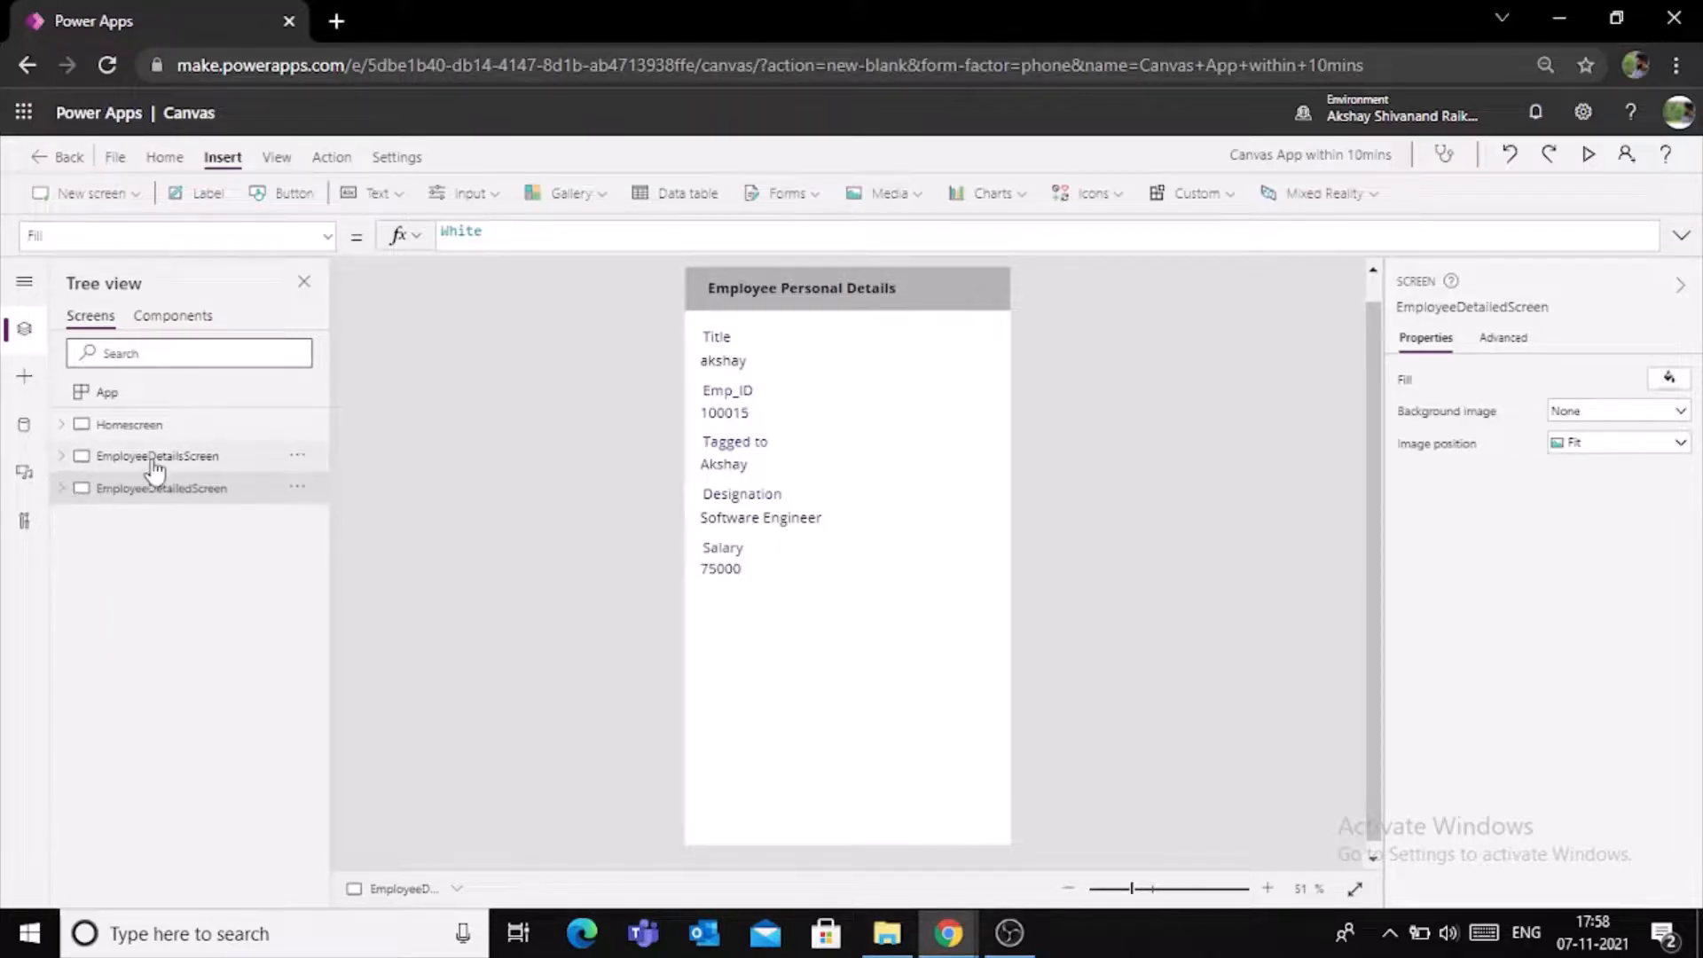
pyautogui.click(218, 461)
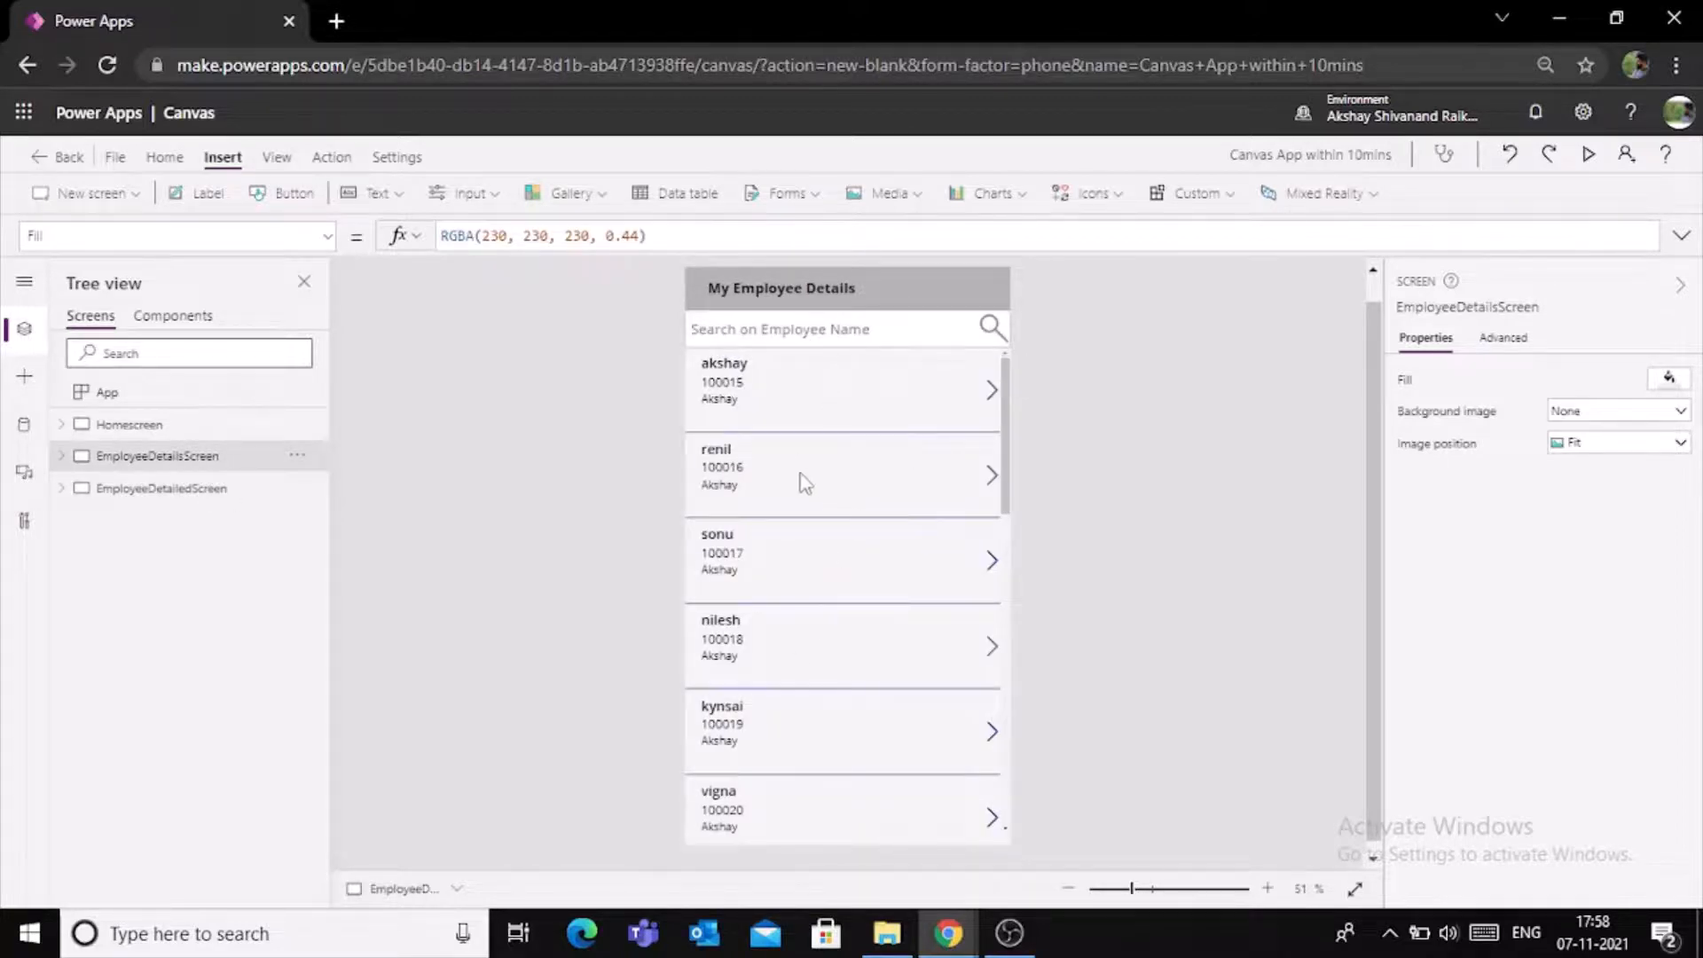
pyautogui.click(823, 336)
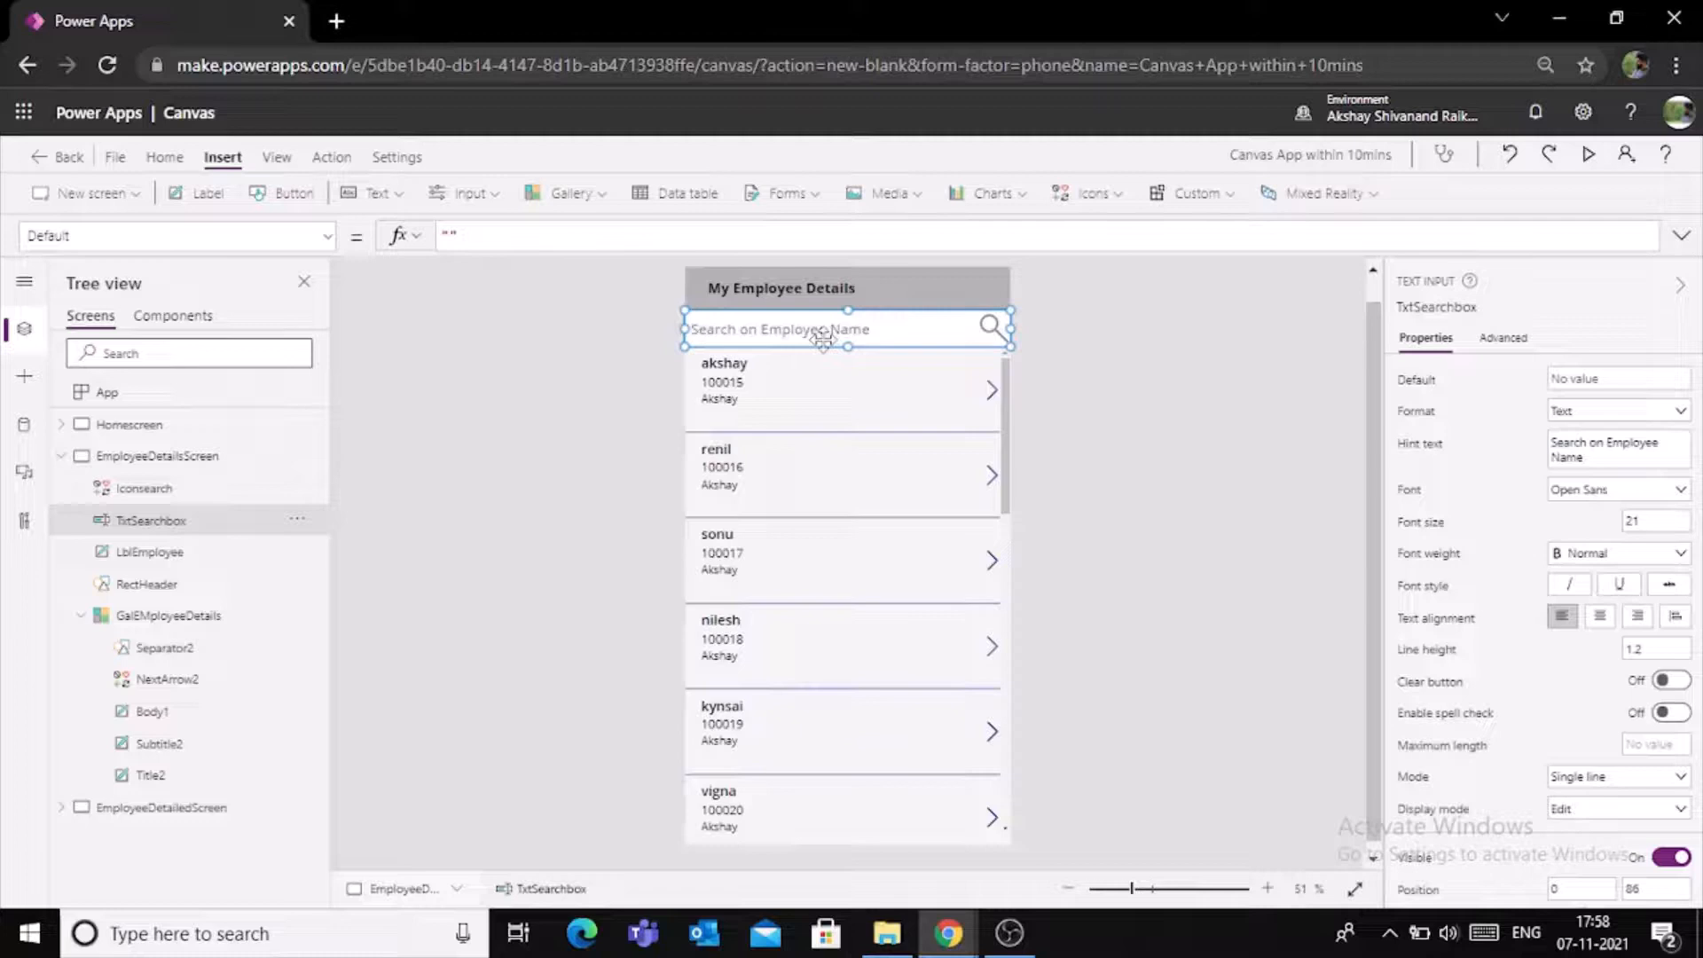
pyautogui.click(1003, 428)
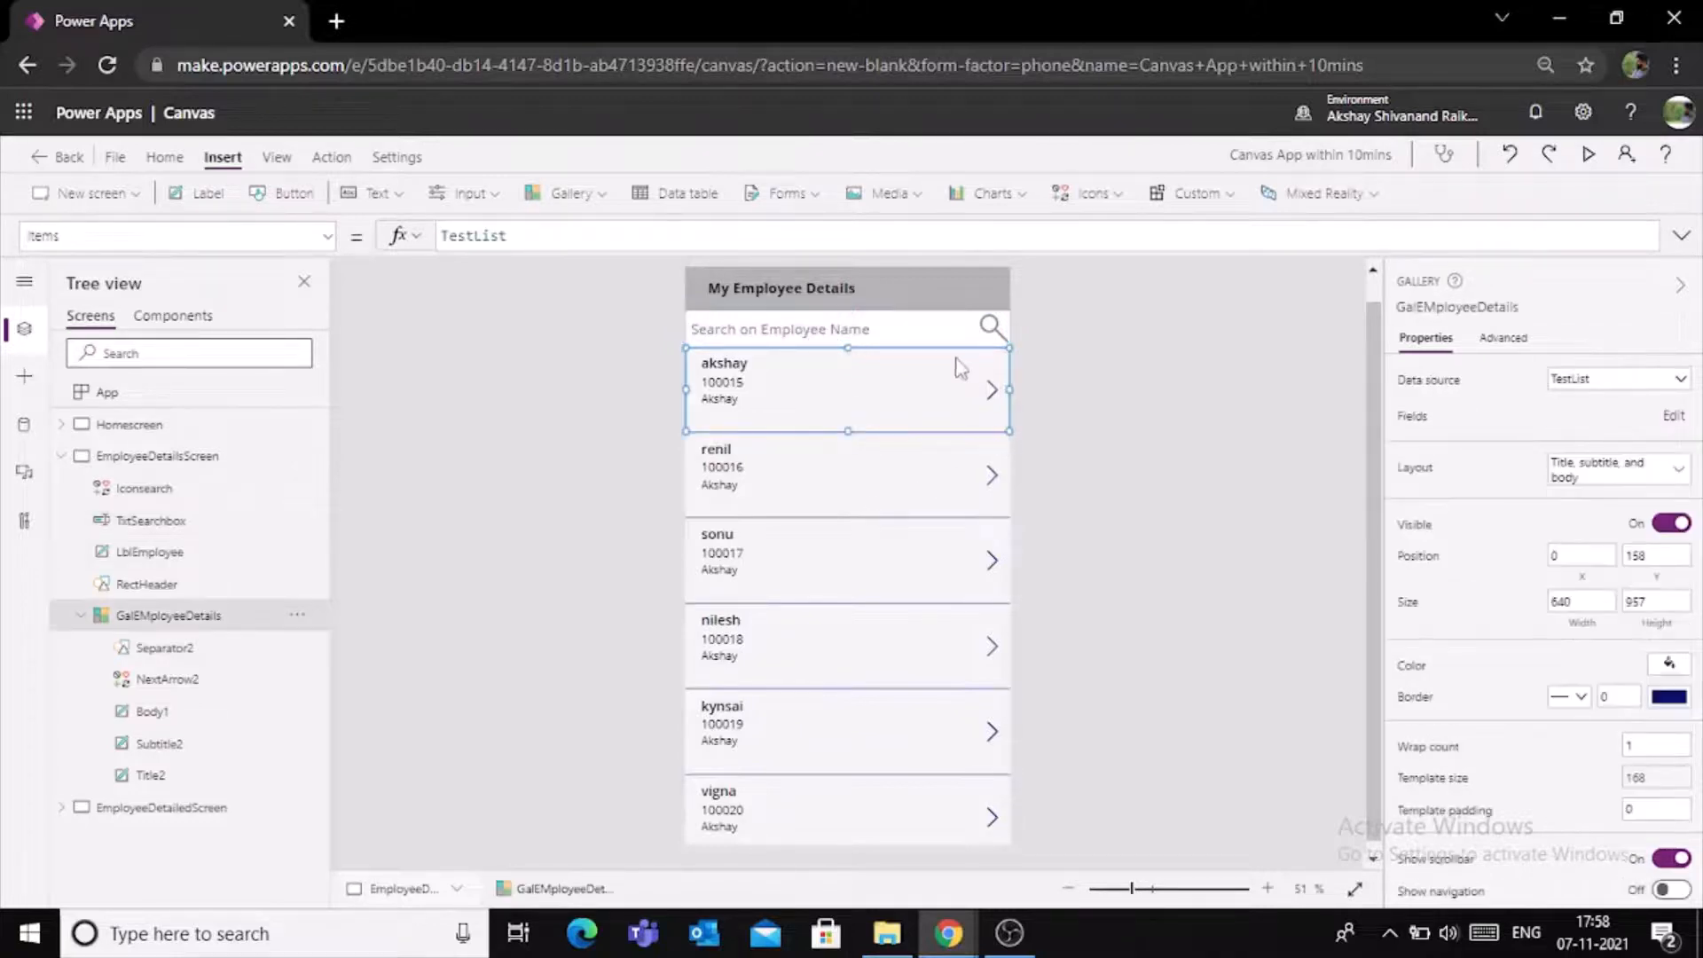
pyautogui.click(1062, 479)
pyautogui.click(1007, 493)
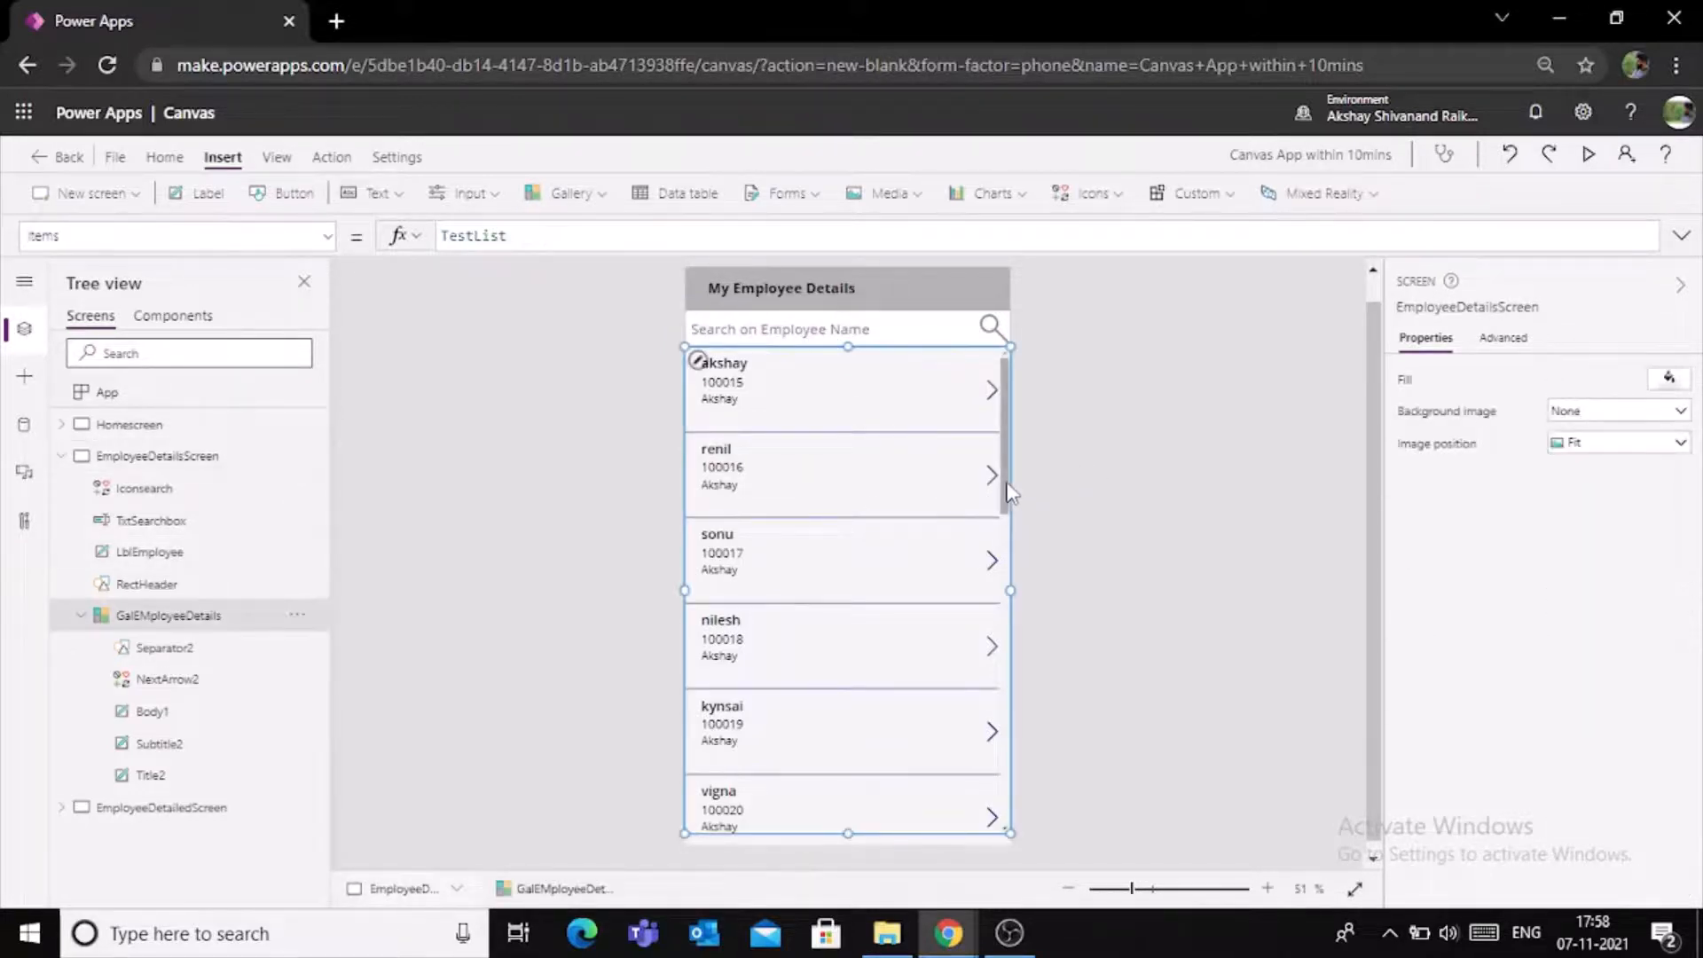
pyautogui.click(548, 236)
pyautogui.press('Left')
pyautogui.press('Left')
pyautogui.press('Left')
pyautogui.press('Left')
pyautogui.press('Left')
pyautogui.press('Left')
pyautogui.press('Left')
pyautogui.press('Left')
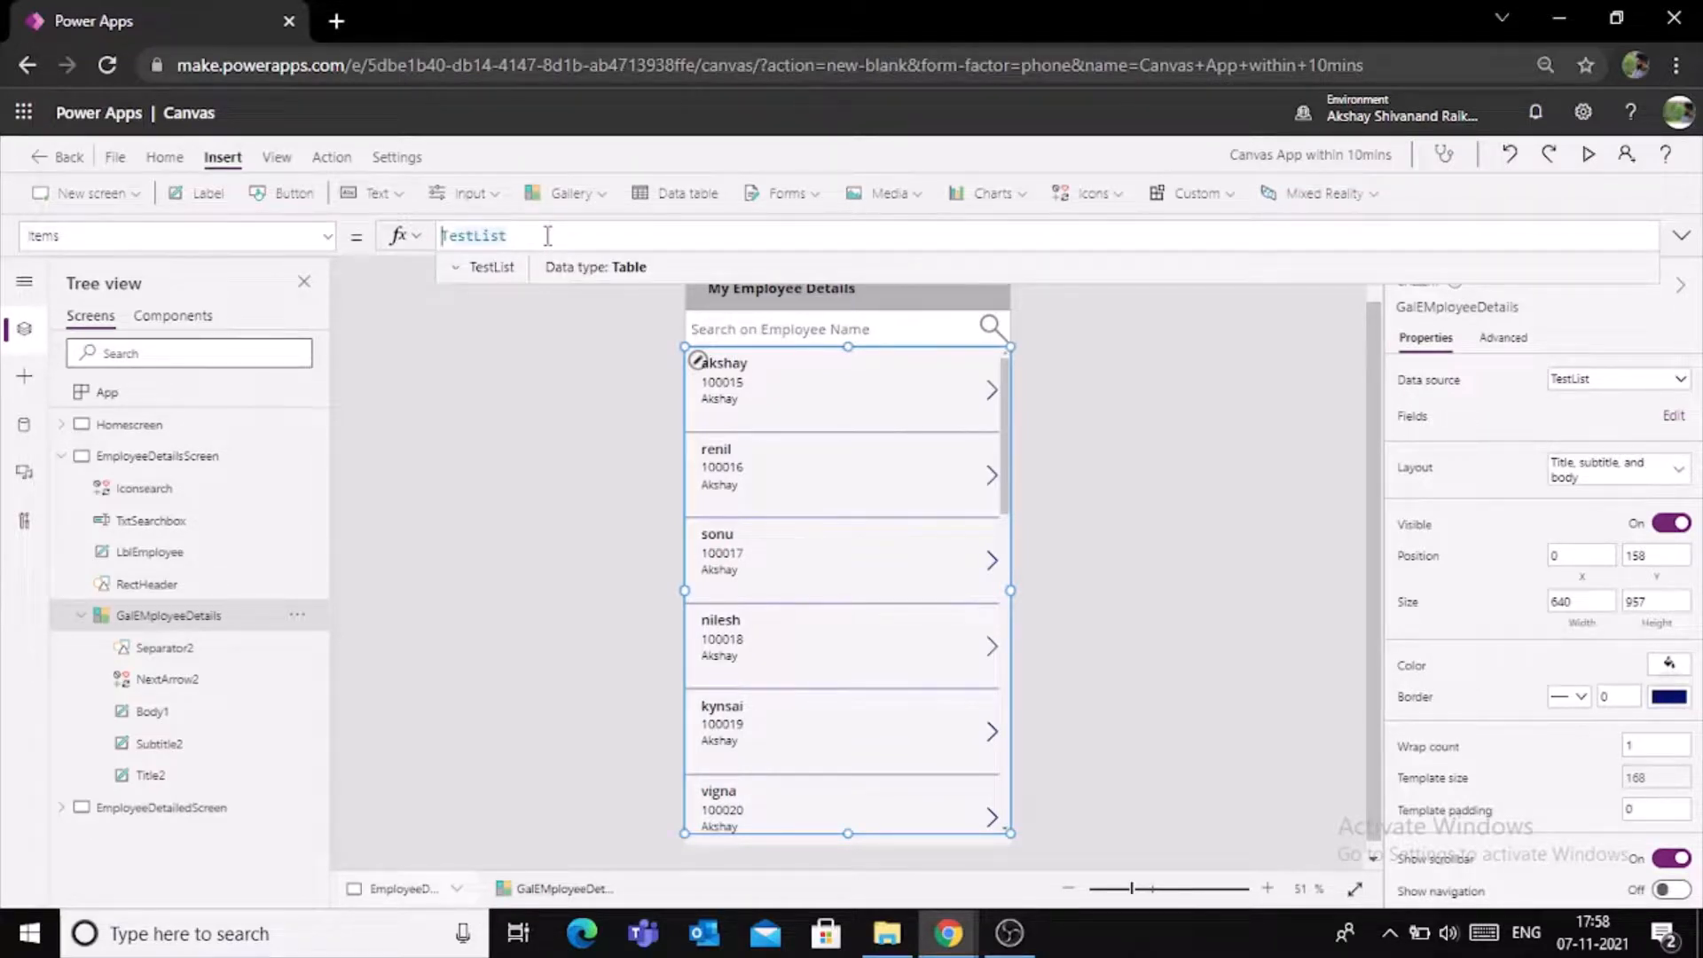
pyautogui.click(1162, 440)
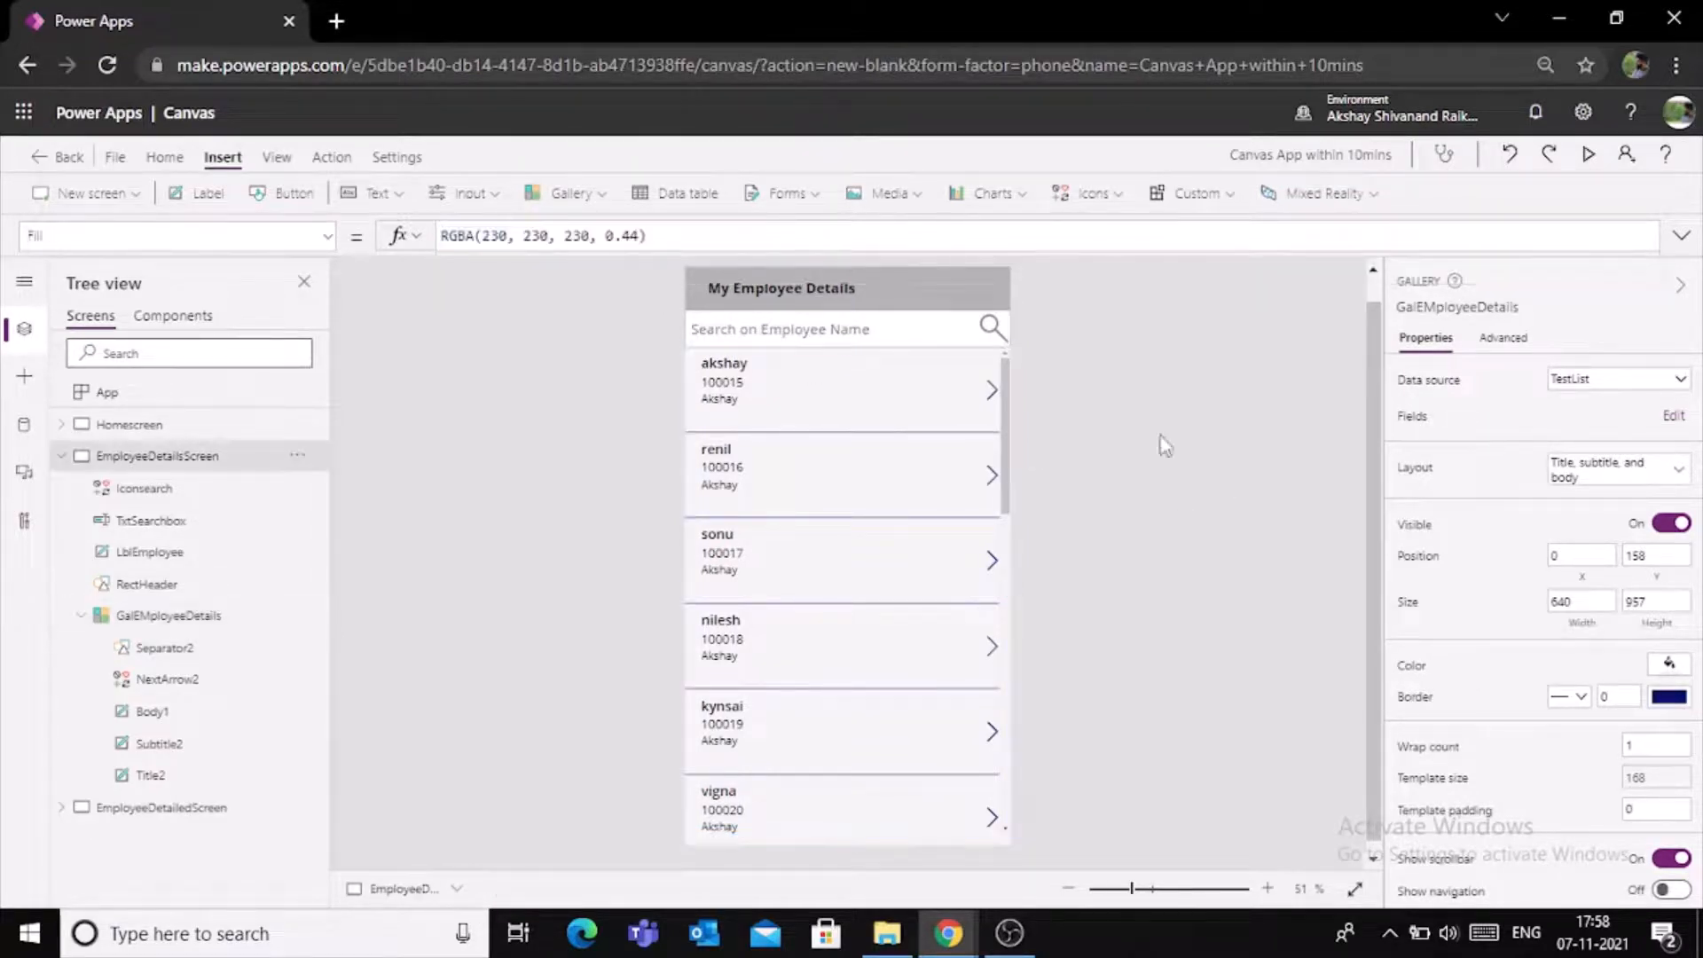
# - Preview the app and test the search box with an employee's name, clearing the text and closing the preview when done
pyautogui.click(1588, 154)
pyautogui.click(838, 228)
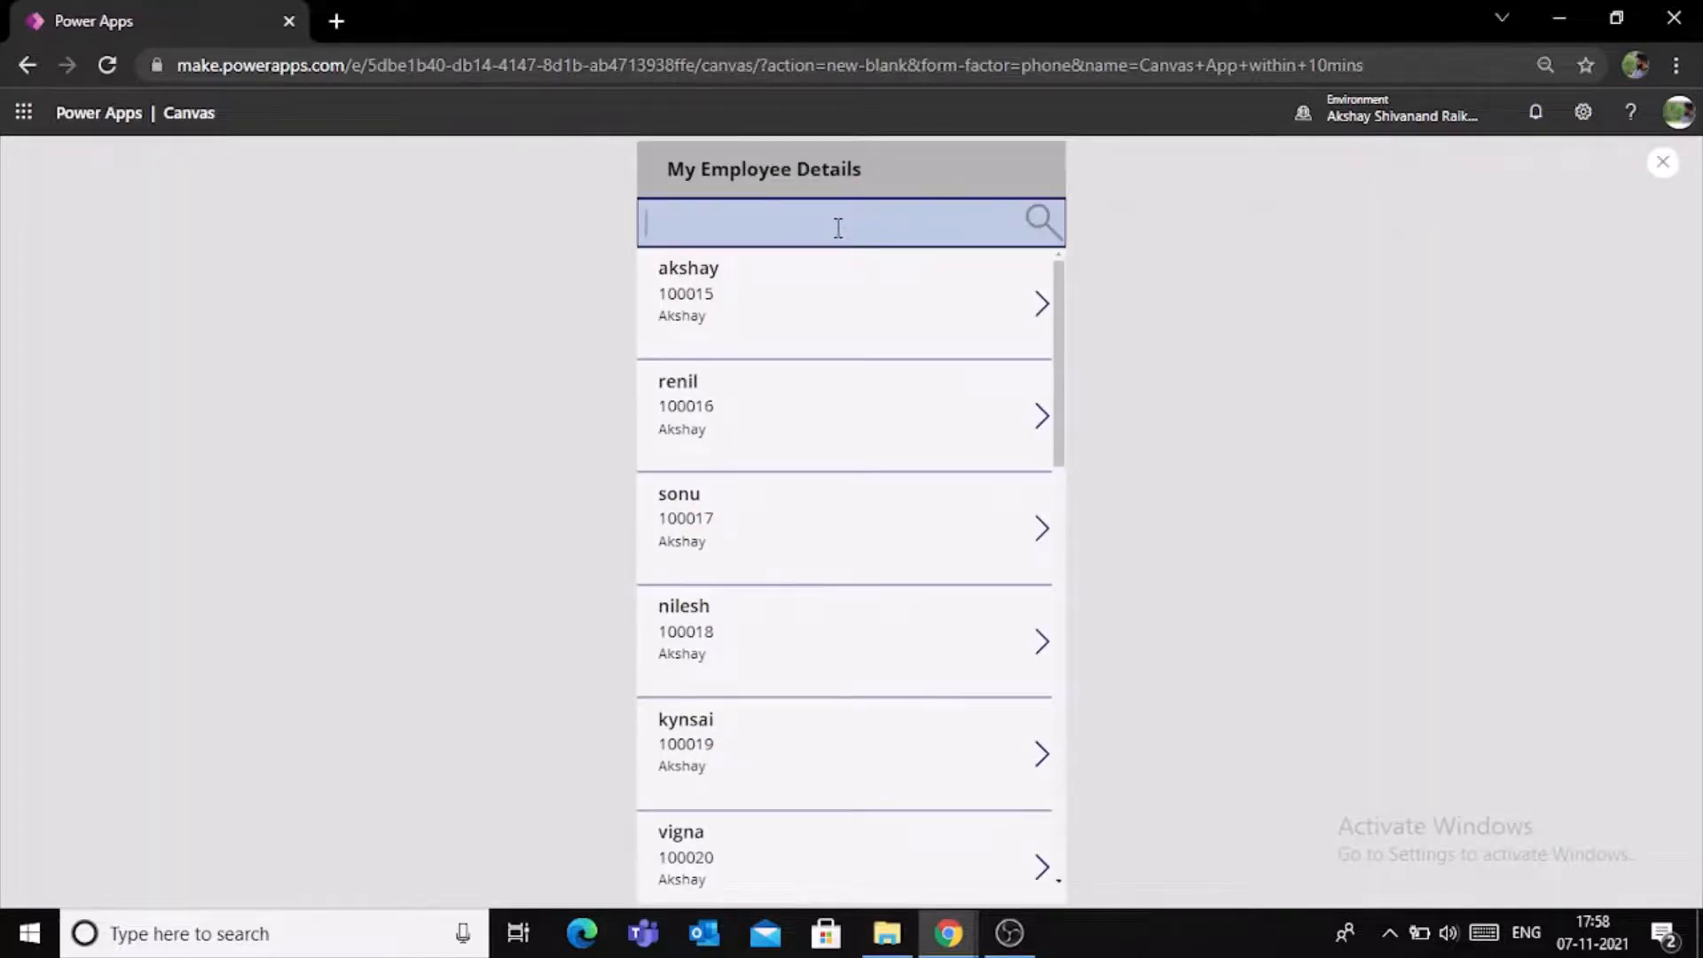
pyautogui.write('Akshay')
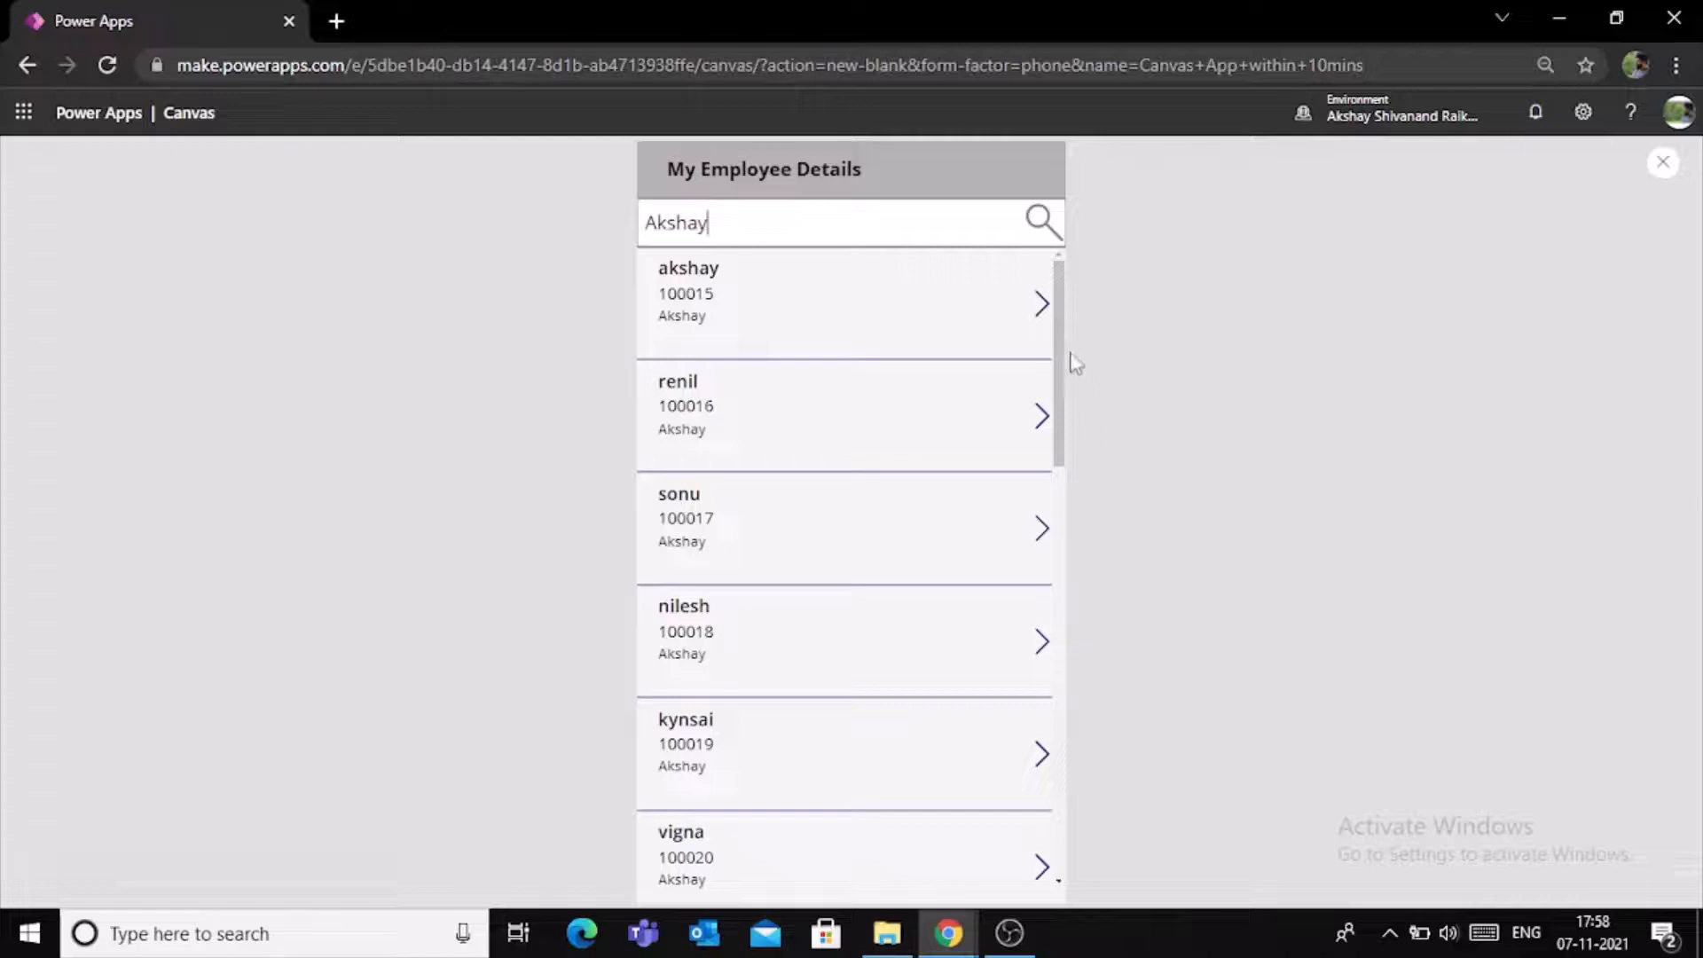
pyautogui.press('BackSpace')
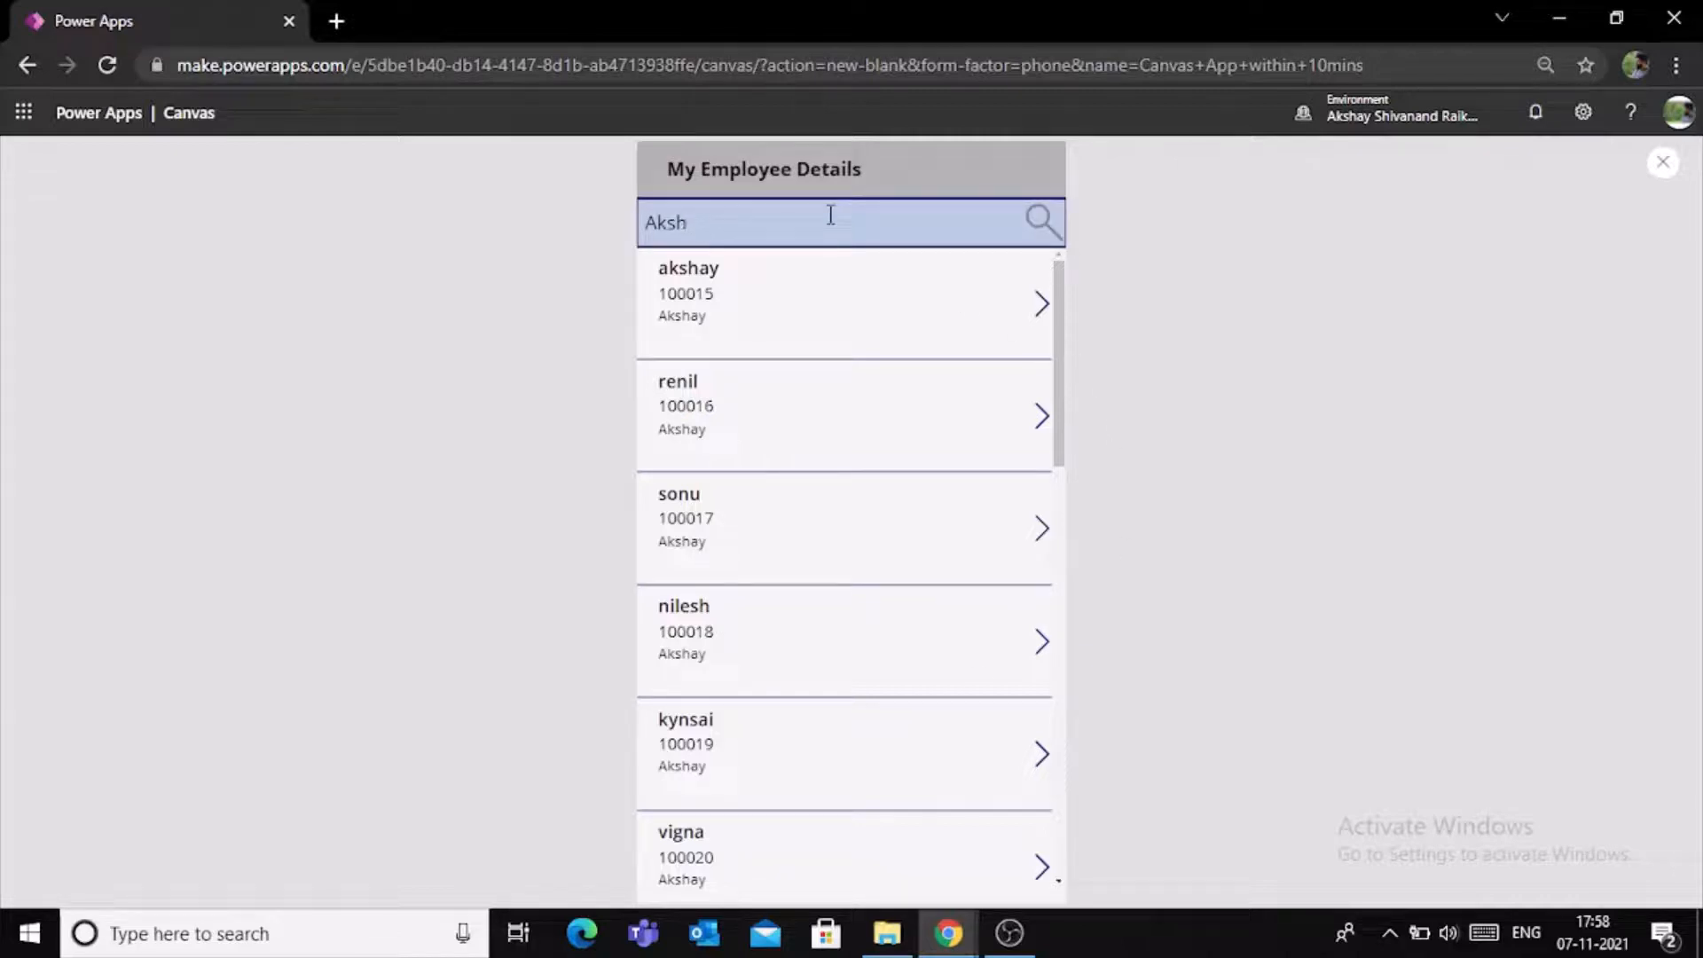
pyautogui.press('BackSpace')
pyautogui.press('BackSpace')
pyautogui.press('BackSpace')
pyautogui.press('BackSpace')
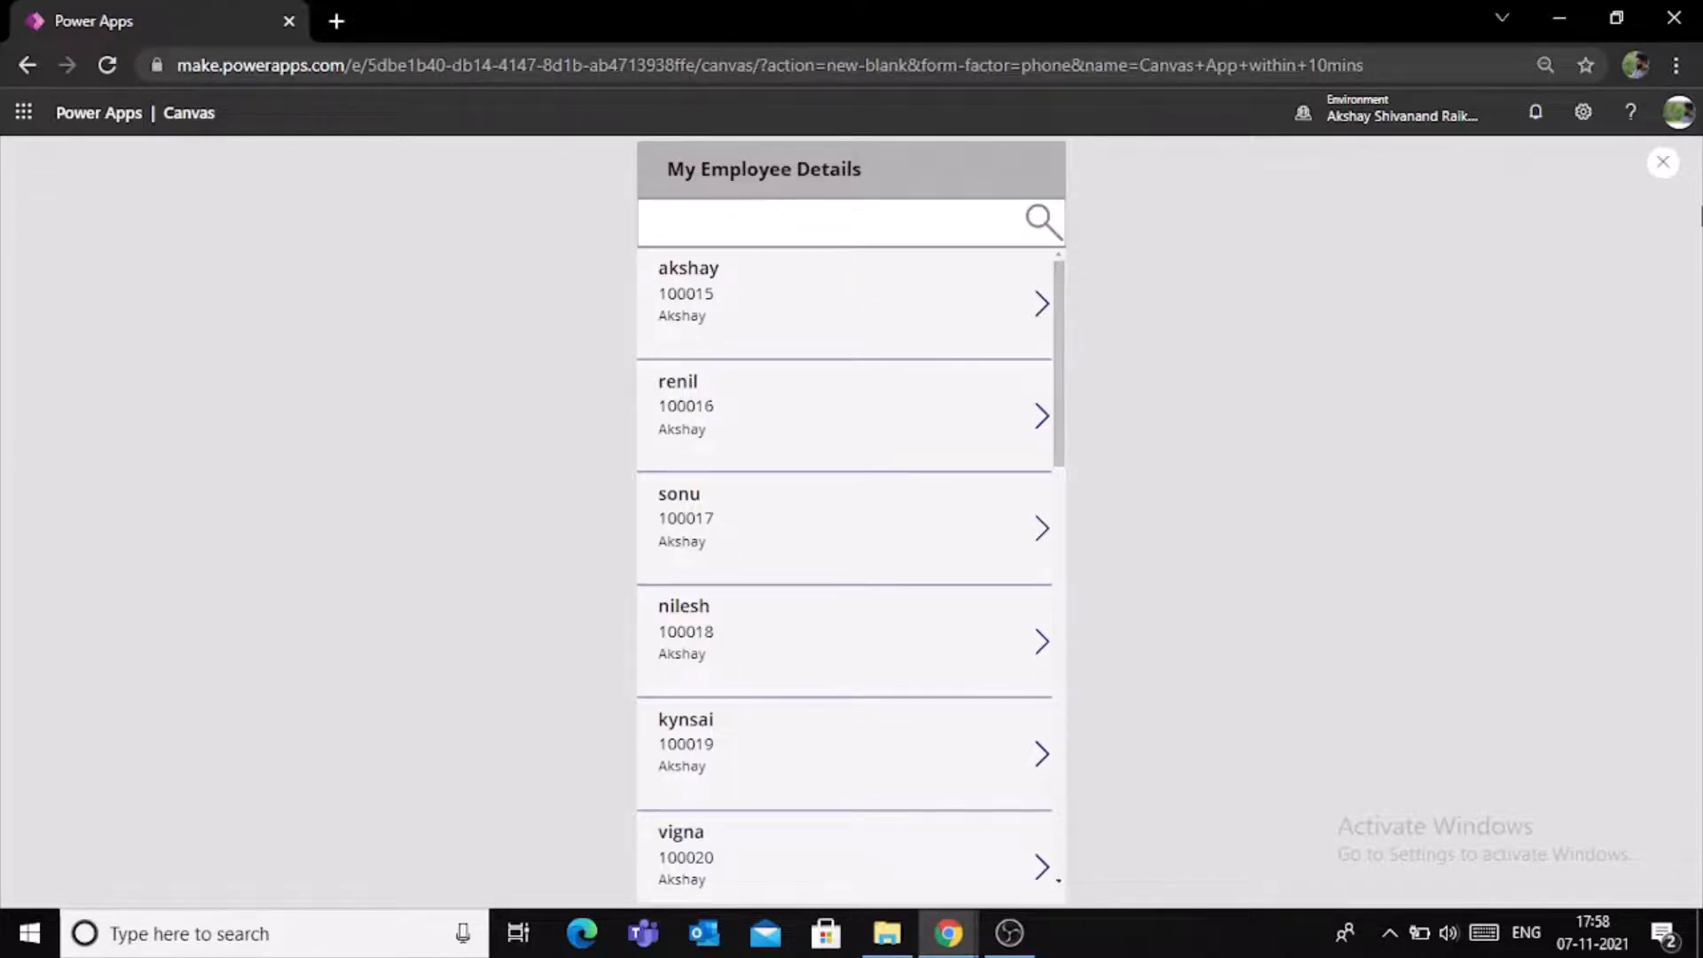
pyautogui.click(1663, 163)
# - Begin a Search function in the Items formula of GalEMployeeDetails with TestList as its source
pyautogui.click(1004, 477)
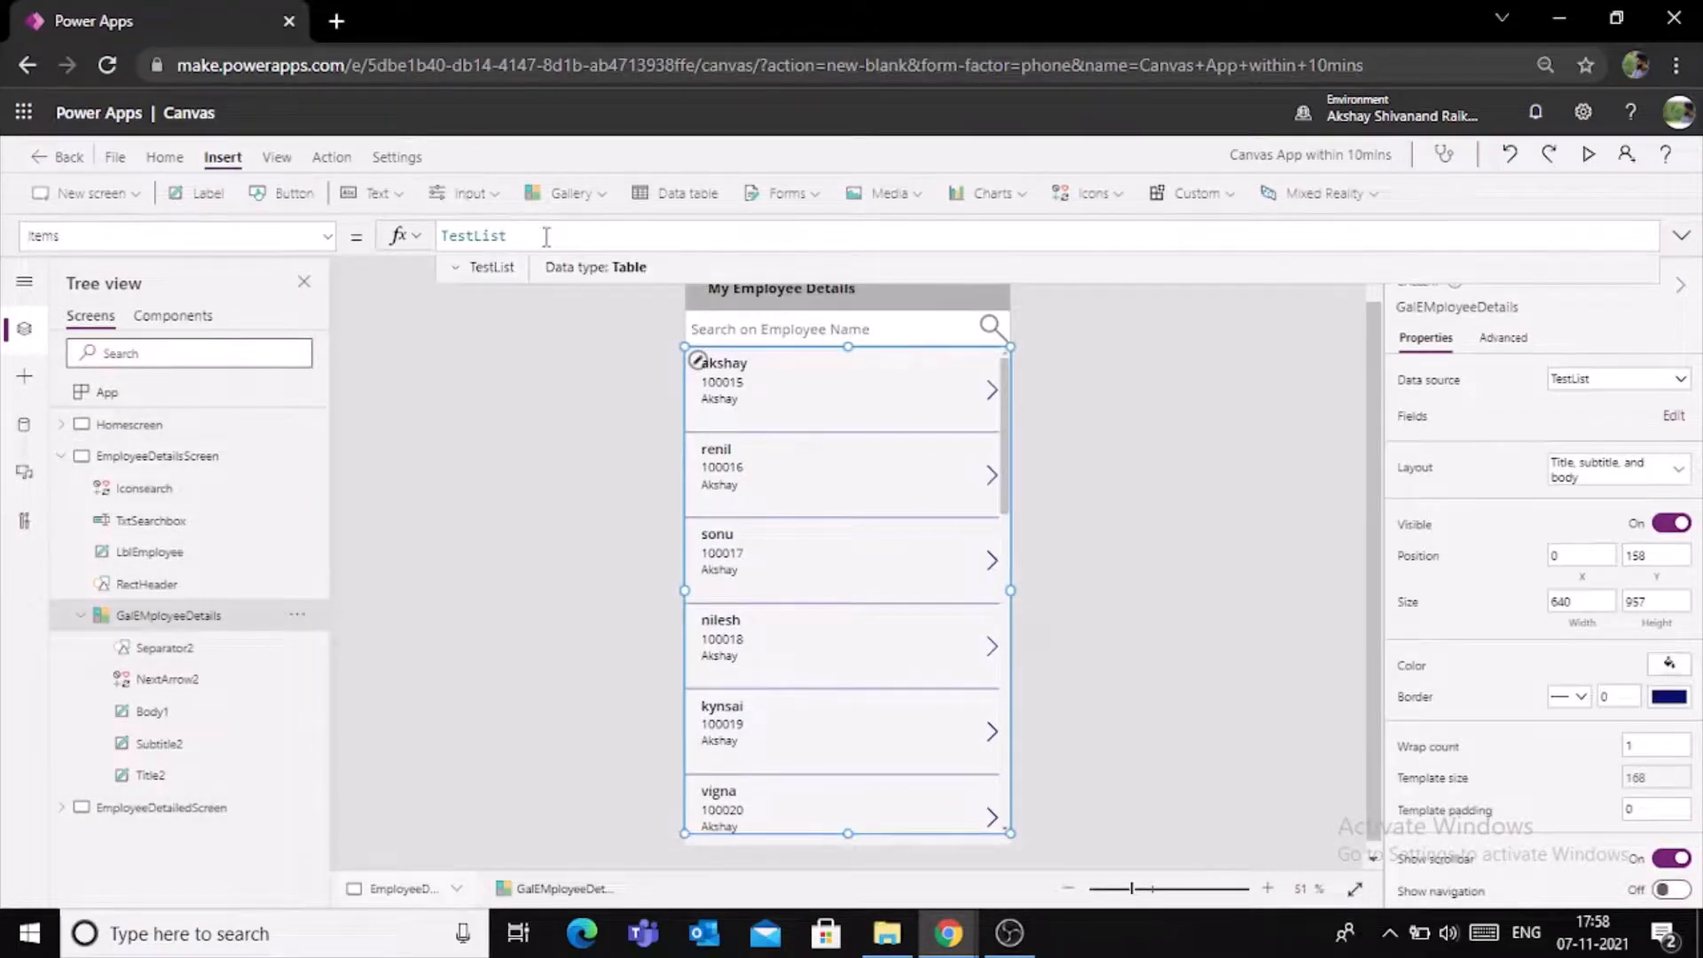
pyautogui.press('Home')
pyautogui.write('search')
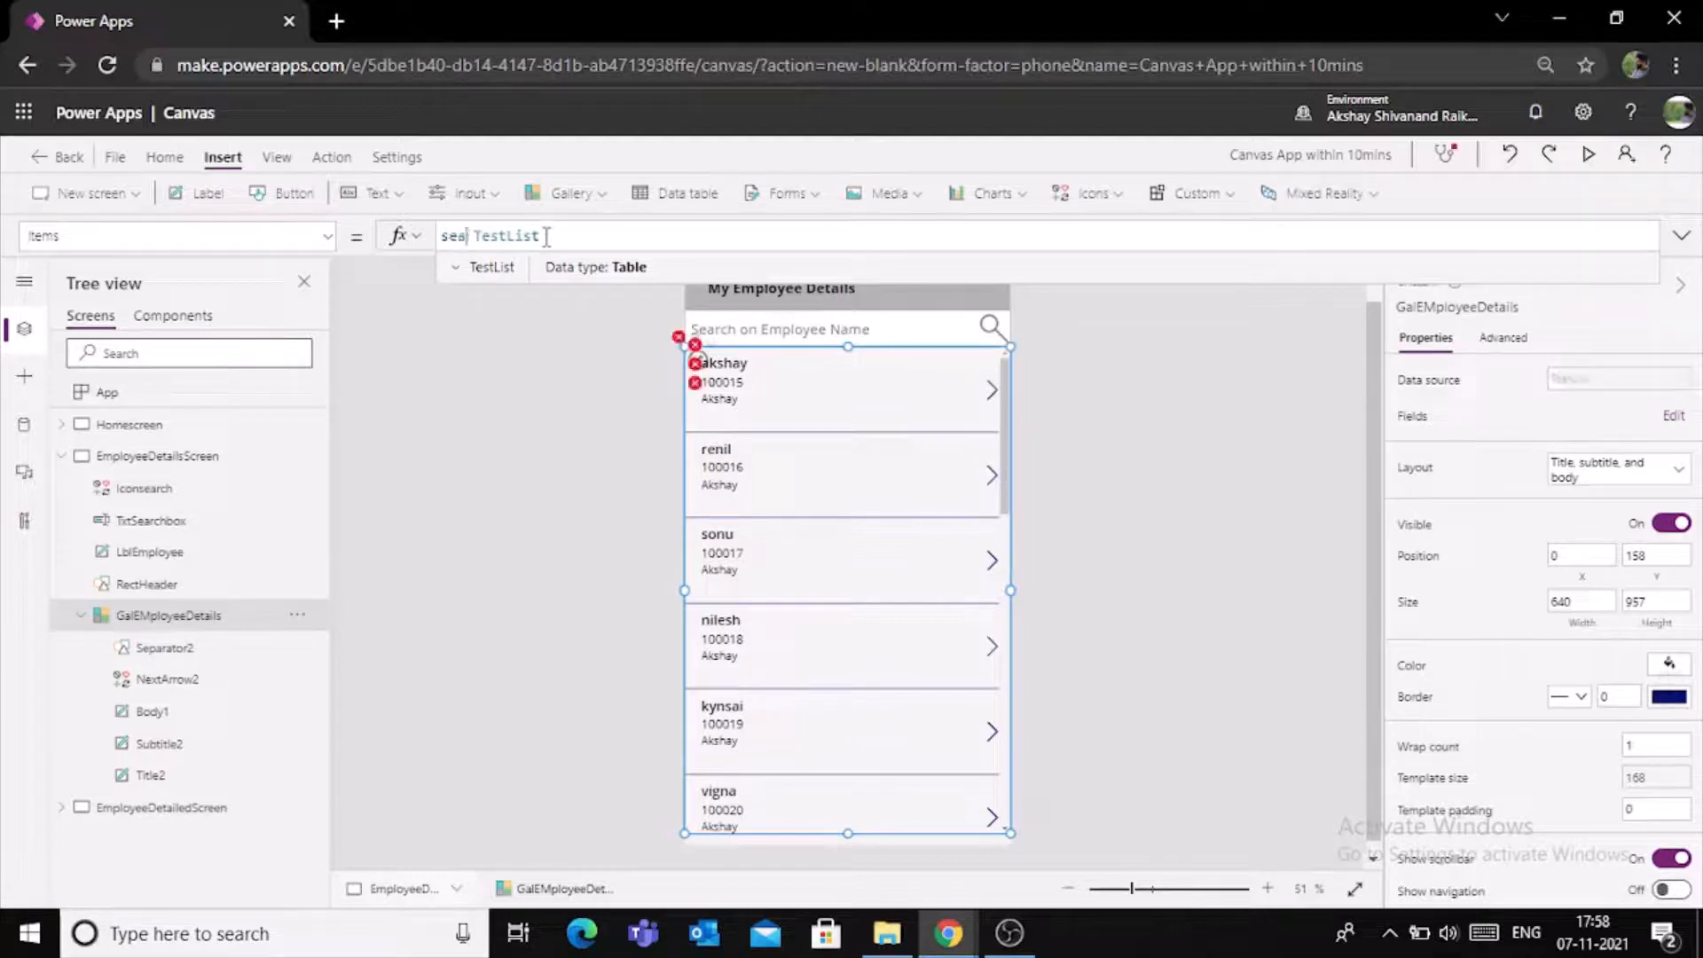
pyautogui.write('(')
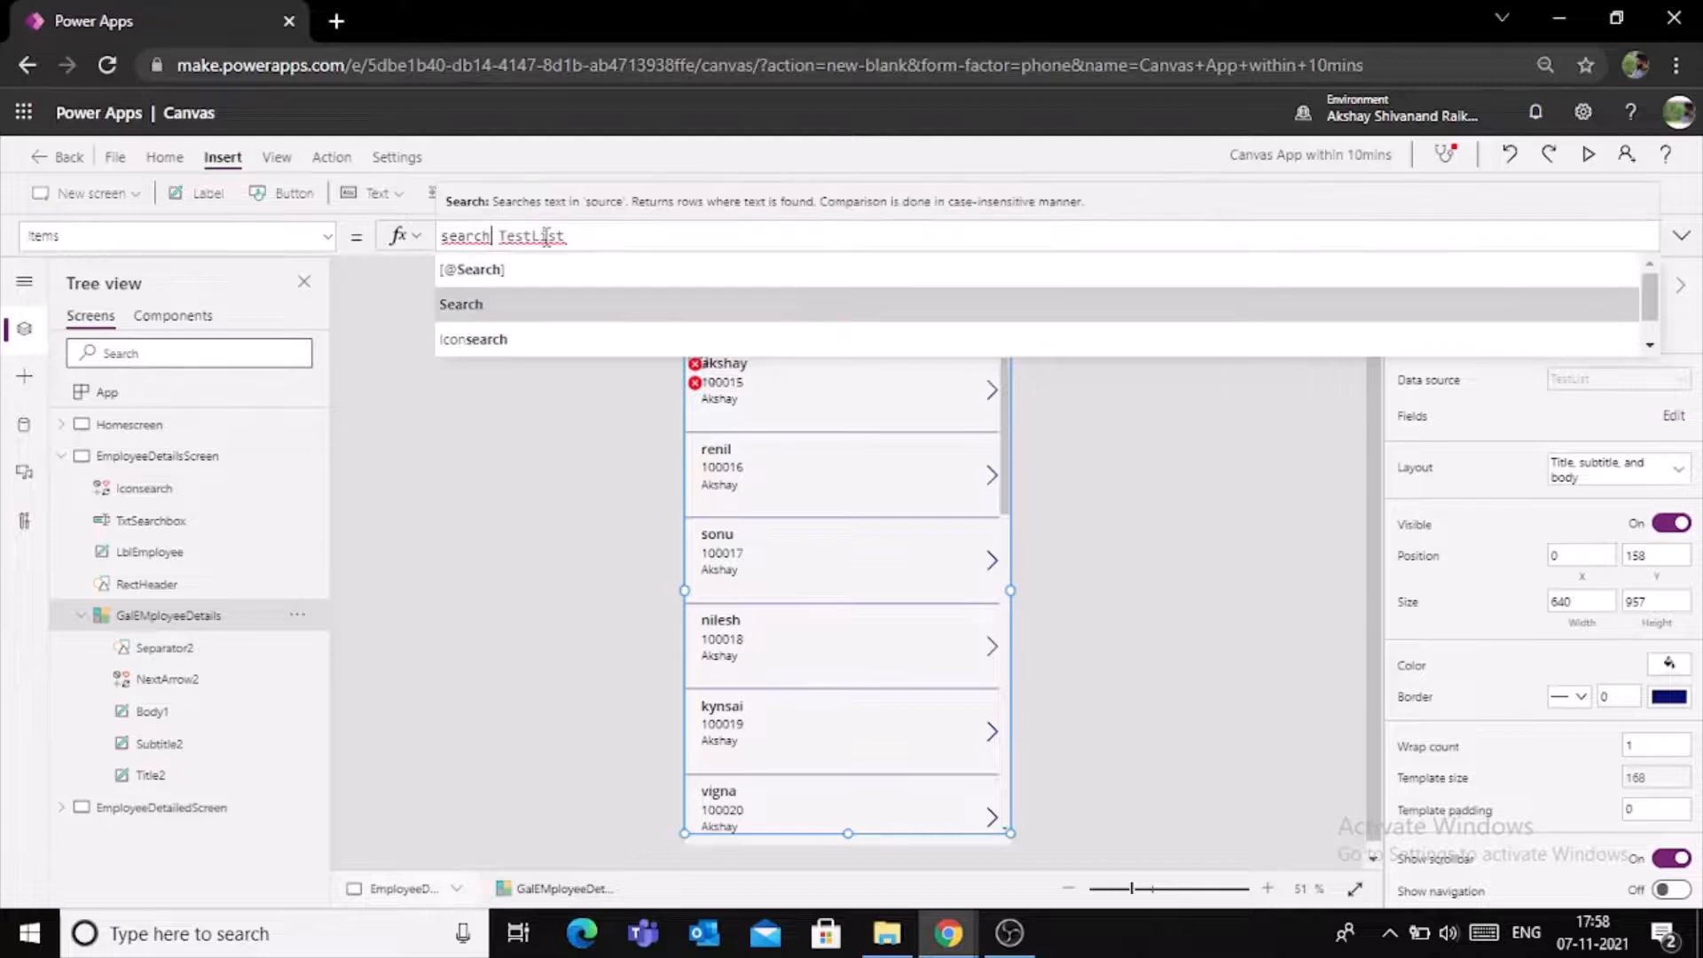
pyautogui.press('Delete')
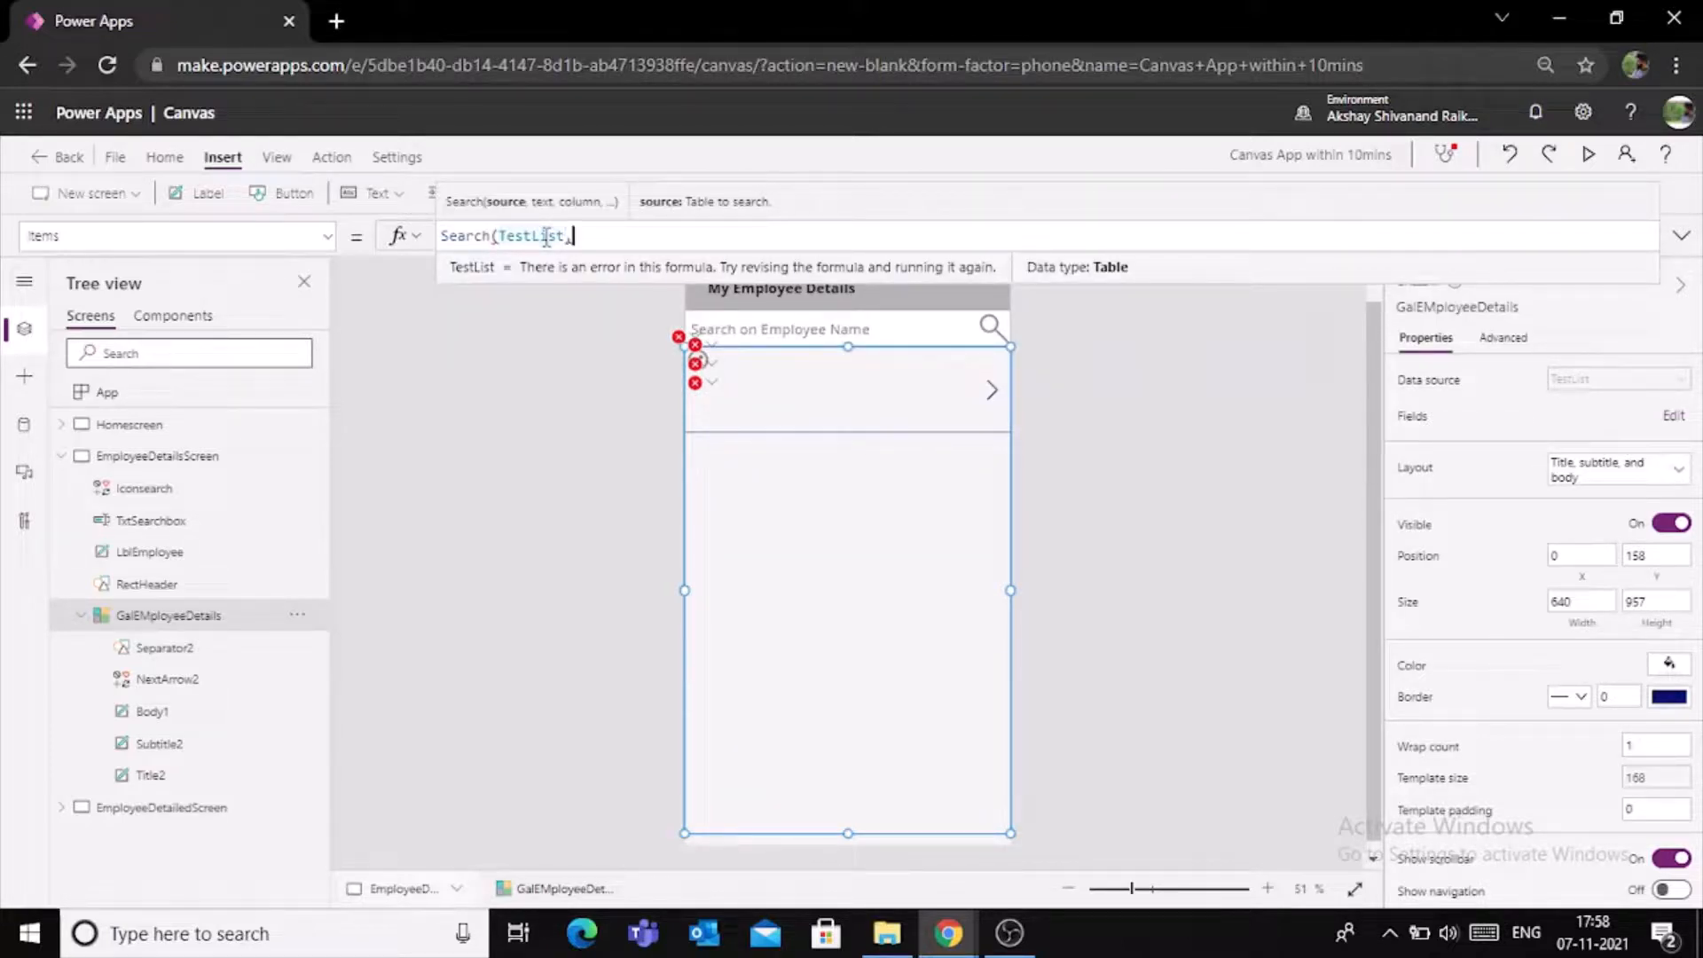
pyautogui.write(',')
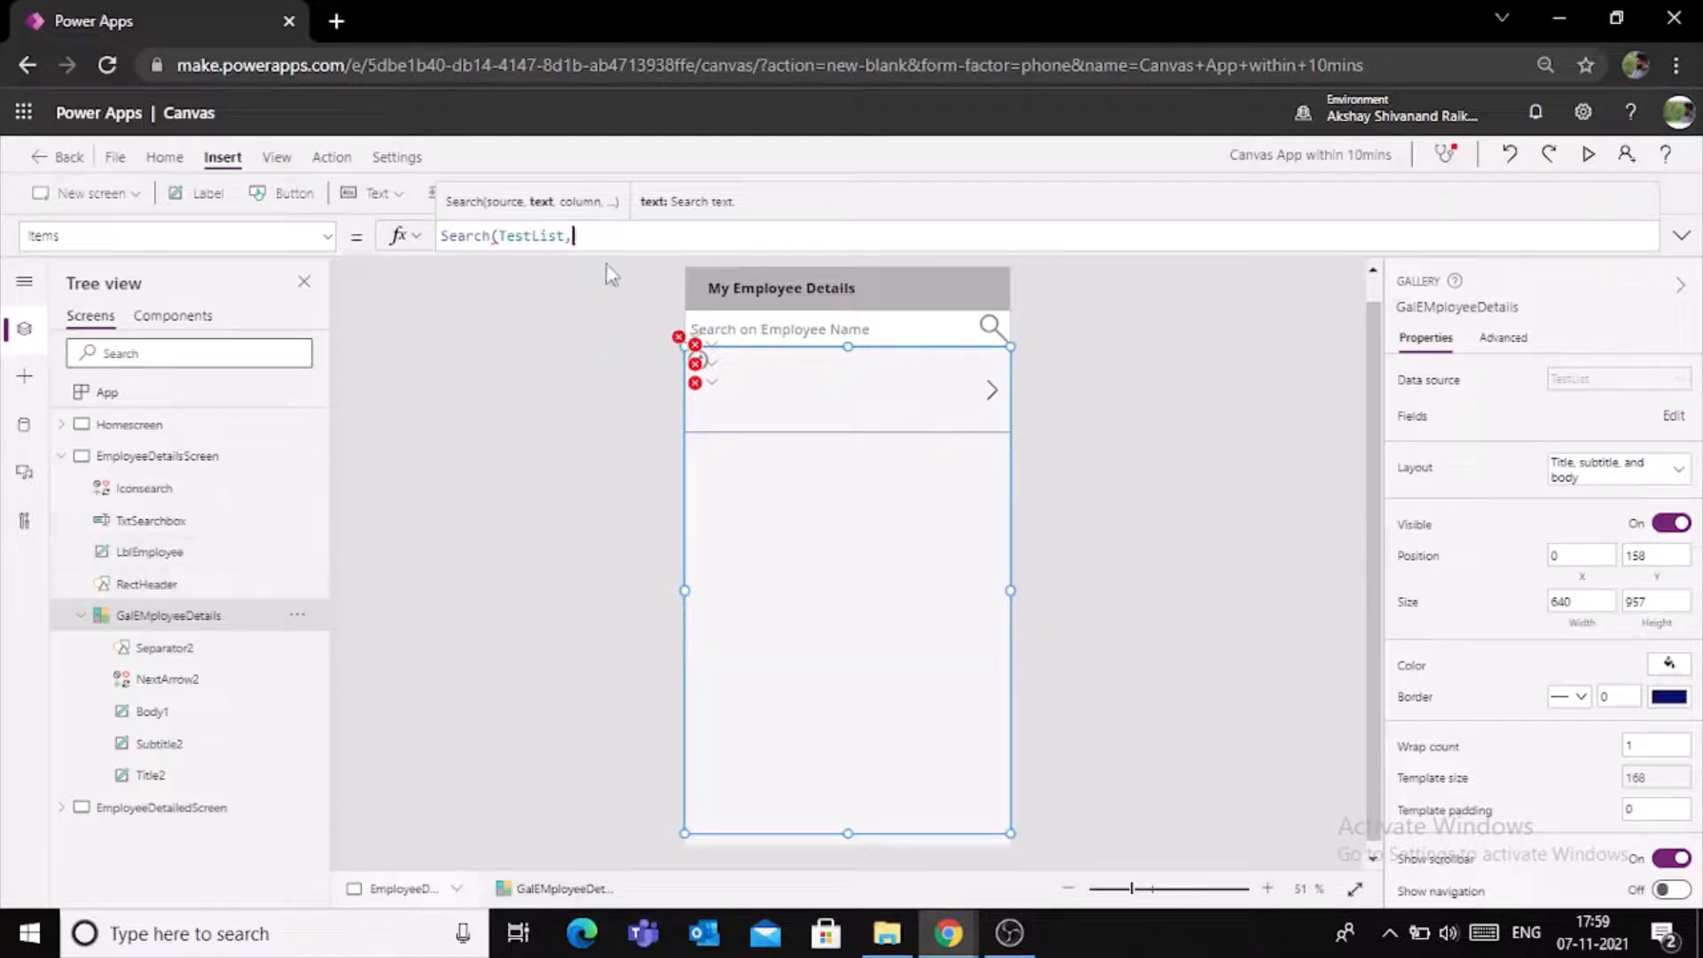
# - Complete the gallery's Search formula with TxtSearchbox.Text as the search text and "Title" as the column to search
pyautogui.write('Txt')
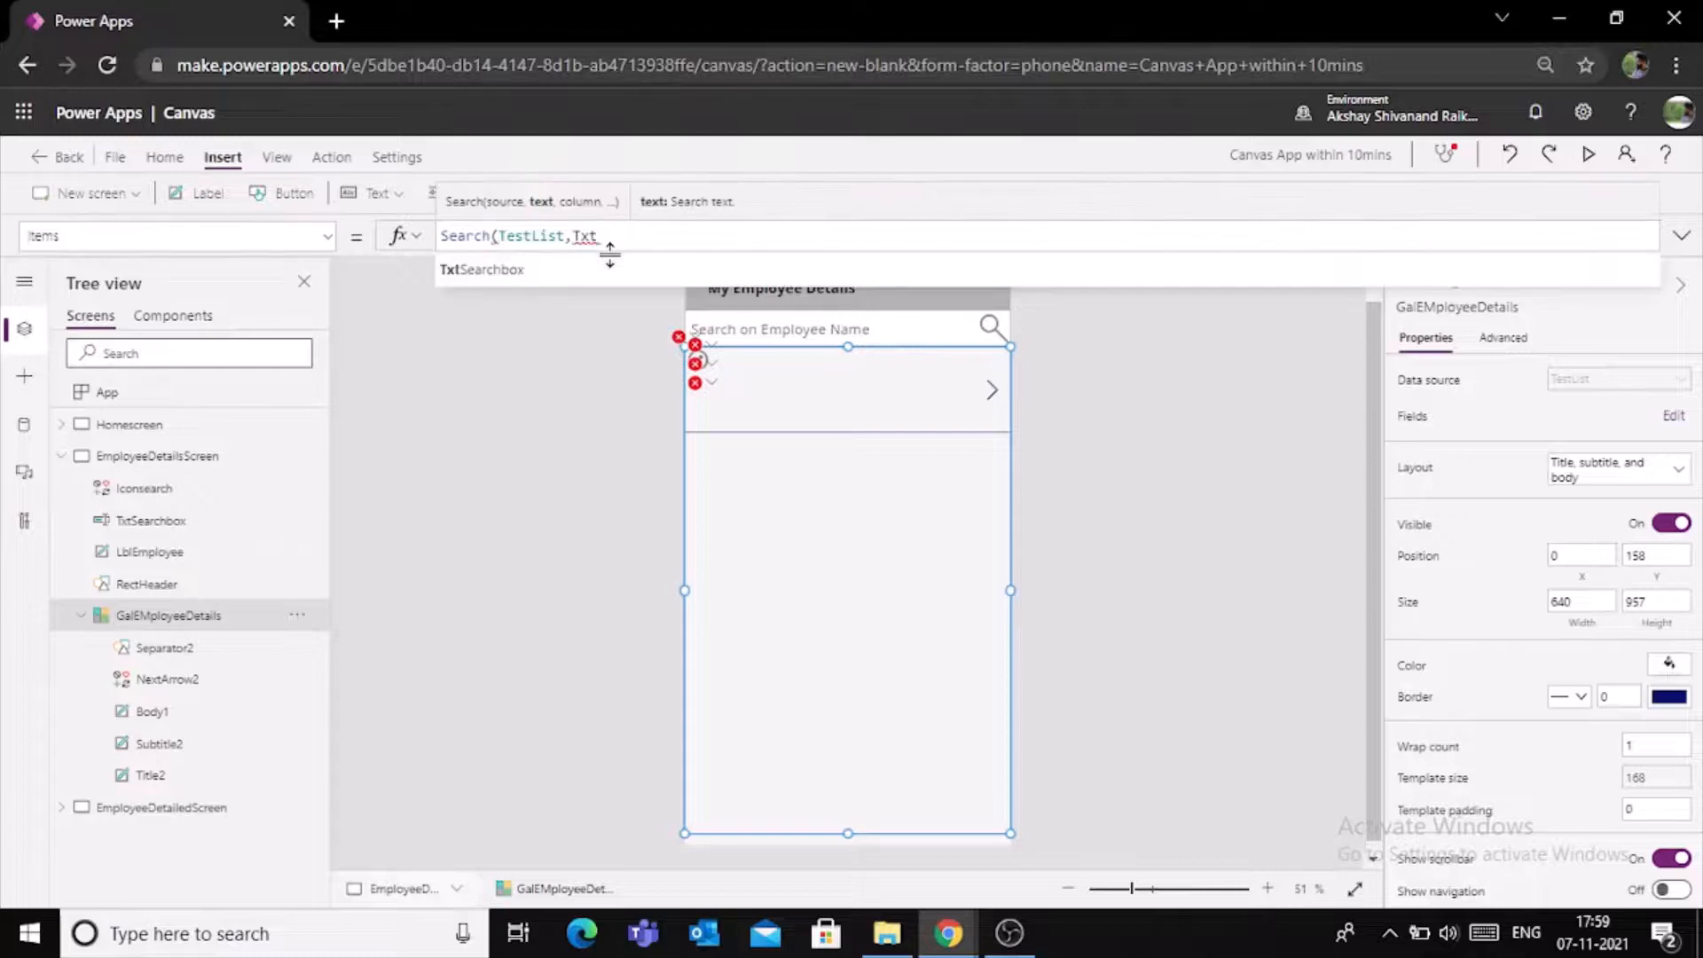
pyautogui.press('Tab')
pyautogui.write('.')
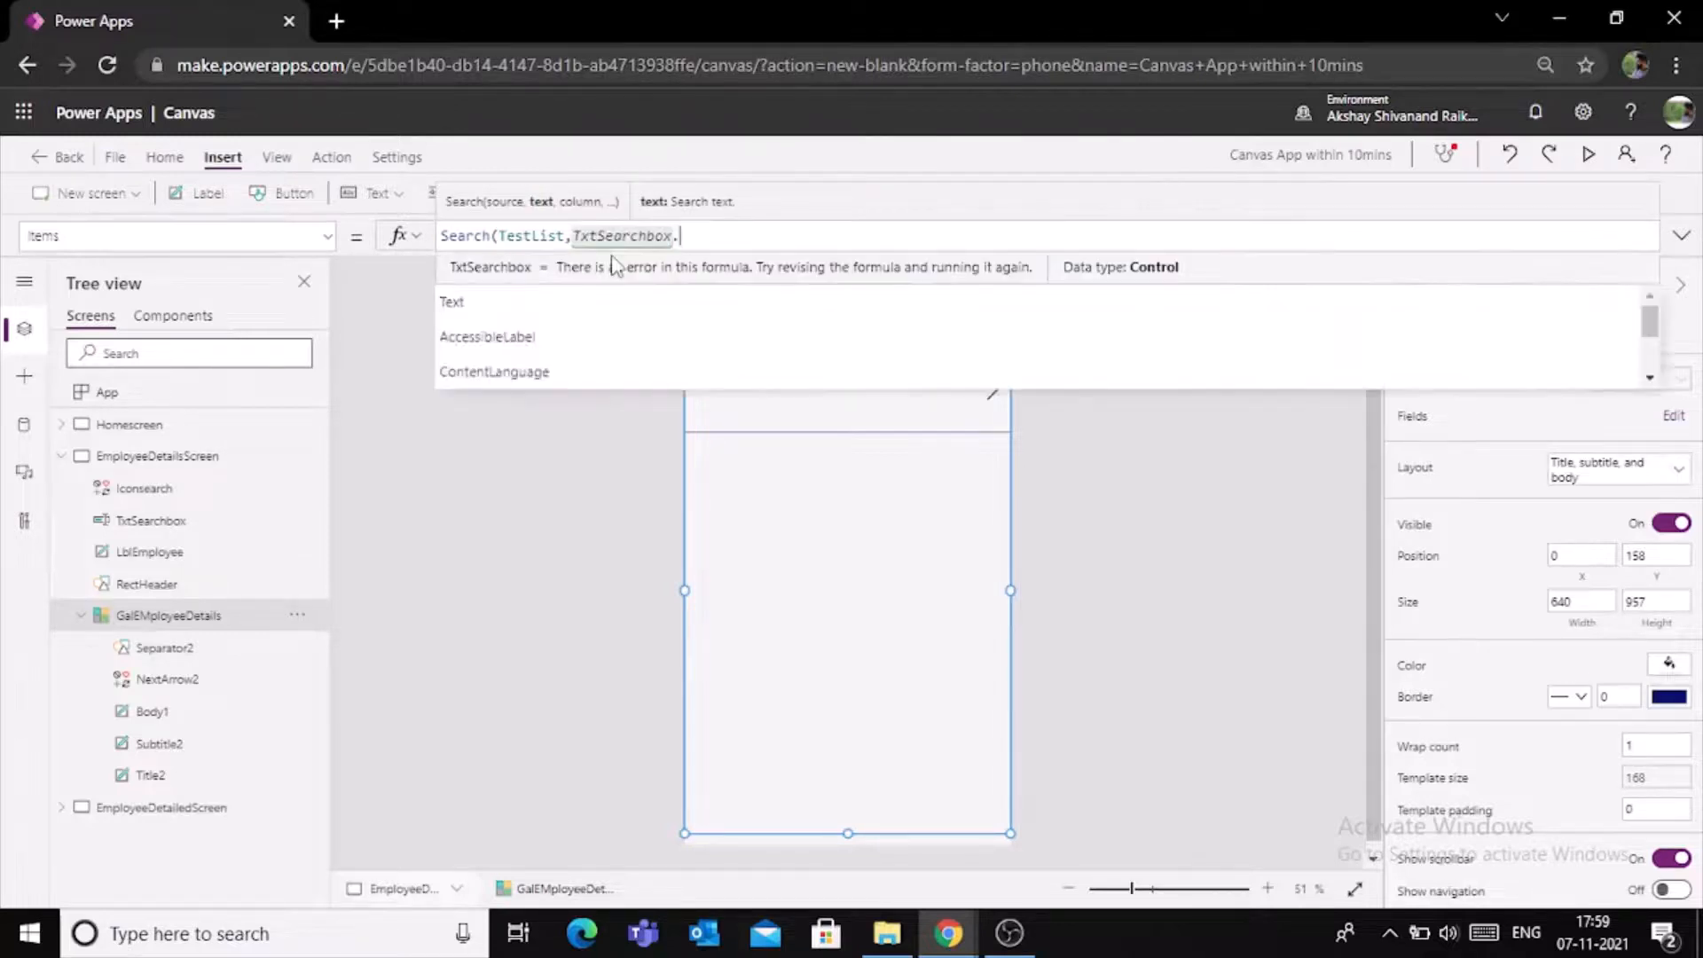
pyautogui.write('text')
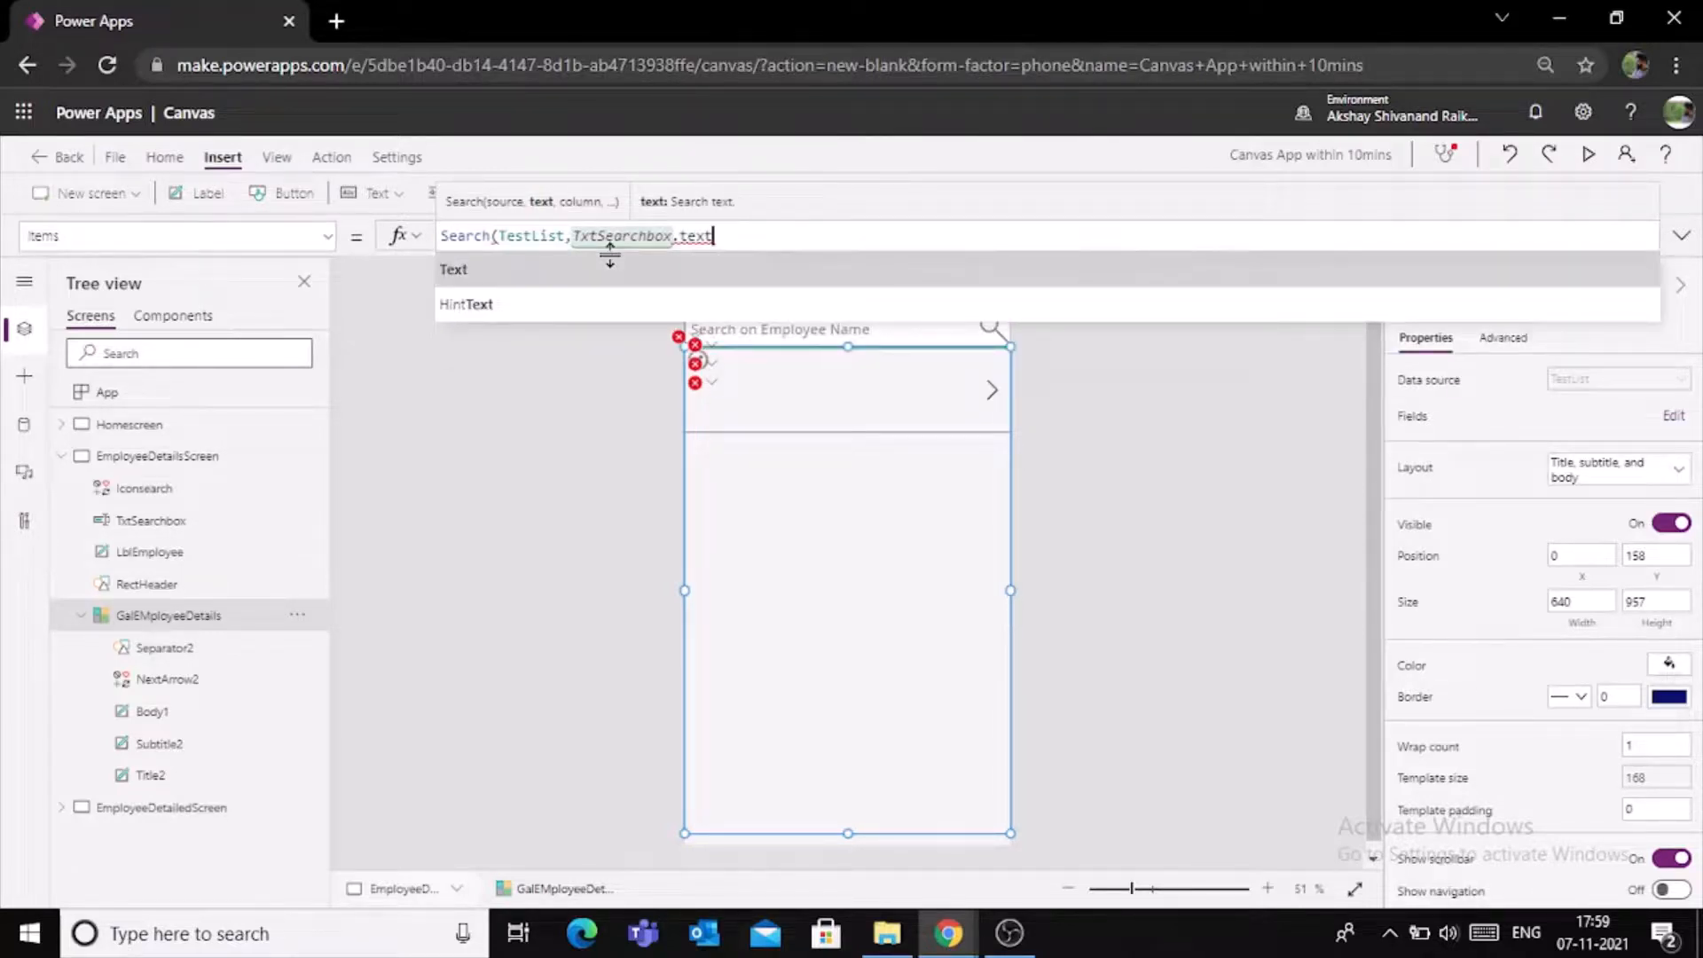
pyautogui.press('Tab')
pyautogui.write(',')
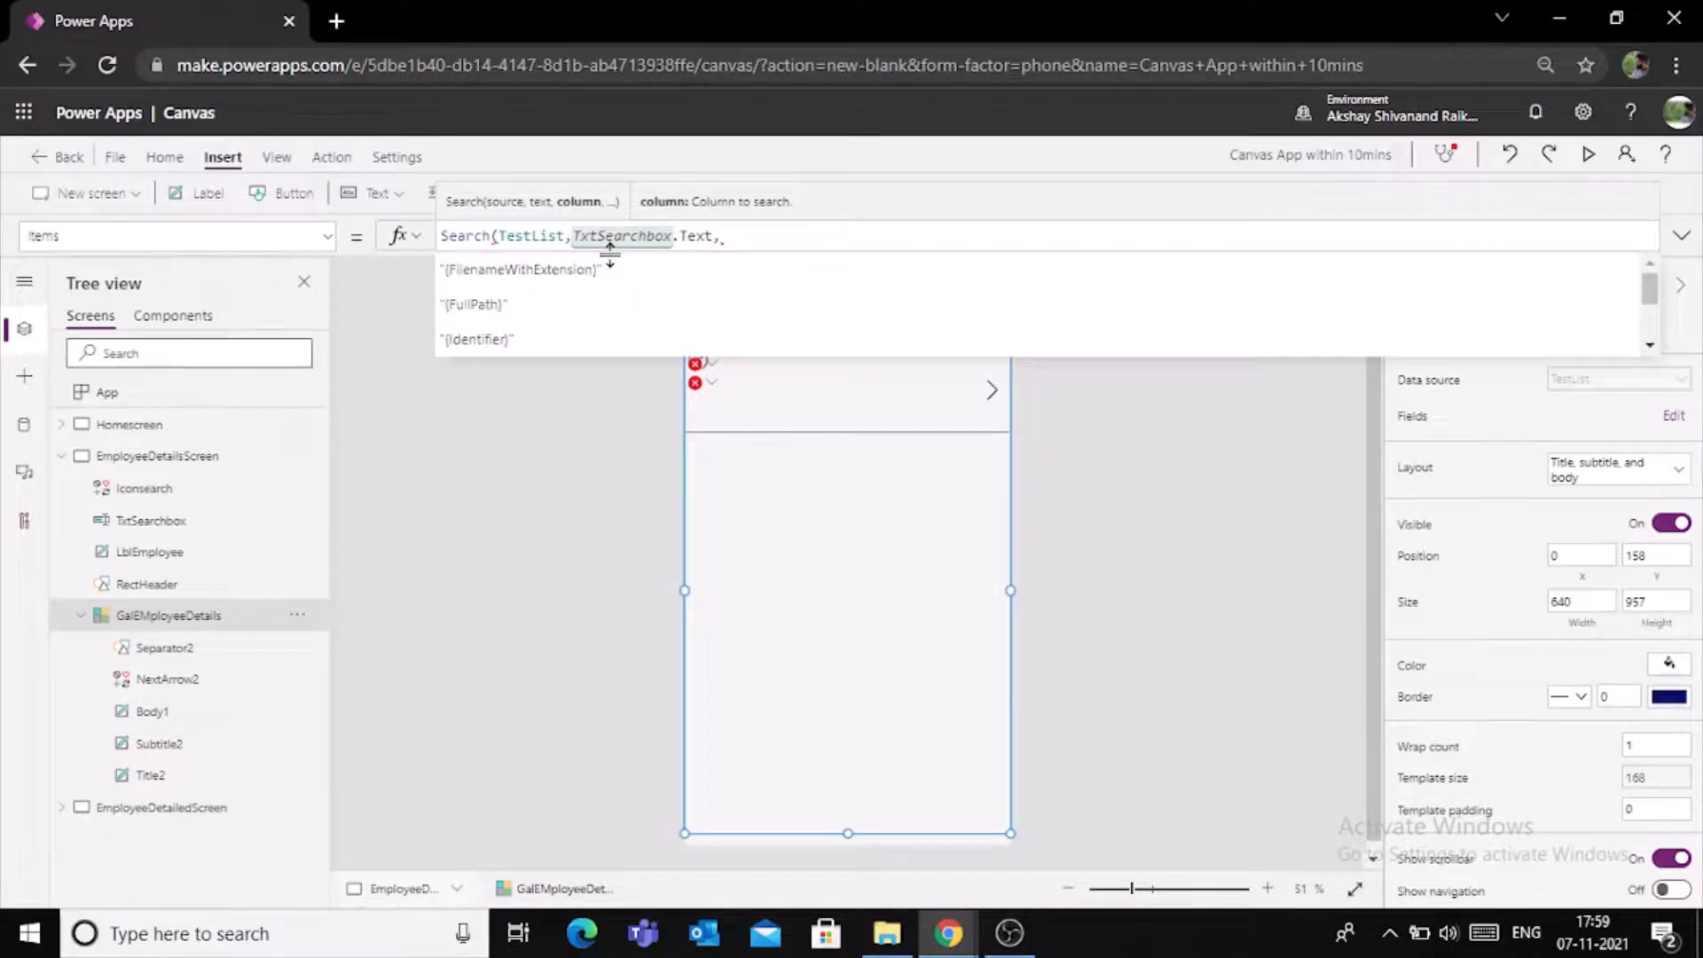
pyautogui.write('Tit')
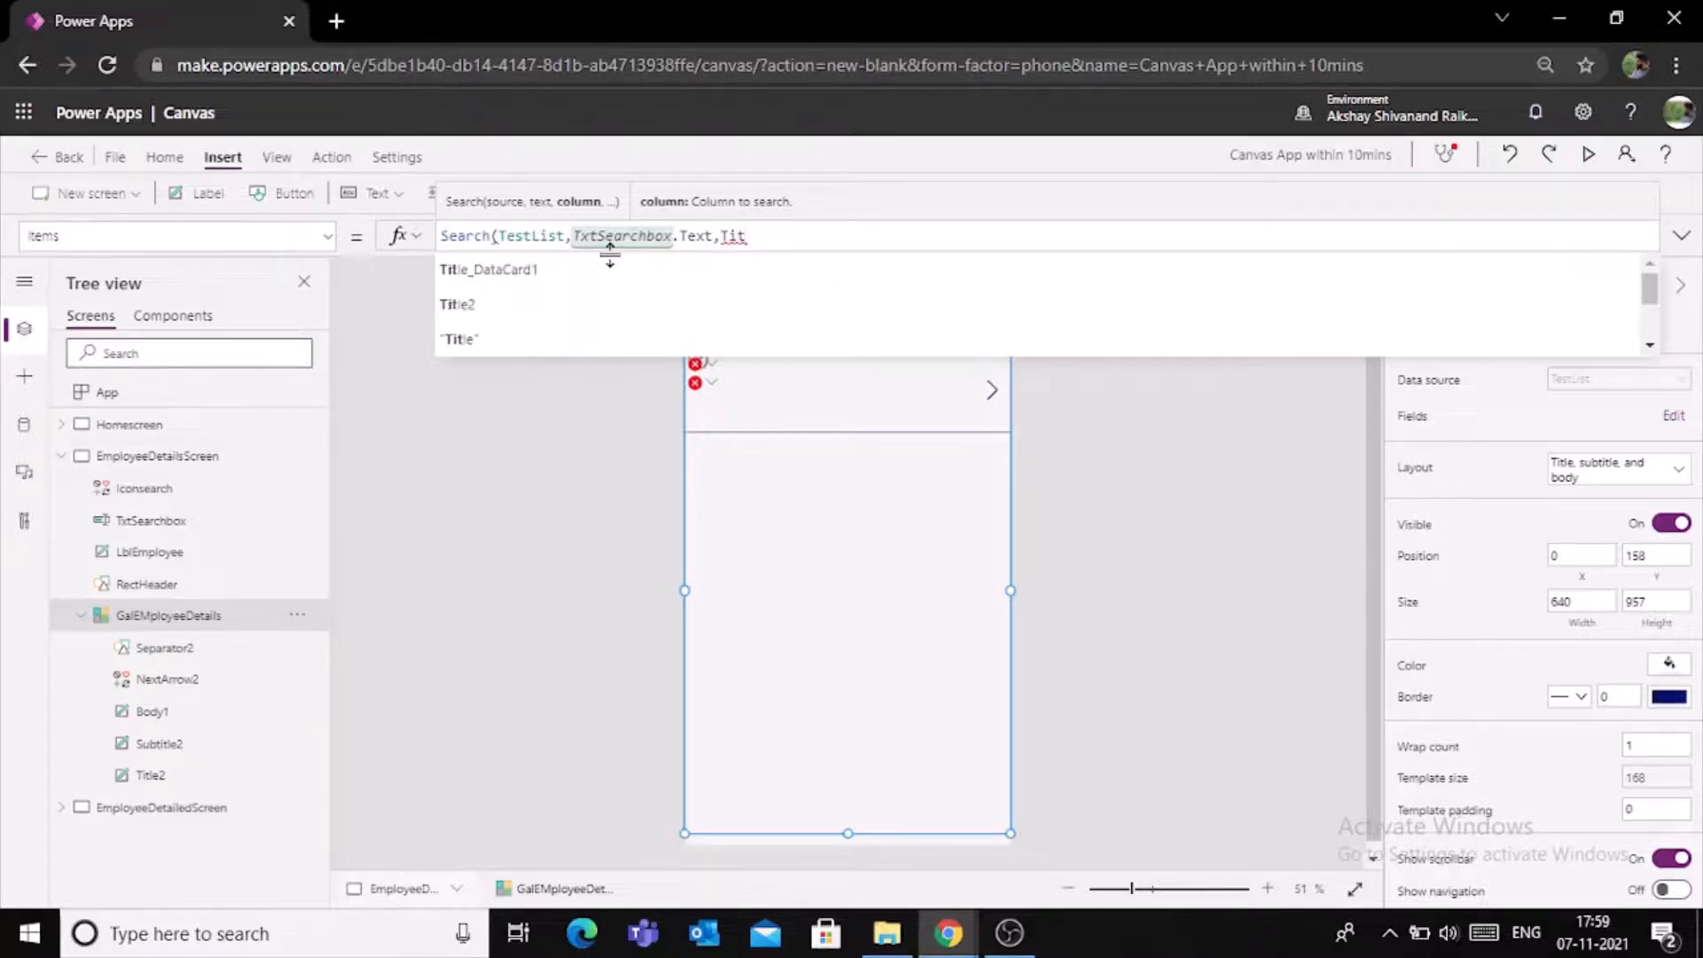
pyautogui.press('Down')
pyautogui.press('Down')
pyautogui.press('Down')
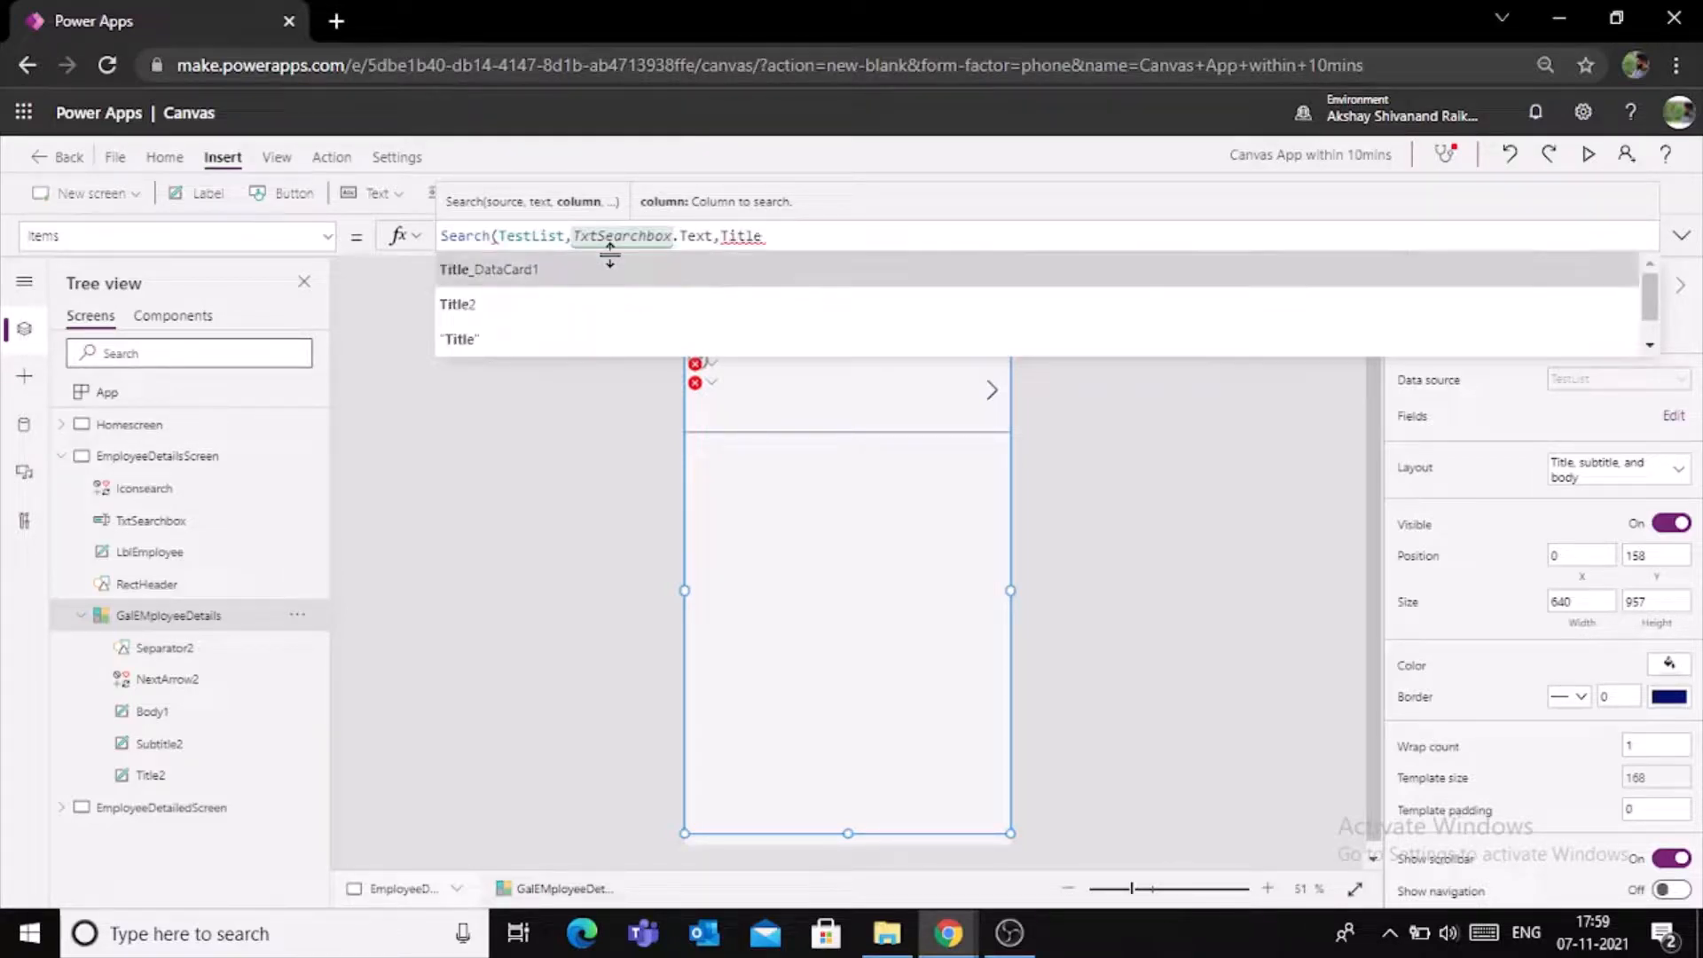
pyautogui.press('Tab')
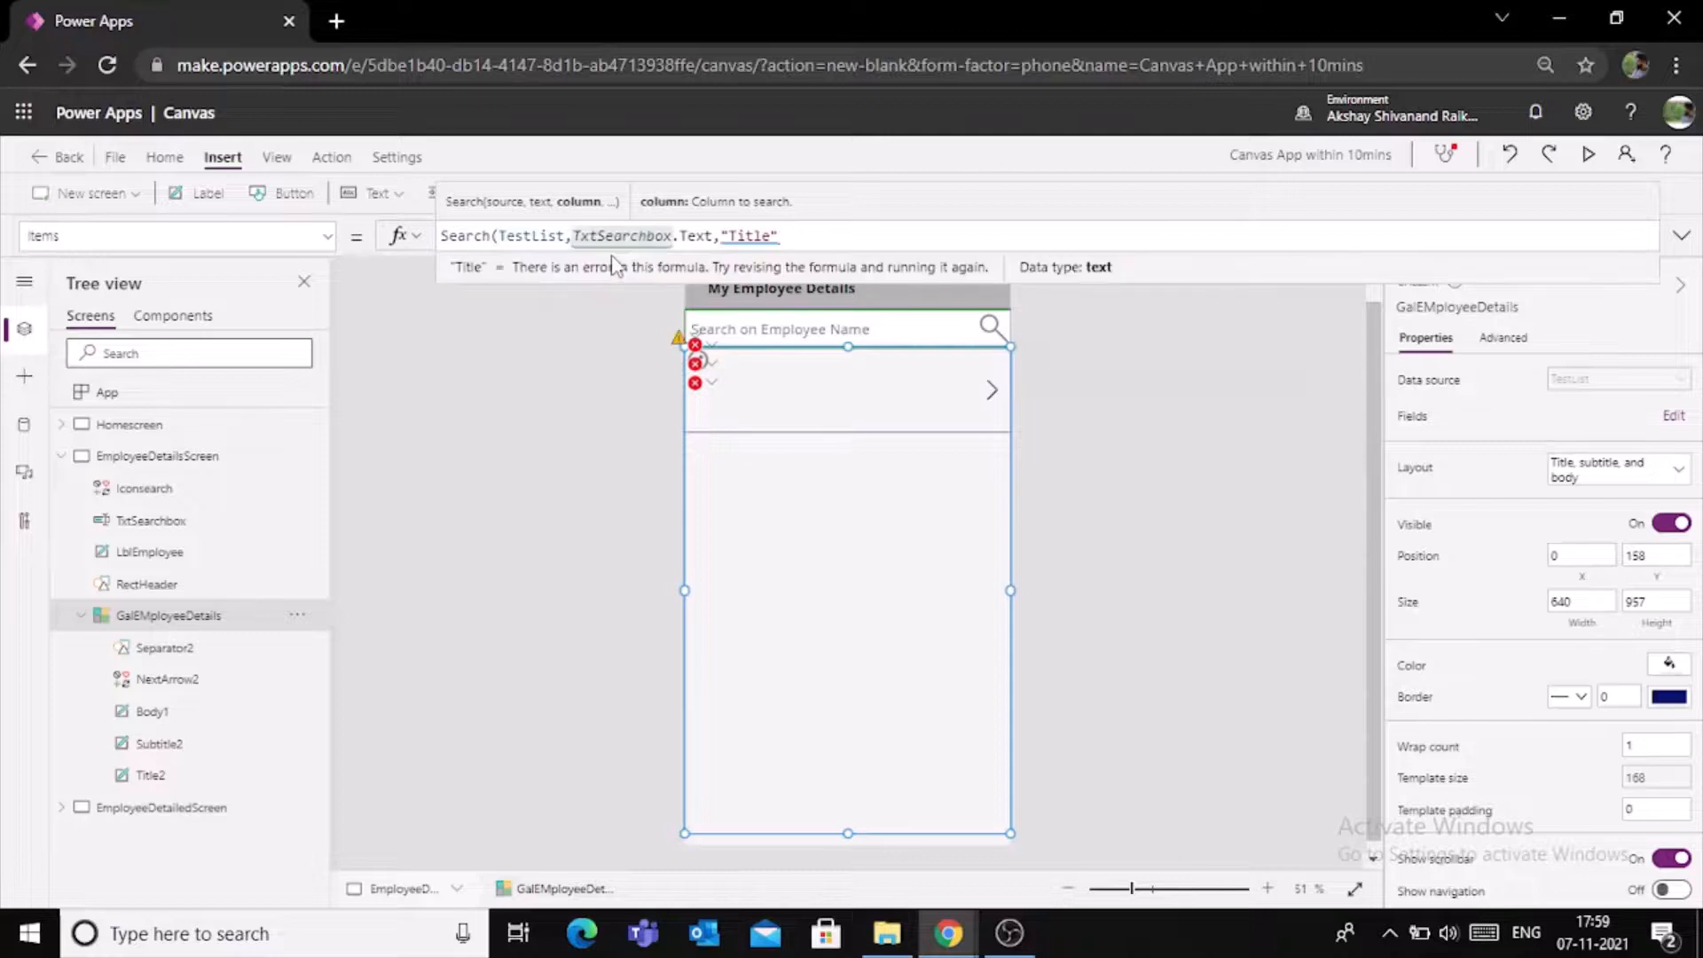
pyautogui.write(')')
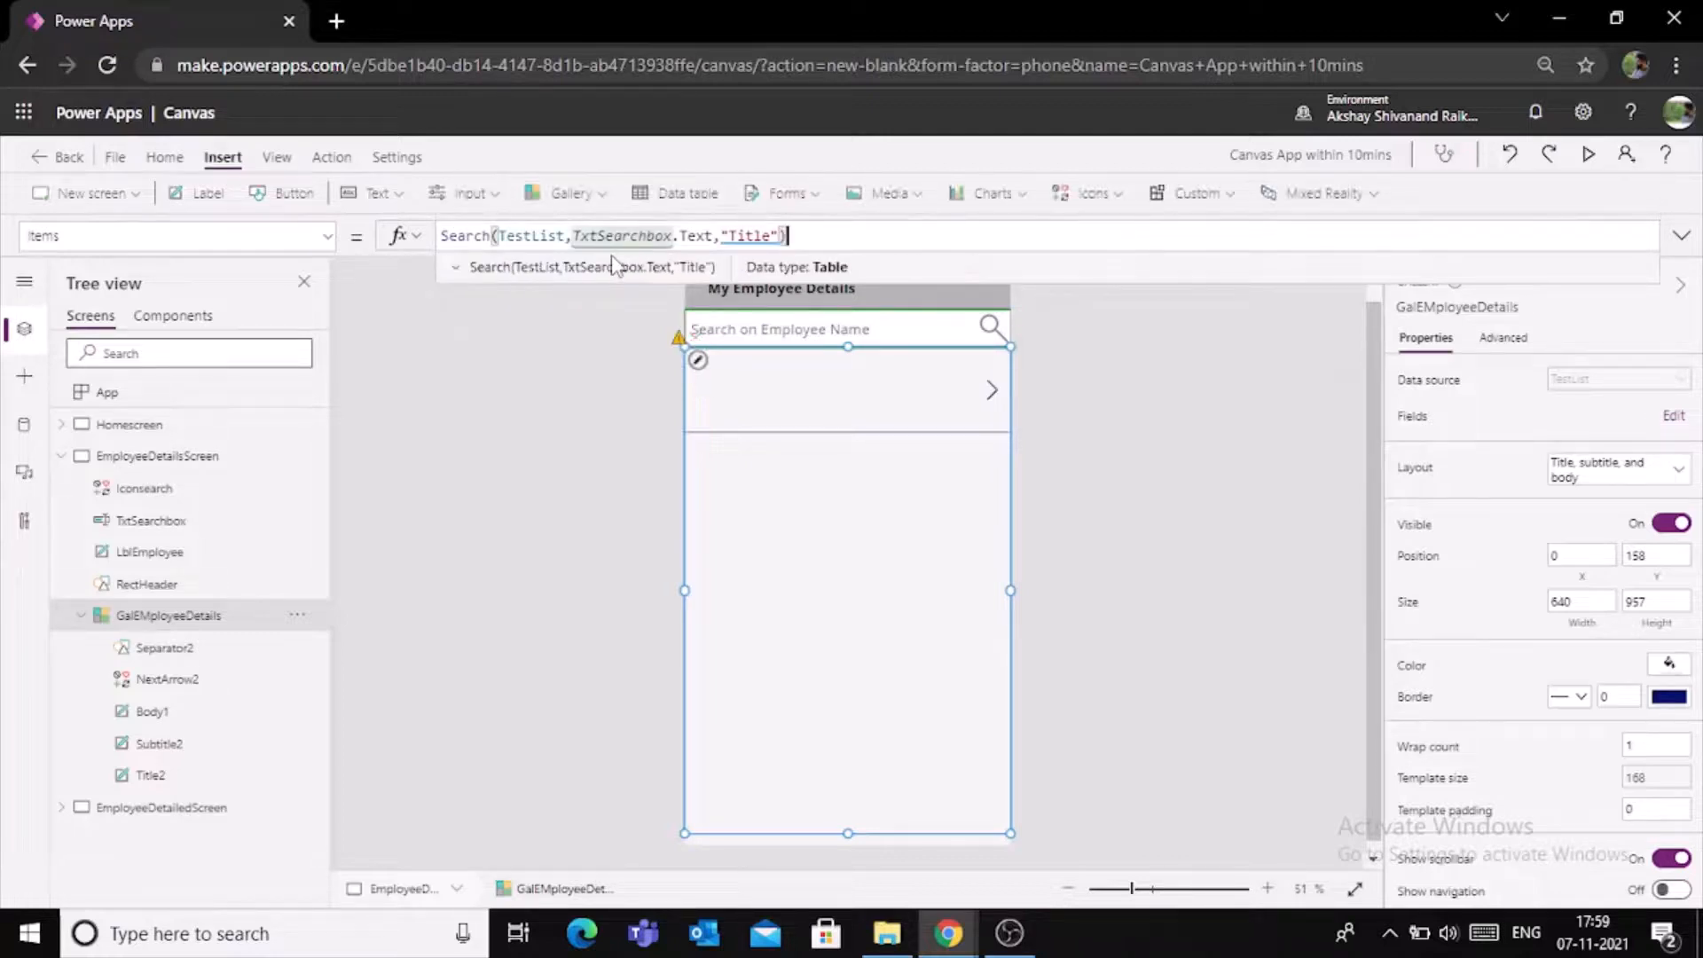
# - Preview the app and test the employee search box with an employee's name, clearing the text when done
pyautogui.click(1100, 445)
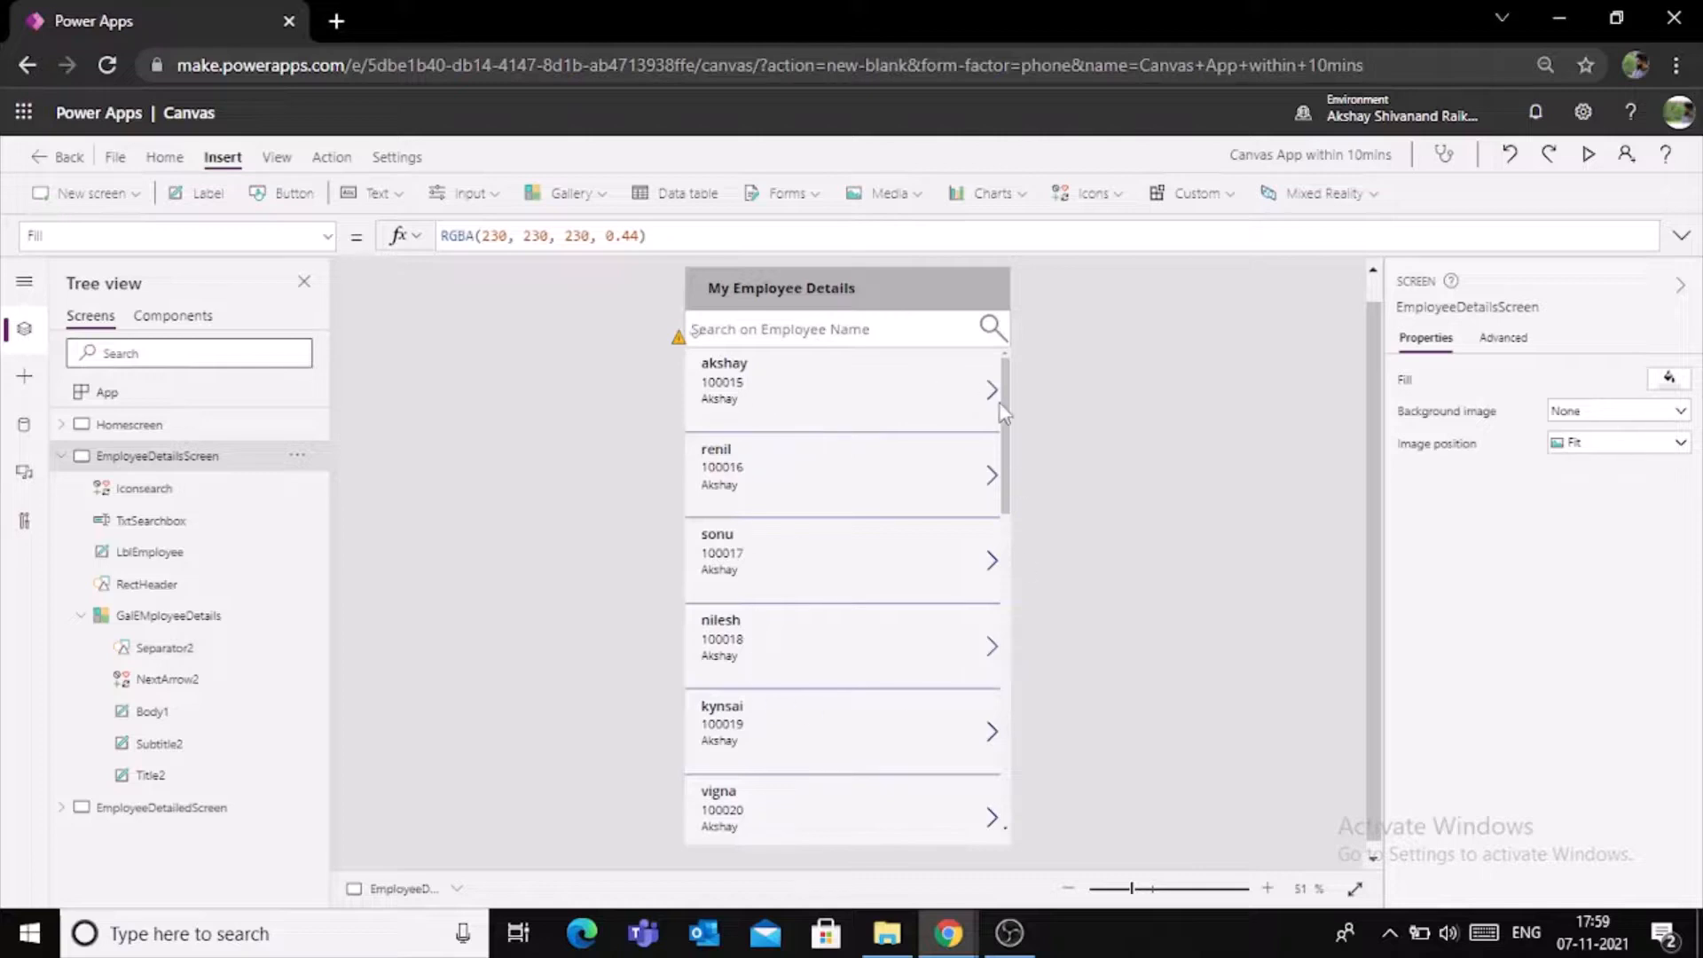
pyautogui.click(1587, 155)
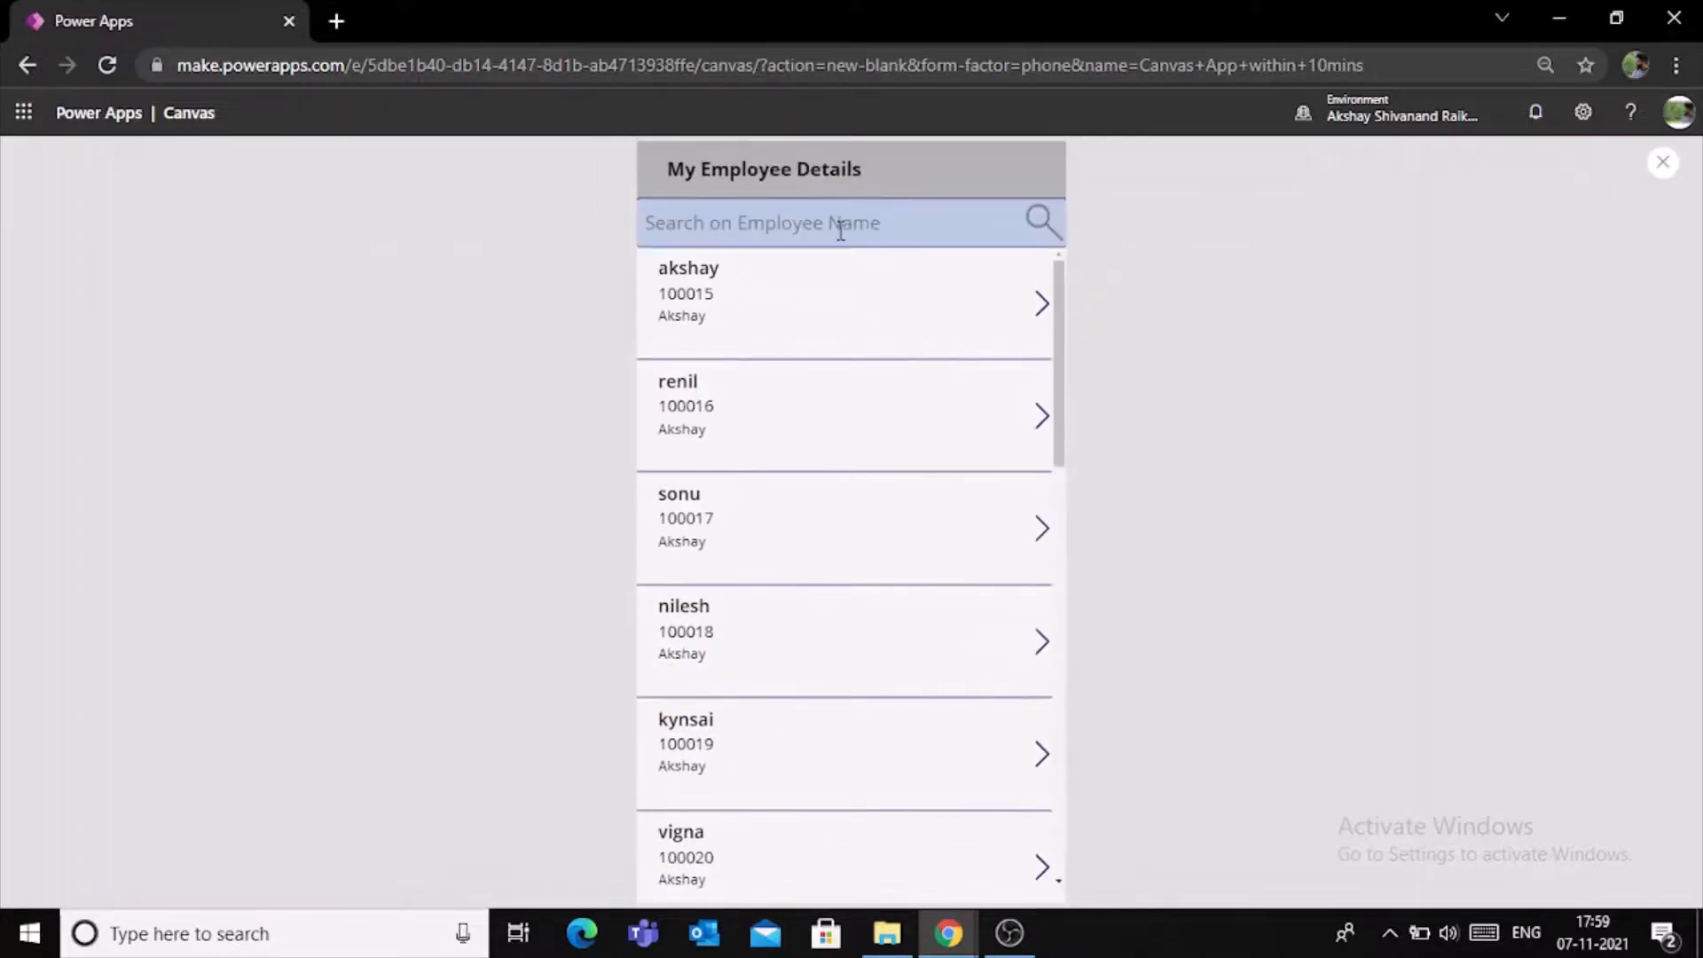
pyautogui.click(837, 229)
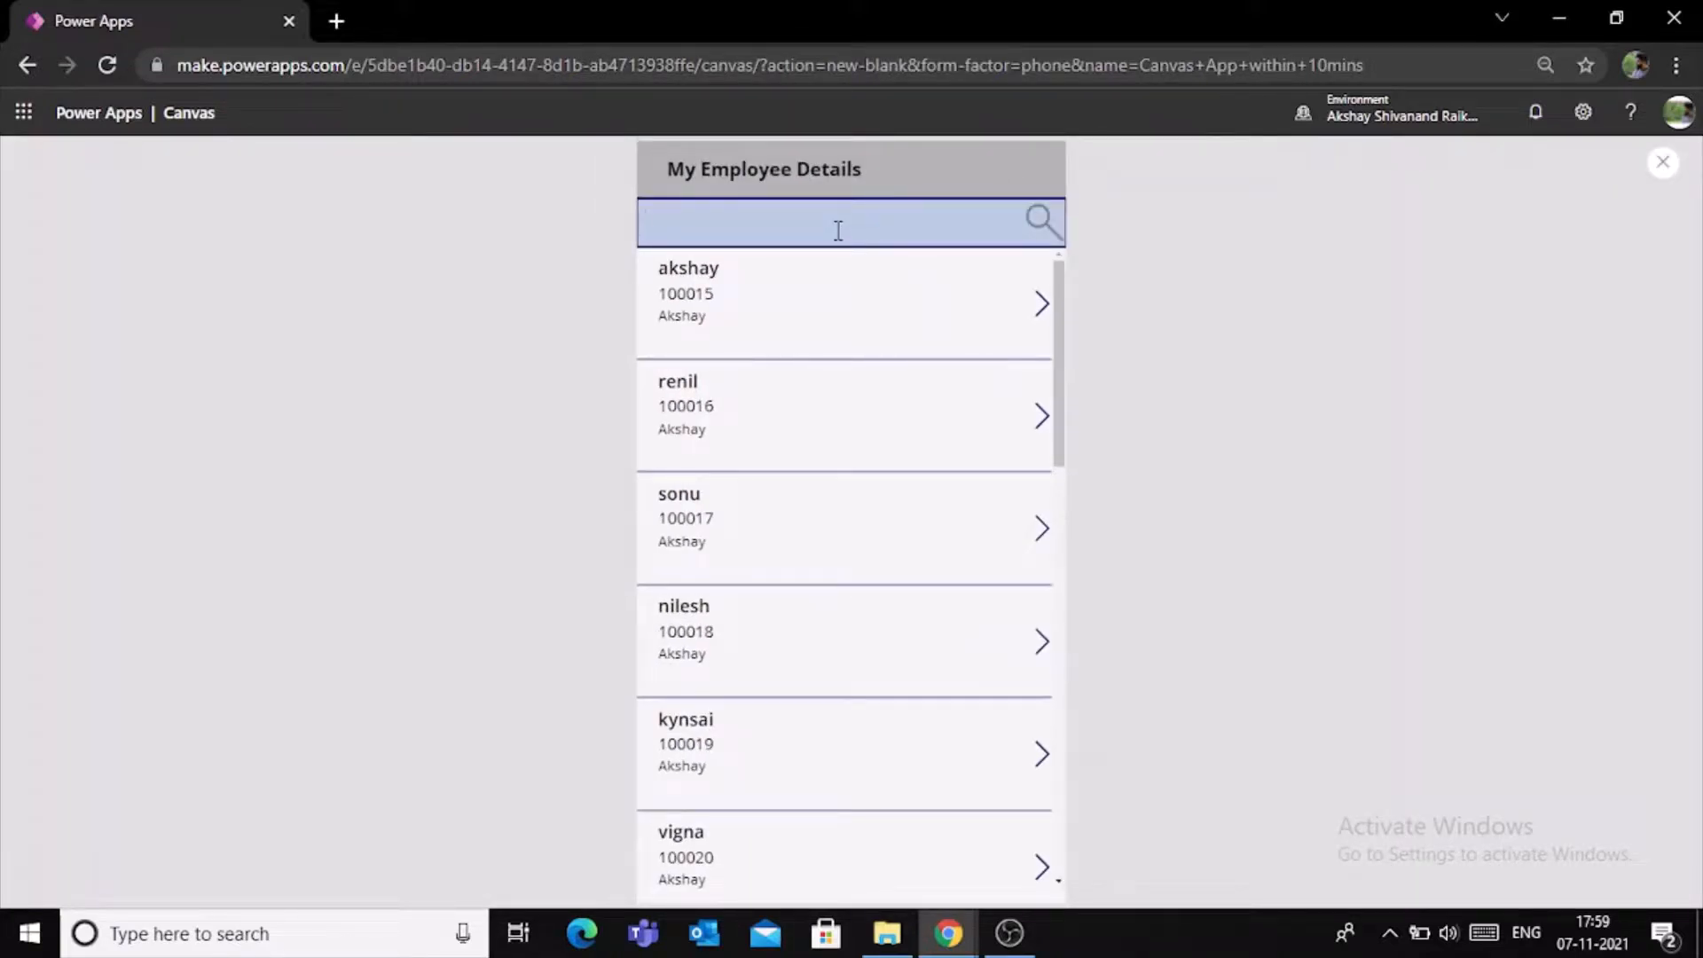
pyautogui.write('Akshay')
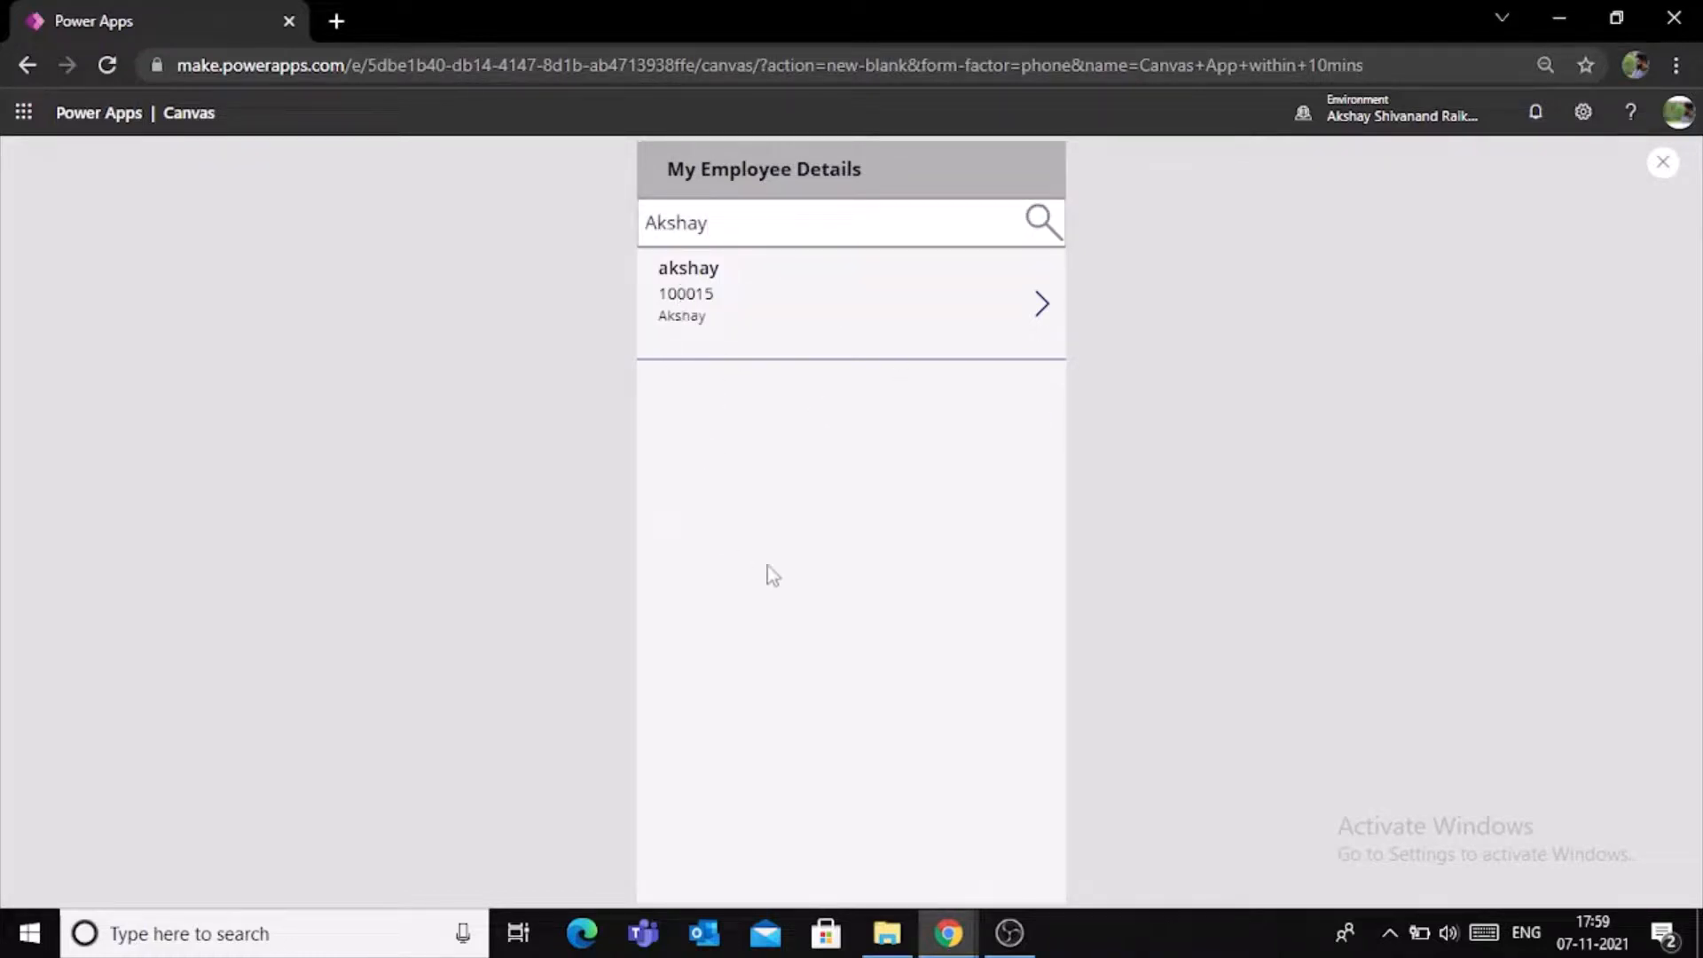
pyautogui.press('BackSpace')
pyautogui.press('BackSpace')
pyautogui.press('BackSpace')
pyautogui.press('BackSpace')
pyautogui.press('BackSpace')
pyautogui.press('BackSpace')
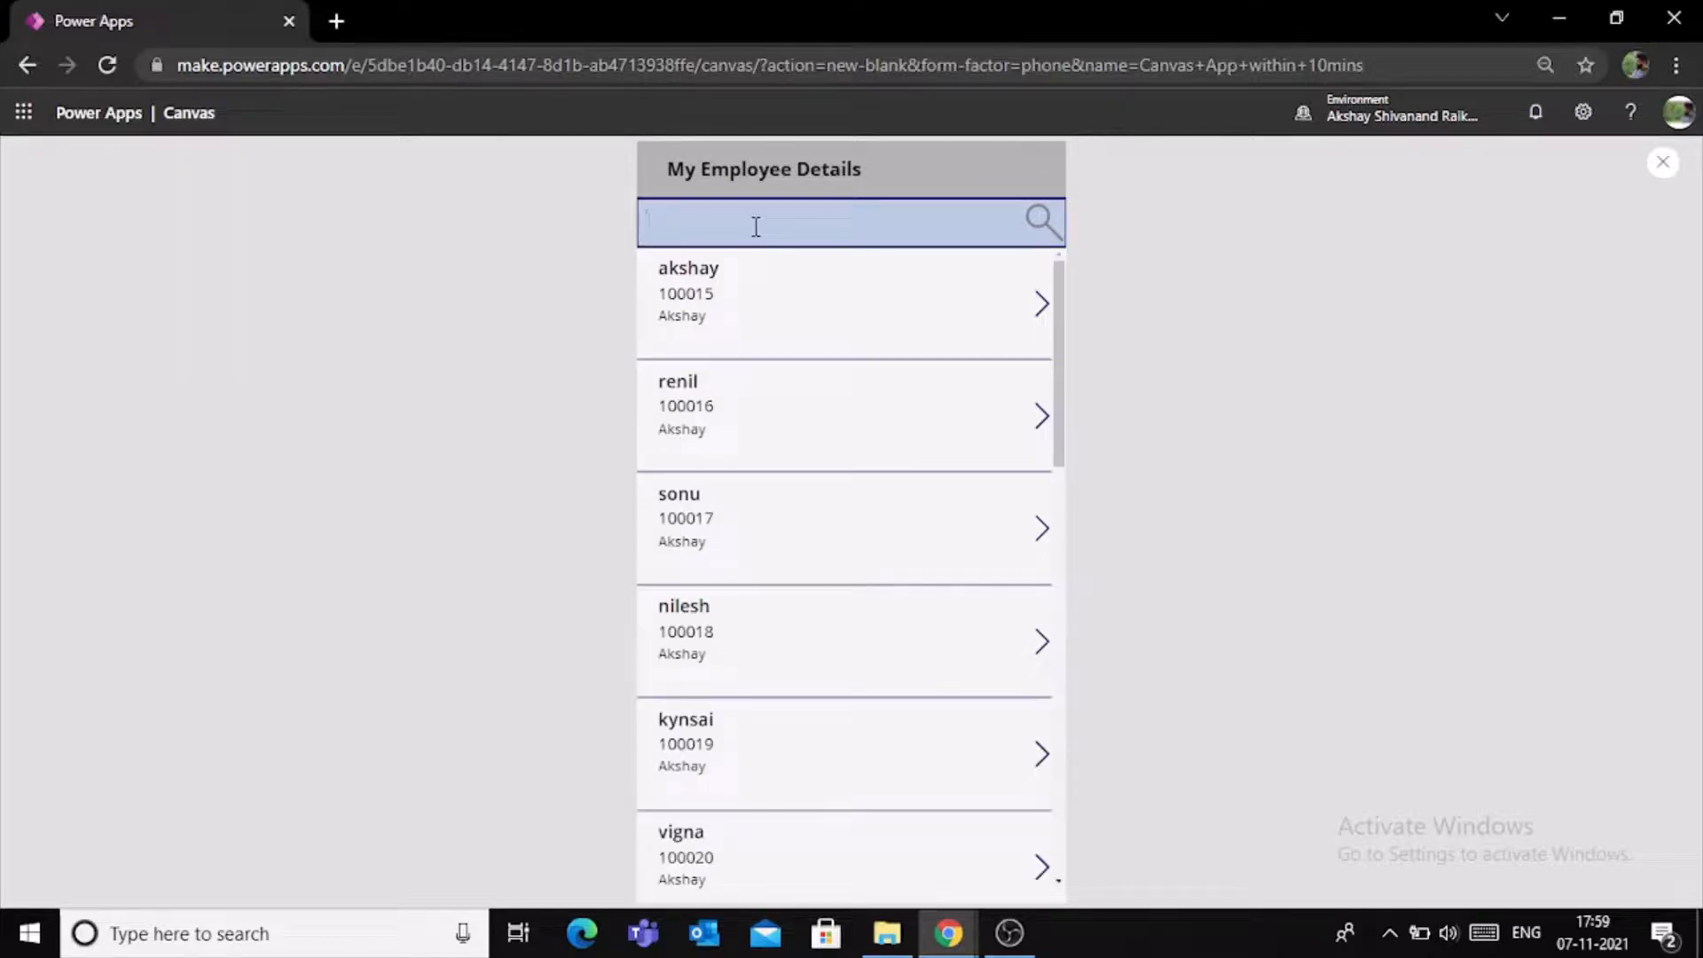
# - Test the search box with the partial names "R" and "Vi", clearing each entry and closing the preview when done
pyautogui.write('Ra')
pyautogui.press('BackSpace')
pyautogui.press('BackSpace')
pyautogui.press('BackSpace')
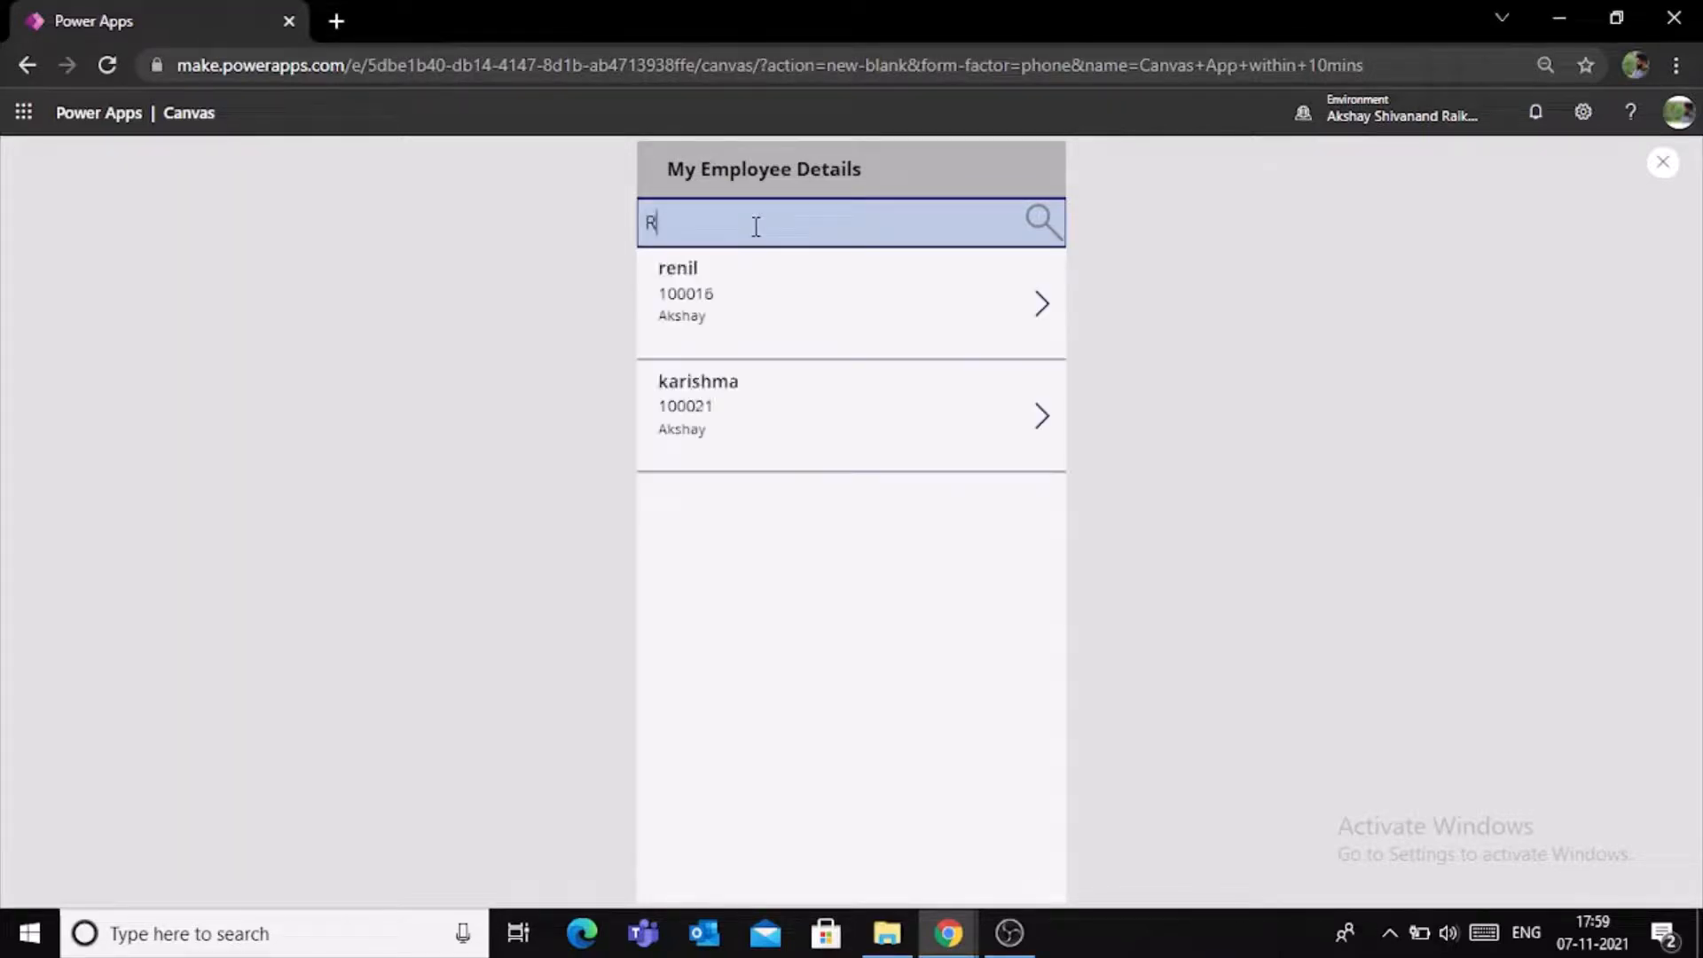
pyautogui.write('R')
pyautogui.press('BackSpace')
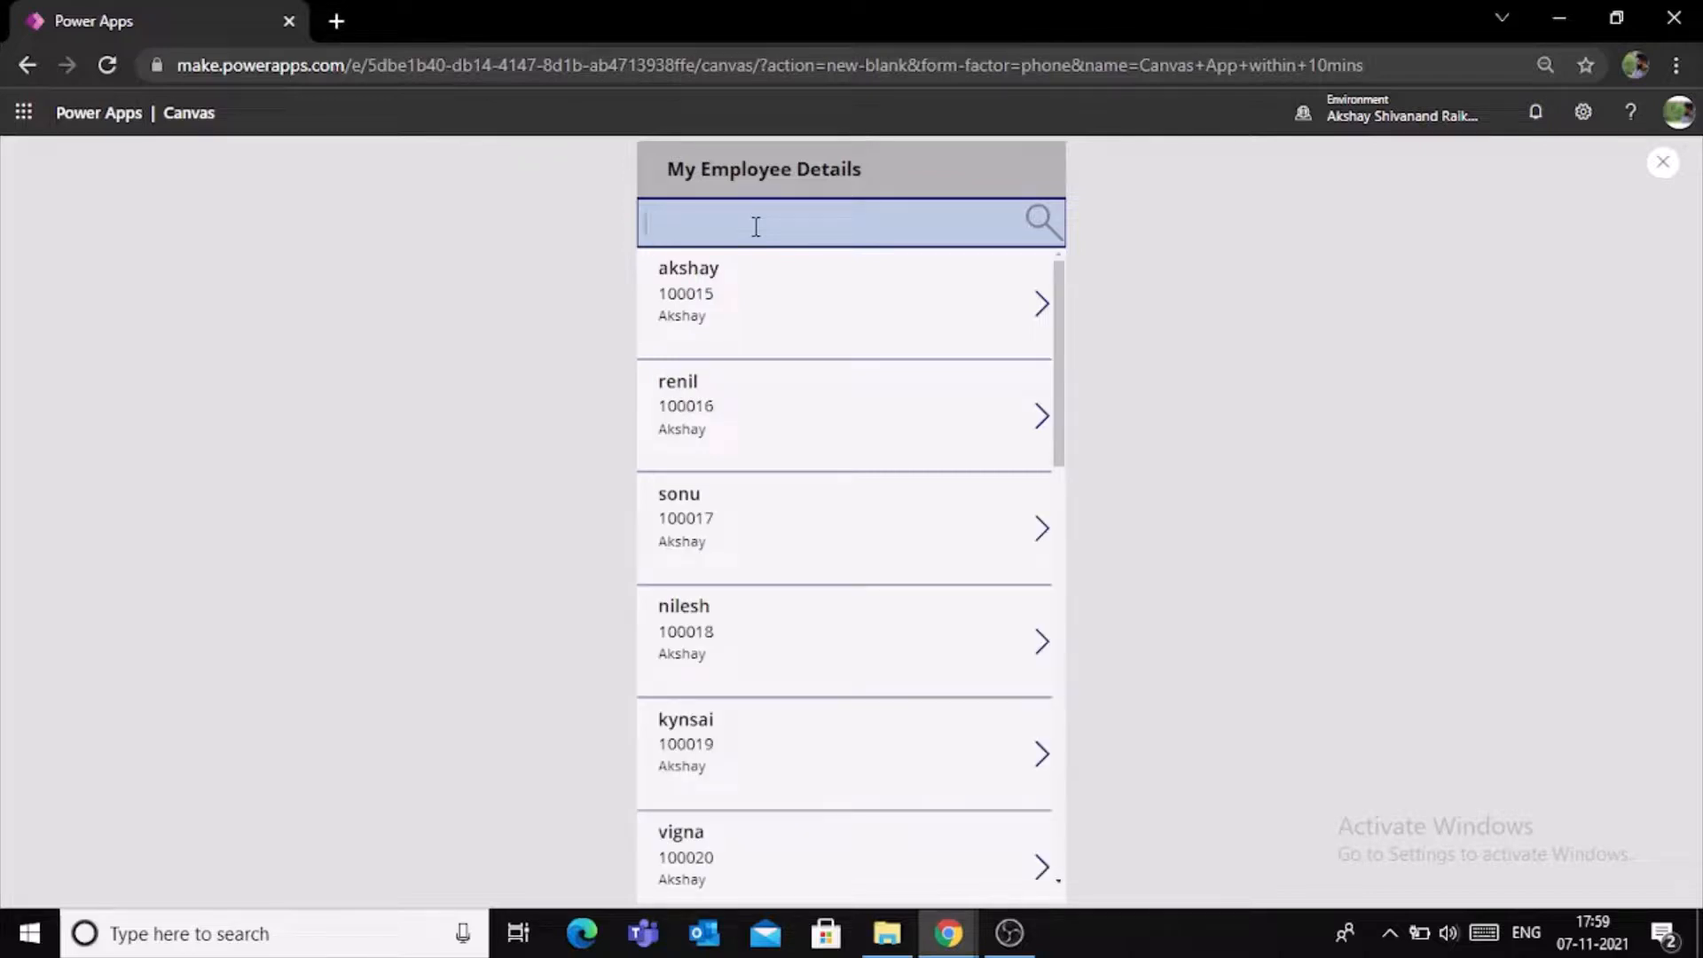
pyautogui.write('Vi')
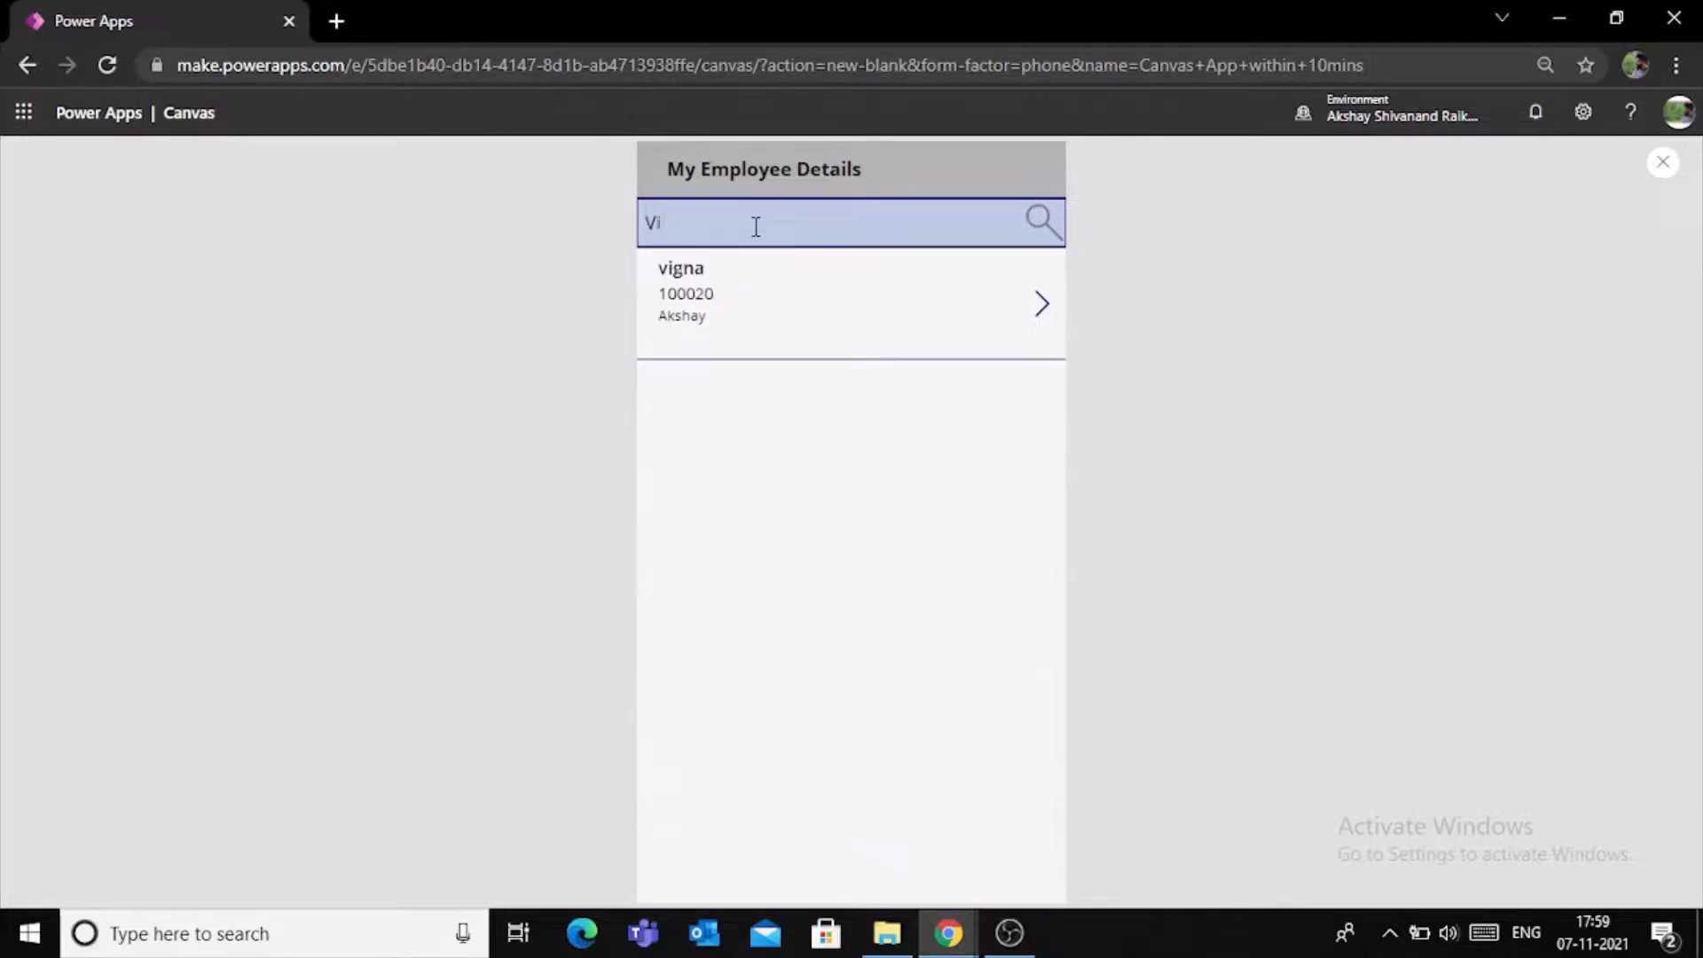
pyautogui.press('BackSpace')
pyautogui.press('BackSpace')
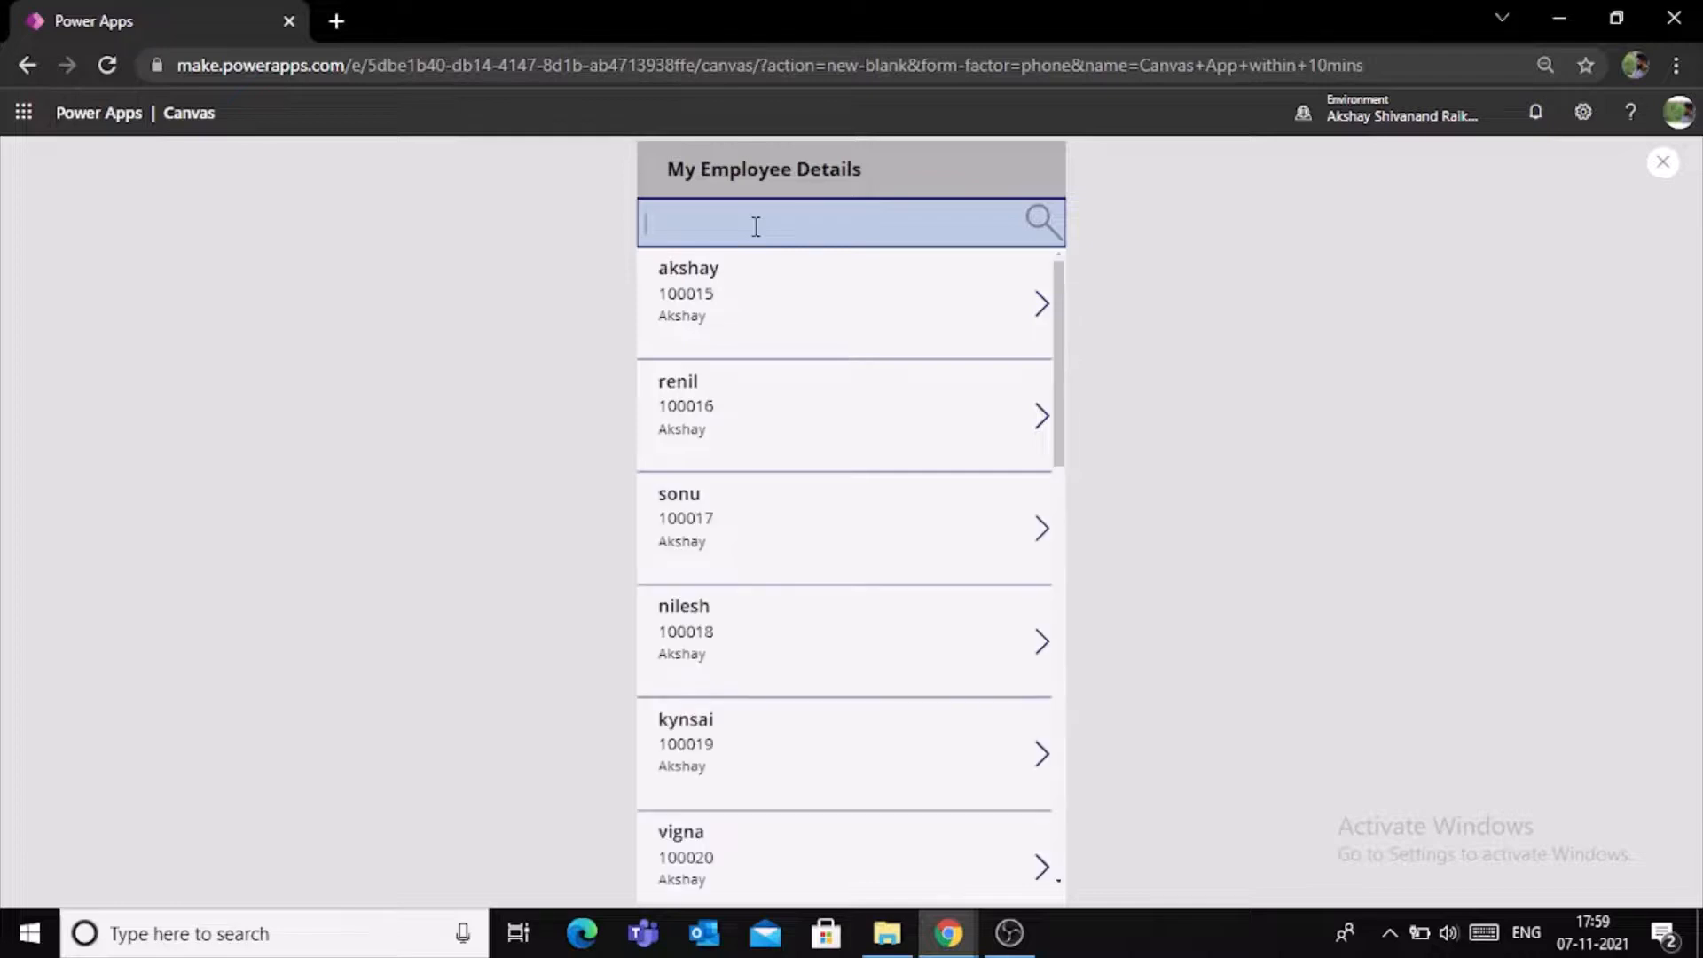
pyautogui.click(1663, 162)
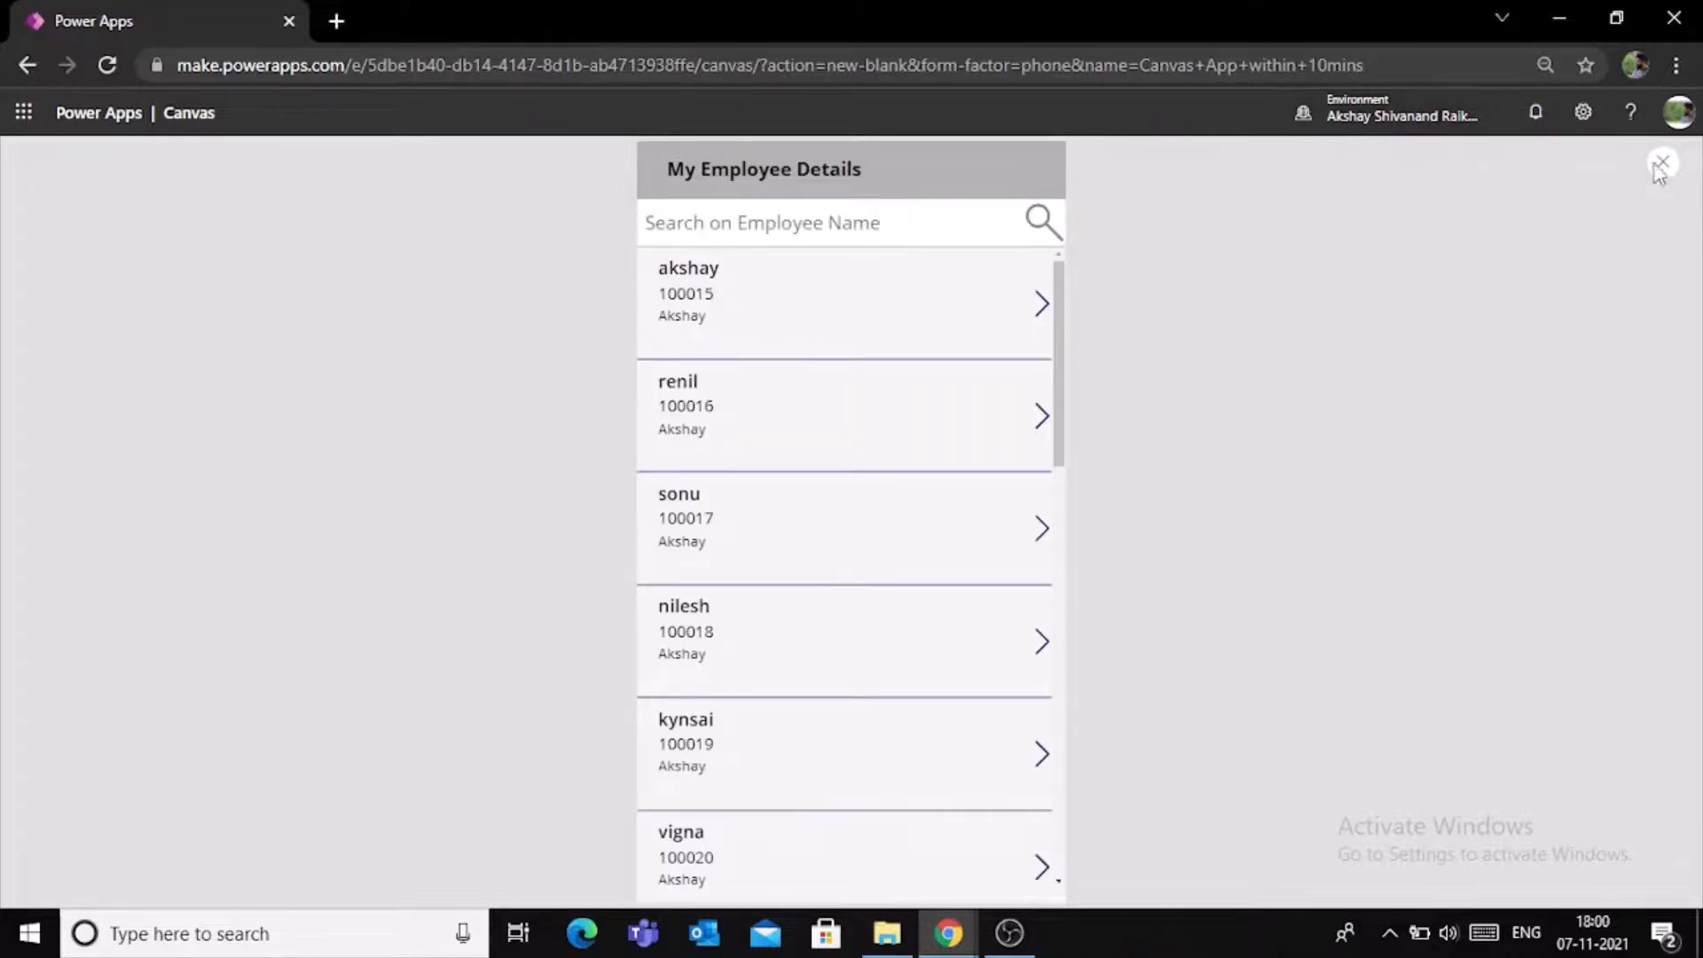
# - Examine the warning marker on the employee gallery and its available options
pyautogui.moveTo(680, 359)
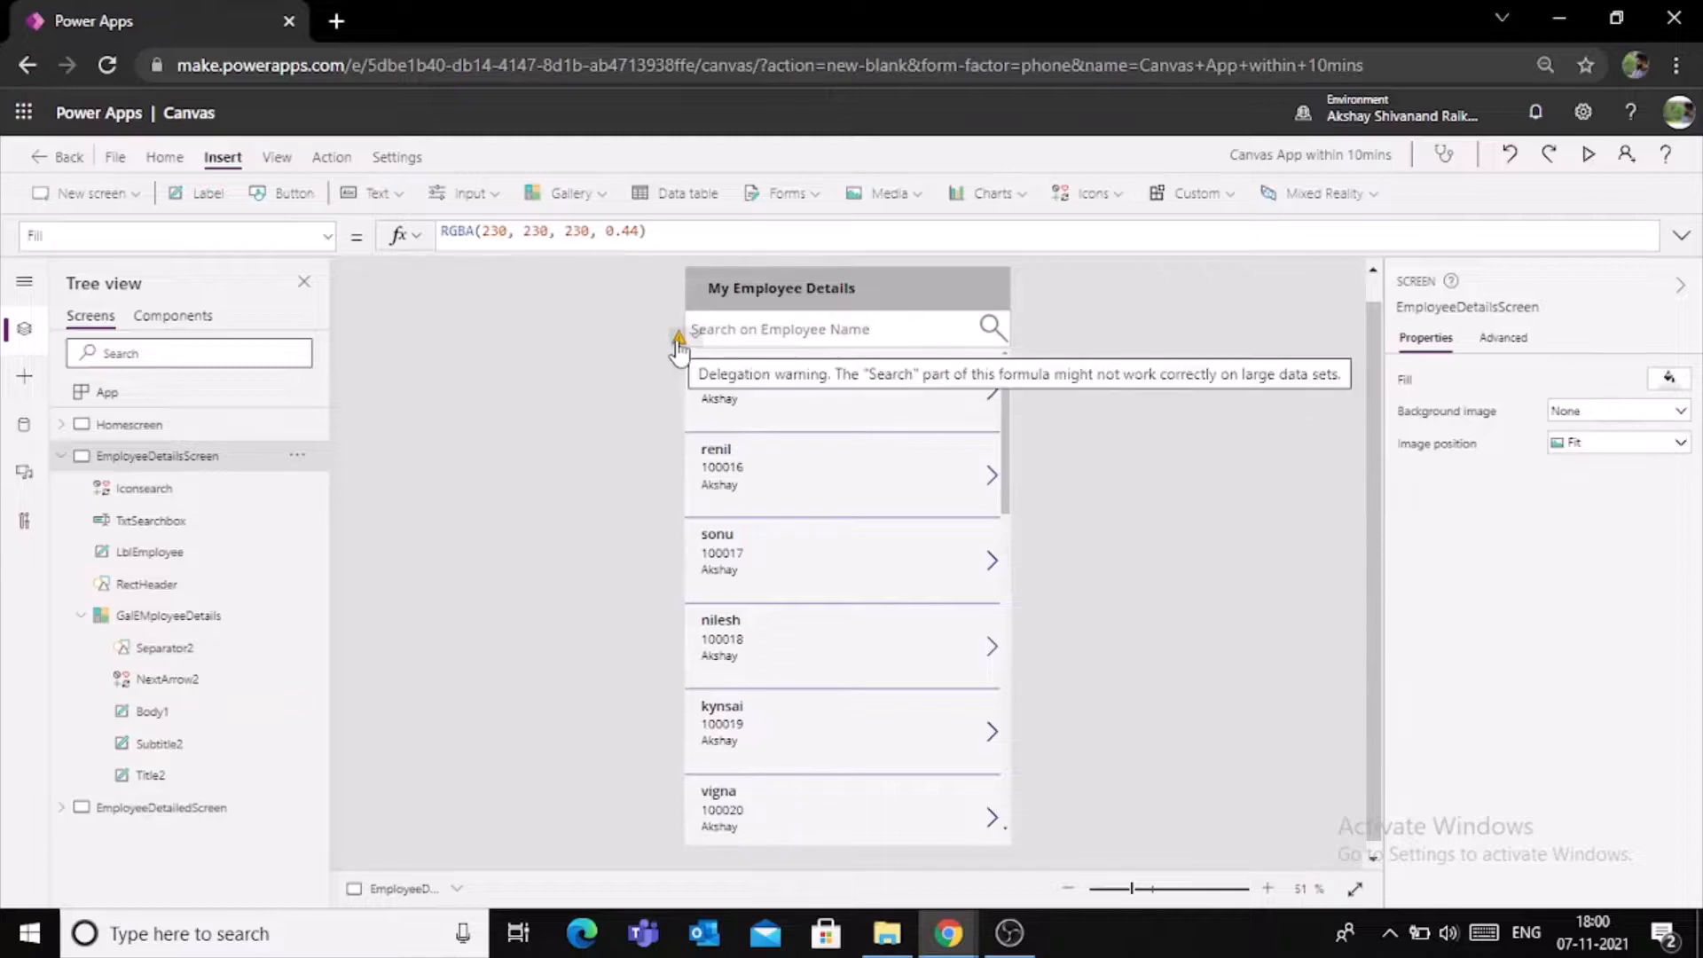
pyautogui.click(677, 342)
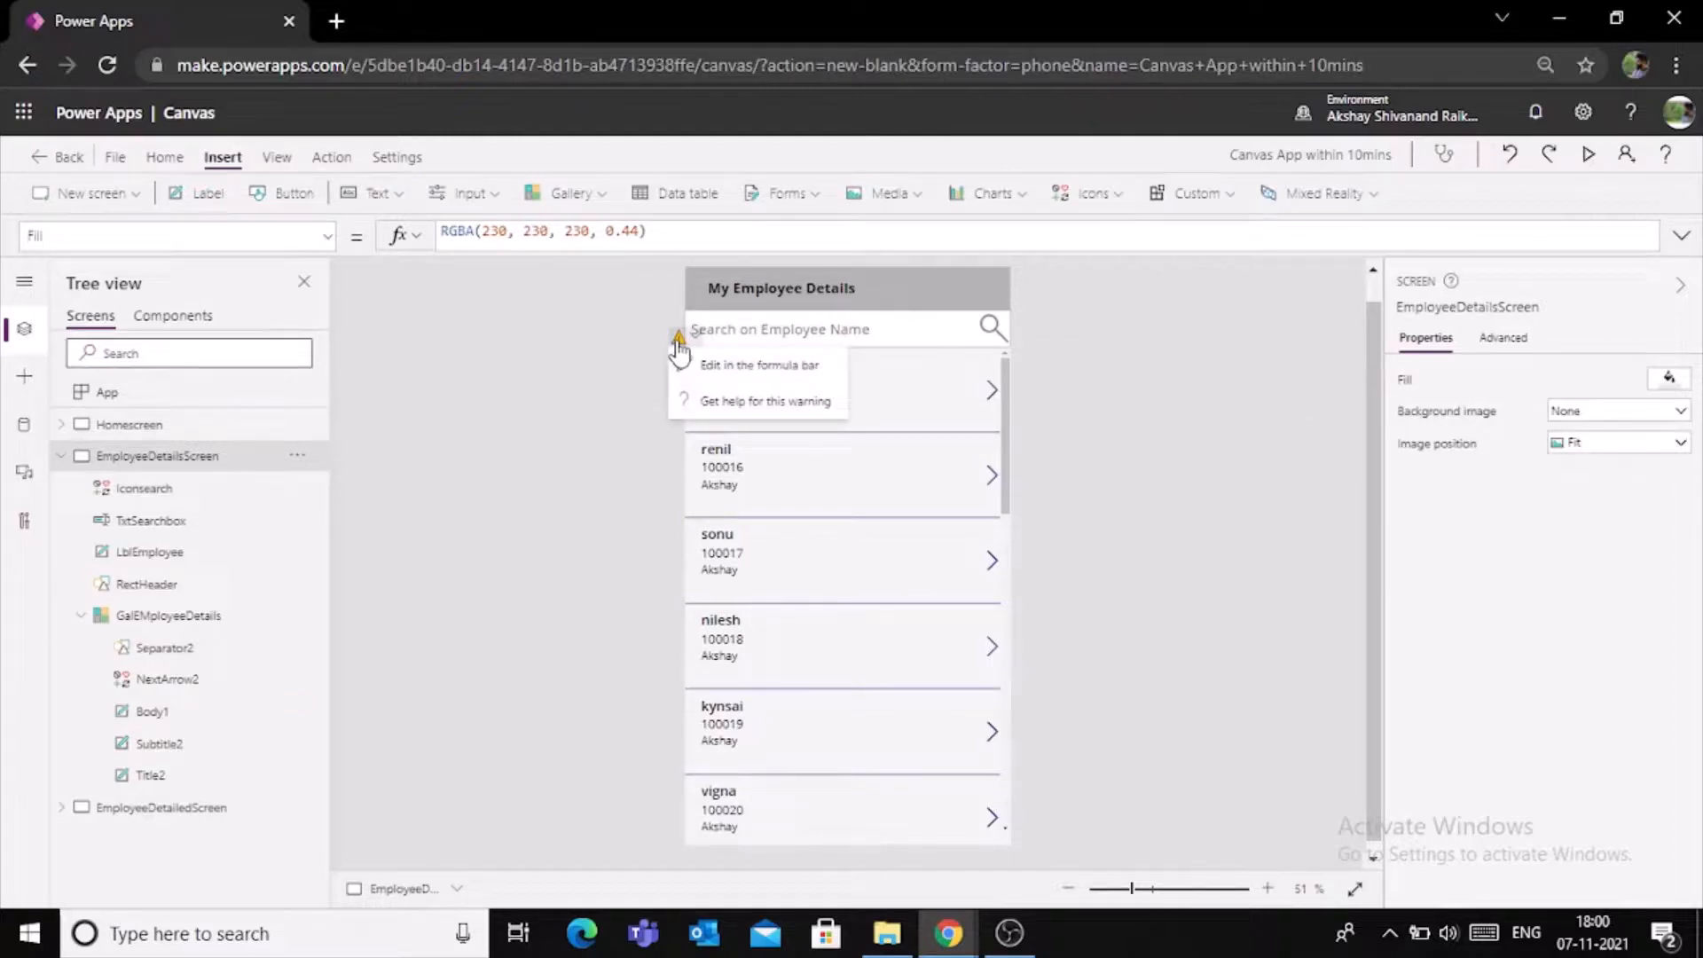
pyautogui.click(1093, 390)
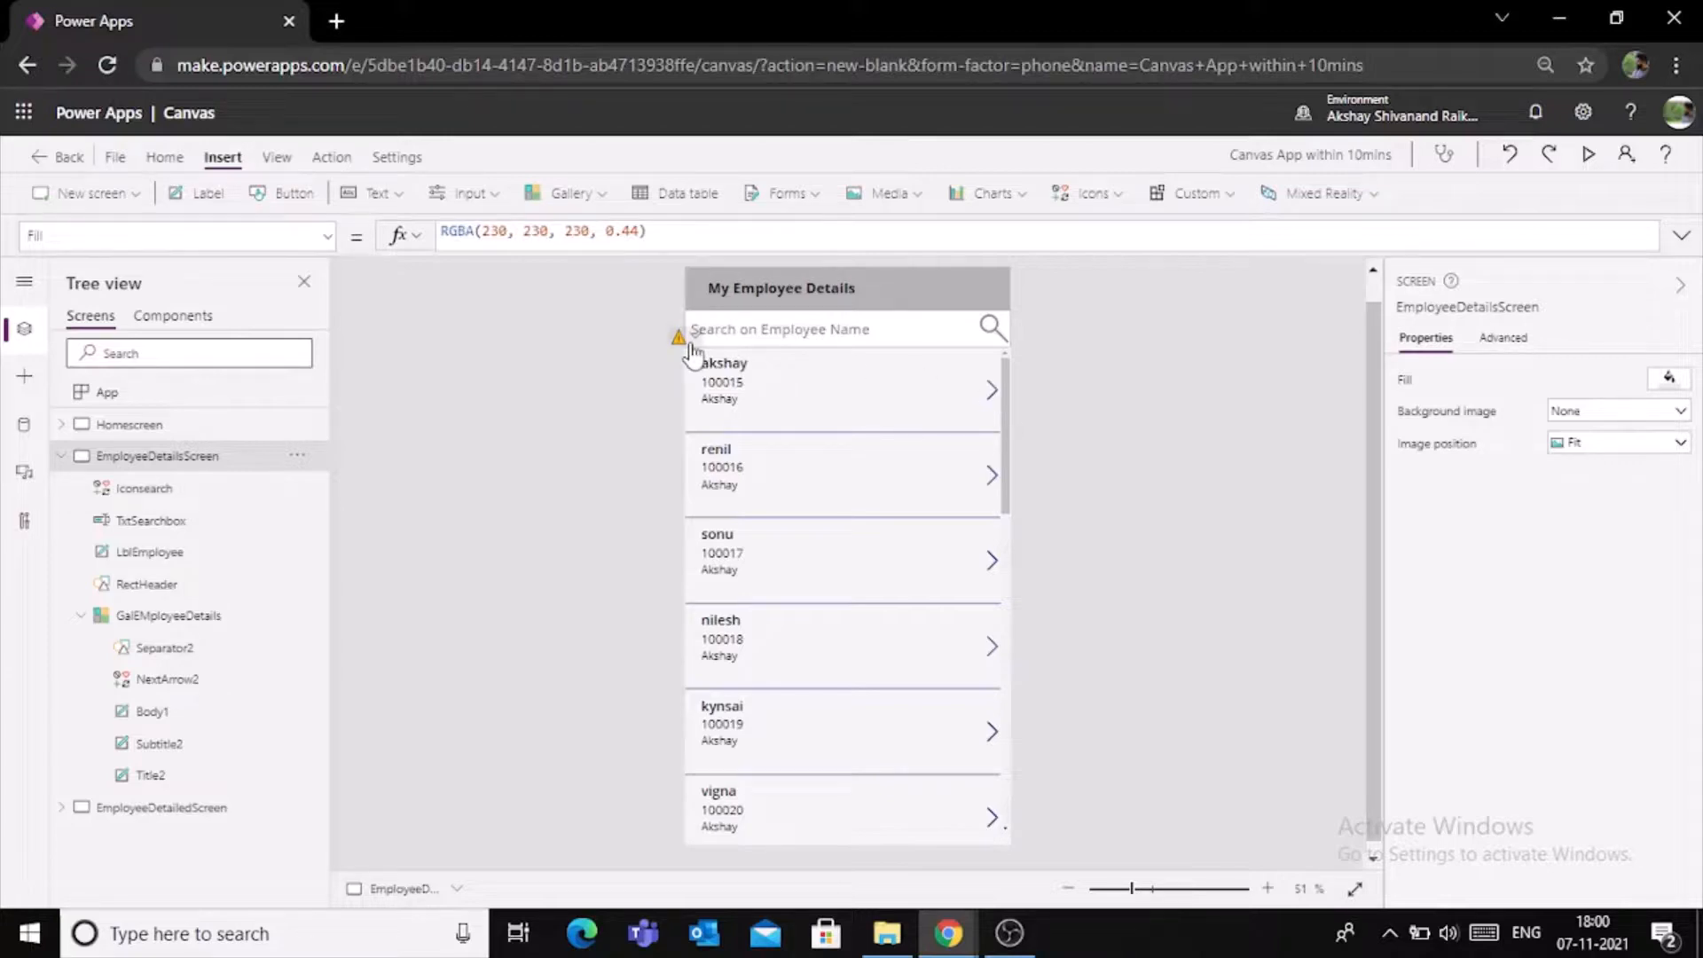
pyautogui.moveTo(693, 352)
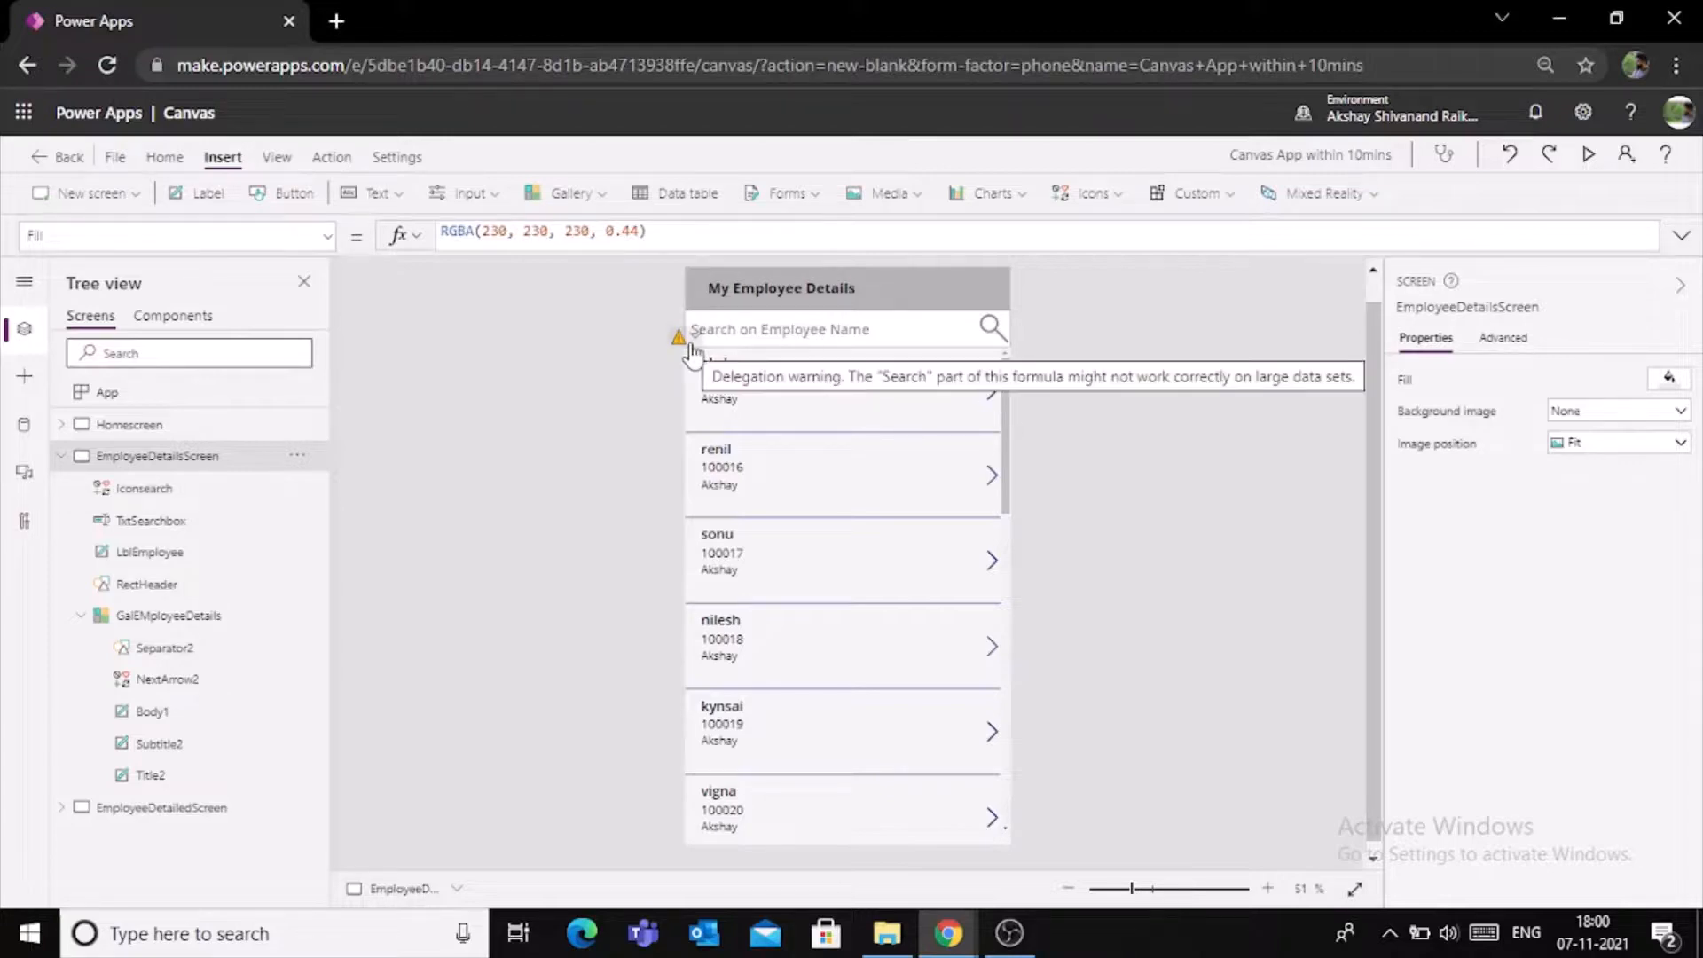
# - Replace the Items formula of GalEMployeeDetails with the start of a Filter function that uses TestList as its source
pyautogui.click(994, 391)
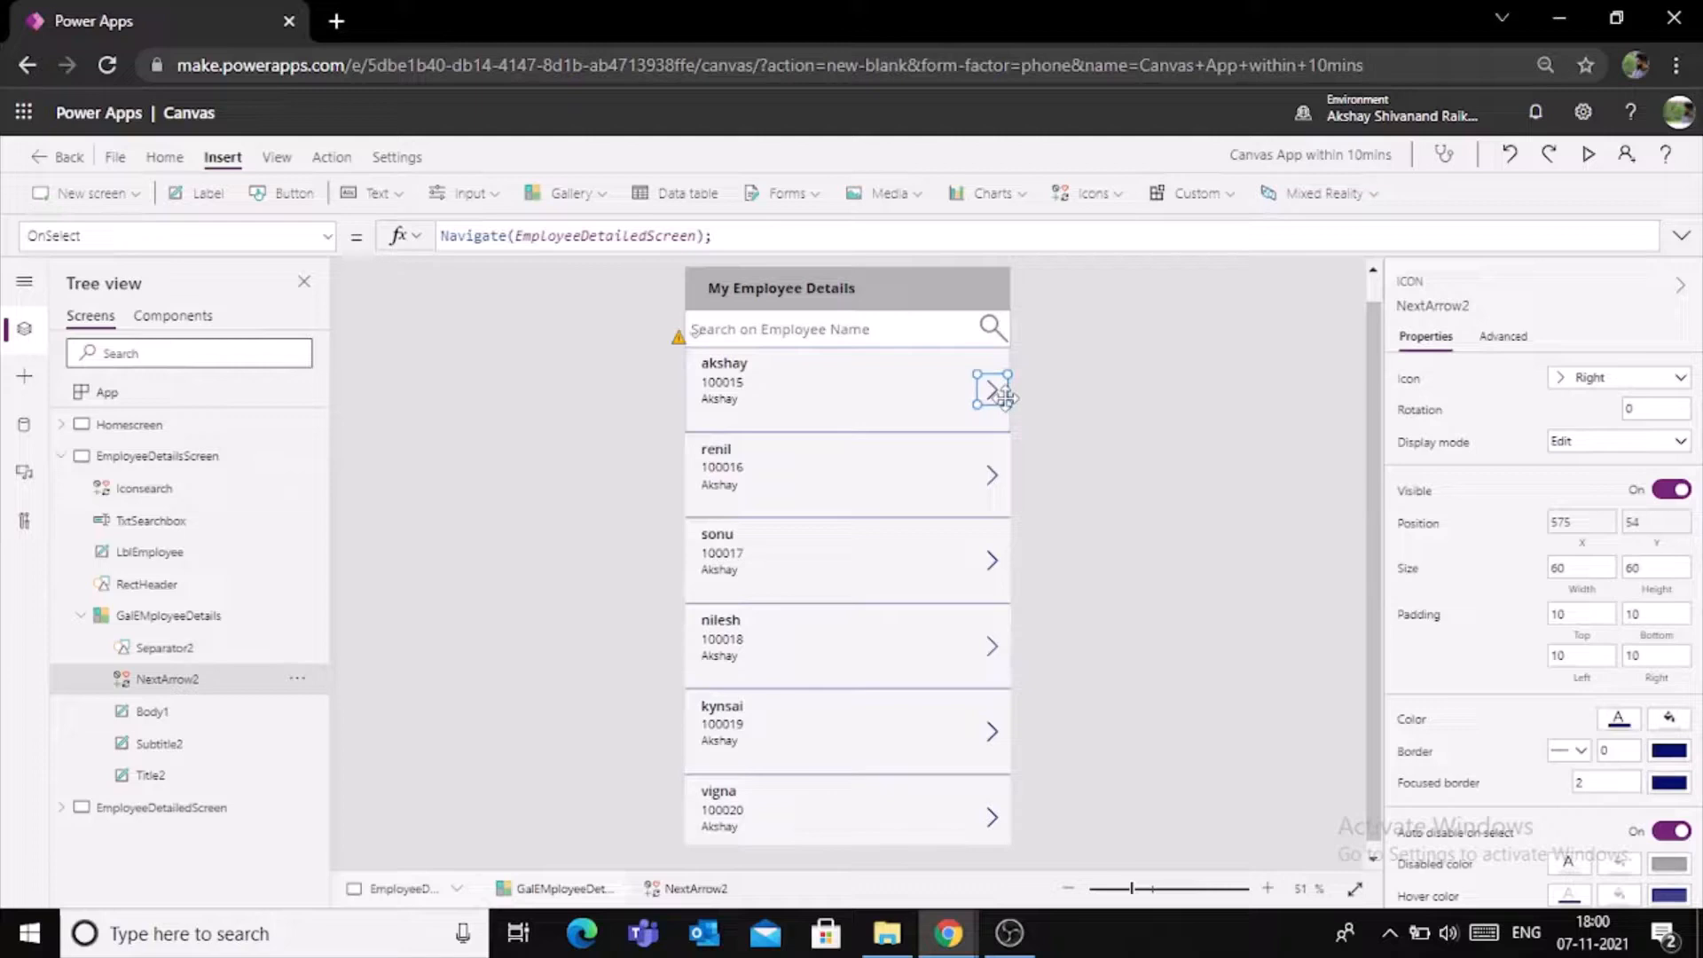
pyautogui.click(1015, 458)
pyautogui.click(1005, 471)
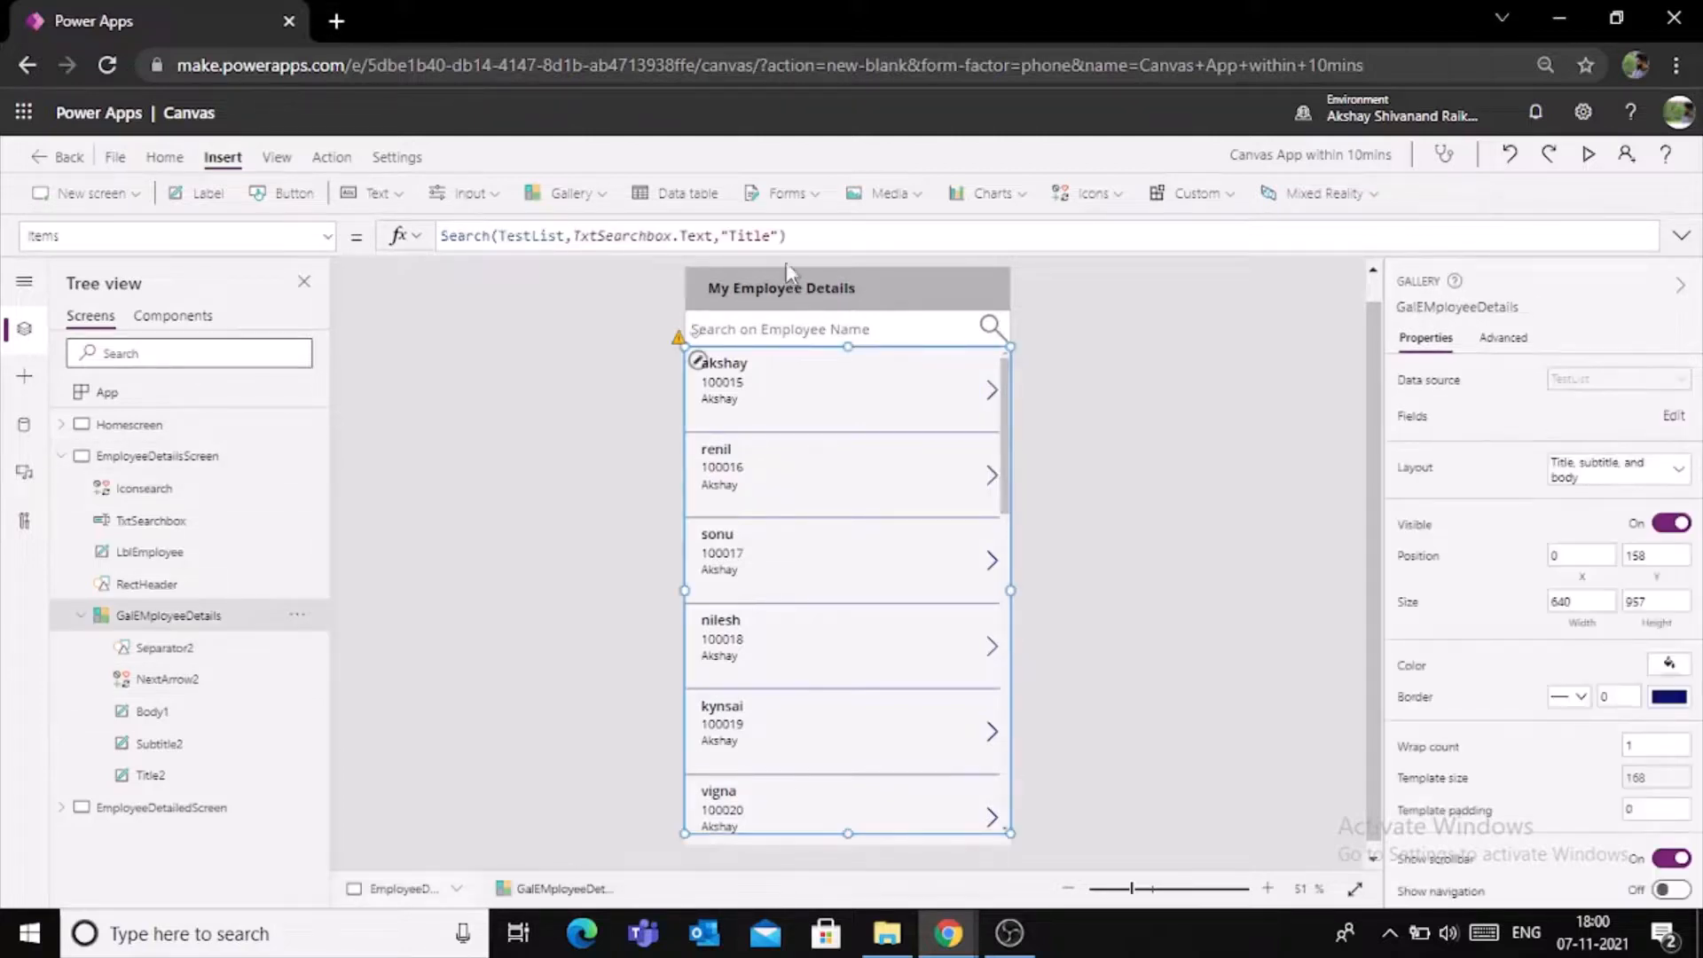
pyautogui.click(794, 239)
pyautogui.moveTo(812, 235); pyautogui.dragTo(424, 222)
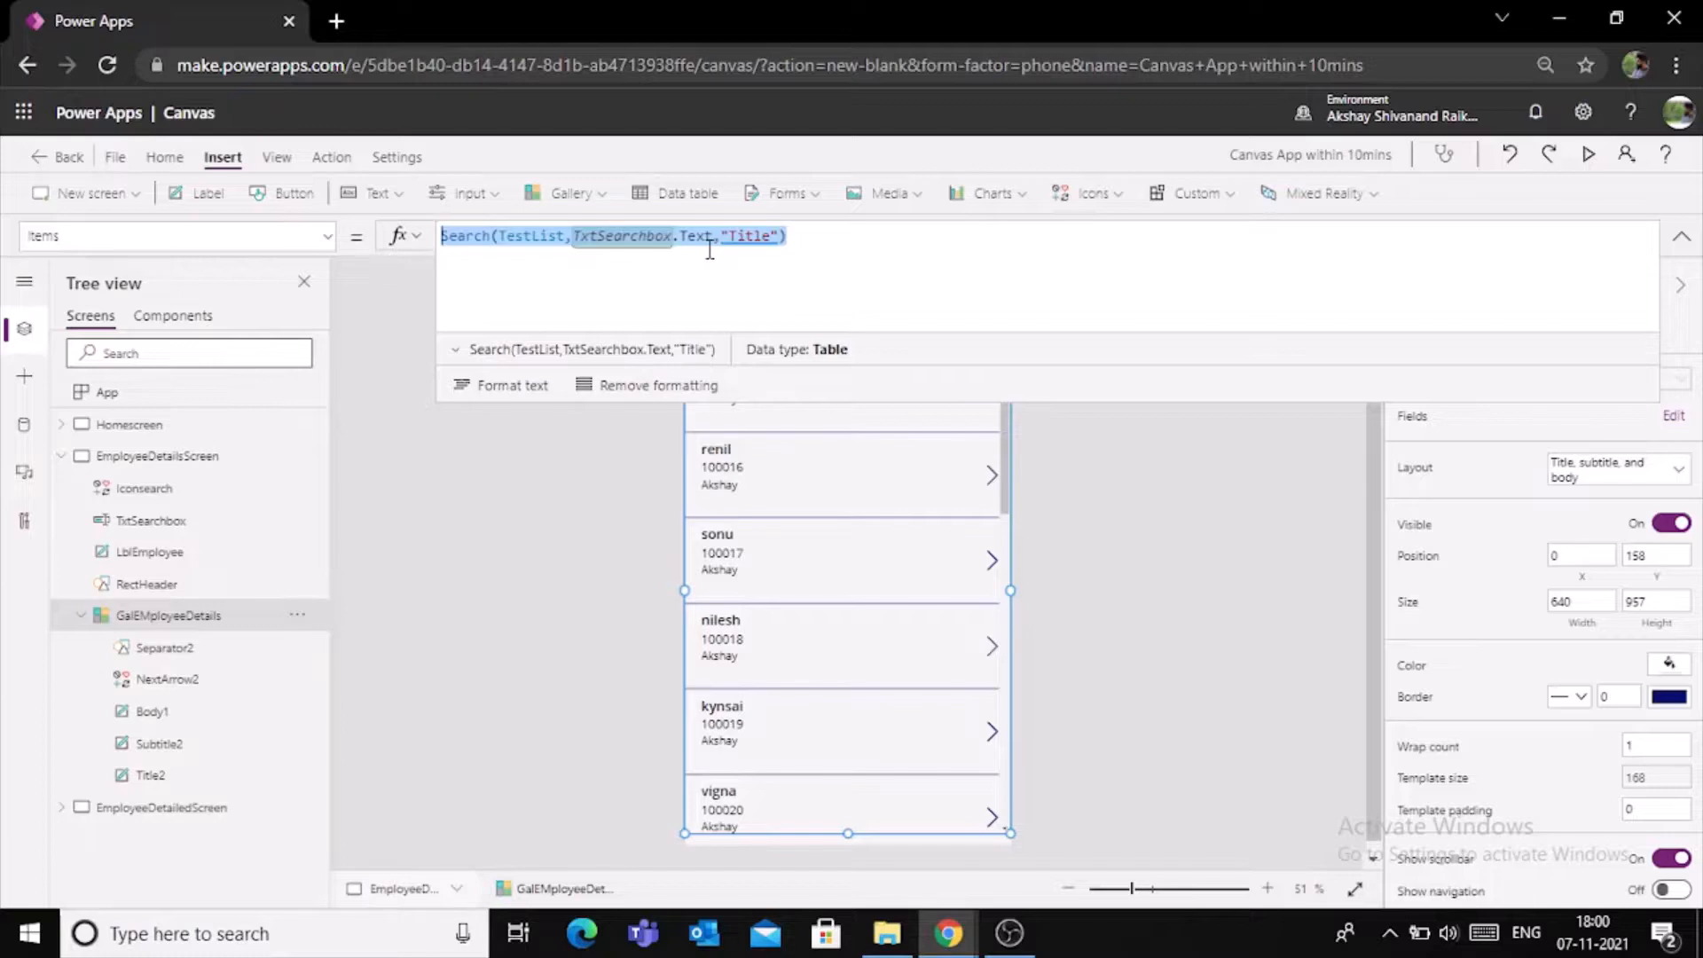
pyautogui.write('filter')
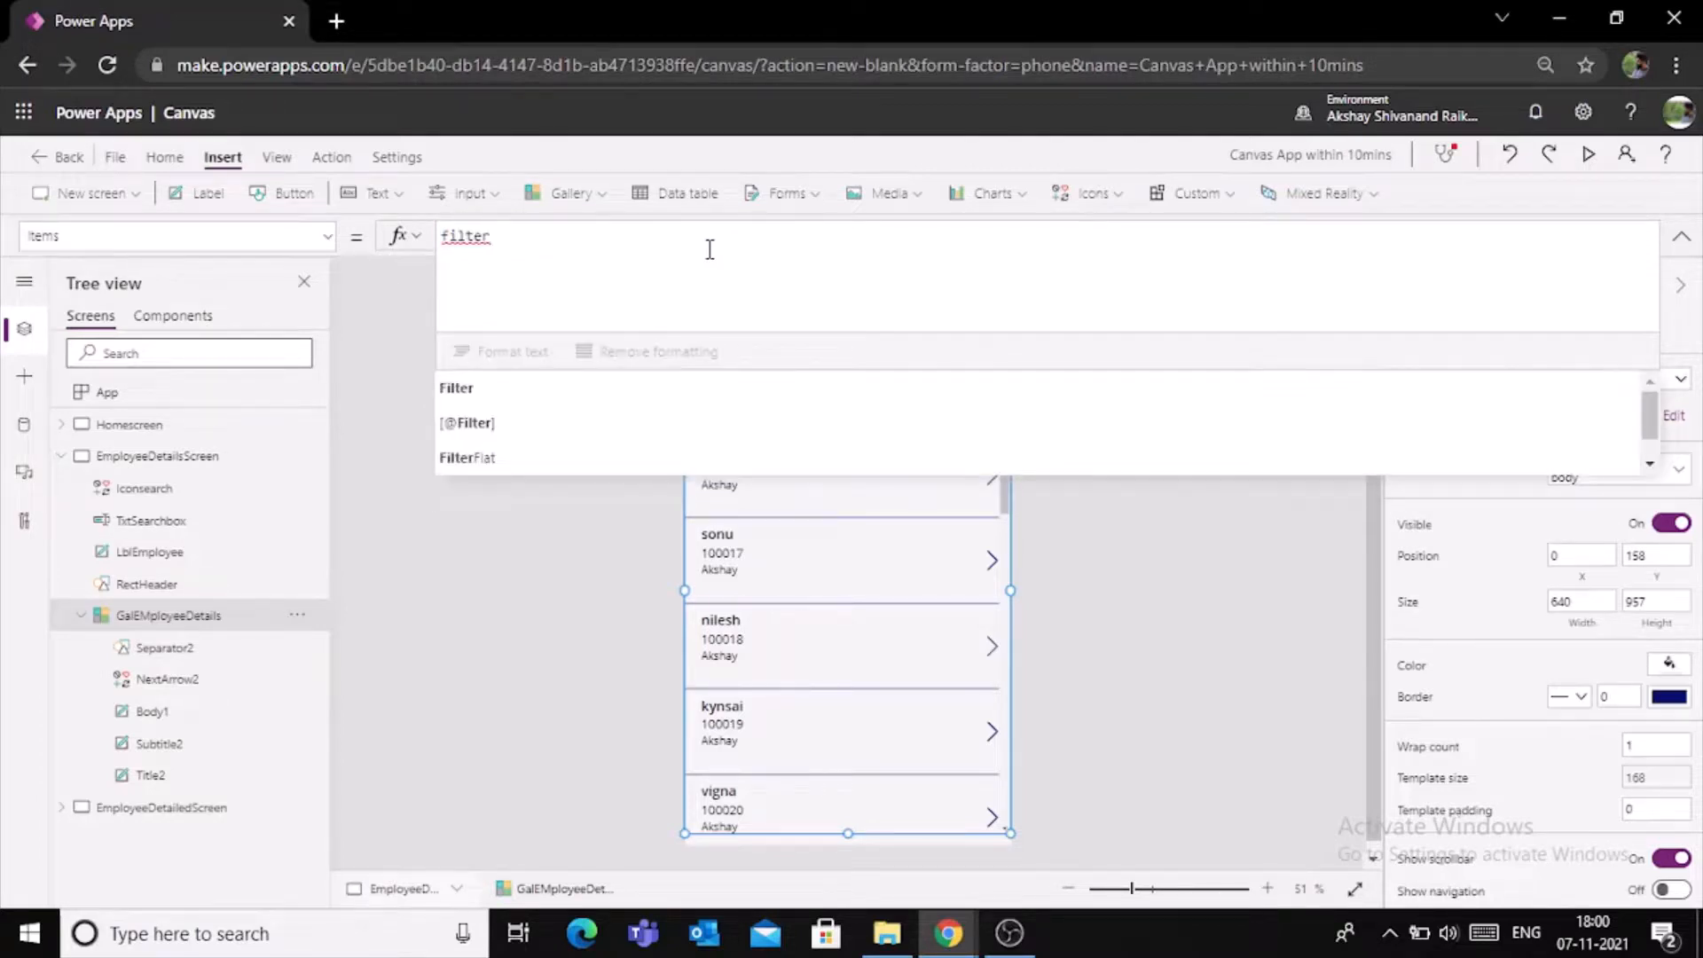
pyautogui.write('(')
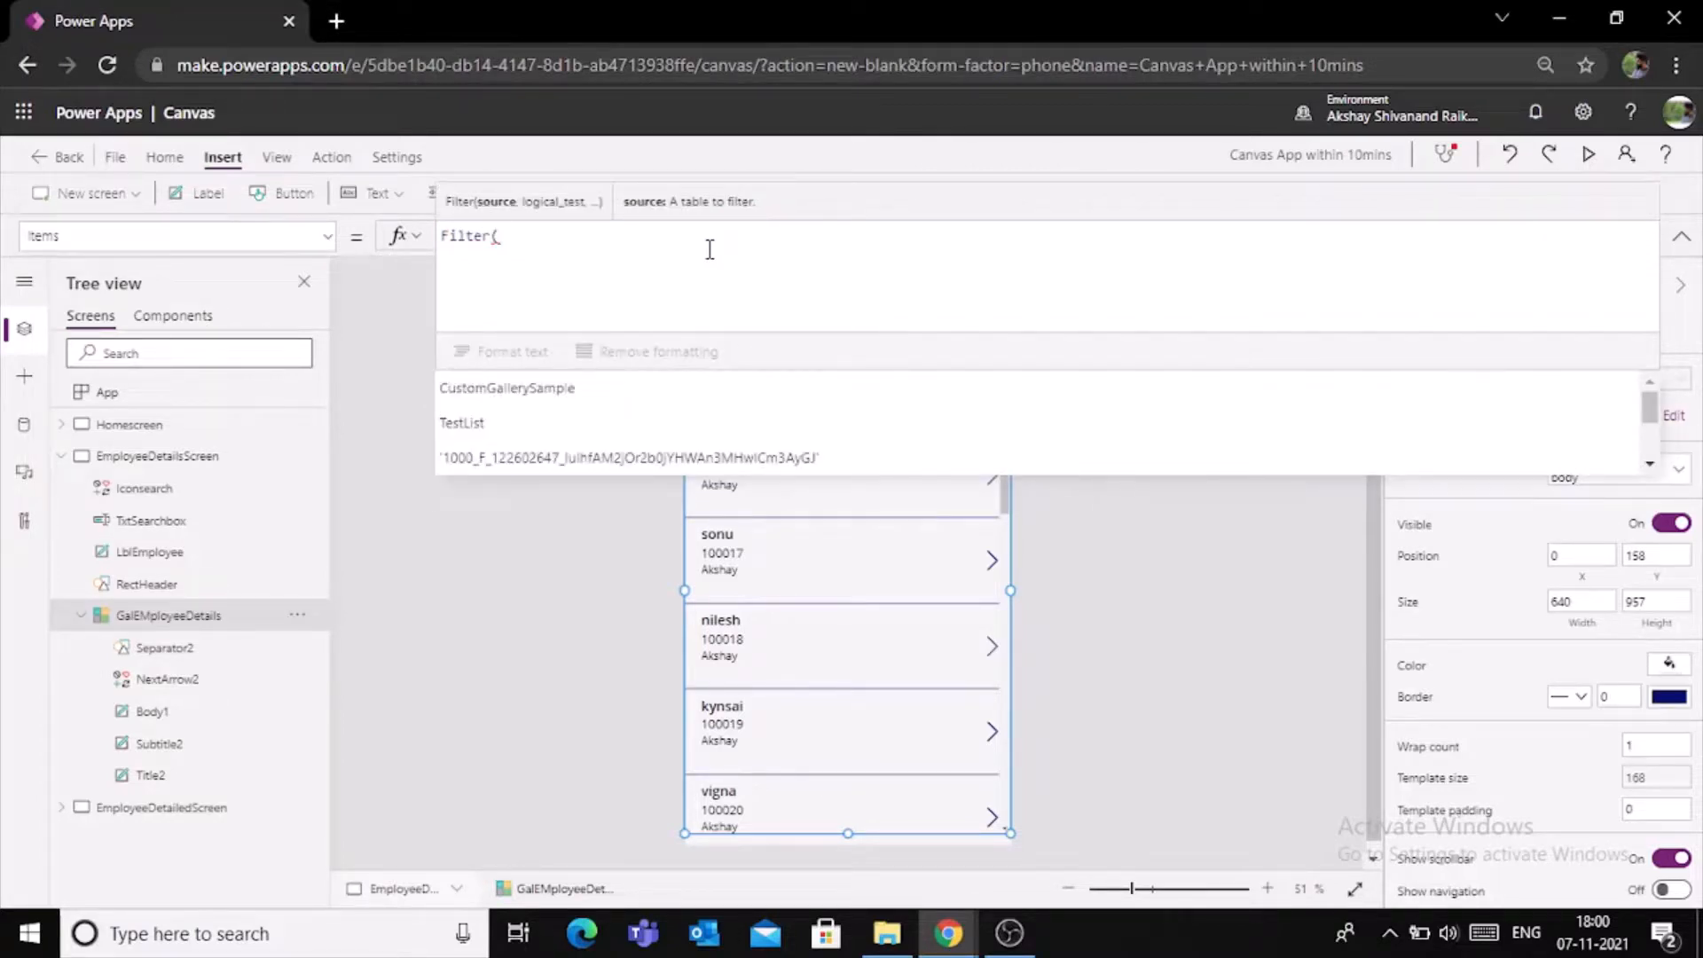
pyautogui.write('test')
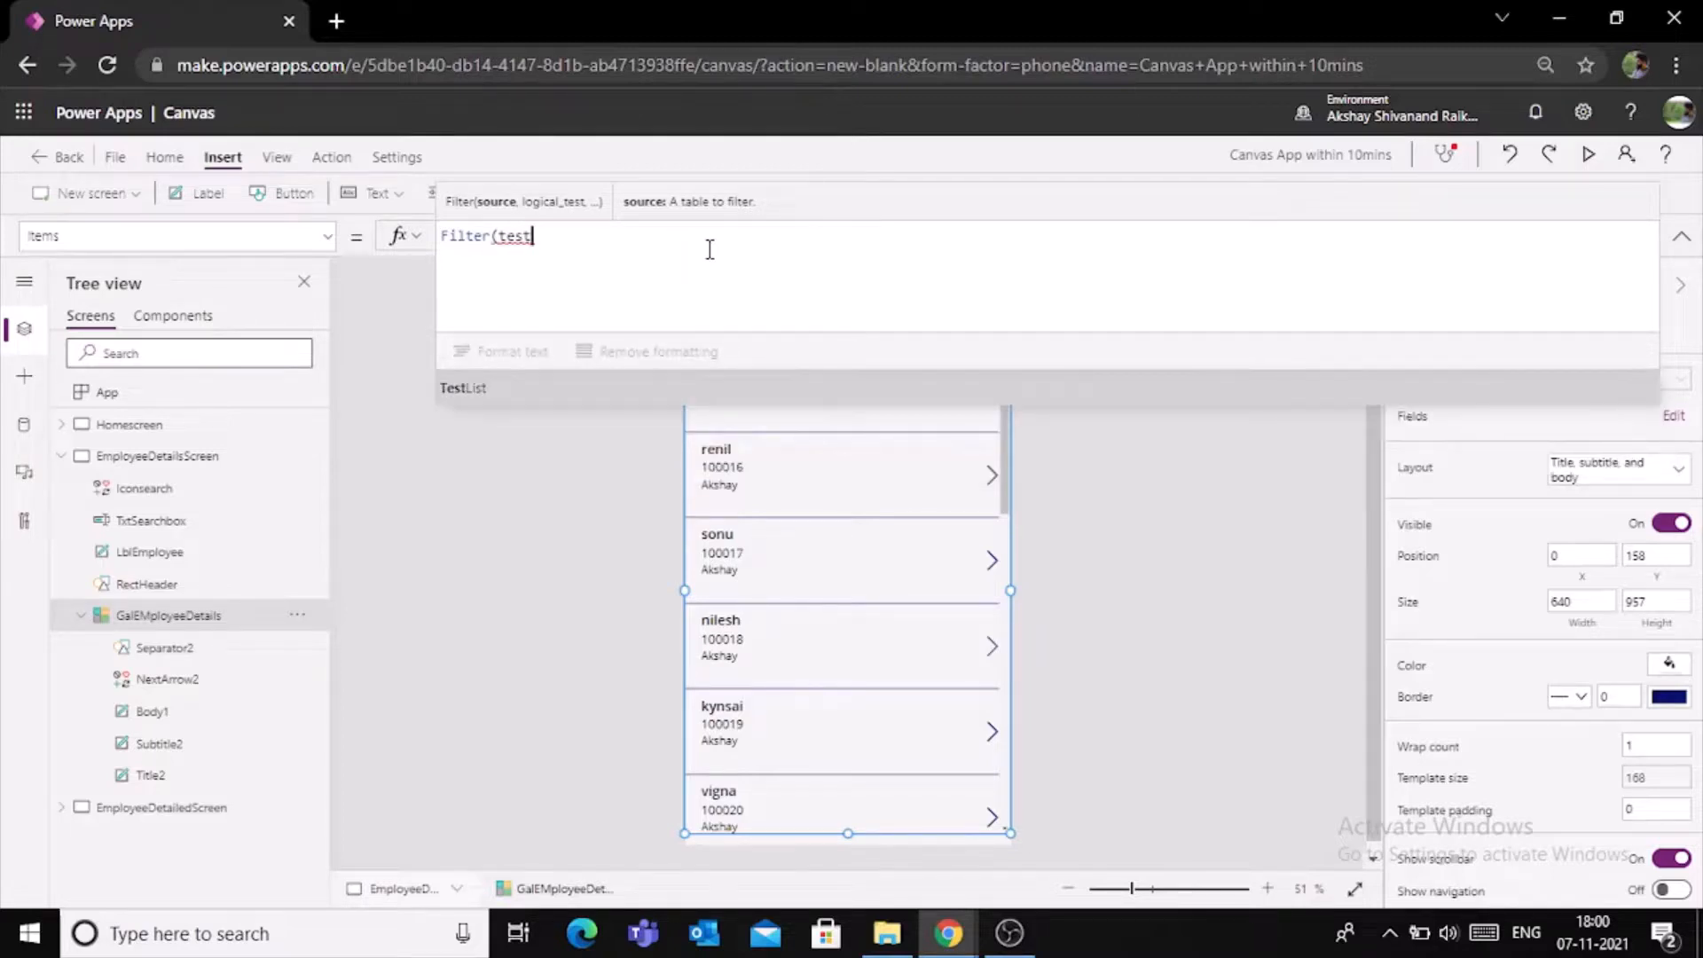
pyautogui.press('Tab')
pyautogui.write(',')
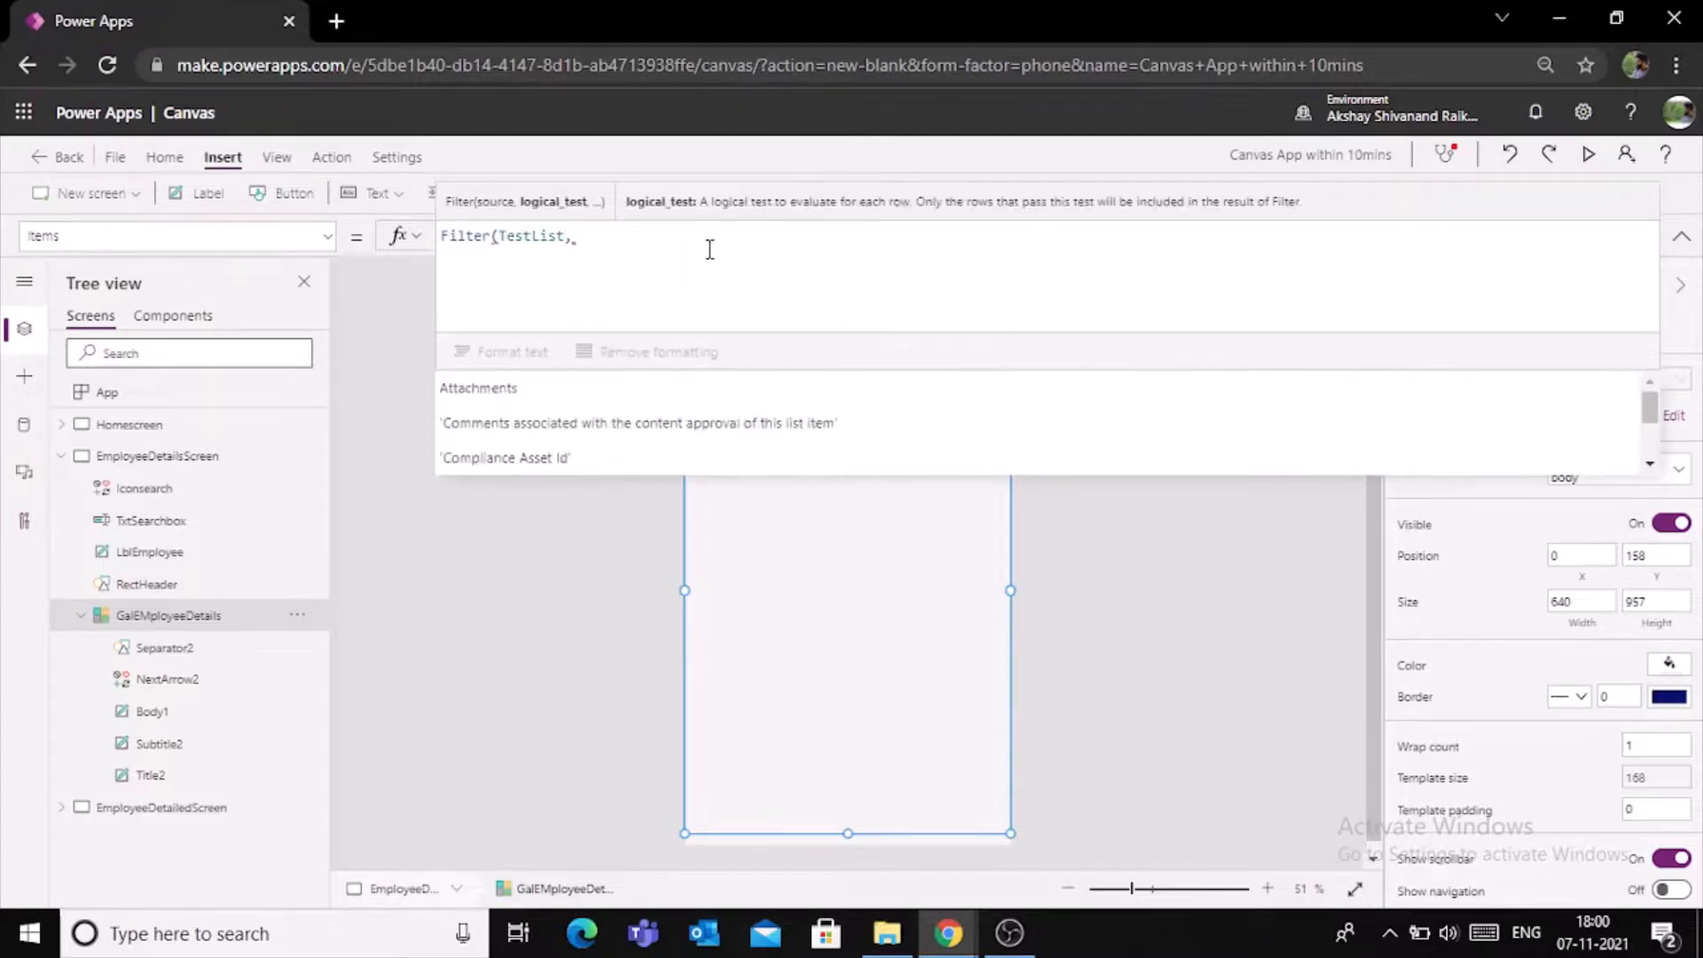
pyautogui.write('start')
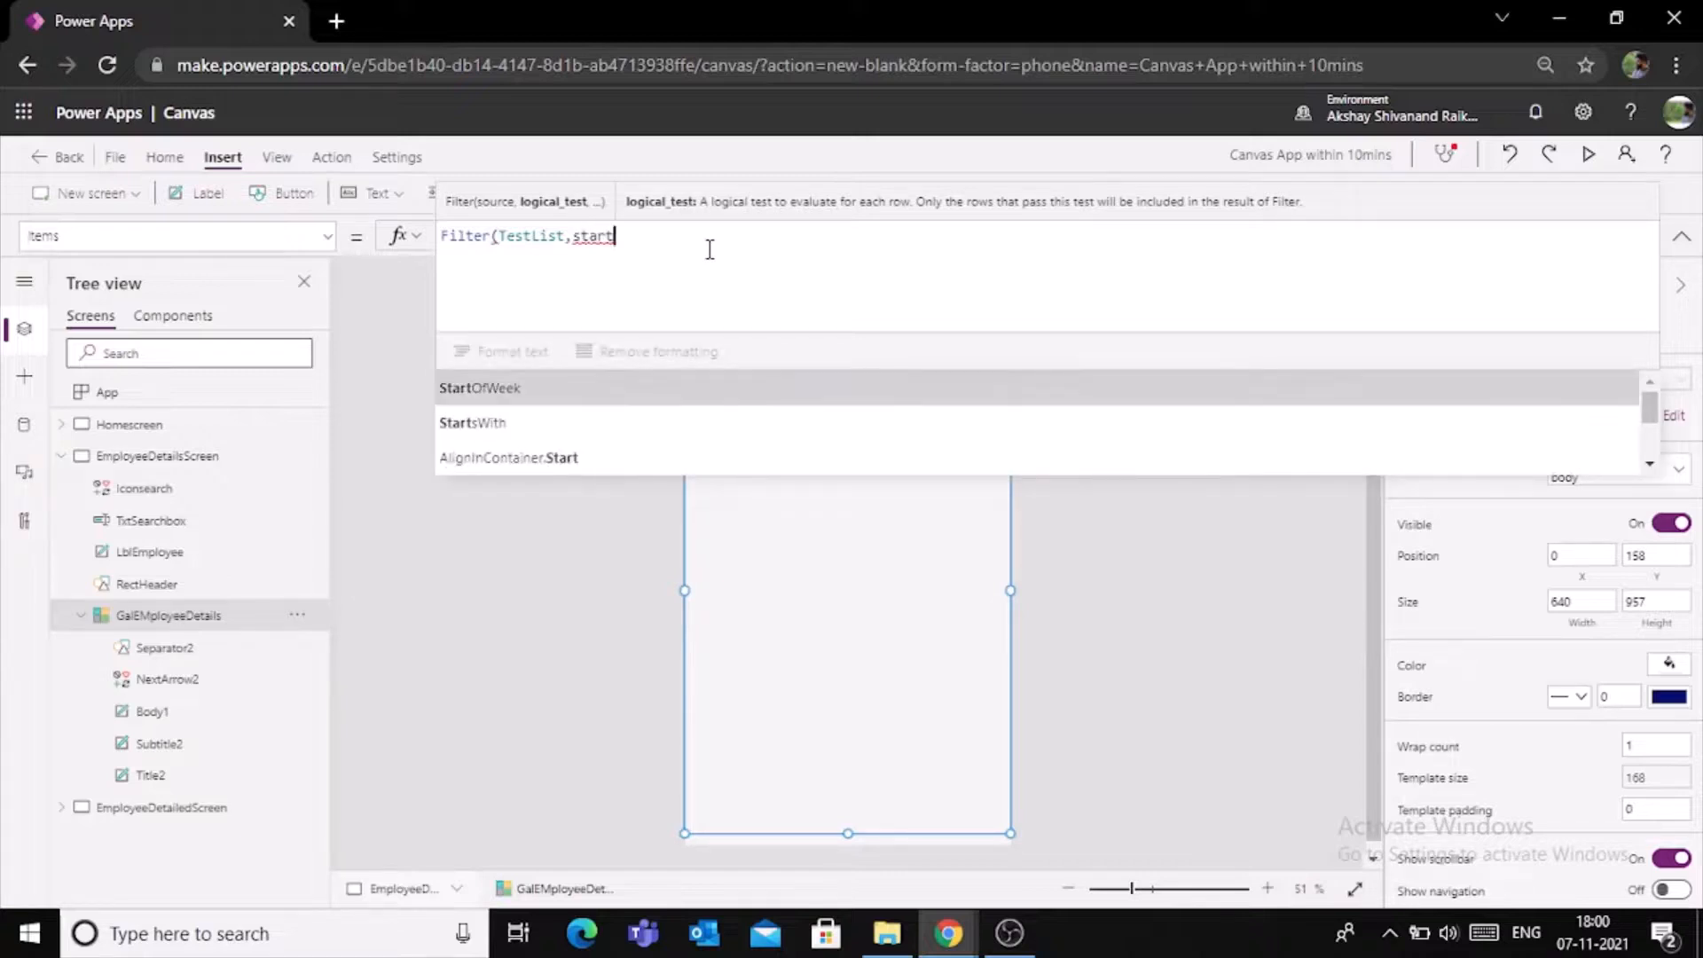
# - Add a StartsWith condition on the Title column to the gallery's Filter formula
pyautogui.press('Down')
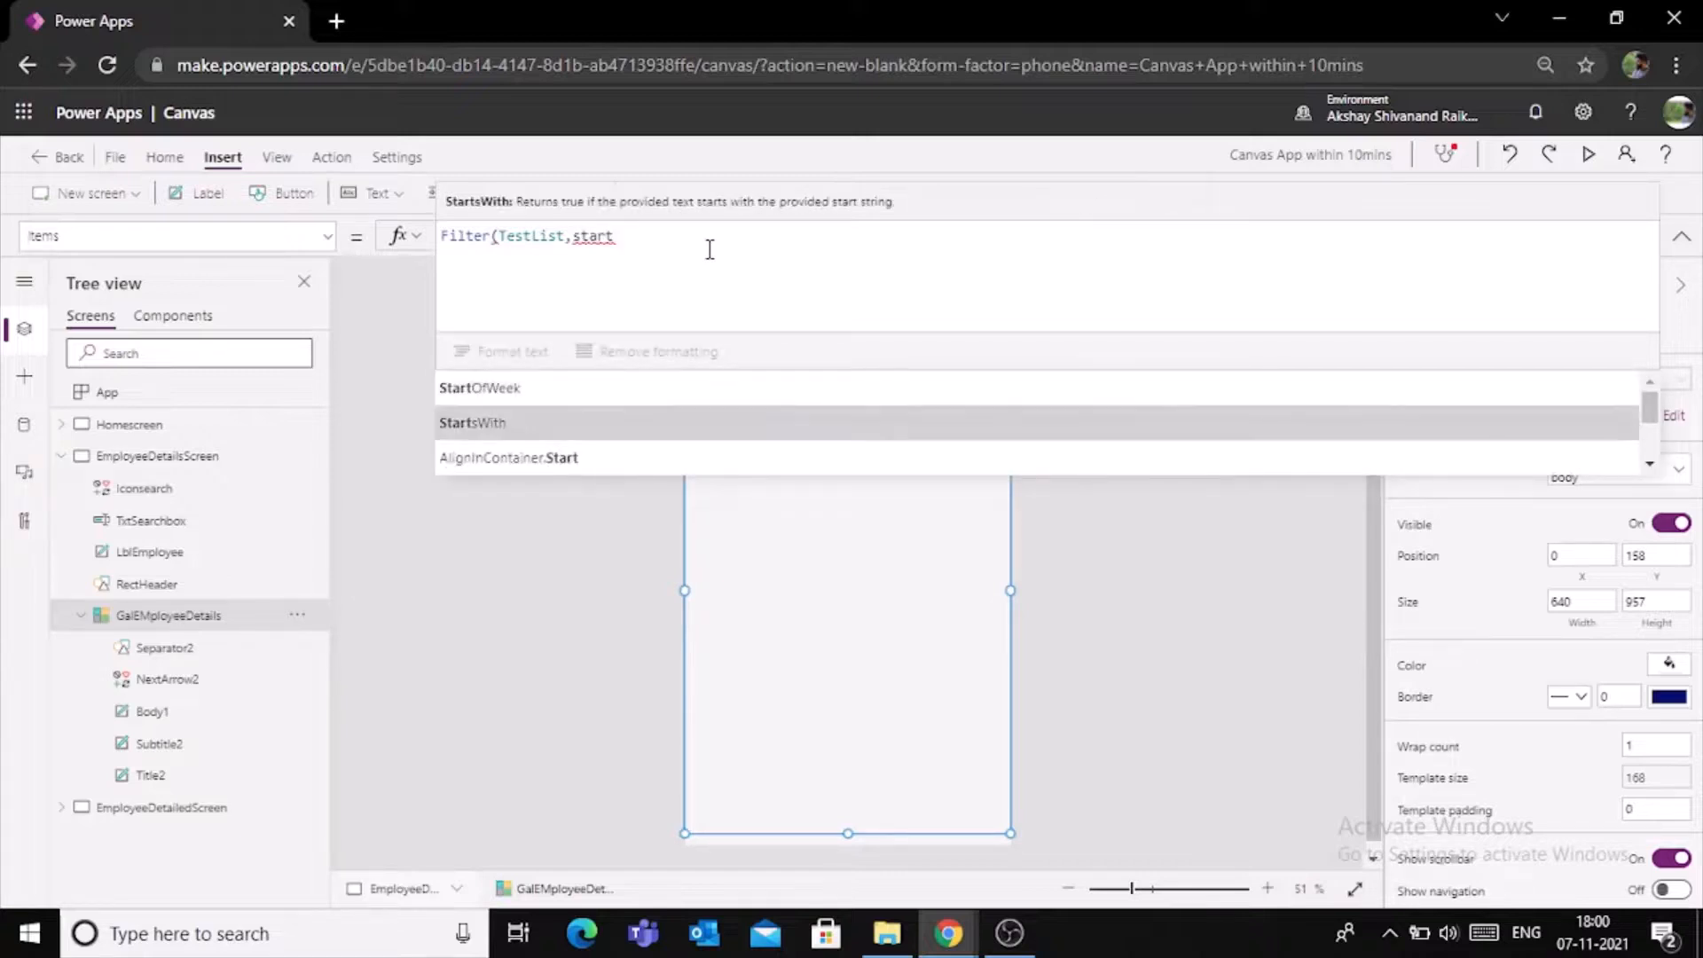
pyautogui.press('Tab')
pyautogui.write('(')
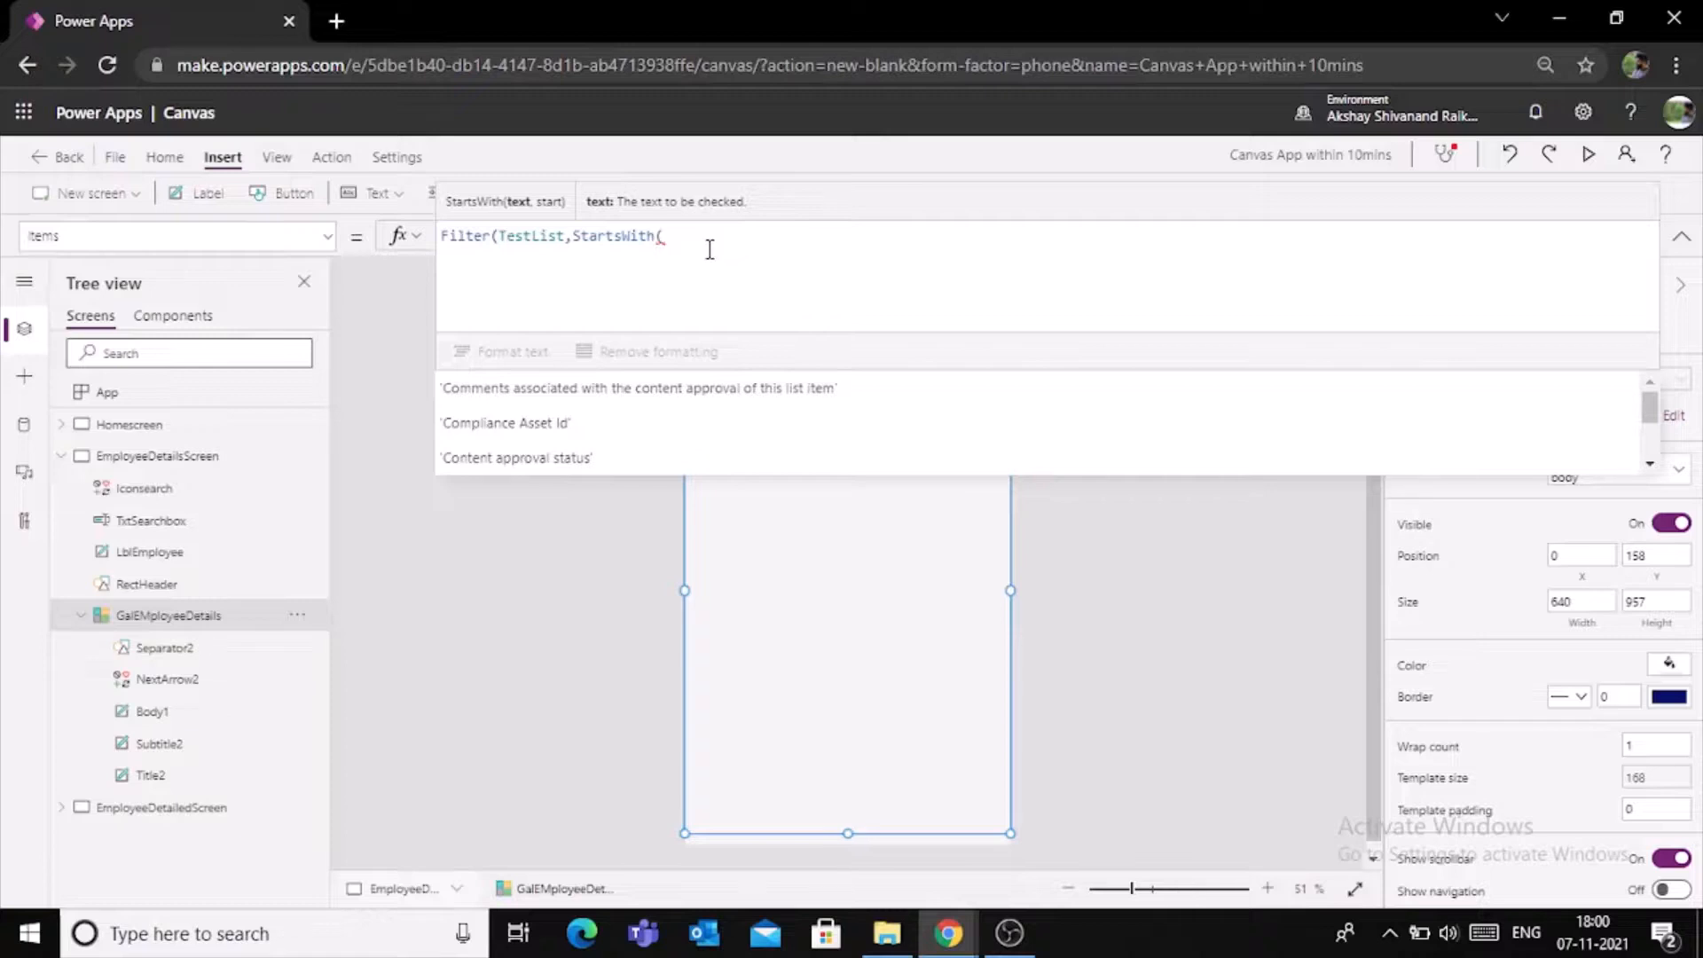
pyautogui.write('tit')
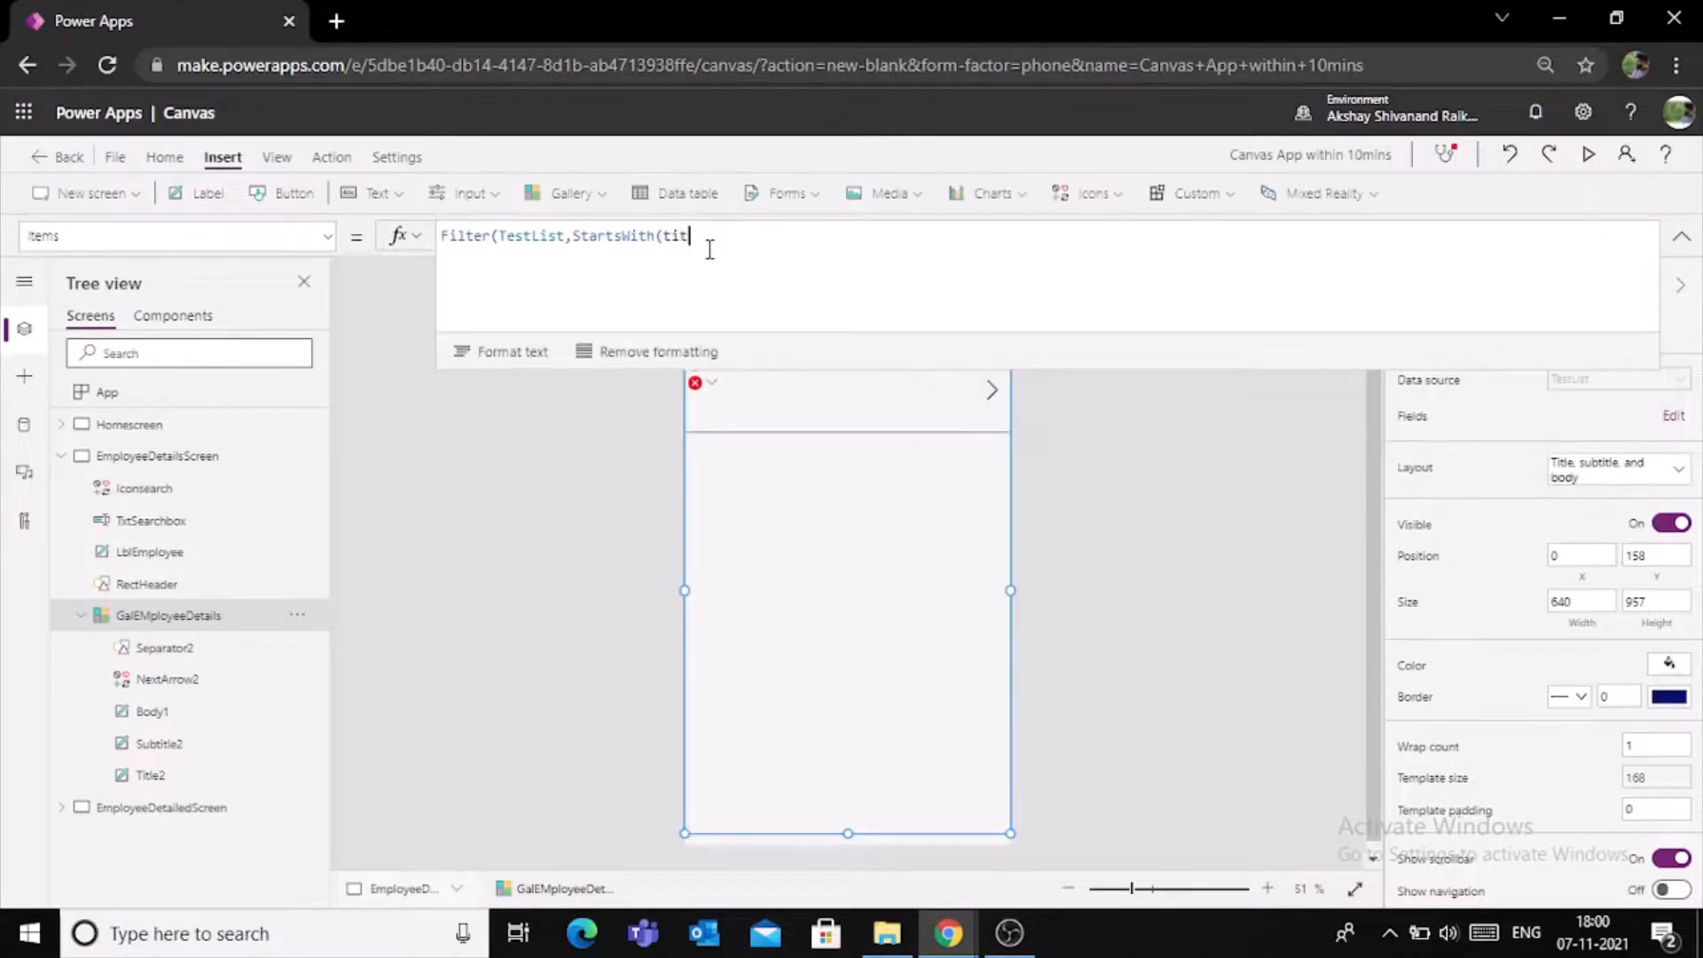
pyautogui.press('Down')
pyautogui.press('Tab')
pyautogui.write(',')
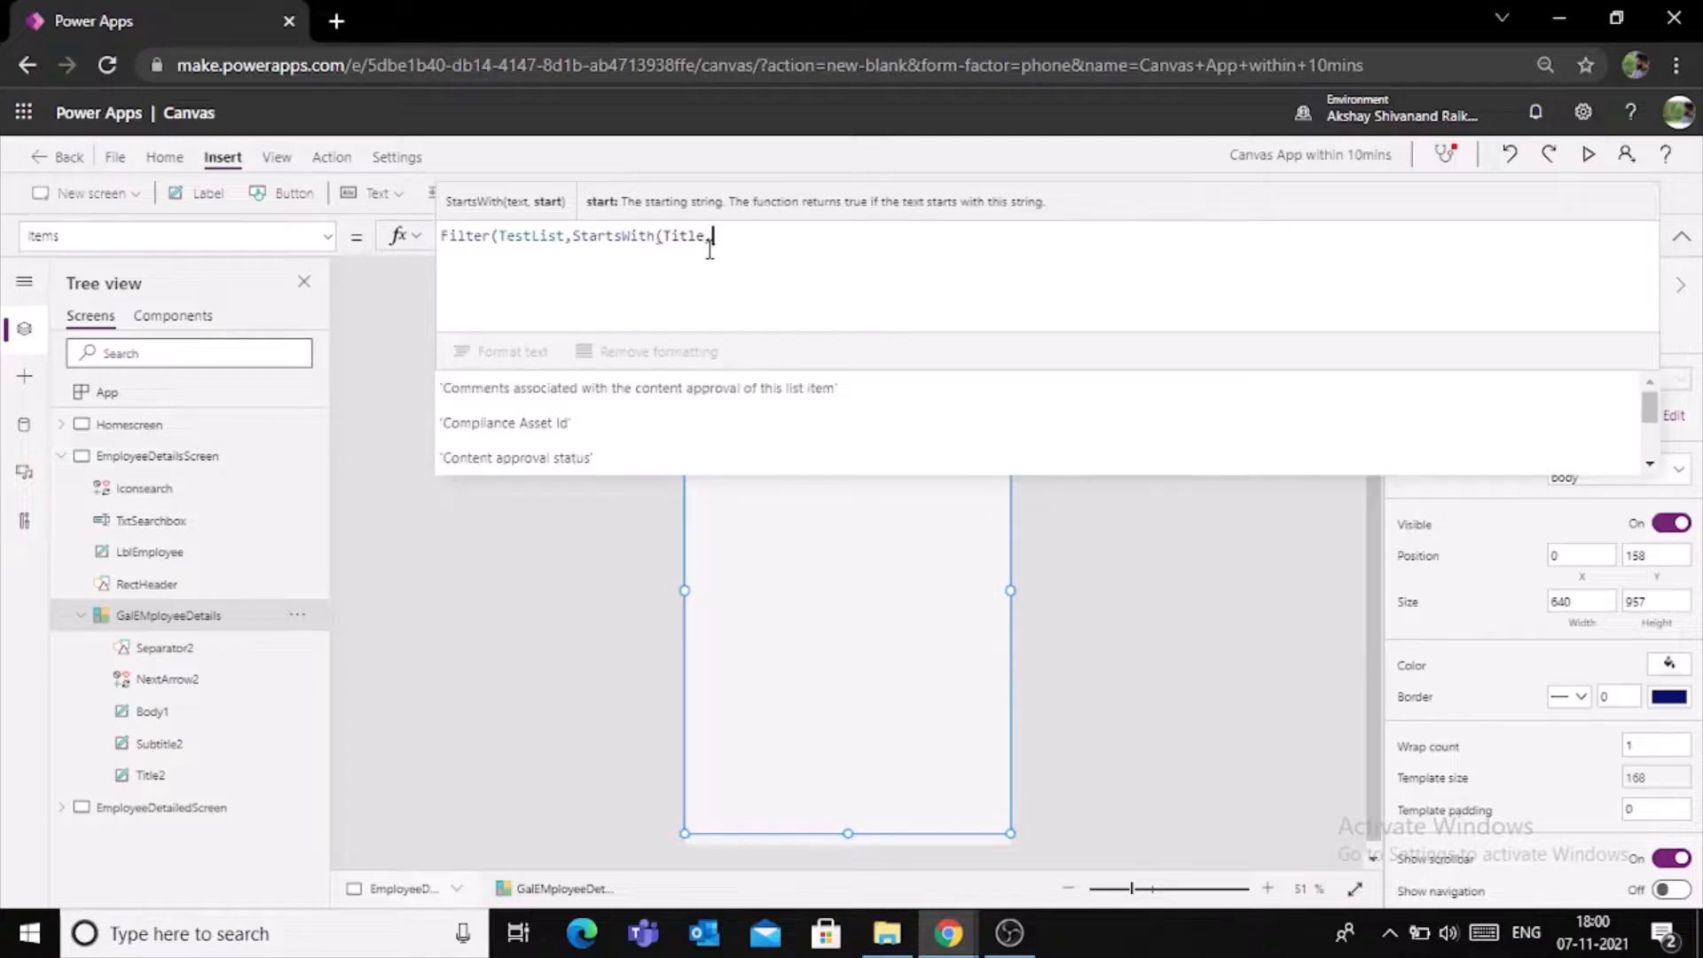
pyautogui.write('txt')
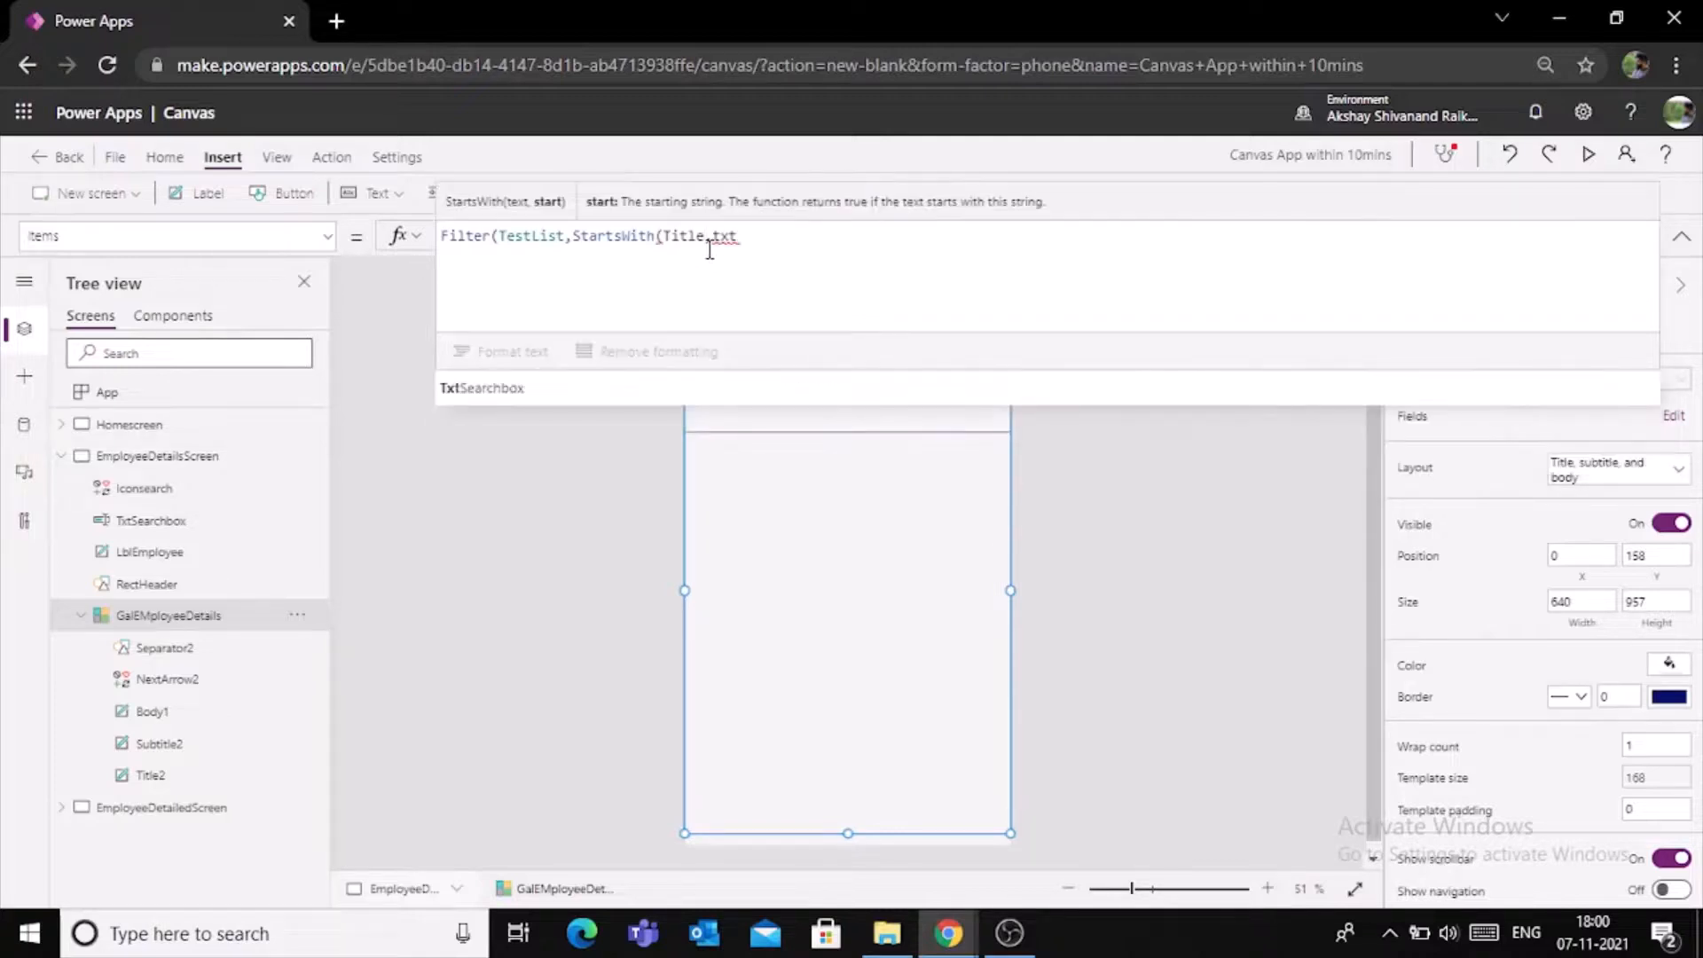
# - Complete the StartsWith condition with TxtSearchbox.Text as the starting text and collapse the expanded formula
pyautogui.press('Tab')
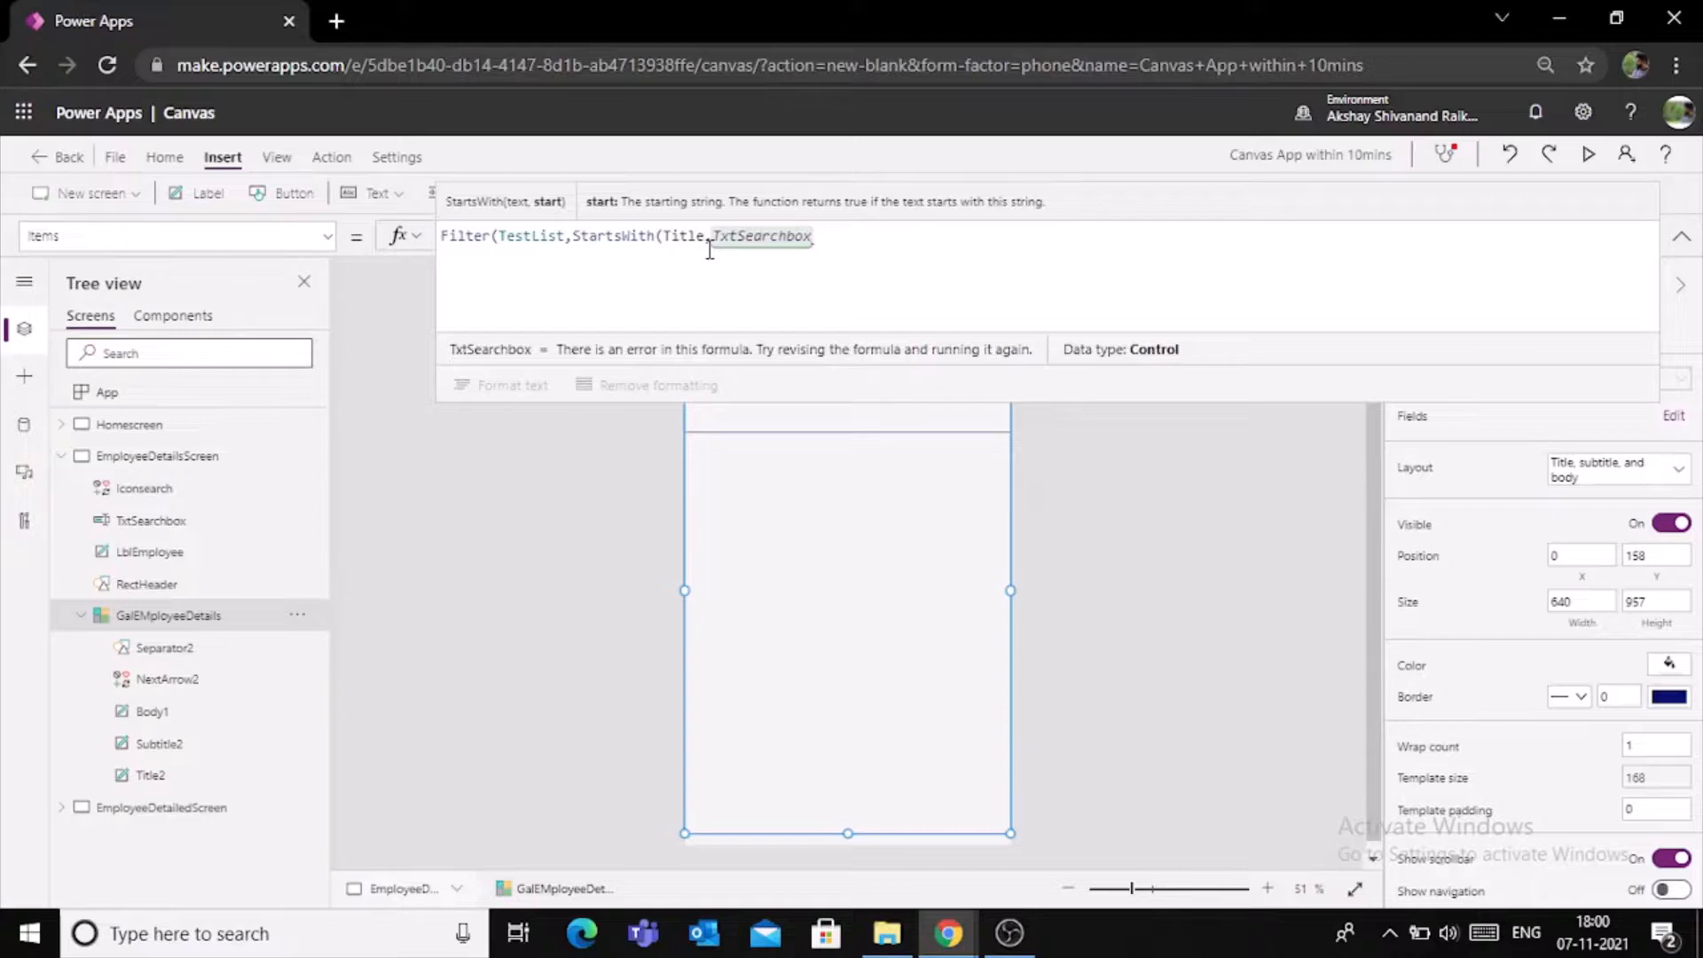
pyautogui.write('.text')
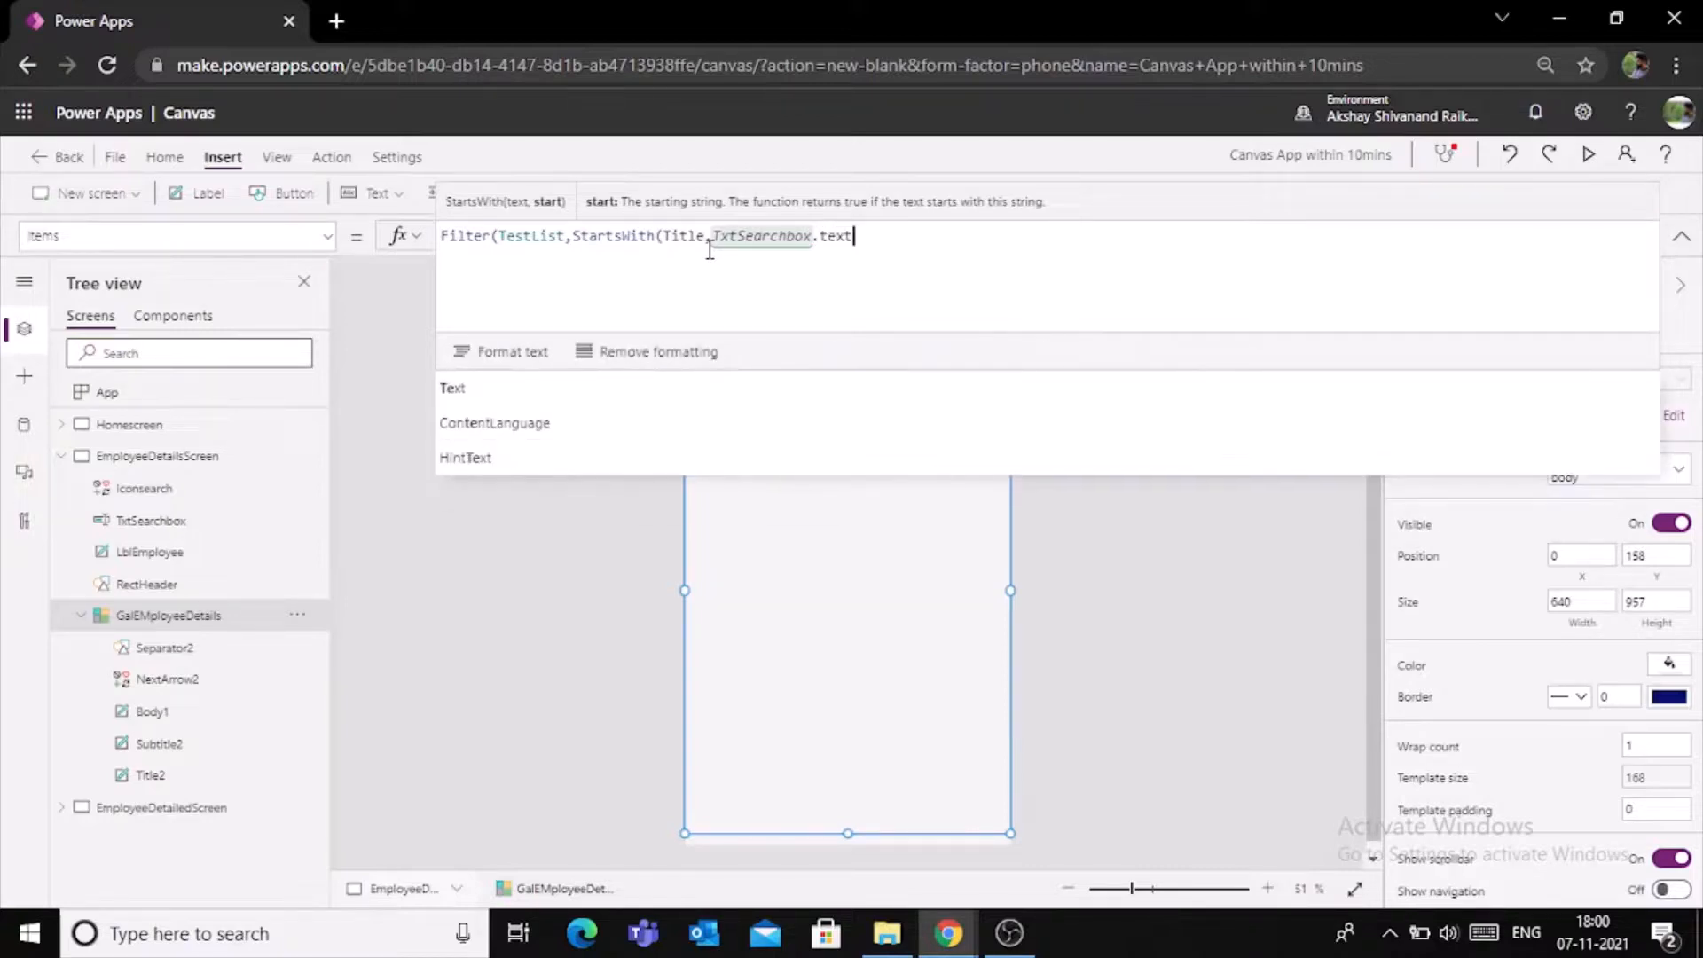
pyautogui.press('Tab')
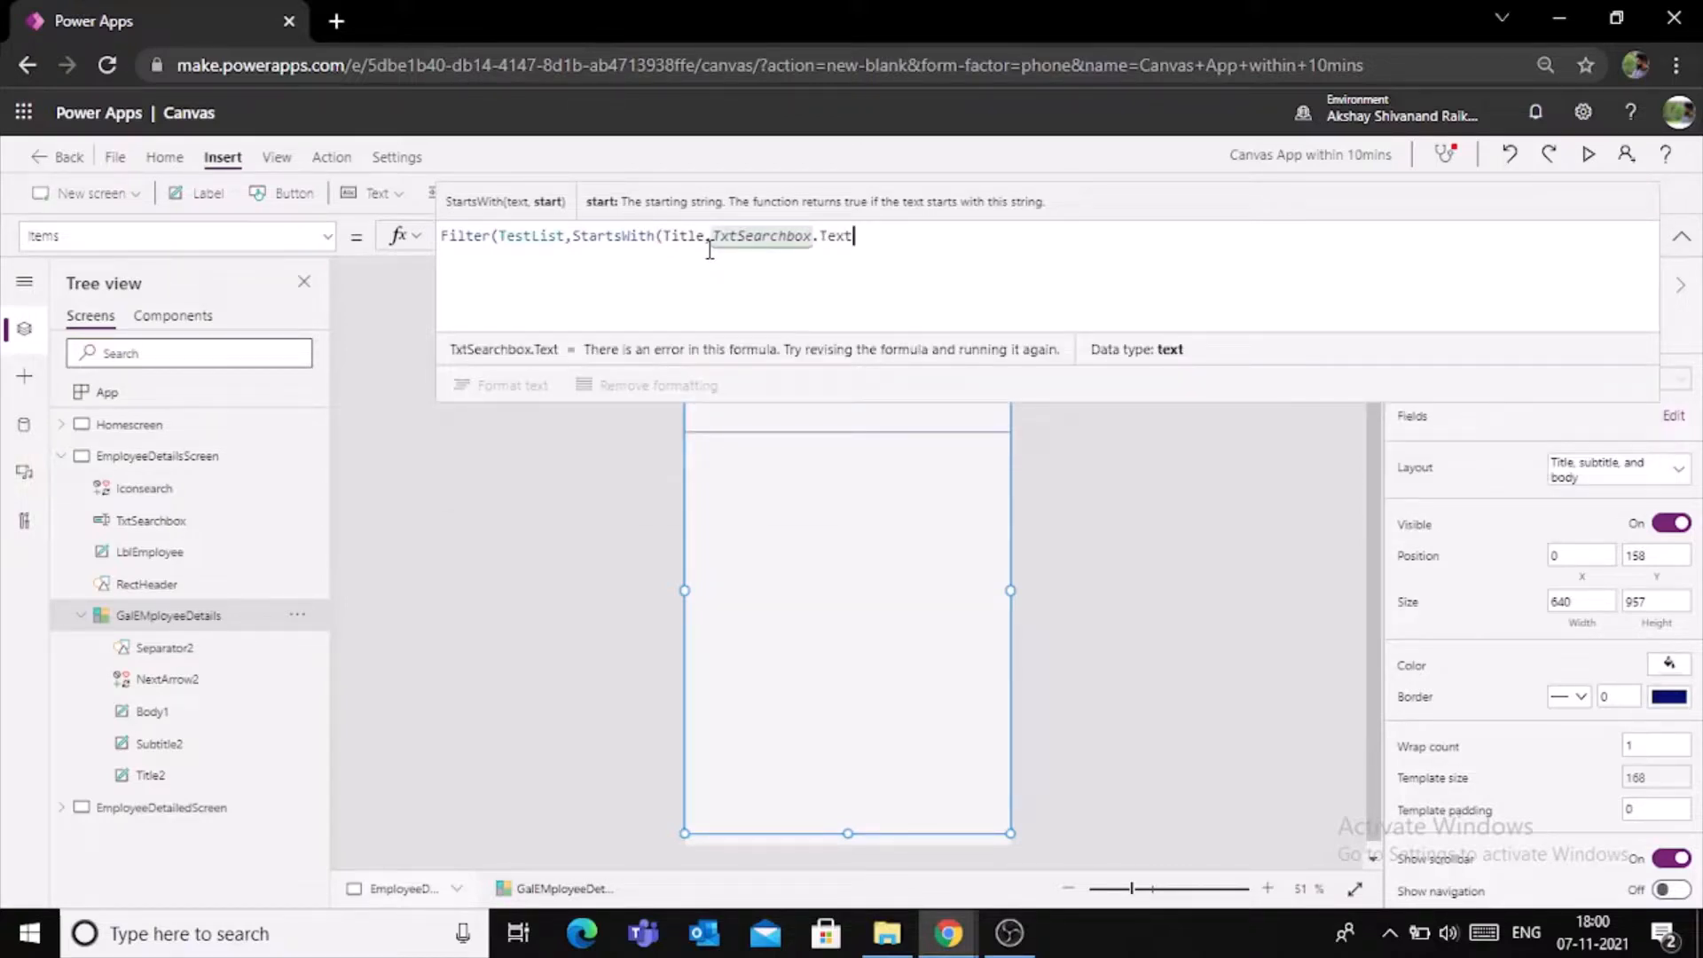
pyautogui.write('))')
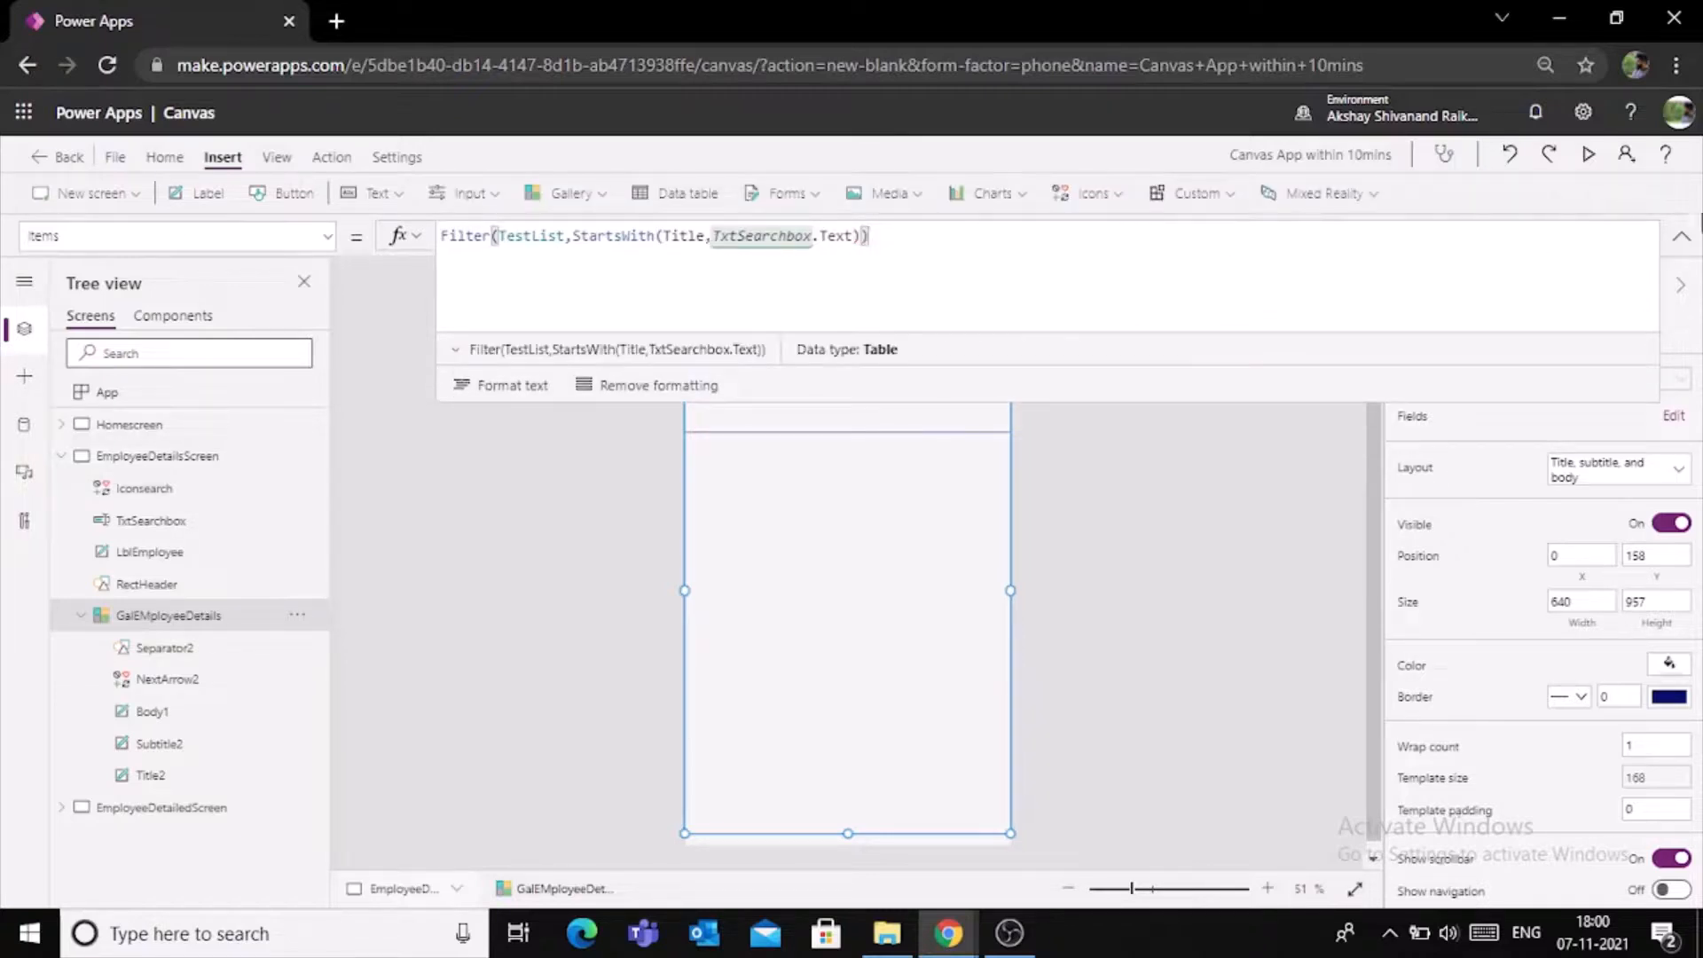
pyautogui.click(1681, 236)
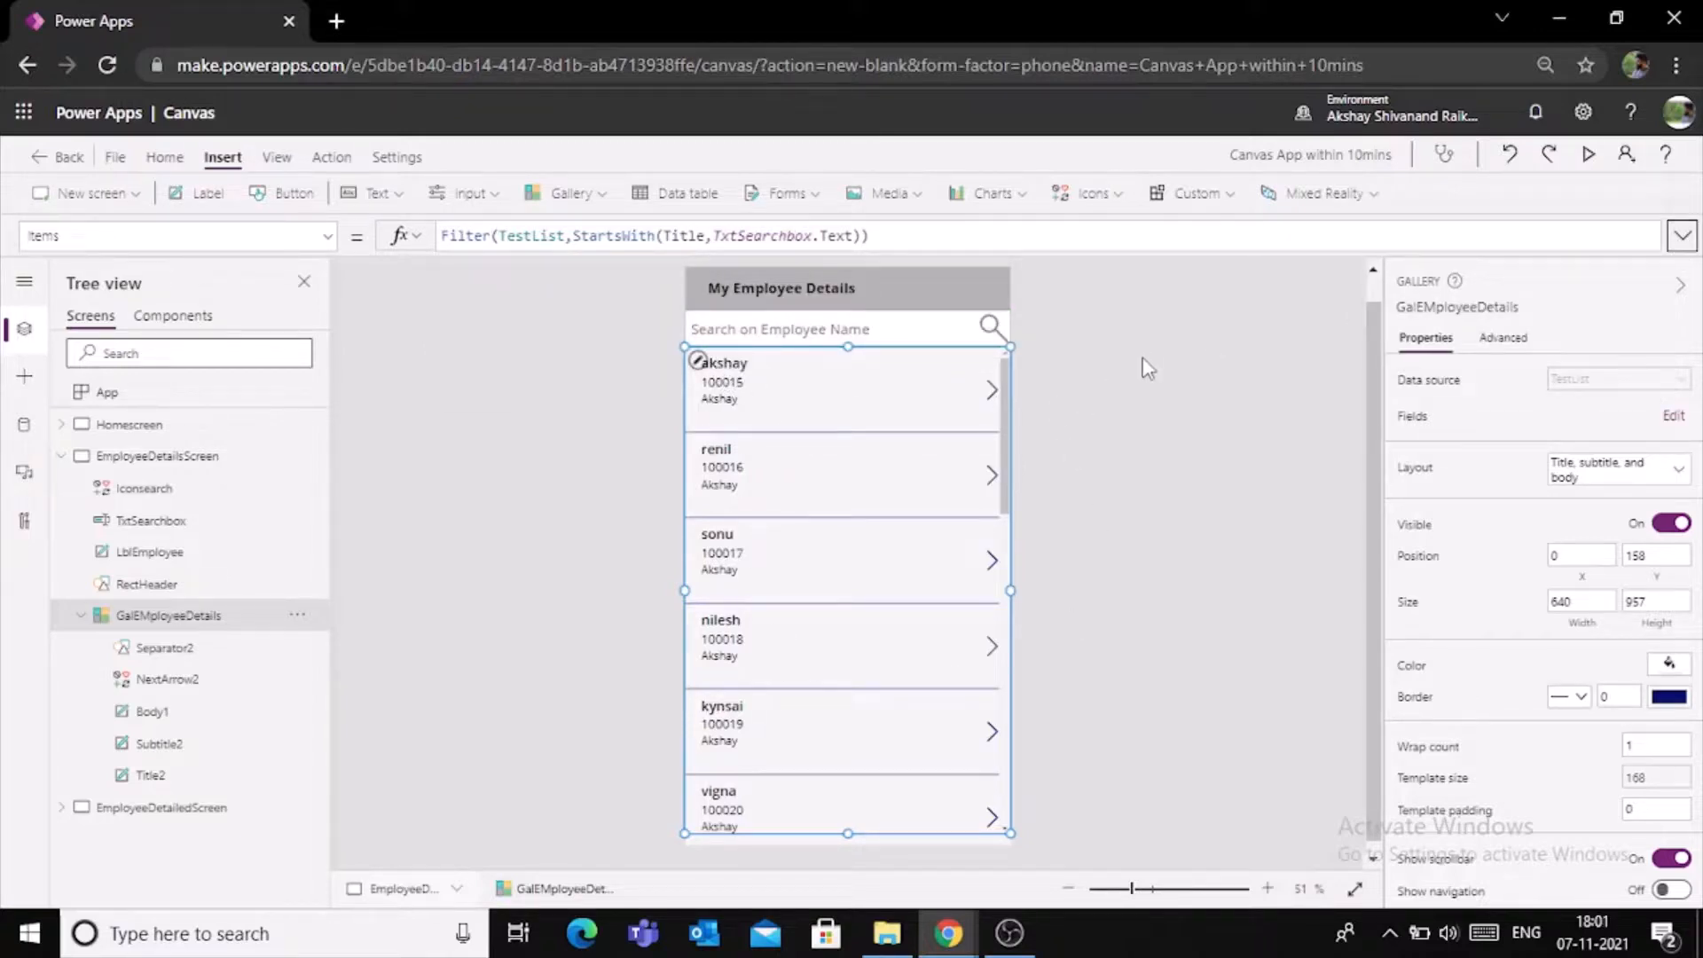
pyautogui.click(1082, 410)
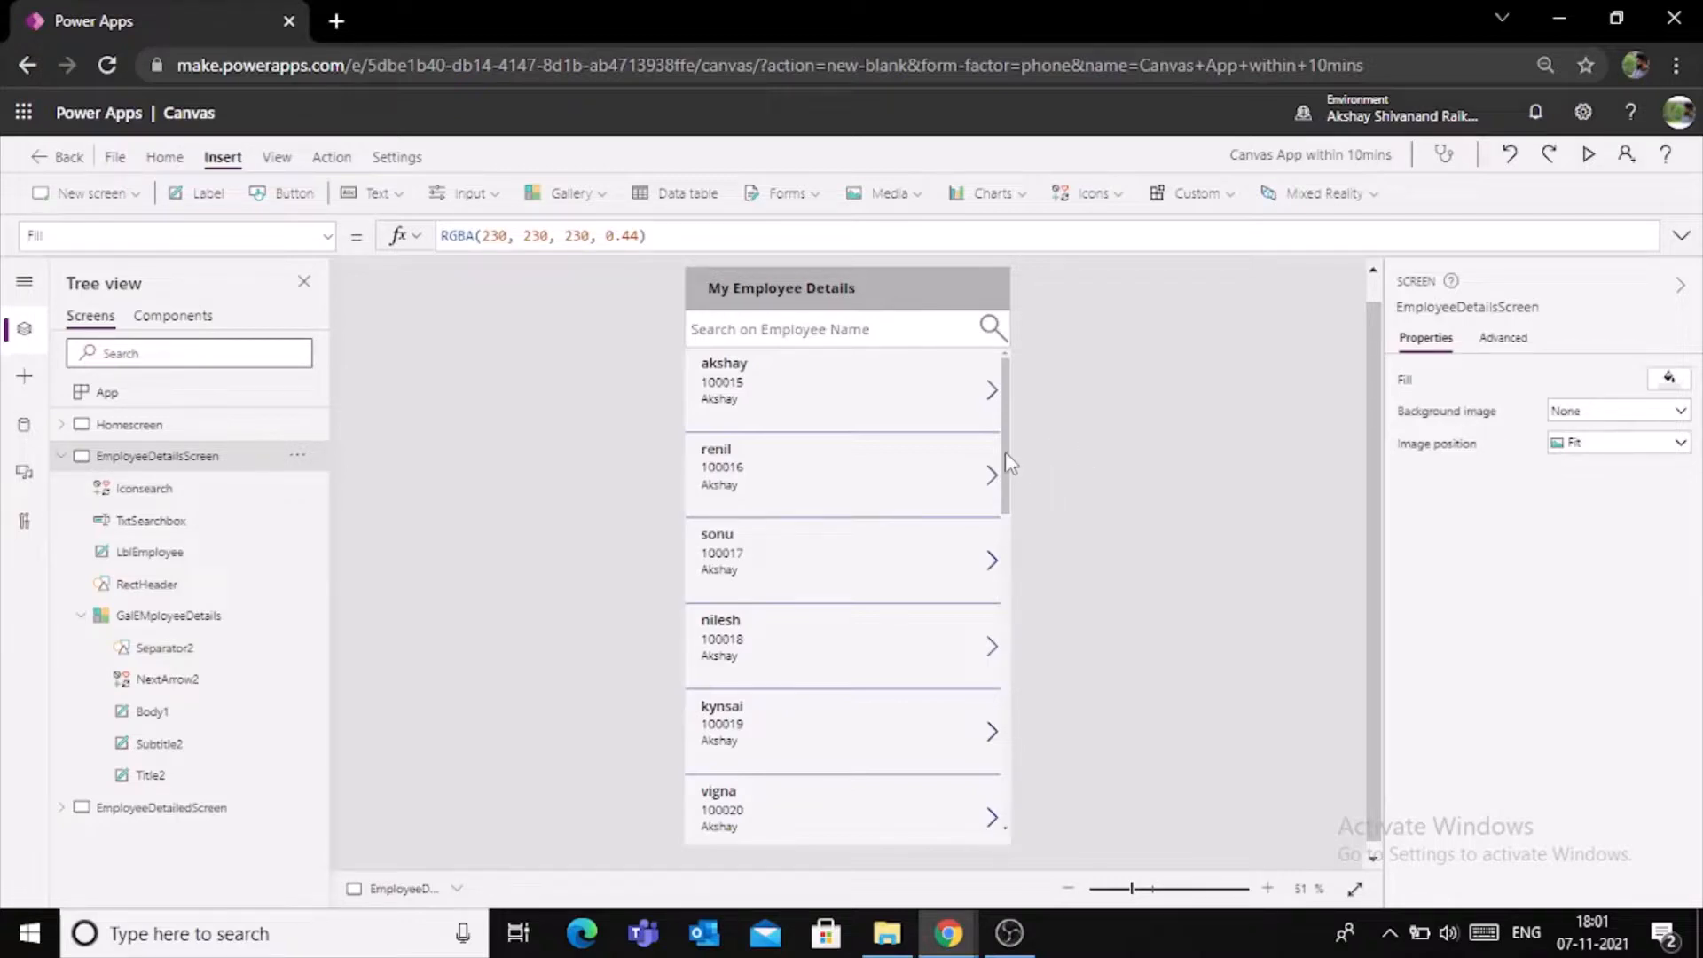
# - Preview the app and test the filtered employee gallery with the partial name "Re"
pyautogui.click(1589, 156)
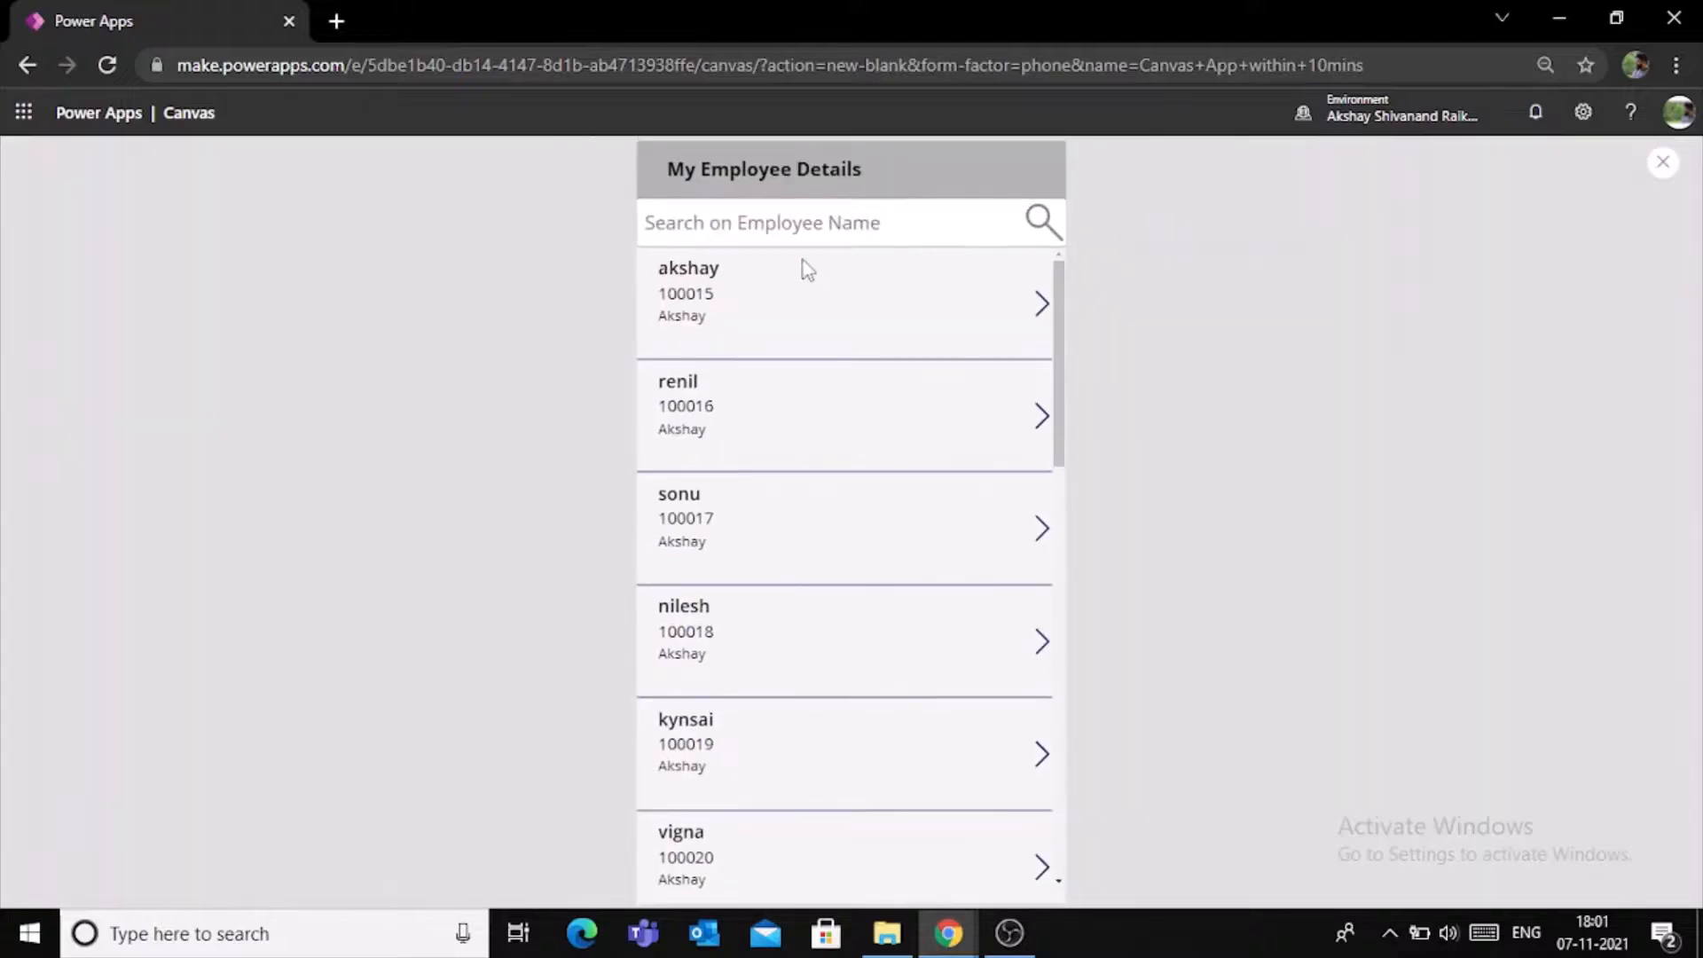
pyautogui.click(799, 229)
pyautogui.write('R')
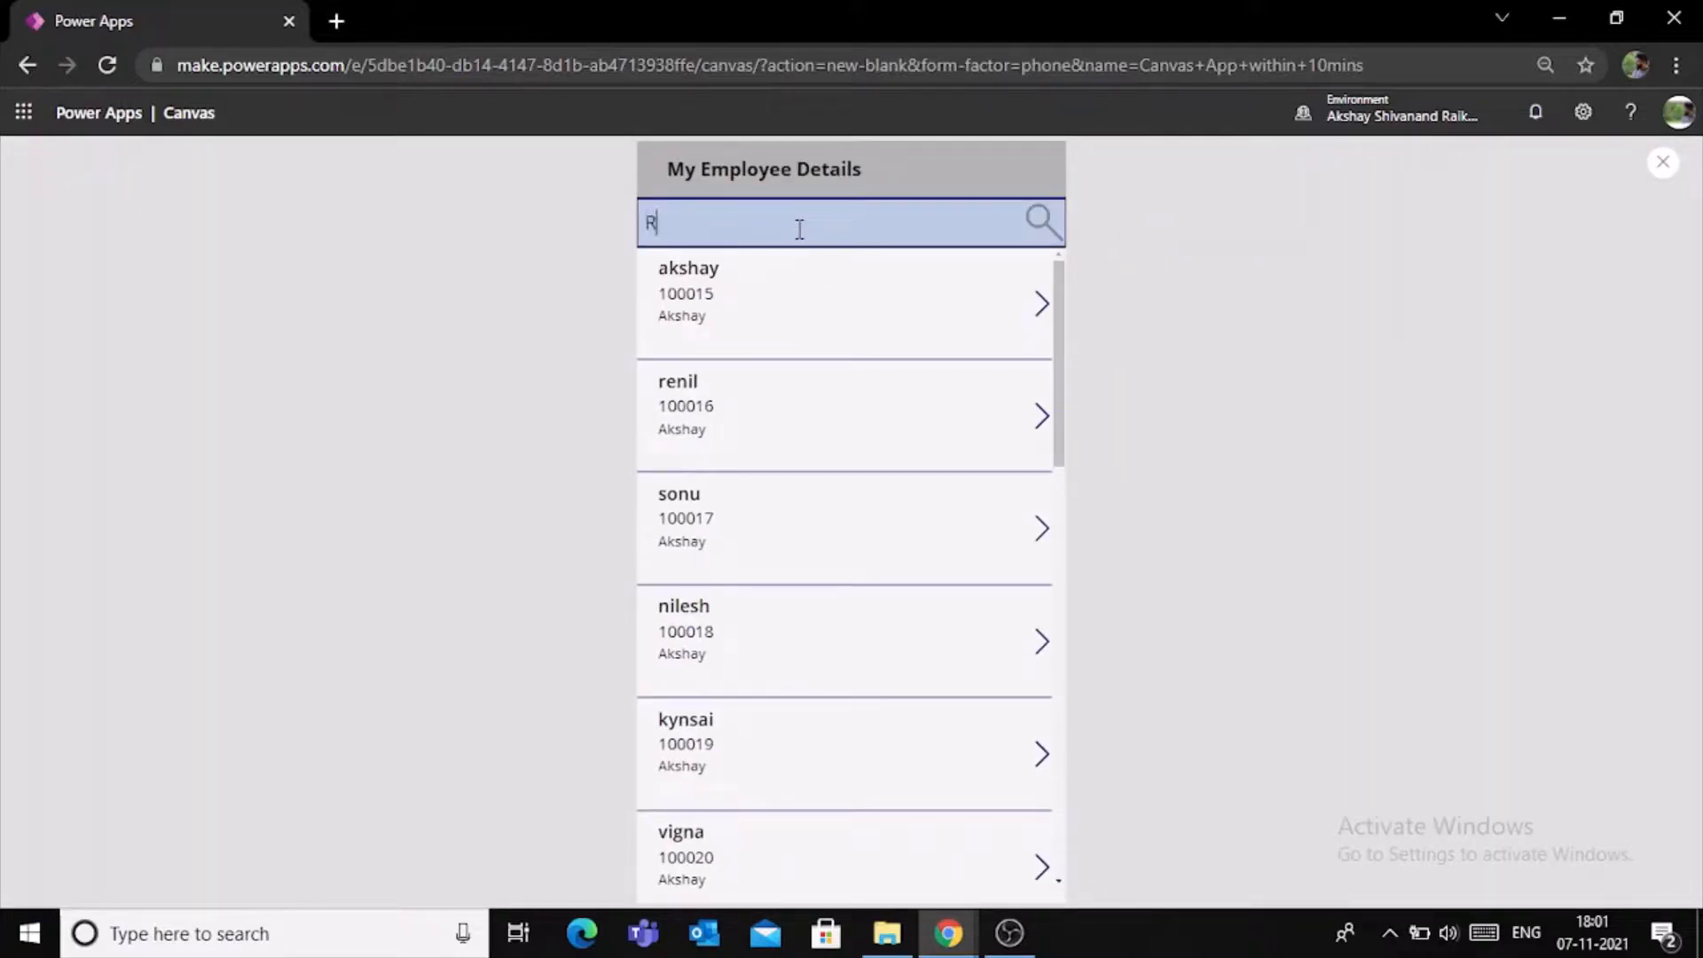
pyautogui.write('e')
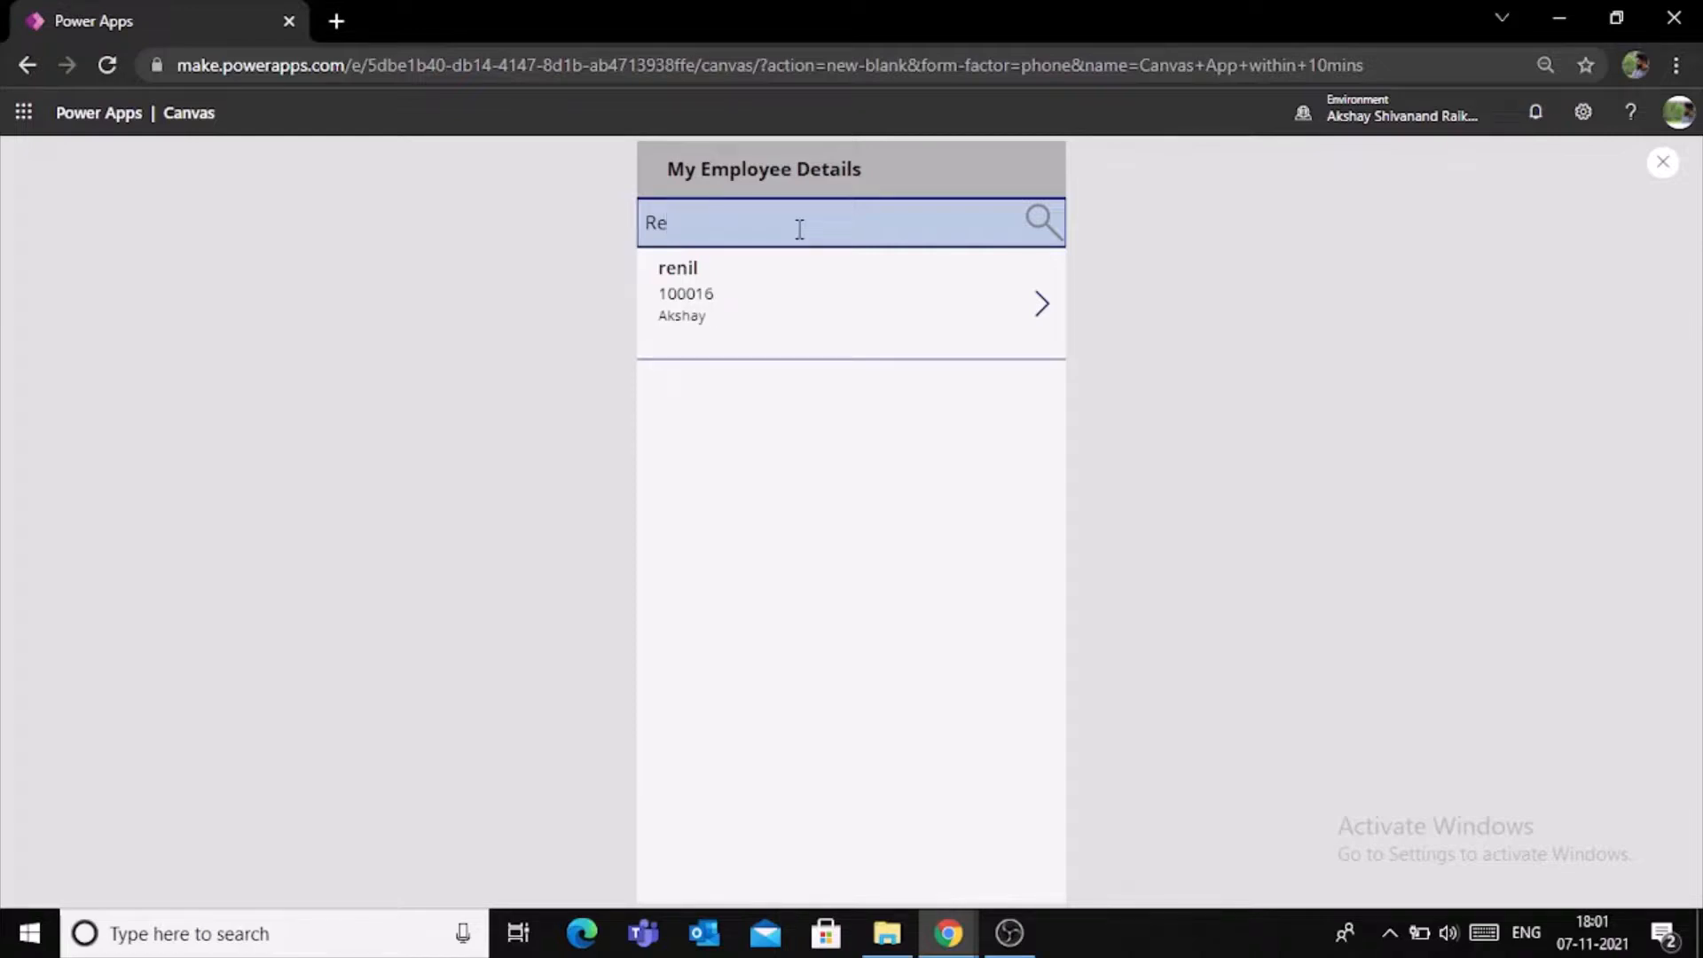
# - Clear the partial name from the employee search and end the preview
pyautogui.press('BackSpace')
pyautogui.press('BackSpace')
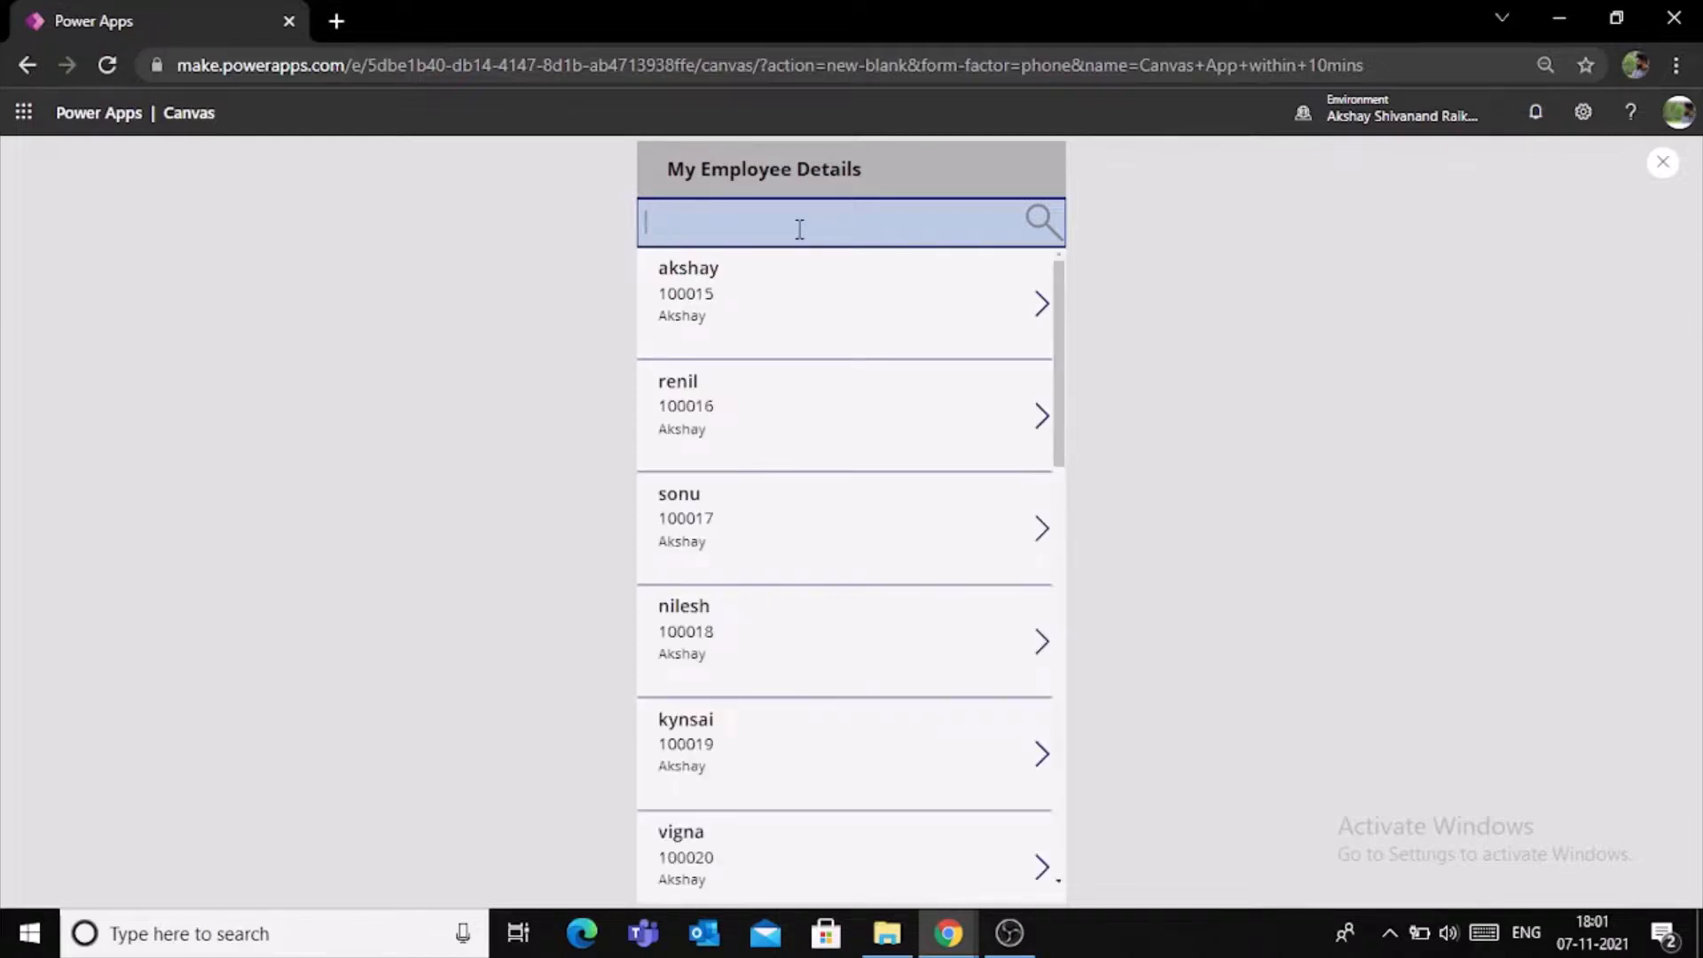
pyautogui.click(1663, 163)
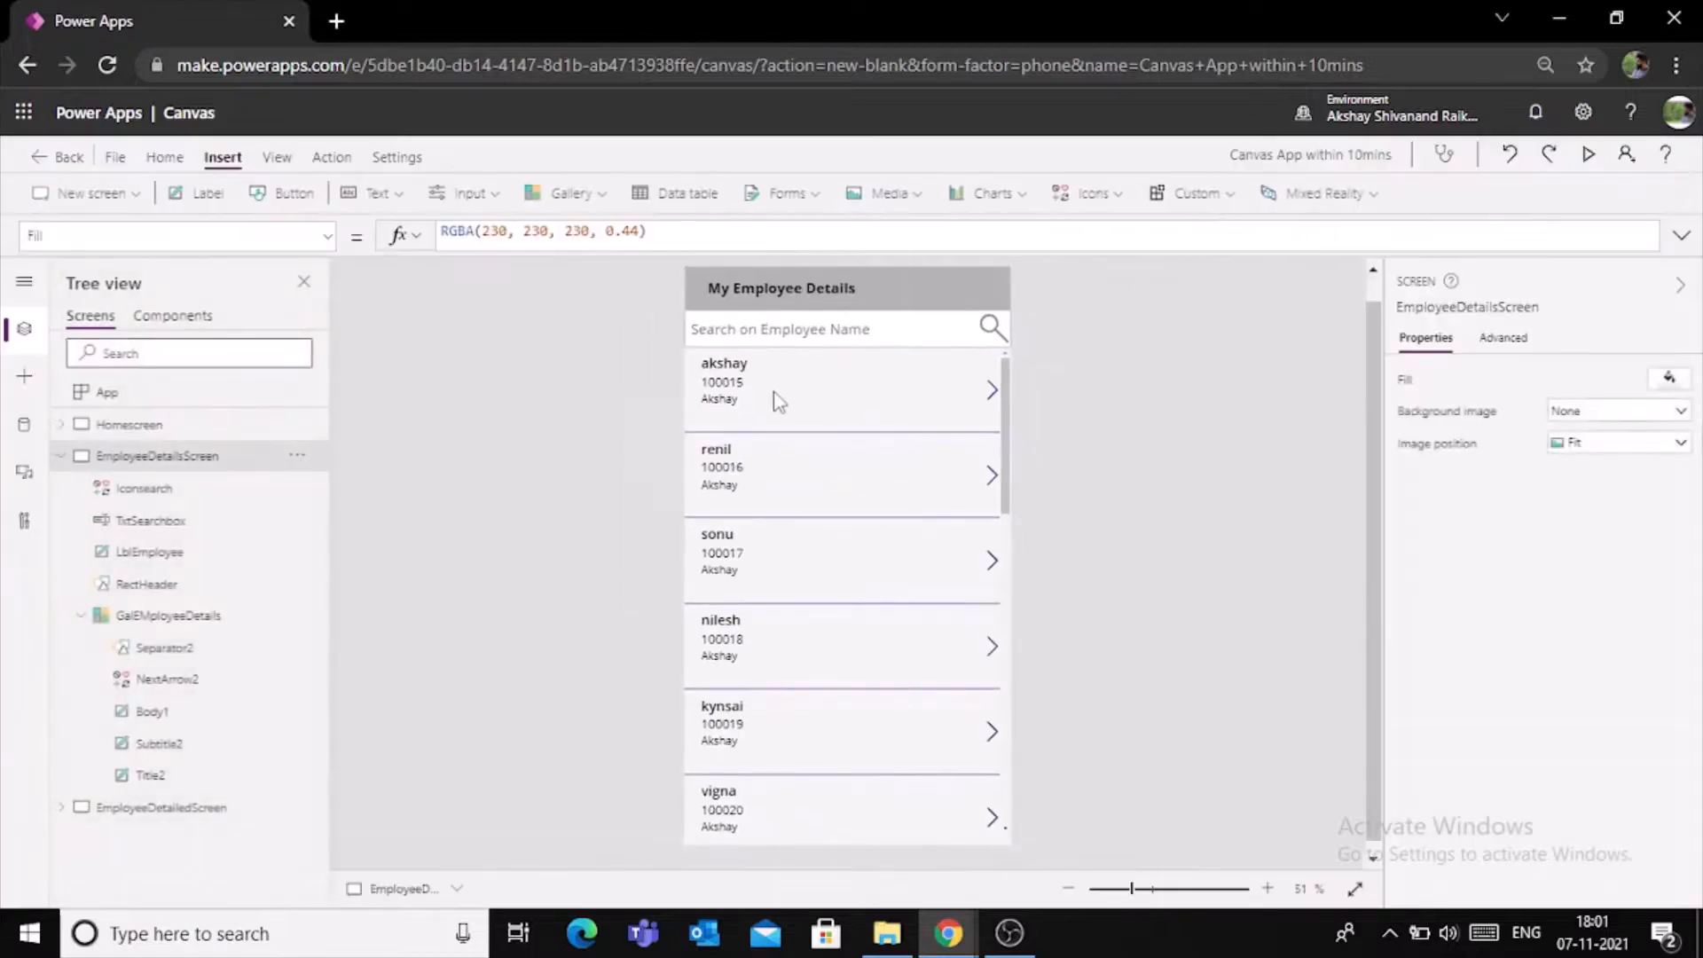
# - Preview the app from Homescreen and log in to reach the employee gallery
pyautogui.click(61, 456)
pyautogui.click(120, 427)
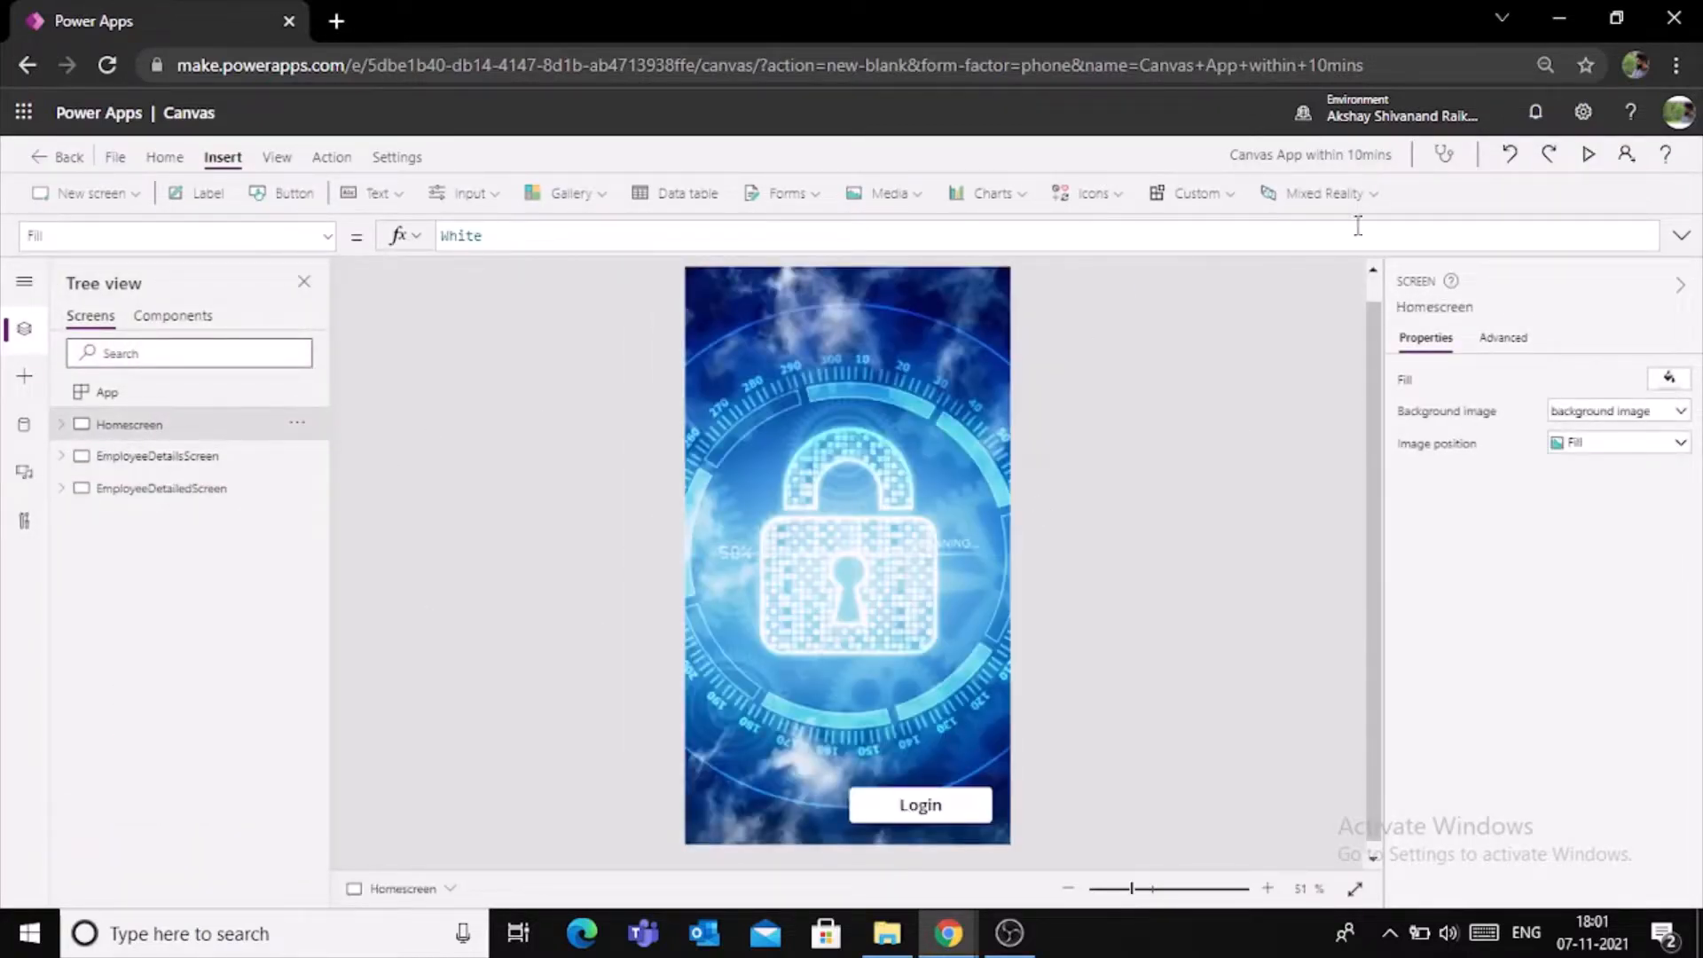
pyautogui.click(1587, 156)
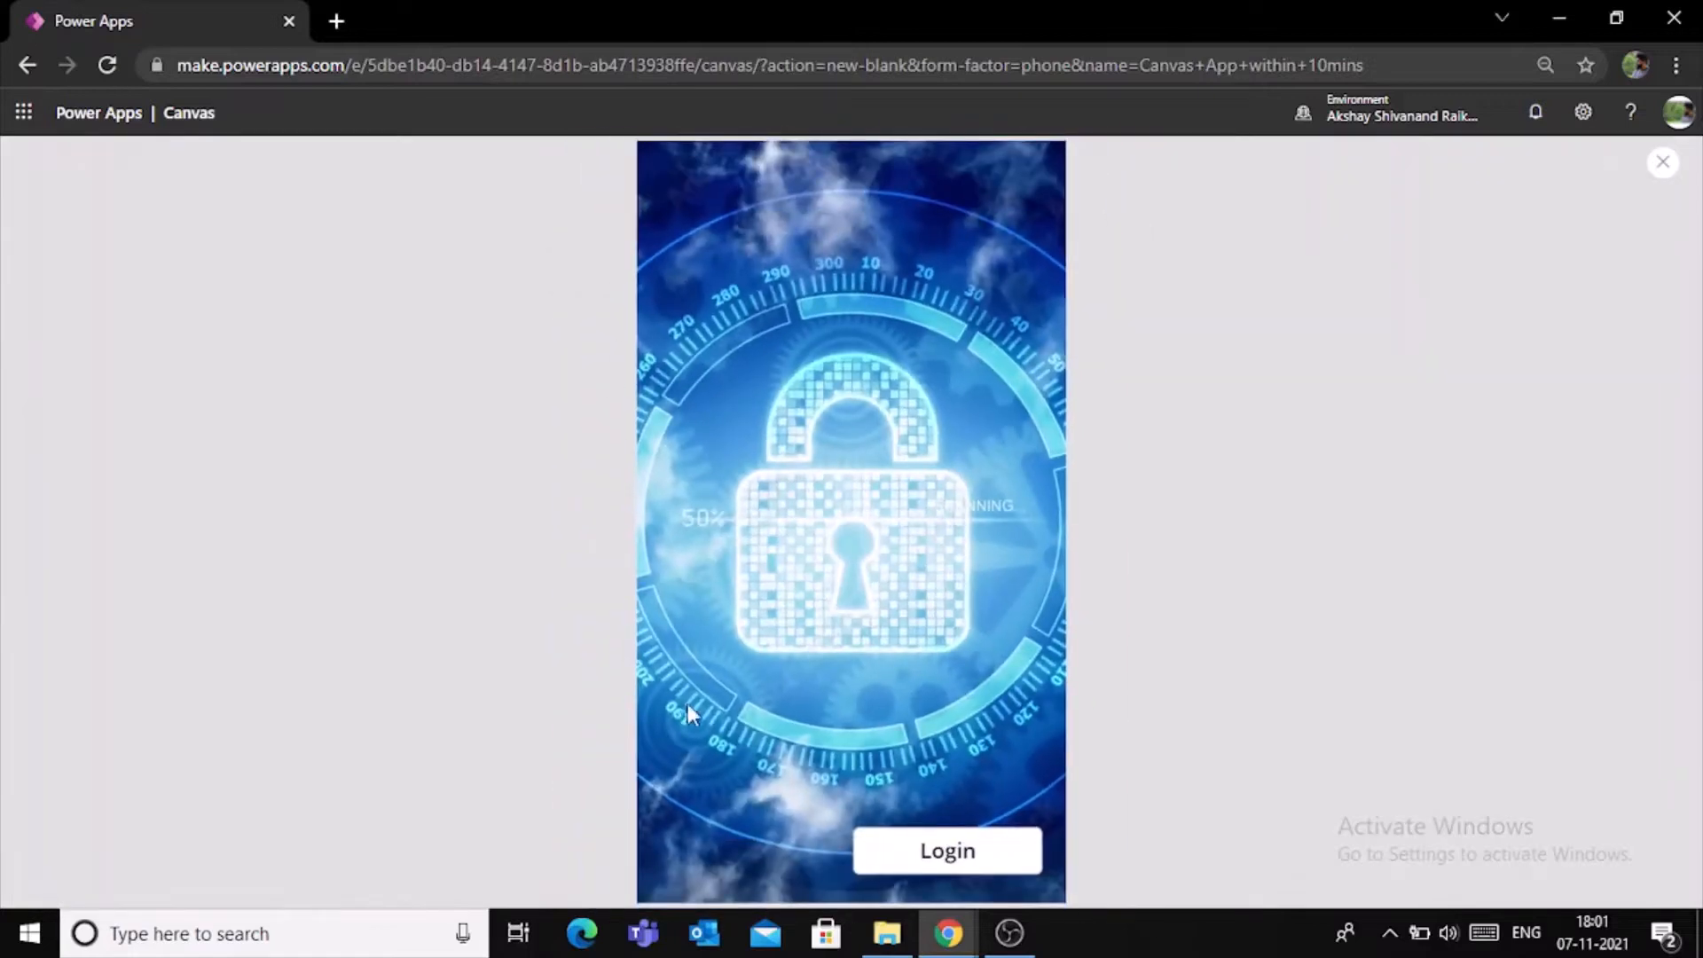
pyautogui.click(976, 854)
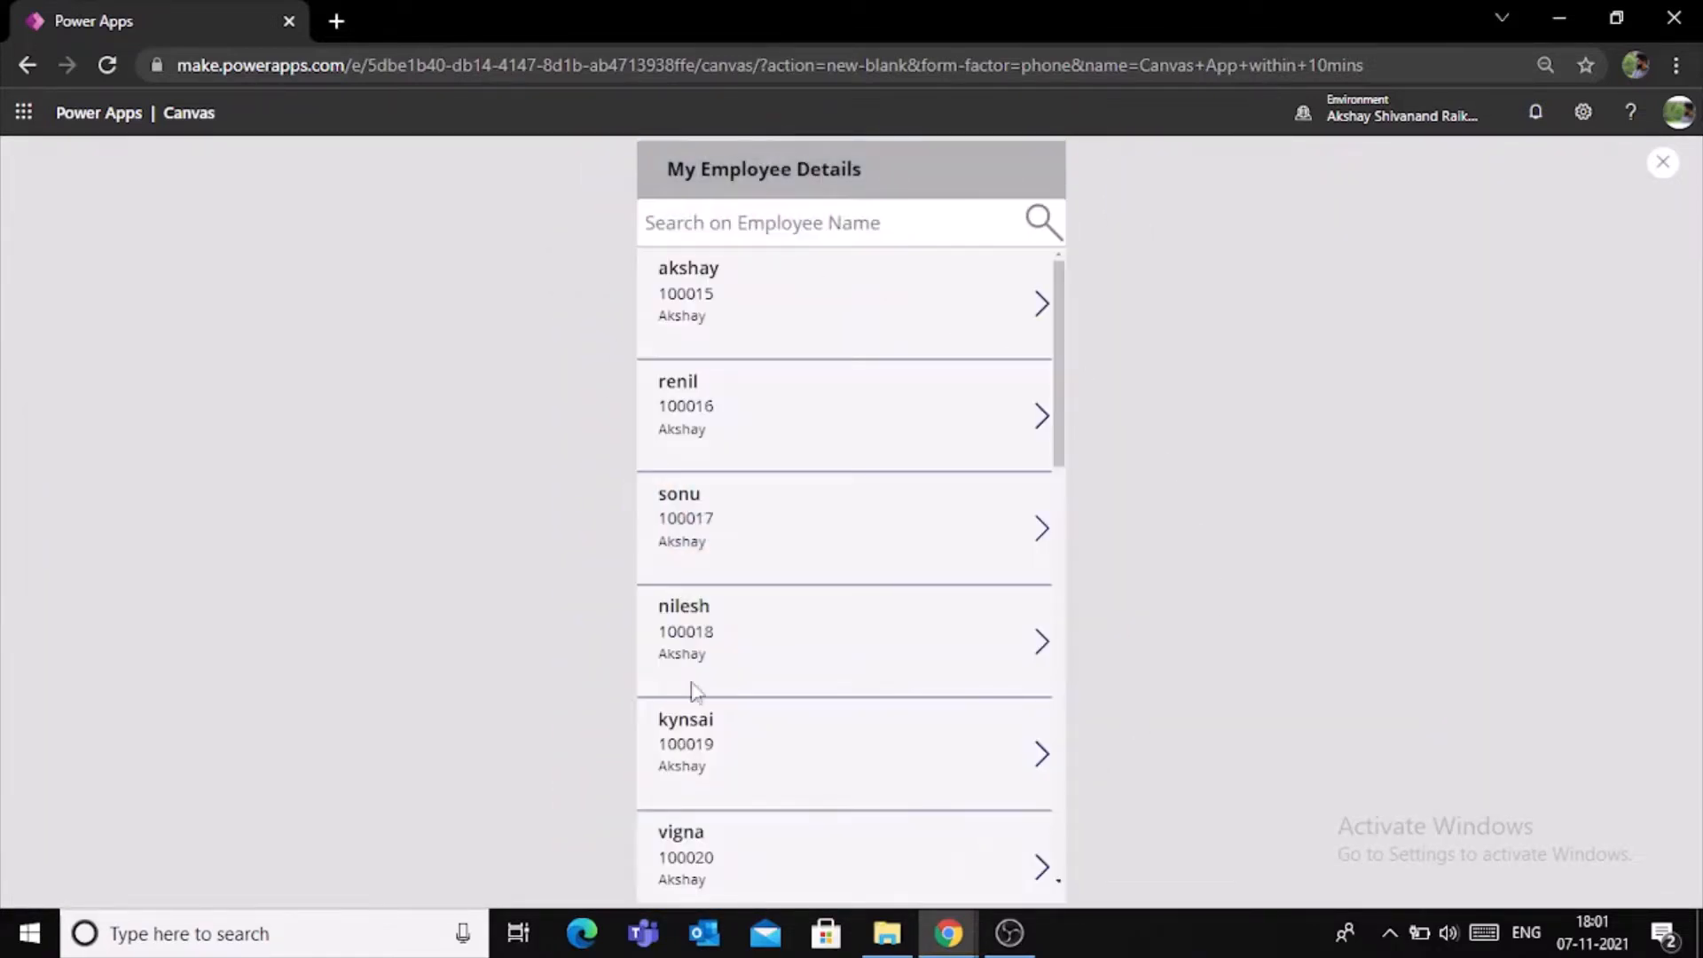
# - Test the gallery search with an employee's first name, open the matching employee's details and end the preview
pyautogui.click(842, 230)
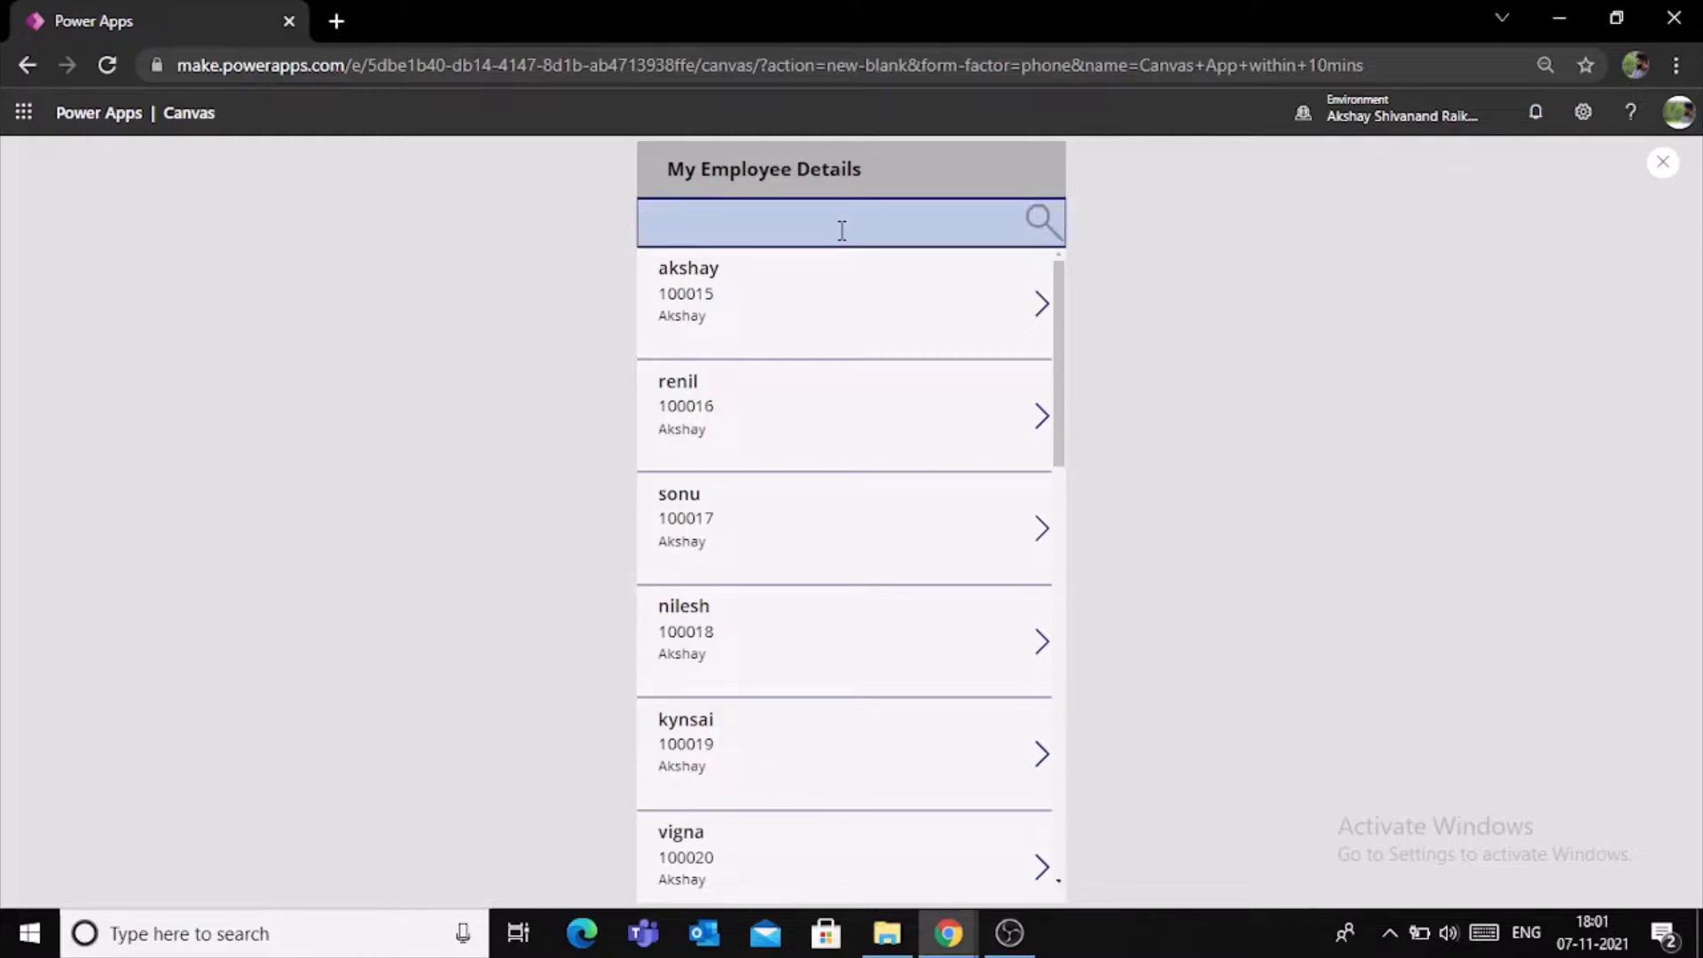
pyautogui.write('Akshay')
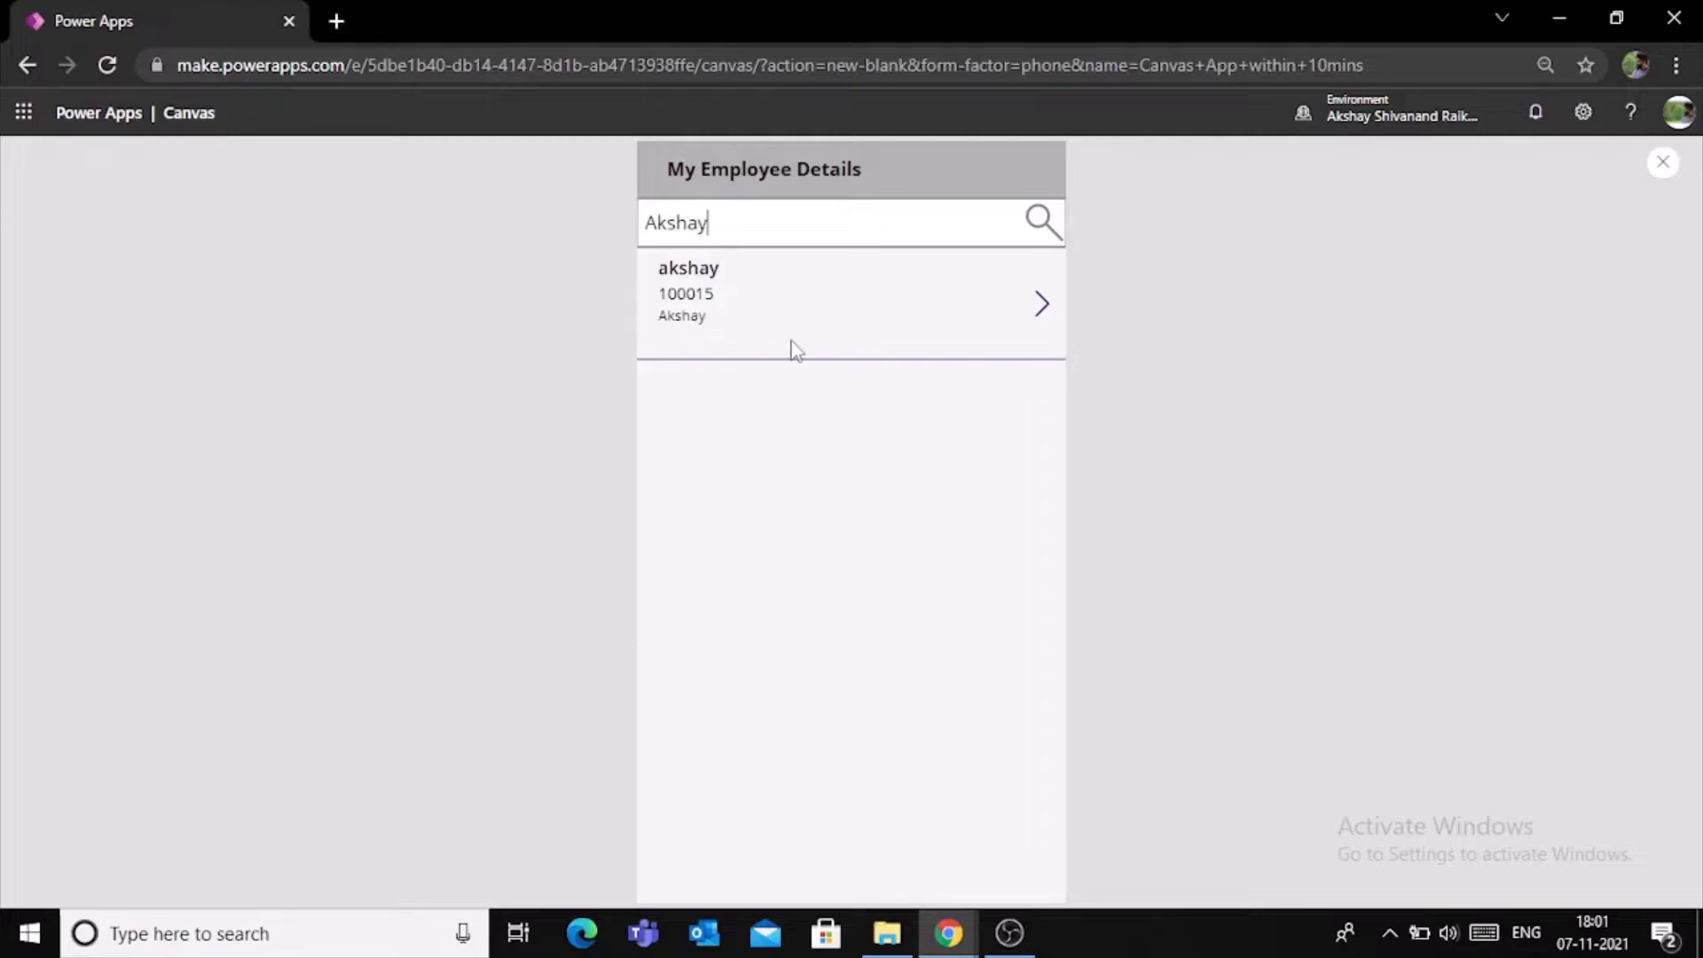
pyautogui.click(1037, 307)
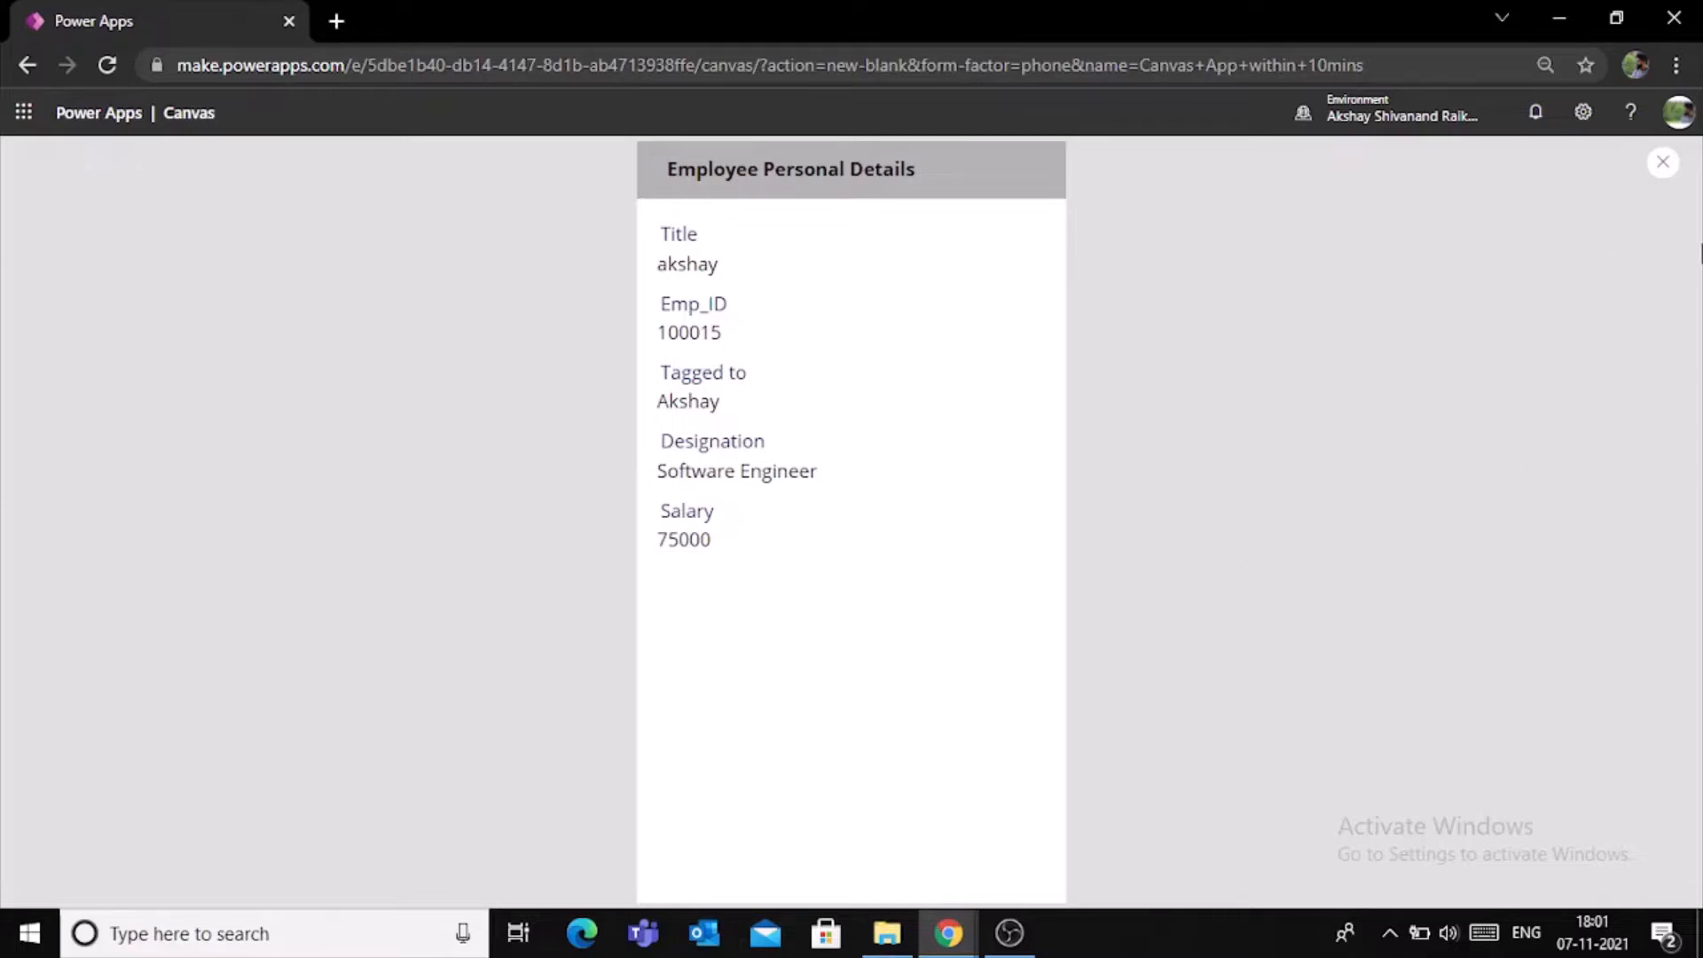
pyautogui.click(1663, 162)
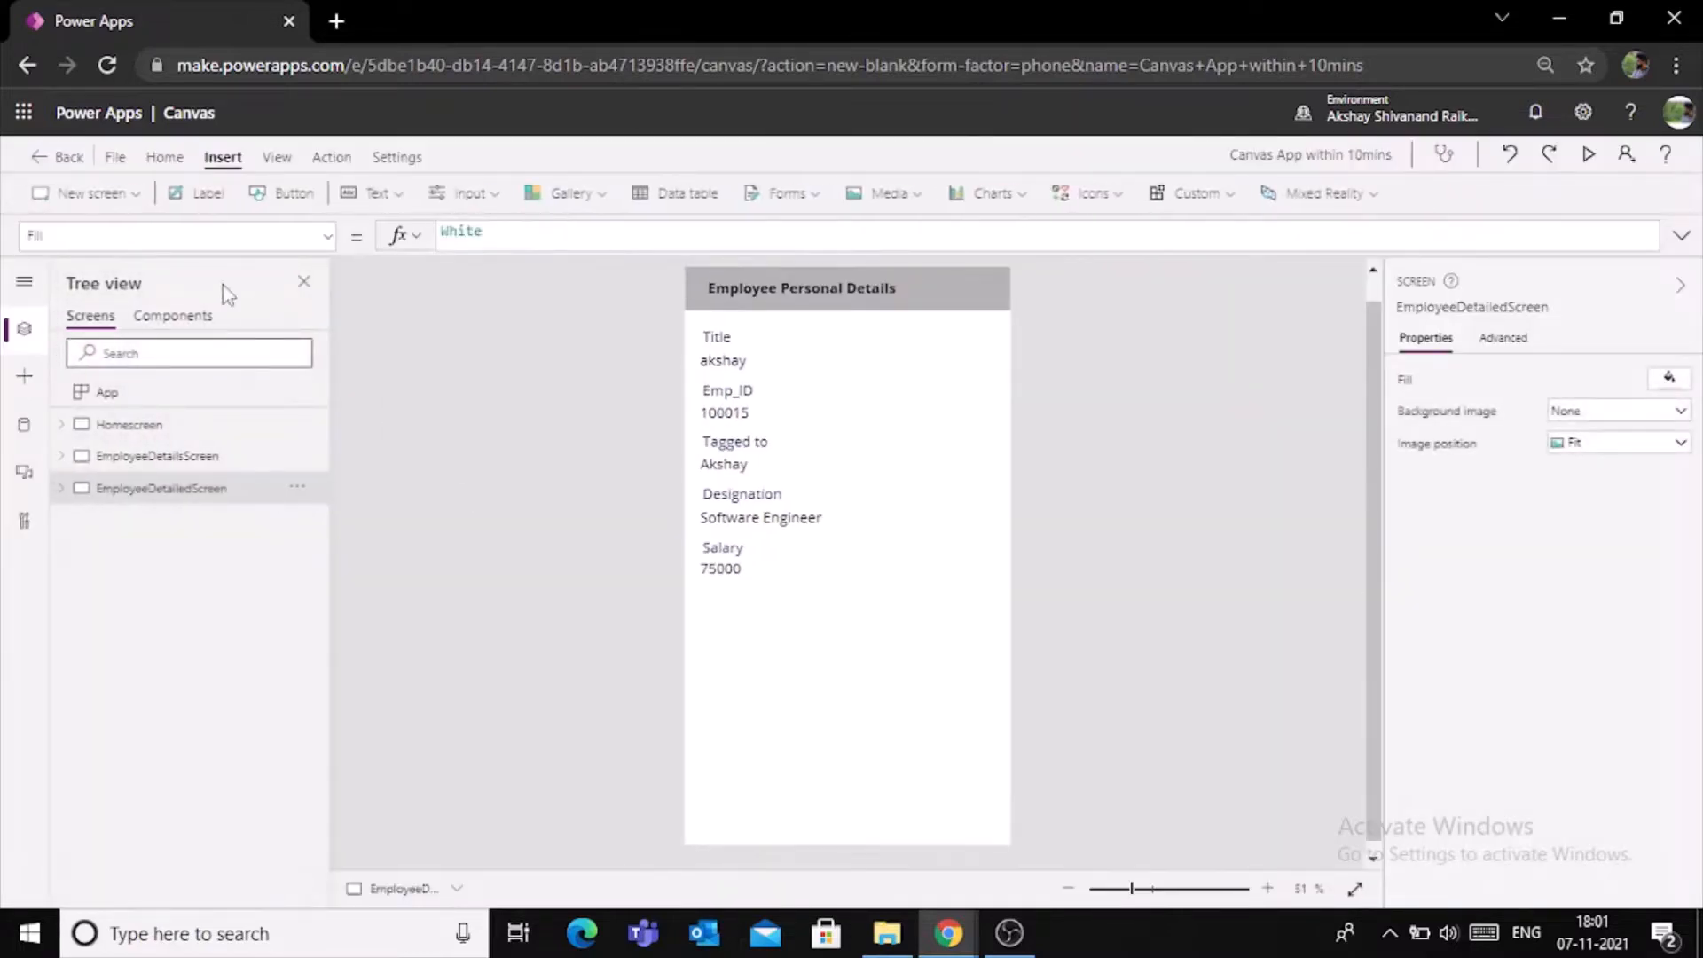
# - Save the app to the cloud as "Canvas App within 10mins" and reopen it from the available apps
pyautogui.click(115, 157)
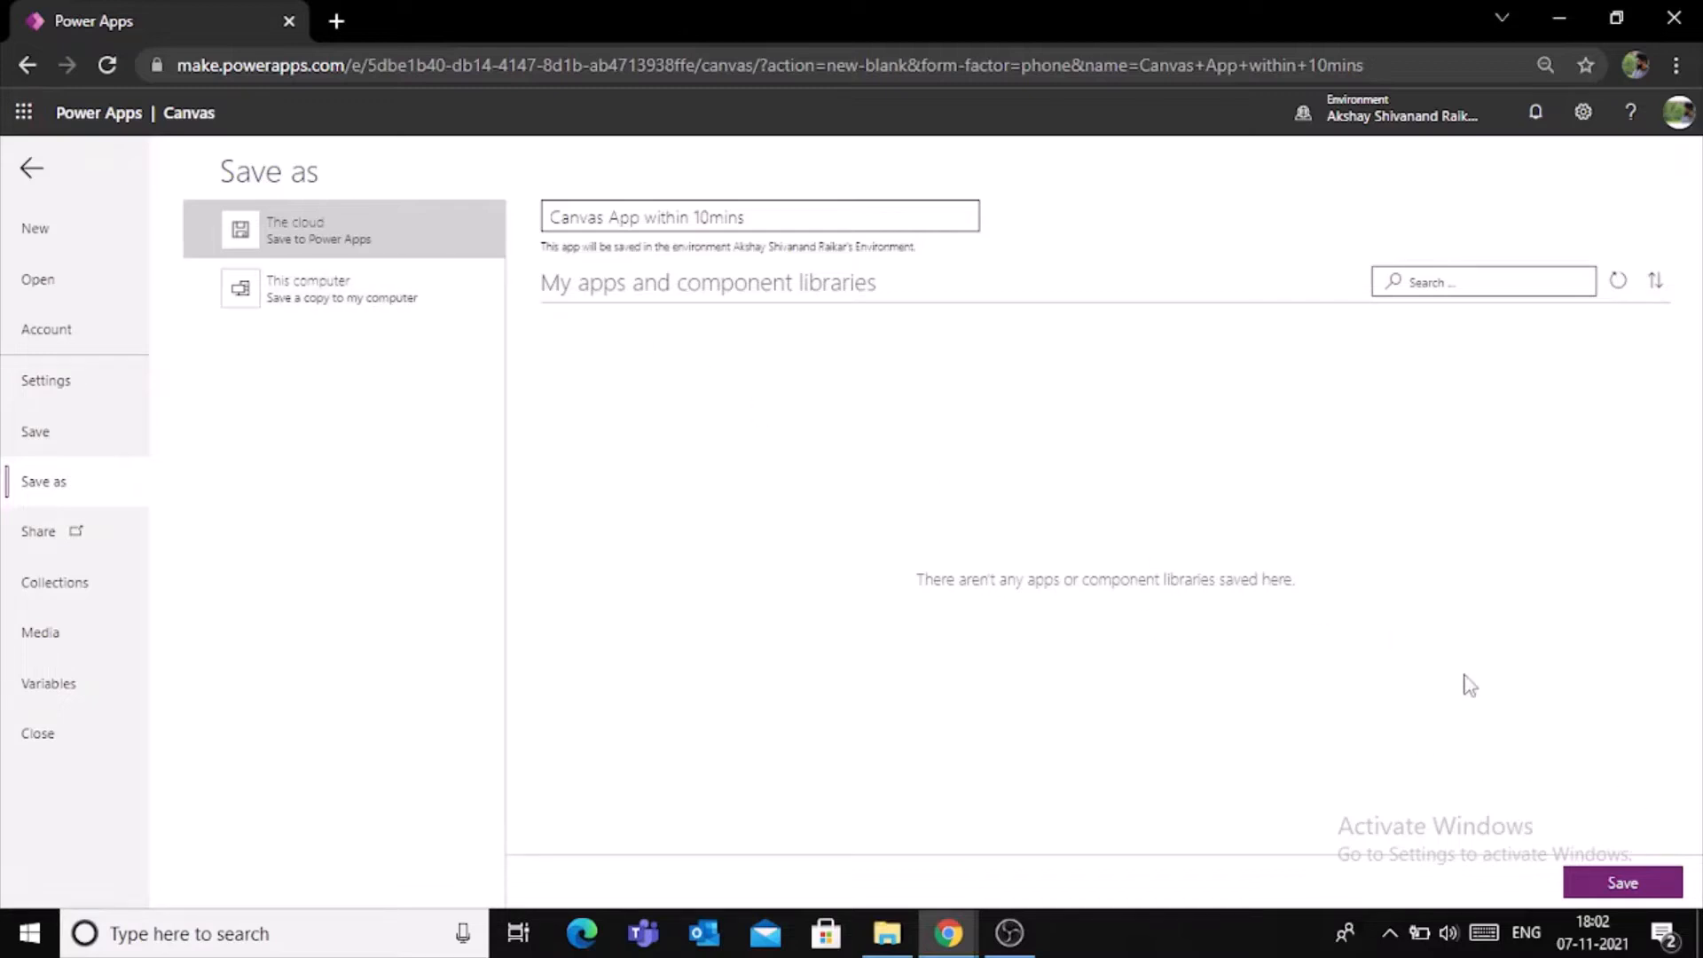
pyautogui.click(1612, 883)
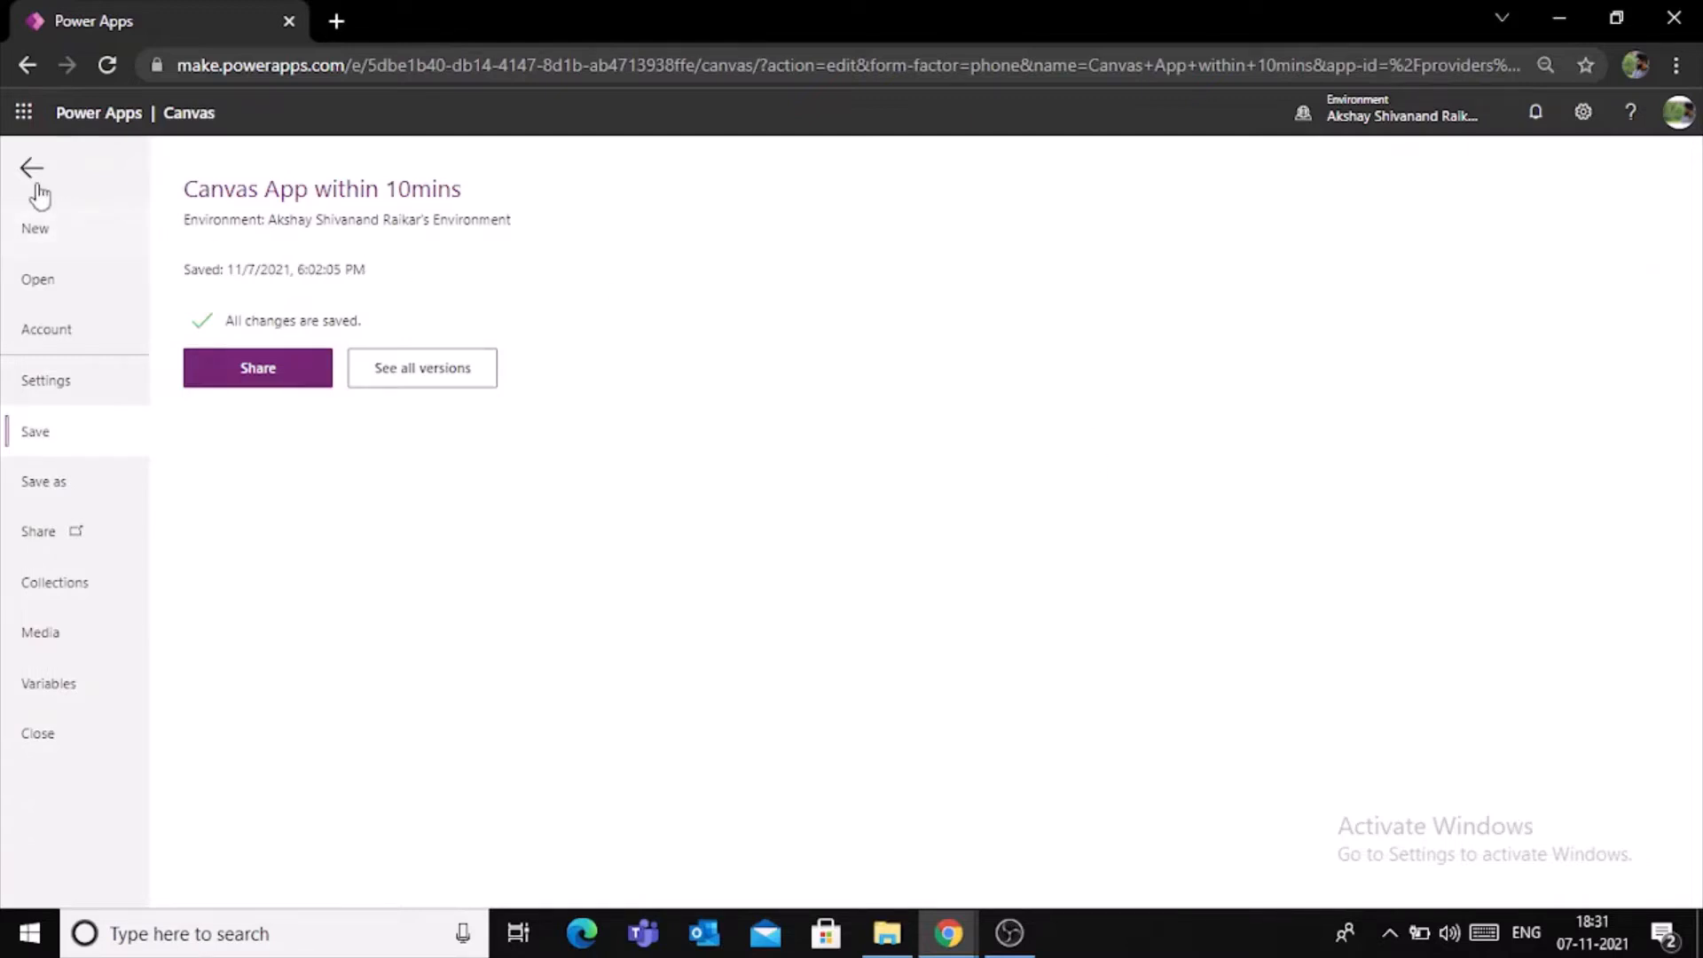
pyautogui.click(78, 286)
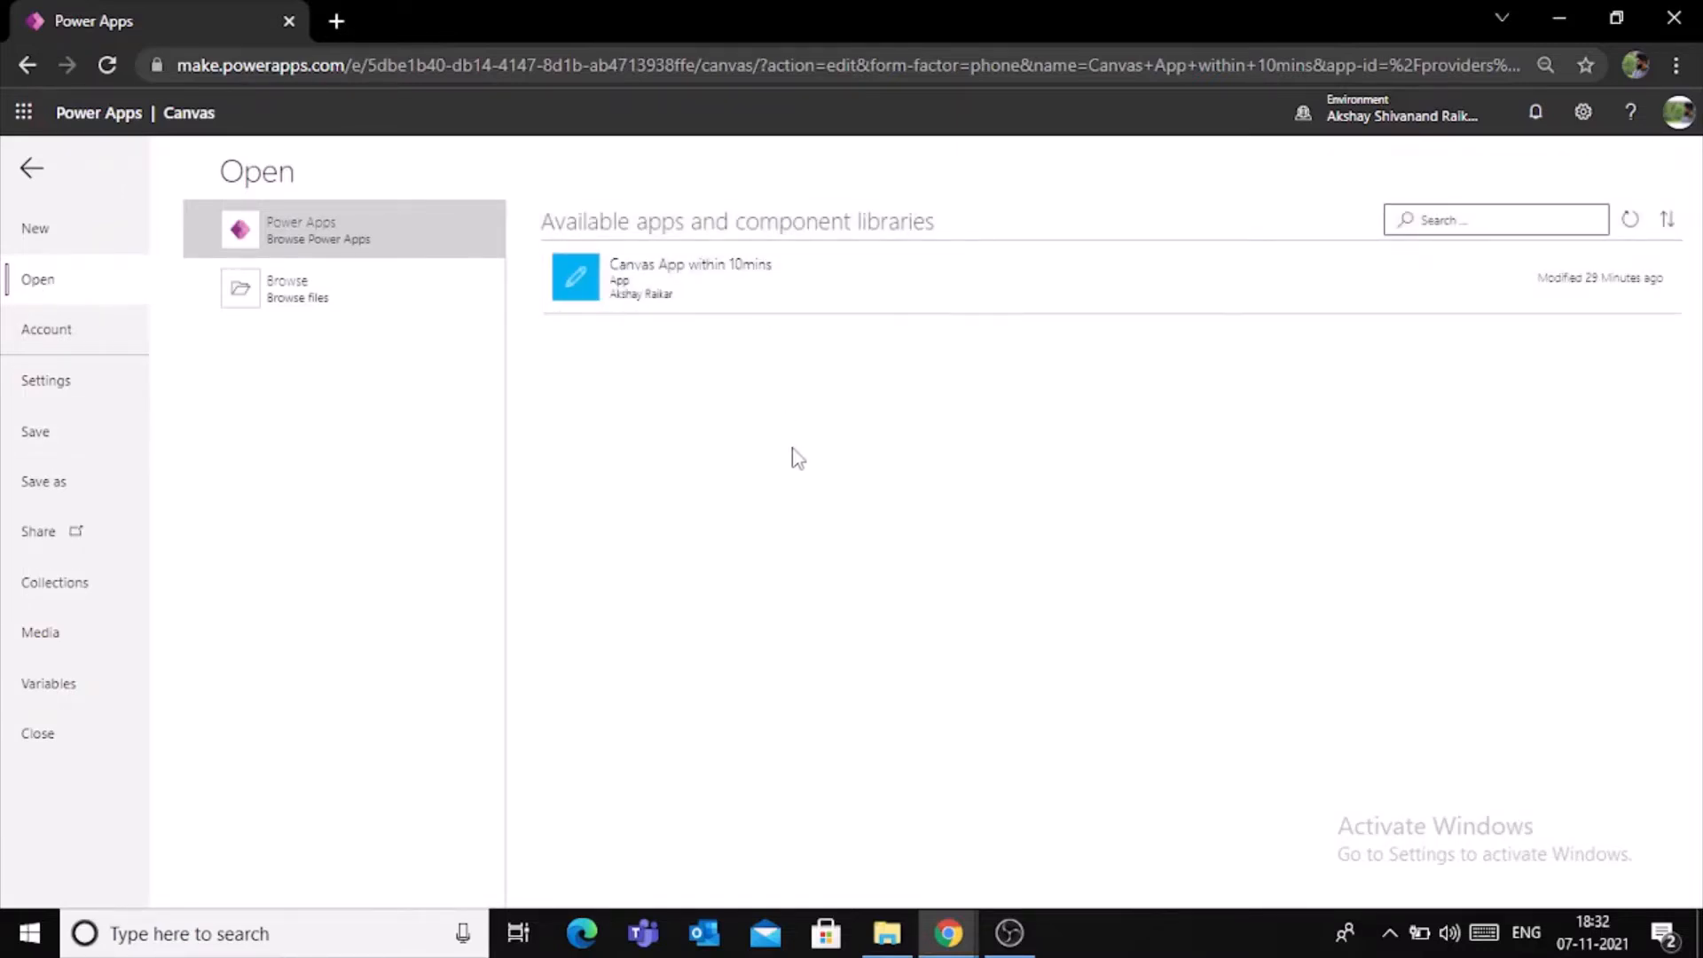
pyautogui.click(778, 302)
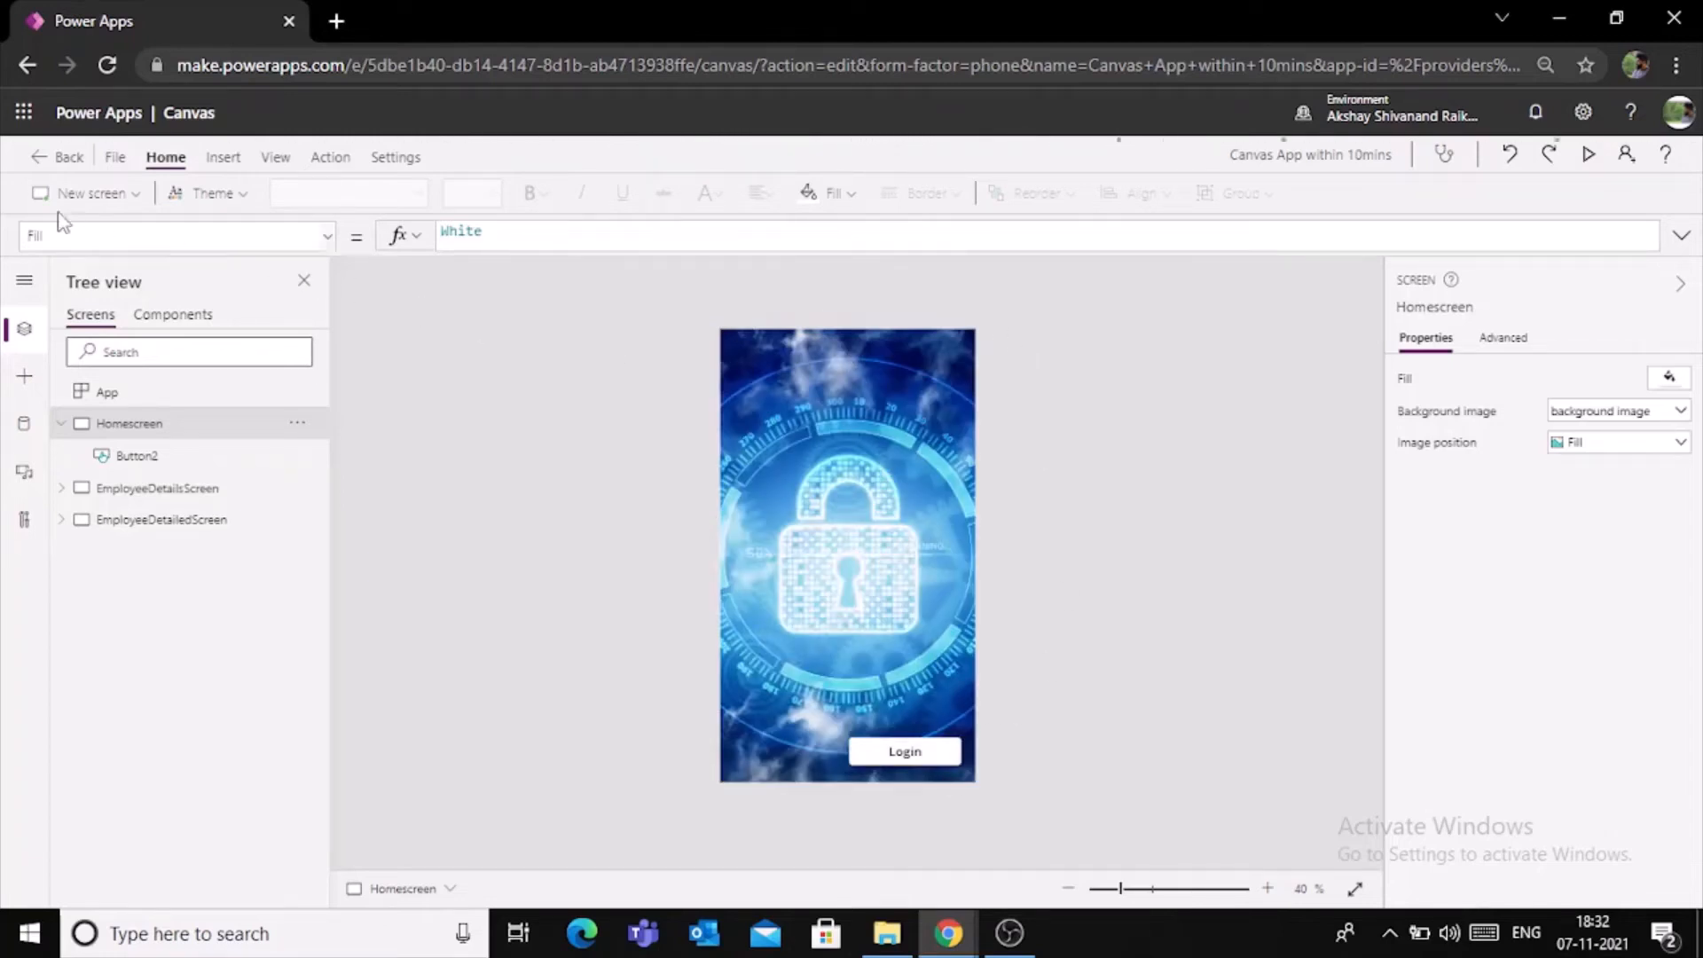
# - Leave the app editor and play "Canvas App within 10mins" from the list of apps
pyautogui.click(45, 160)
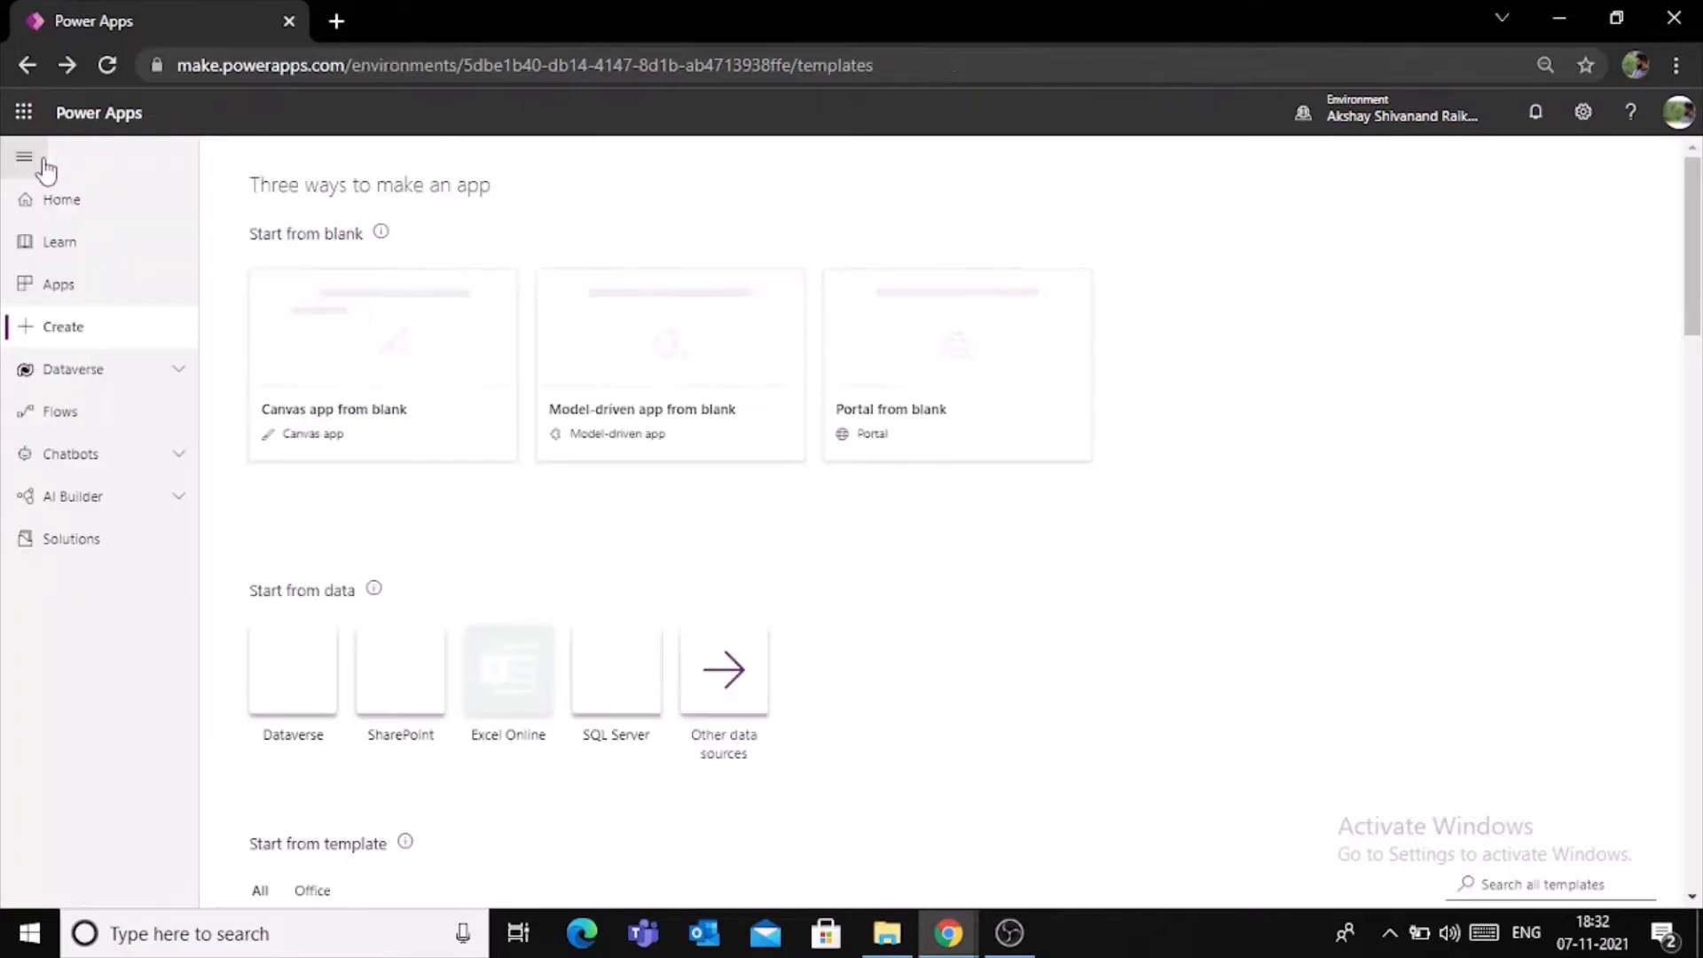
pyautogui.click(110, 304)
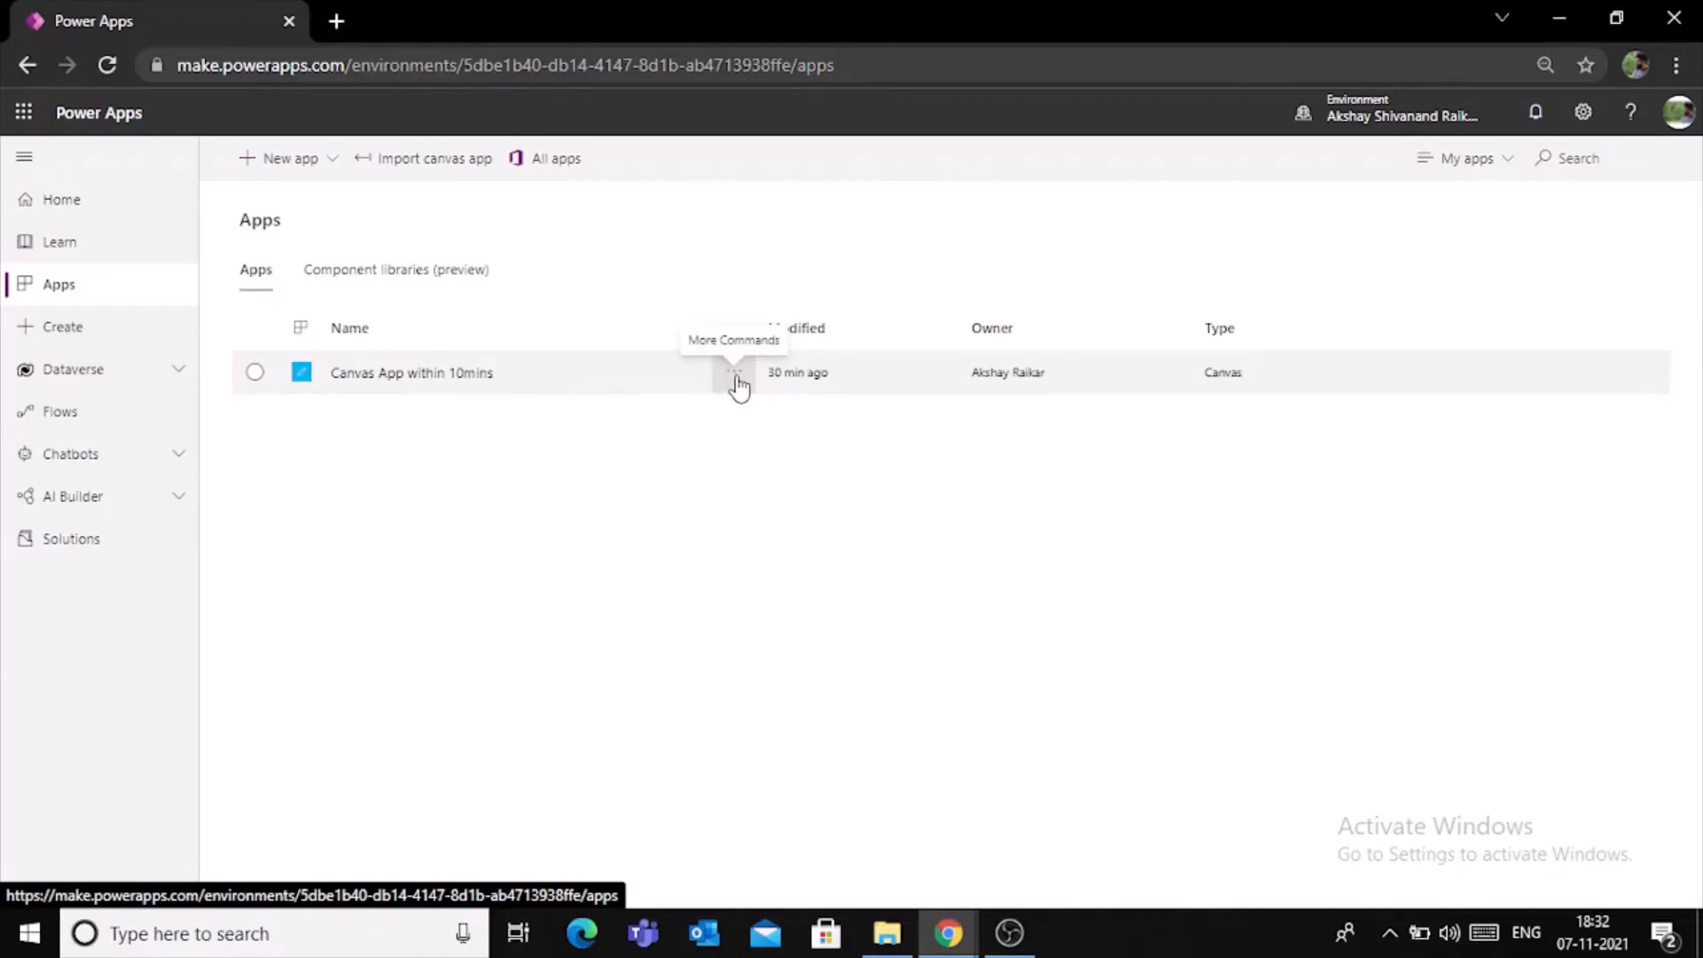
pyautogui.click(735, 379)
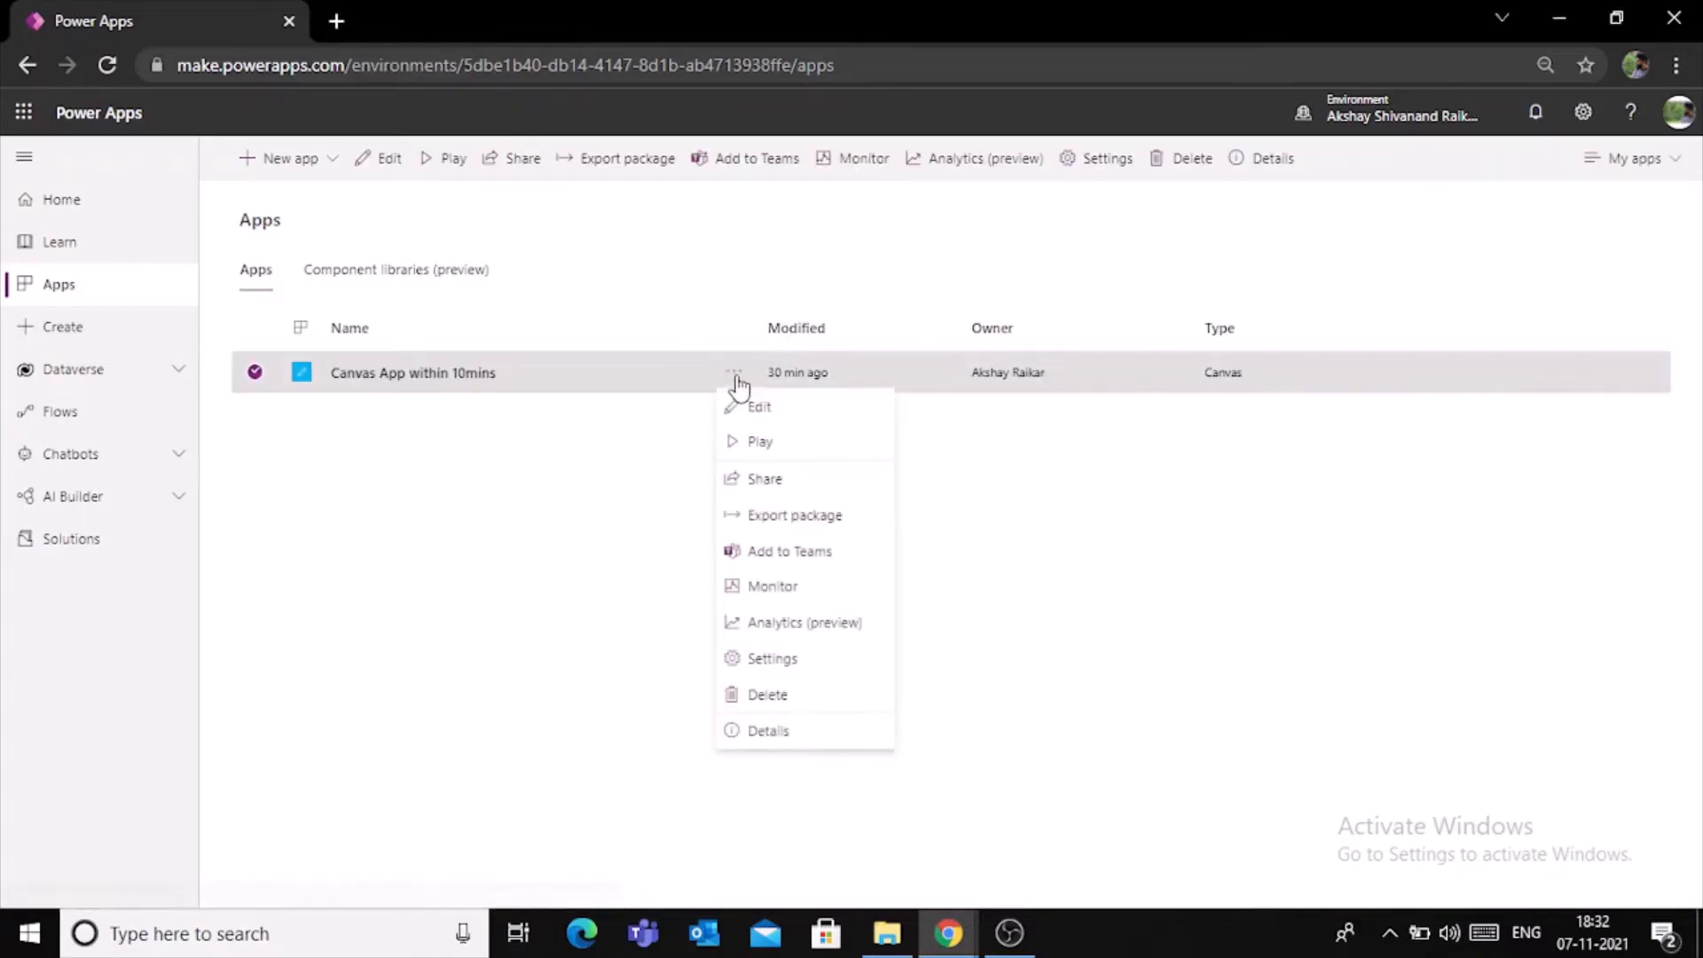
pyautogui.click(758, 443)
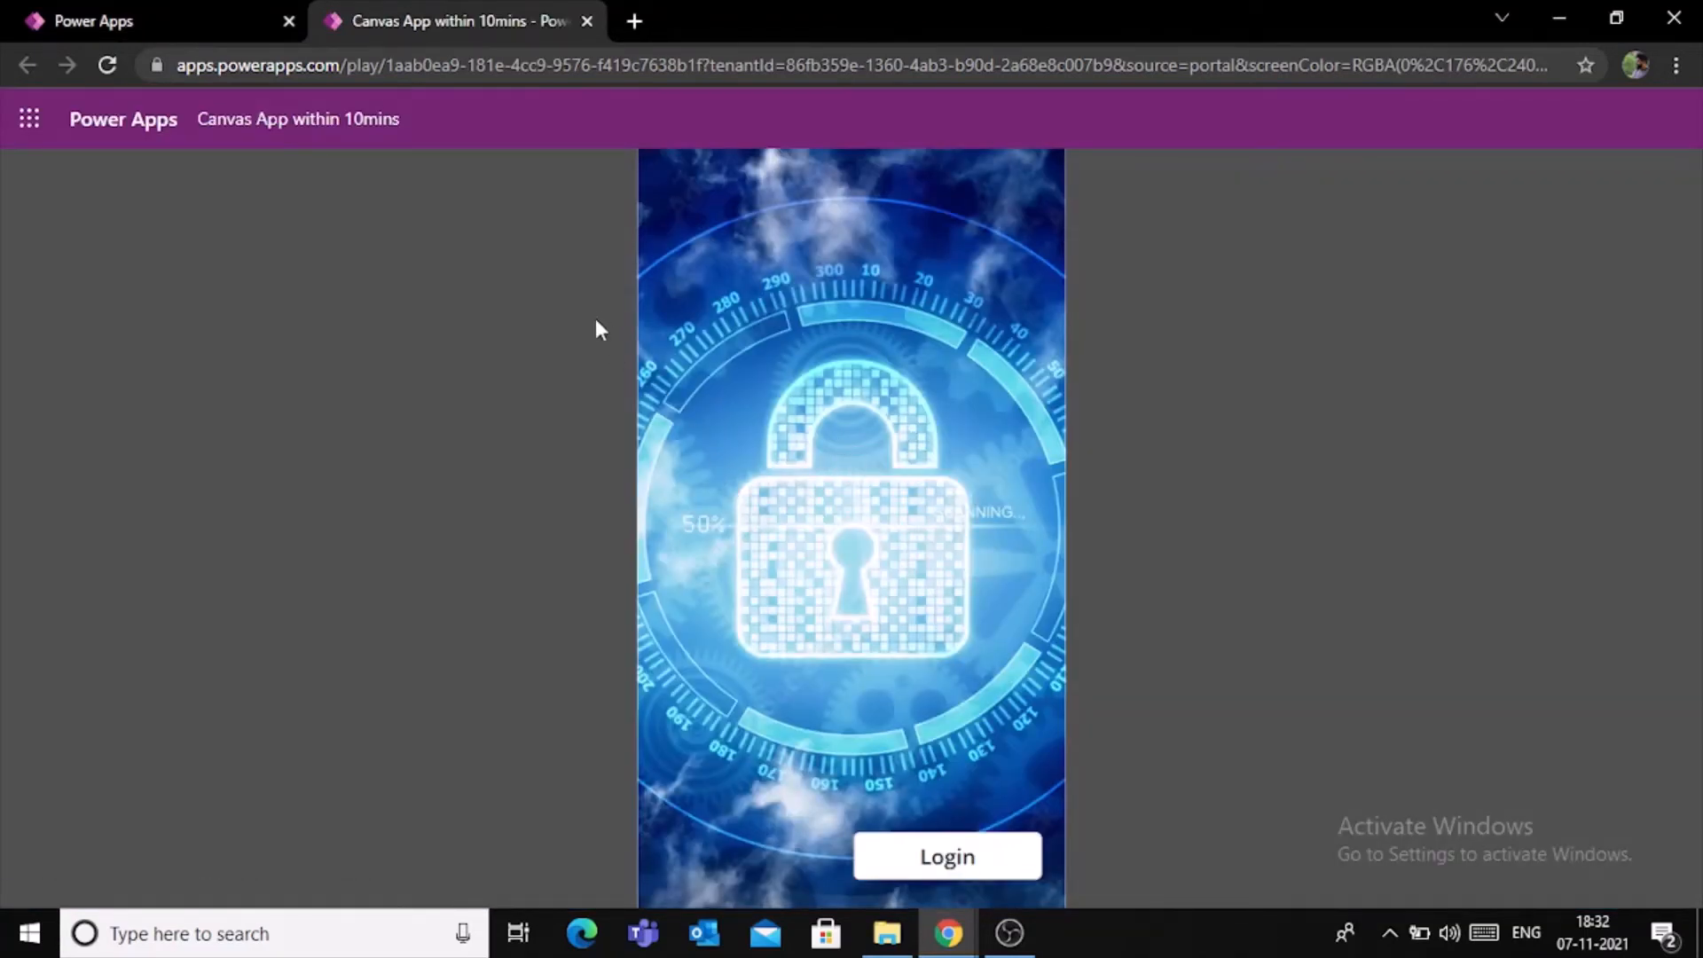
# - Log in to the running app, filter the employees by "Ak" and open the second matching employee's details
pyautogui.click(973, 877)
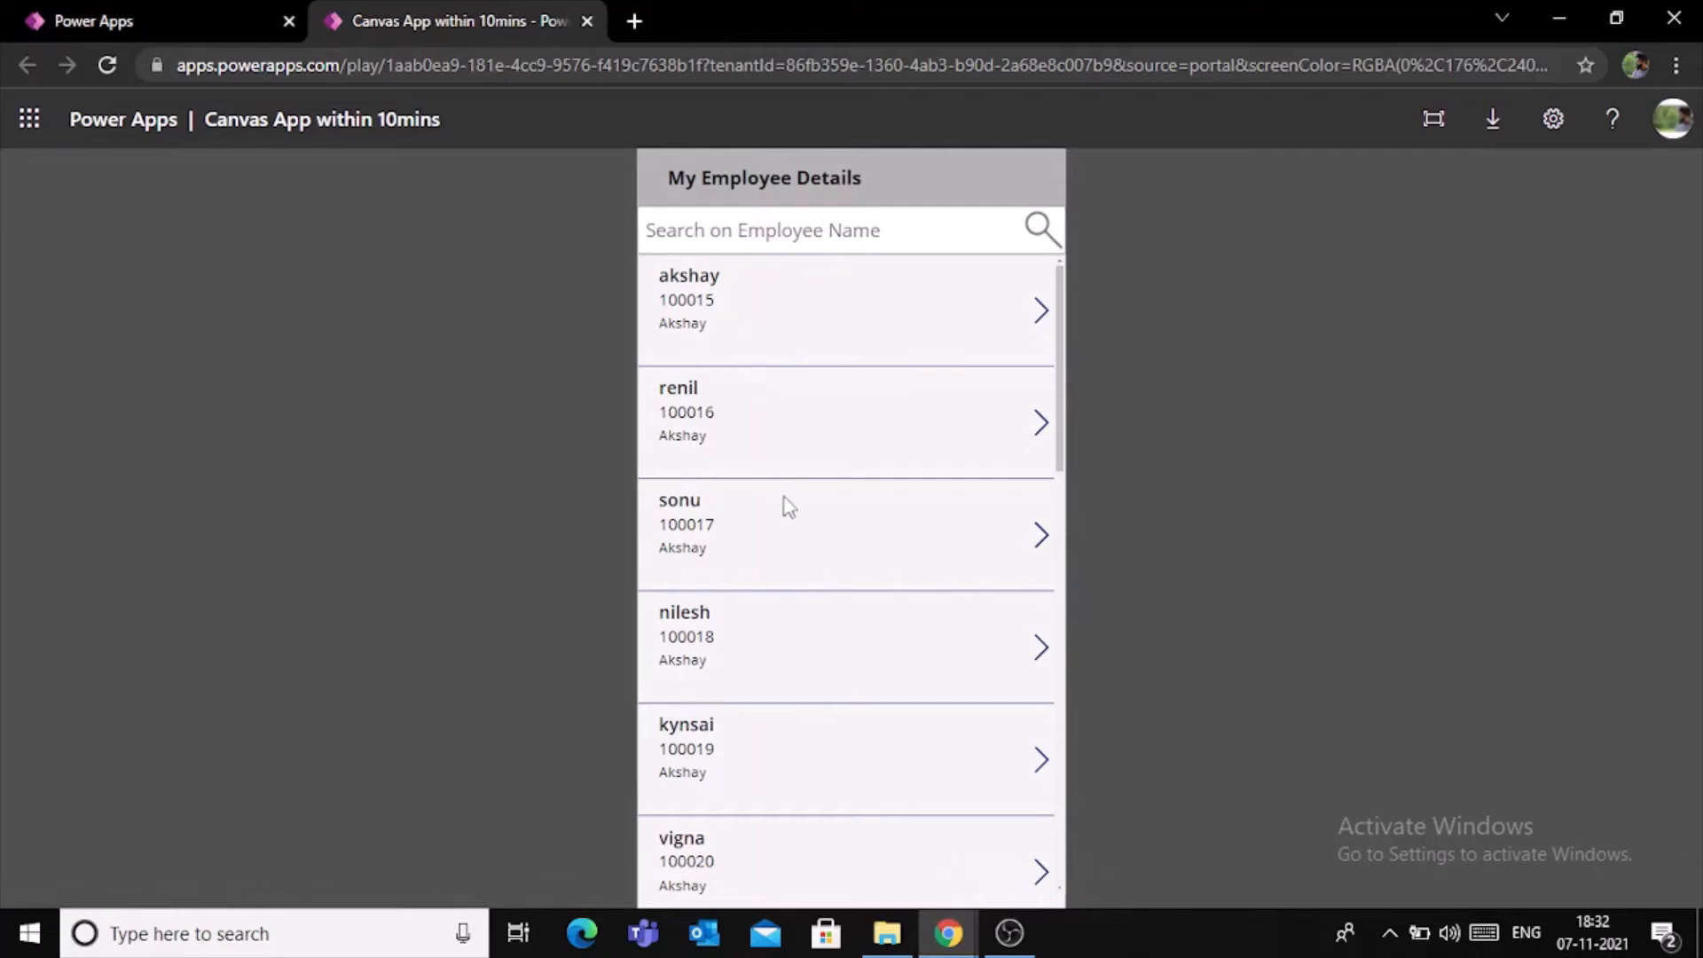
pyautogui.click(835, 237)
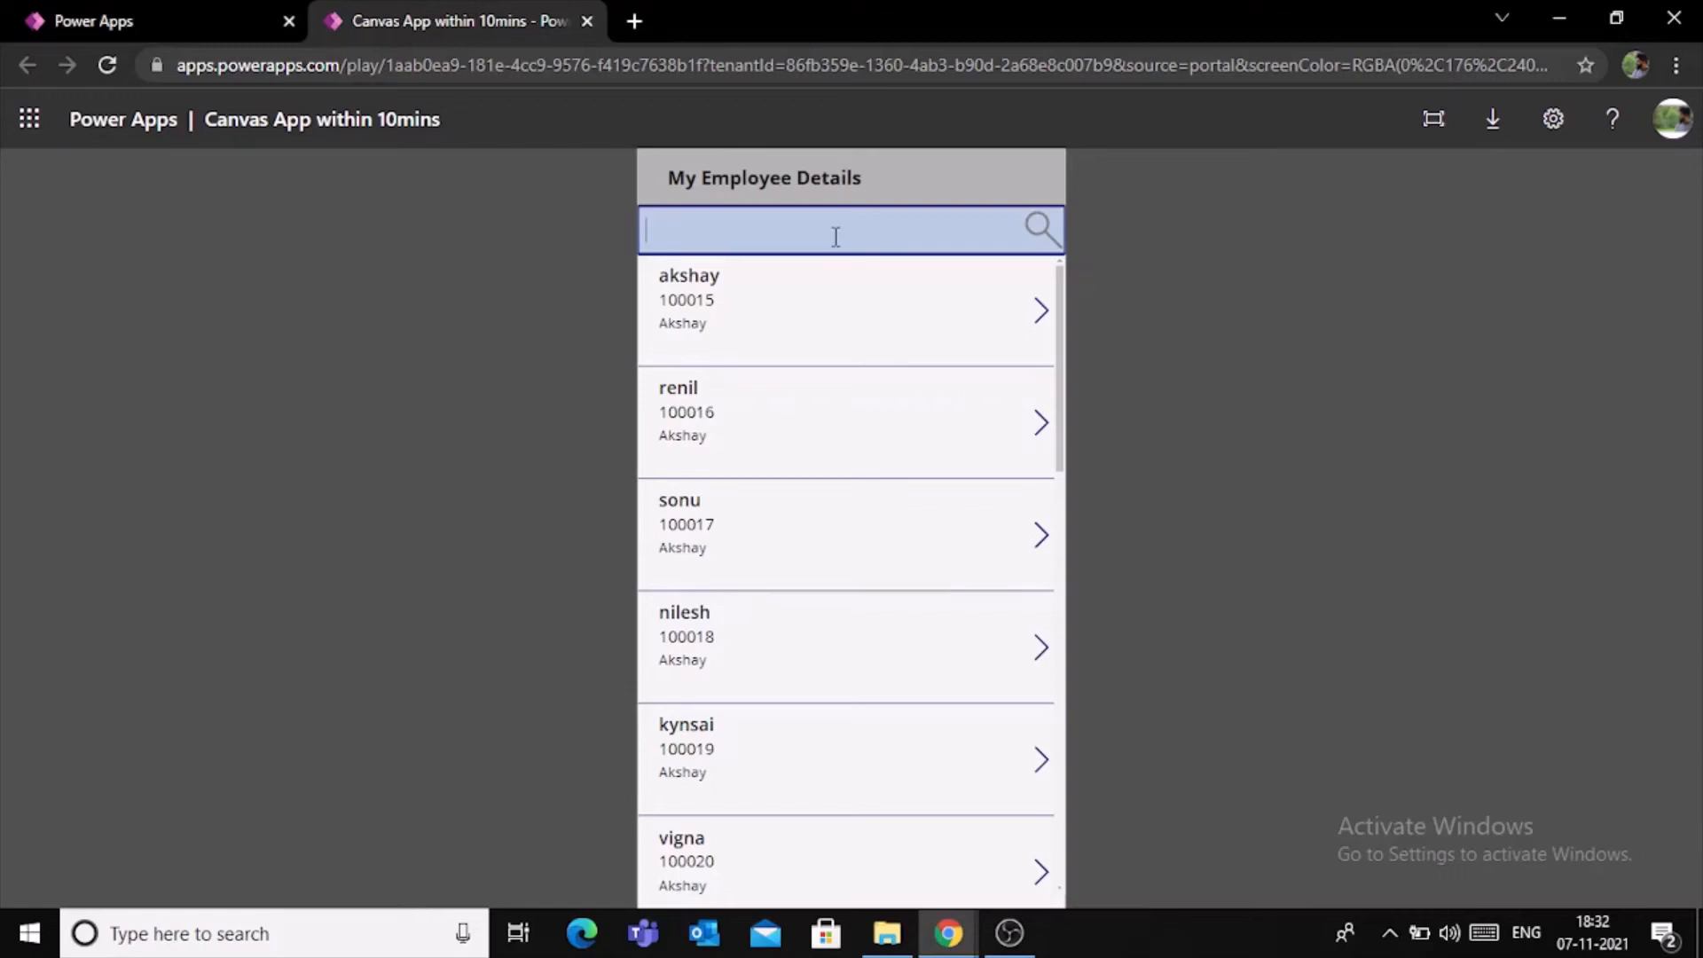
pyautogui.write('Ak')
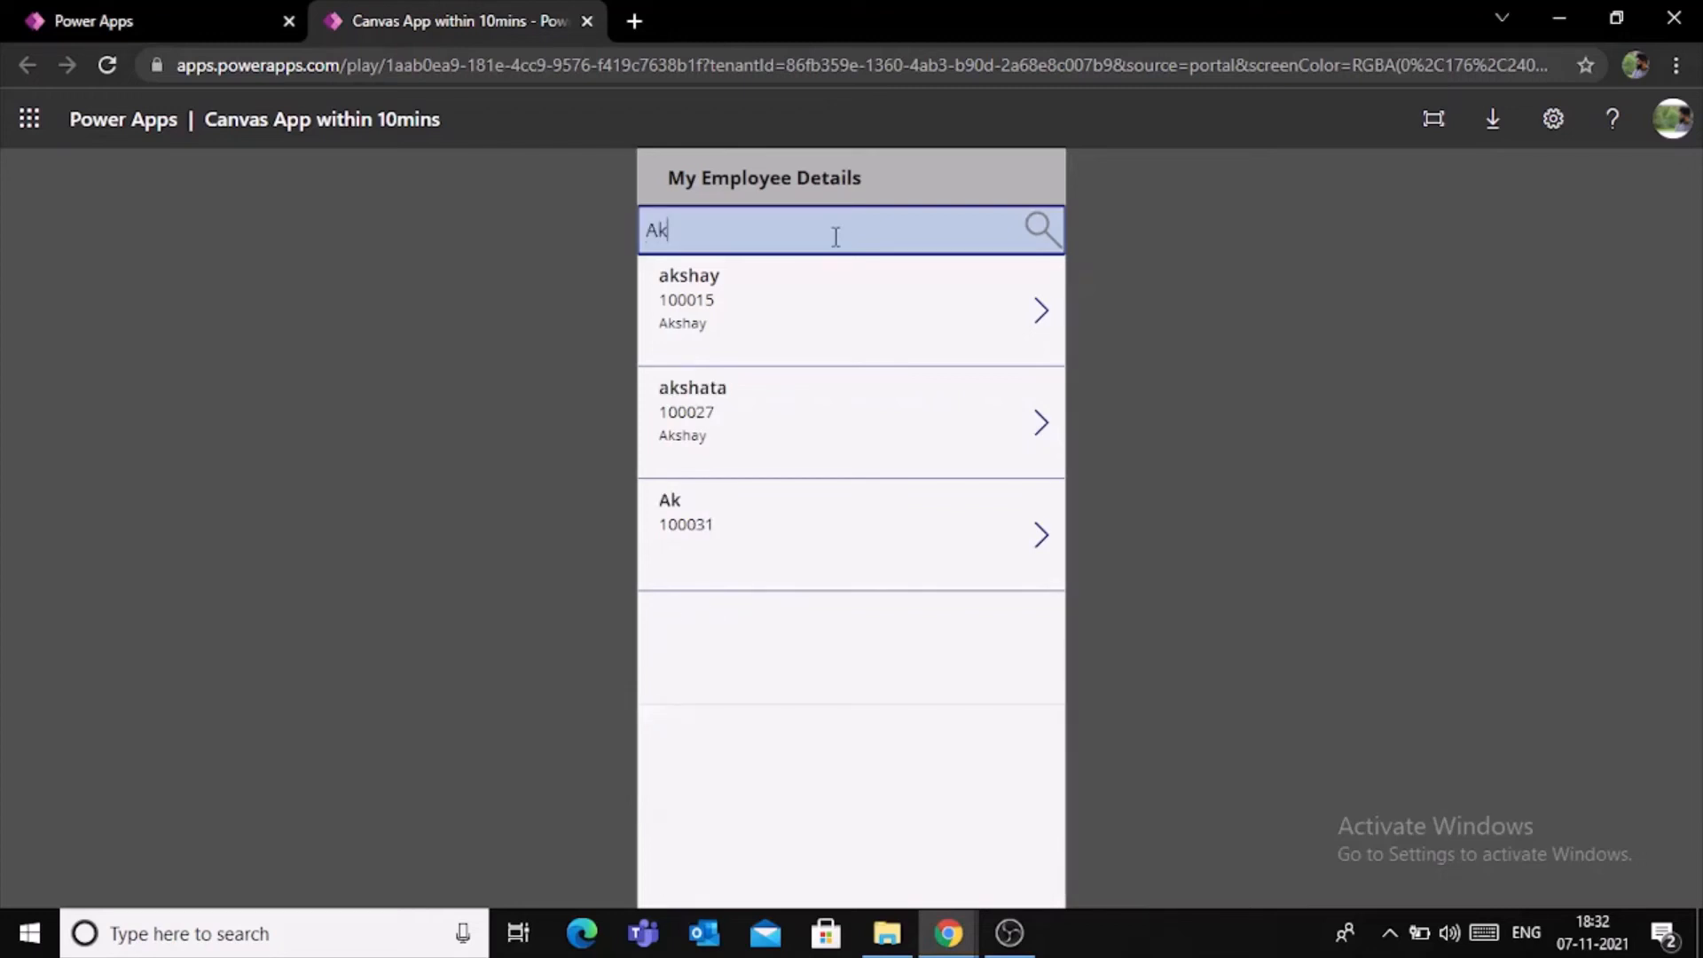
pyautogui.click(1043, 433)
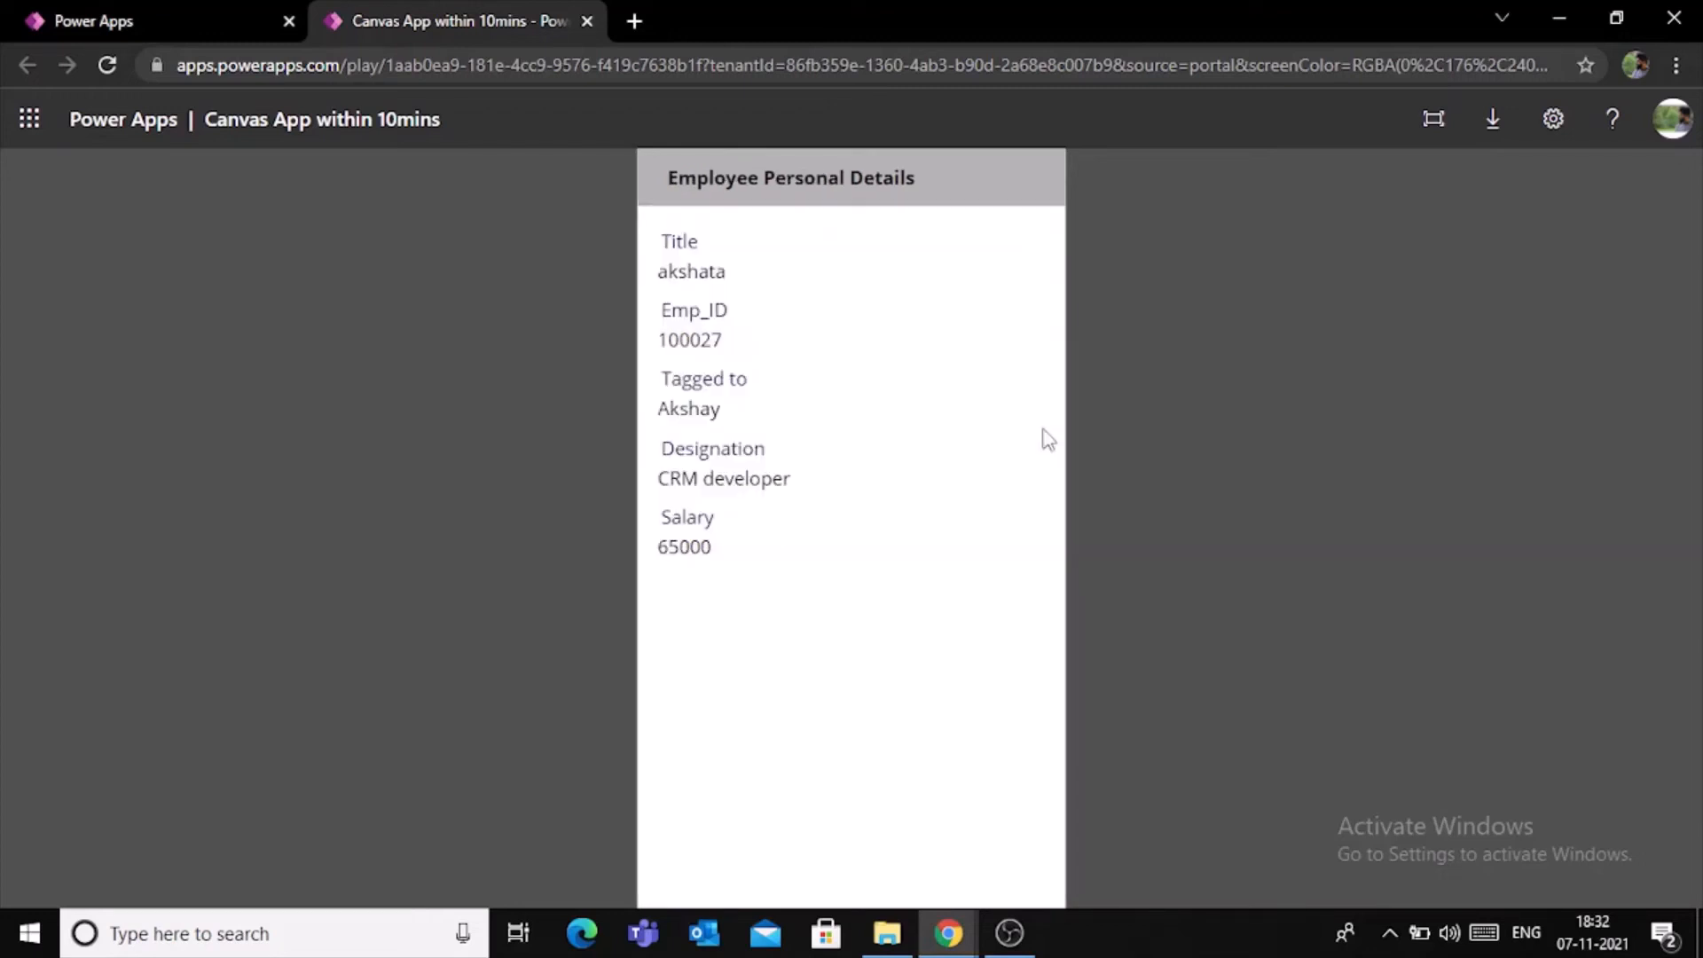